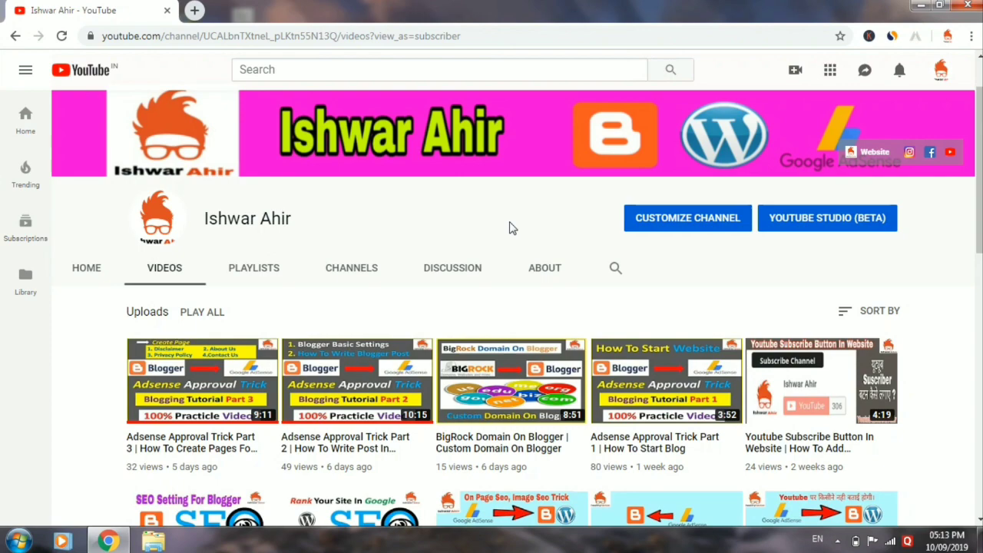
scroll(513, 228, "down", 5)
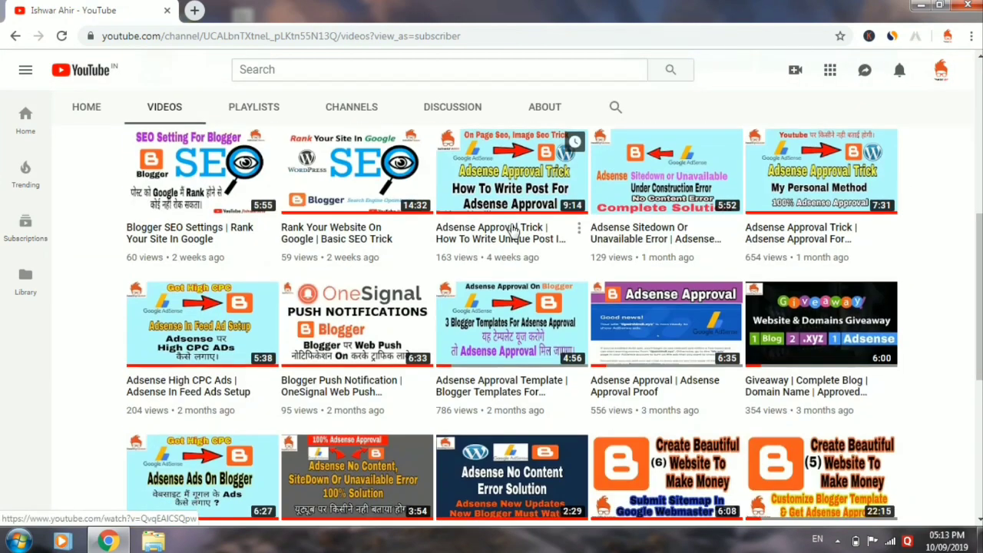
scroll(513, 230, "down", 3)
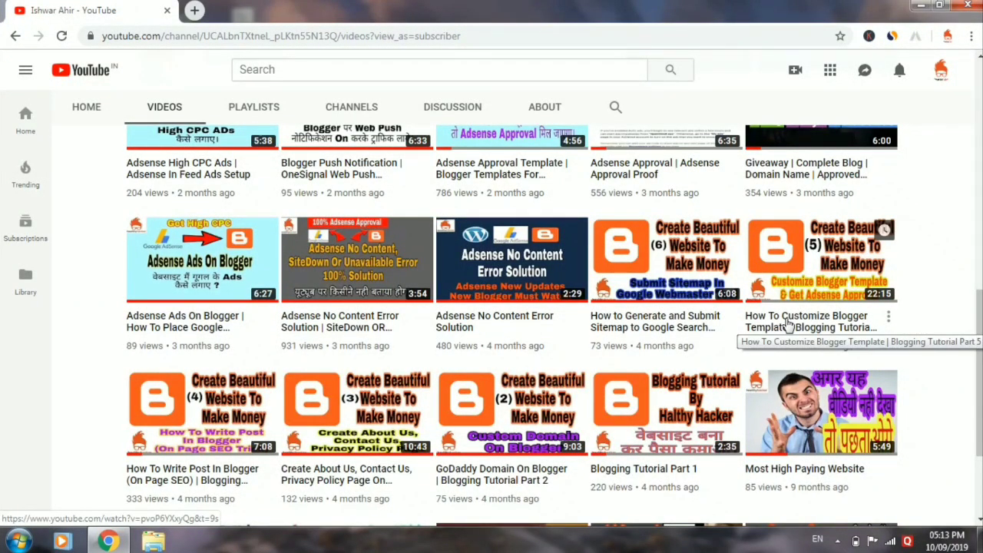
scroll(787, 324, "up", 10)
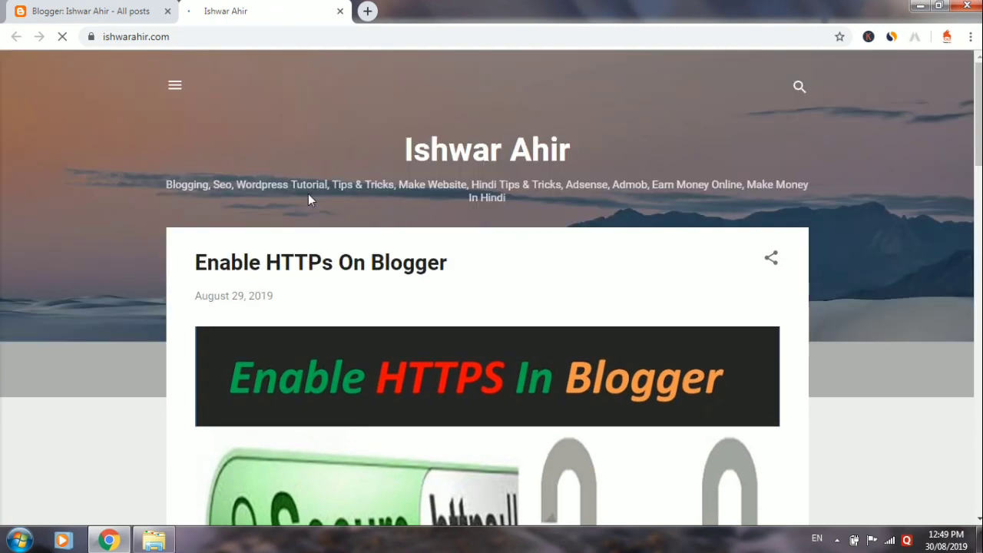
- Look over the blog's homepage and its latest post, dismissing the translation offer
scroll(309, 198, "down", 2)
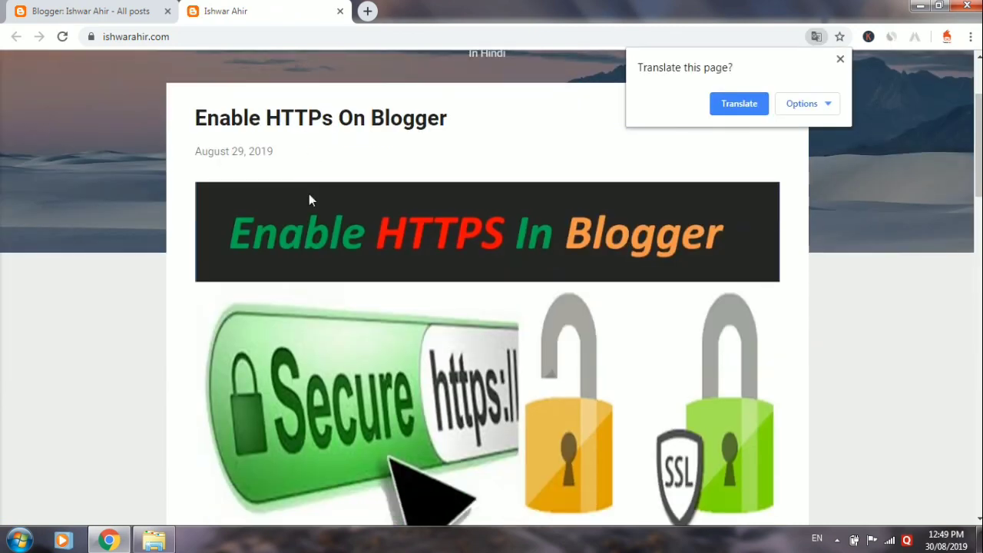
left_click(840, 59)
scroll(530, 230, "down", 4)
scroll(521, 242, "up", 6)
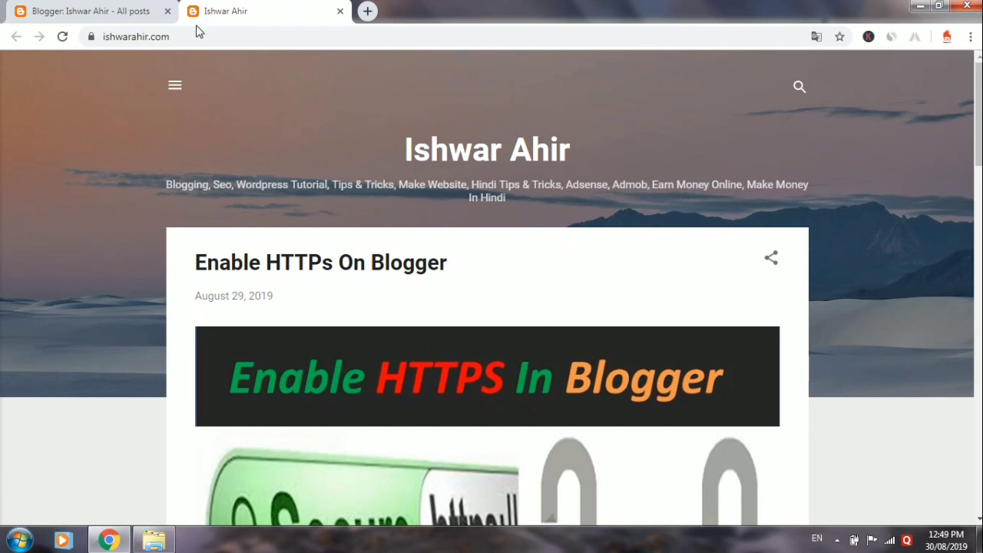
- Go to the blog's Theme settings in Blogger and close the Backup / Restore dialog
left_click(131, 11)
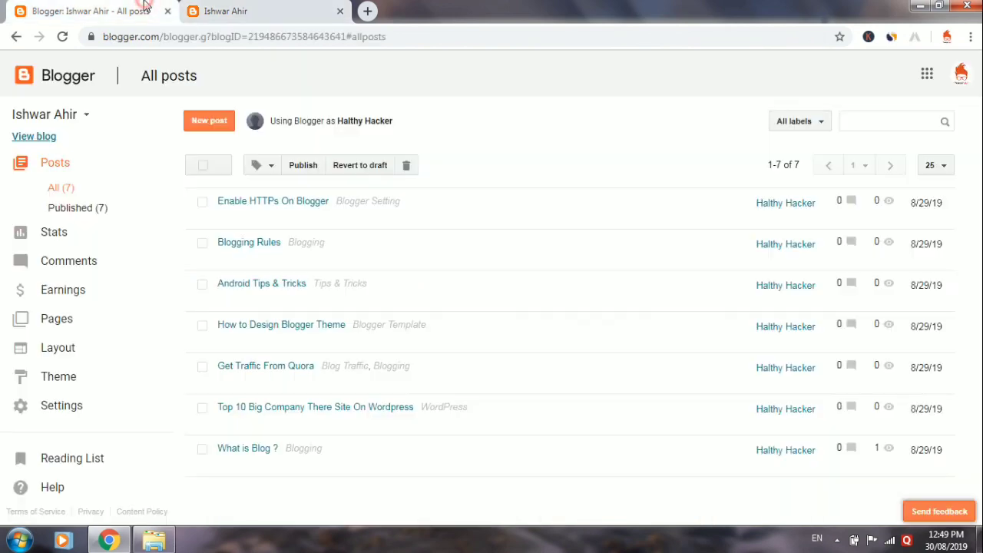
left_click(102, 377)
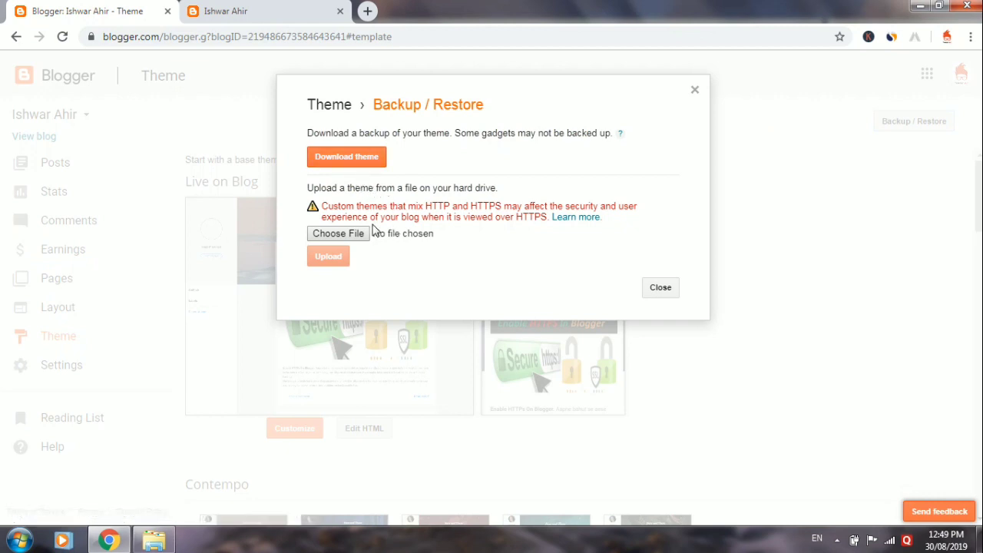
left_click(695, 92)
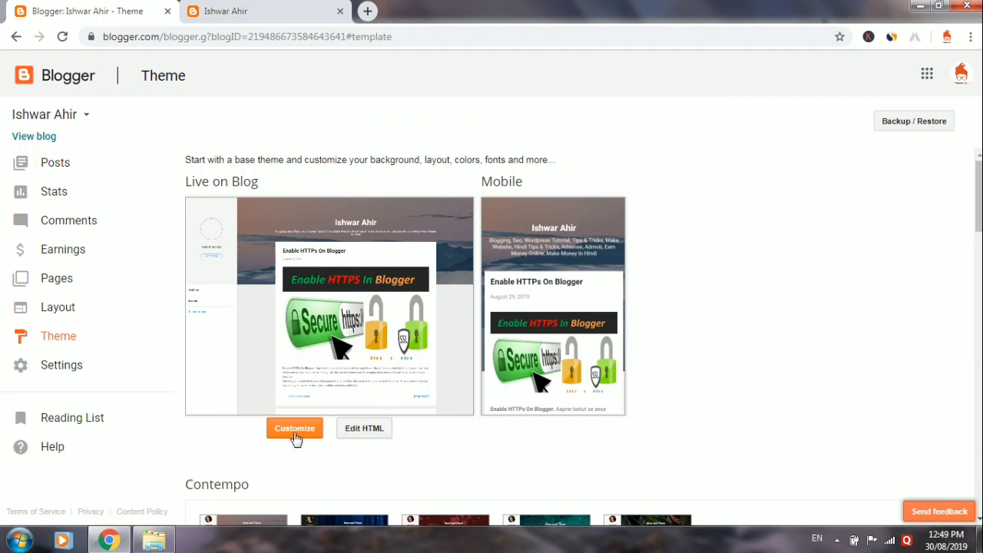
- Open the current theme's HTML for editing and delete all of its code
left_click(347, 430)
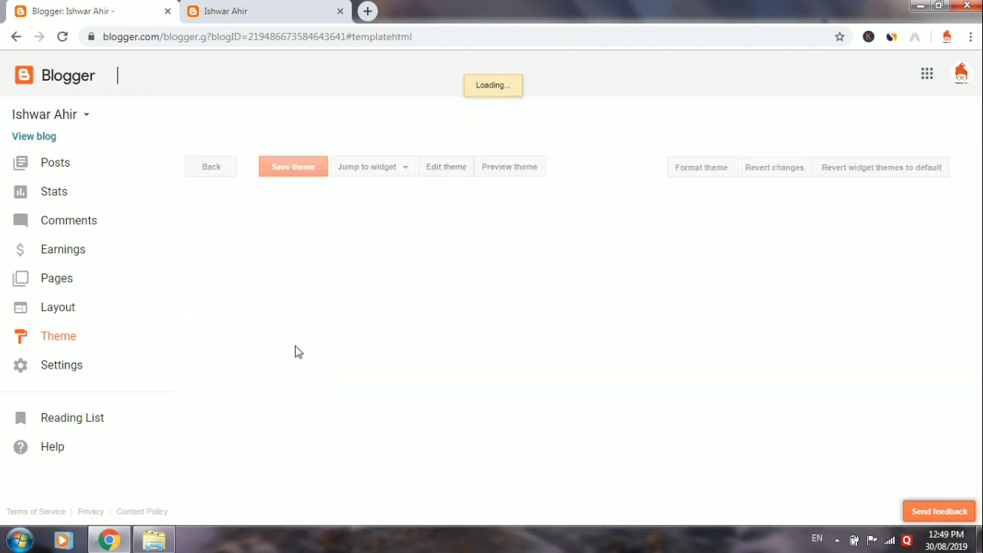
scroll(342, 311, "down", 1)
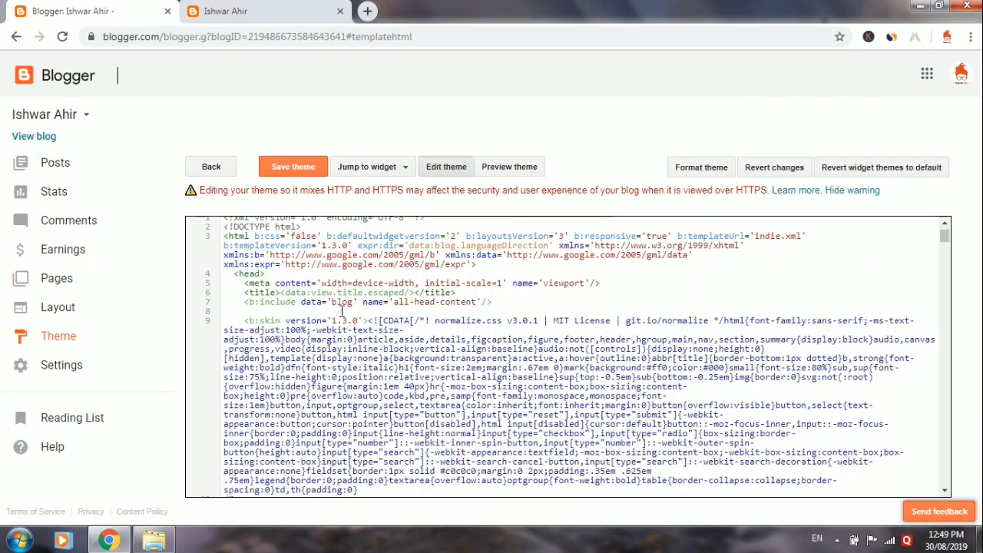
scroll(342, 311, "up", 1)
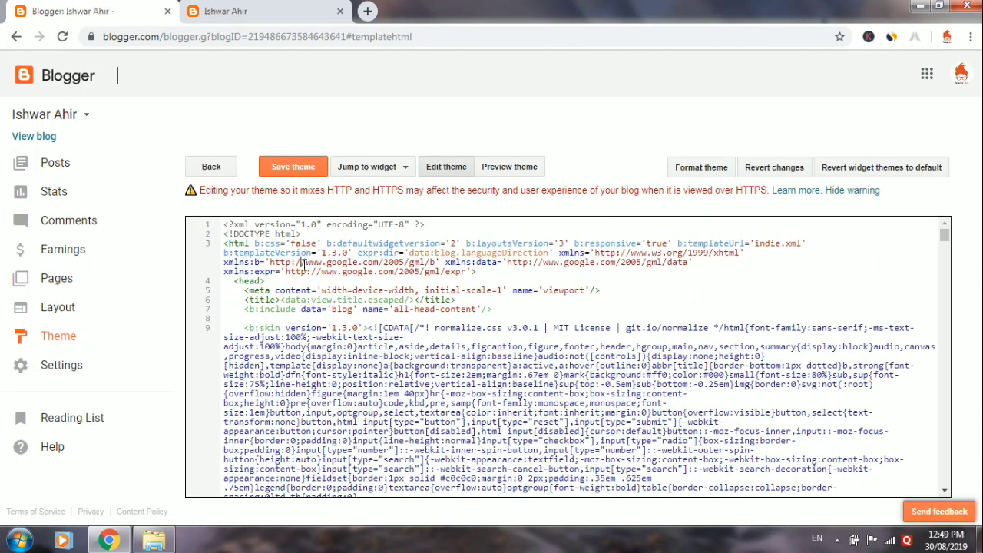
key("ctrl+a")
key("Delete")
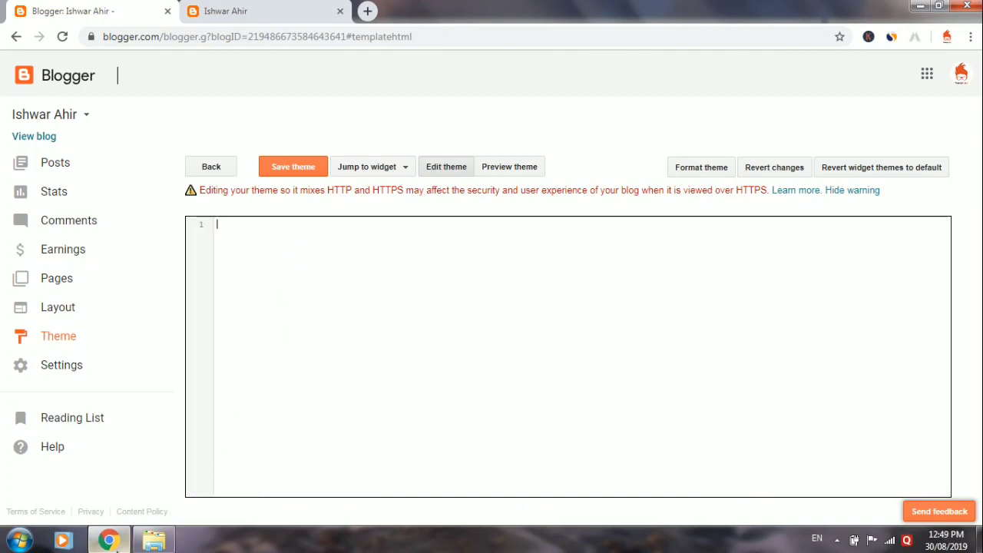
- Switch to Windows Explorer and open the Fastest XML document from the Template\Fastest folder in Notepad
left_click(153, 541)
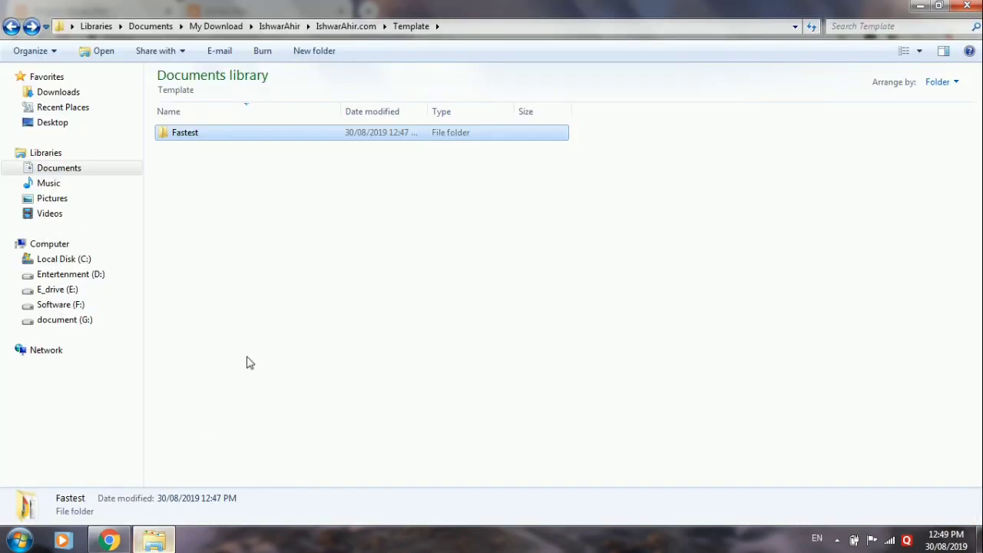
double_click(188, 135)
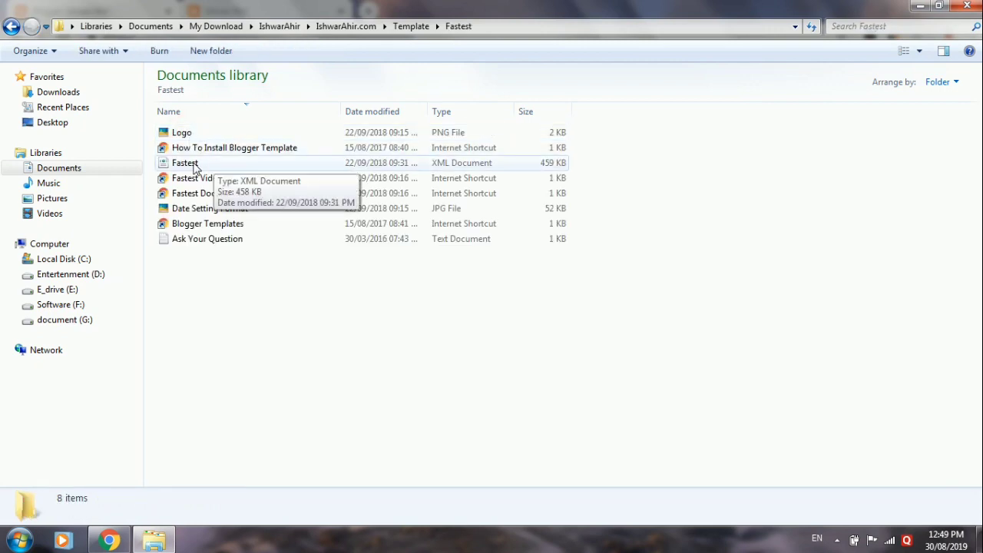
left_click(195, 166)
right_click(196, 166)
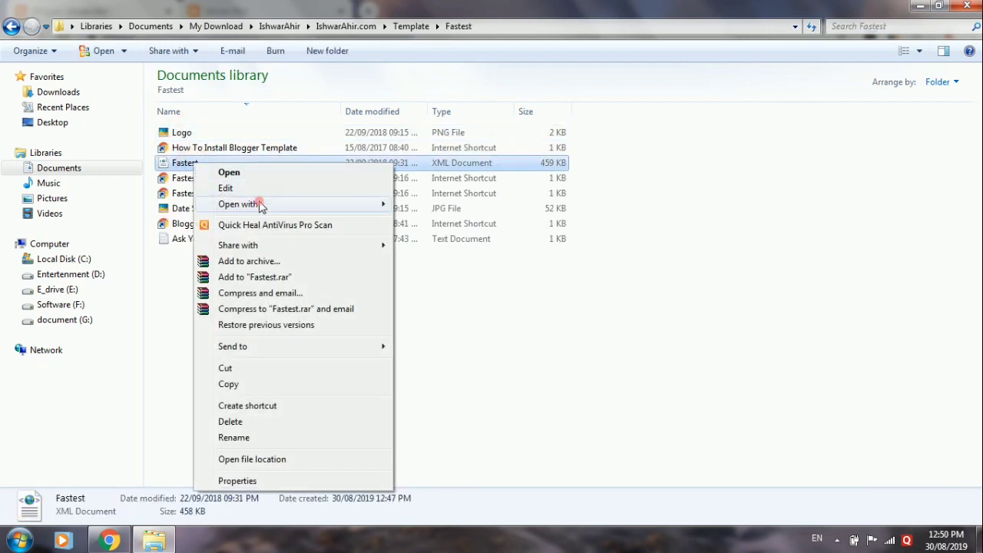
mouse_move(356, 208)
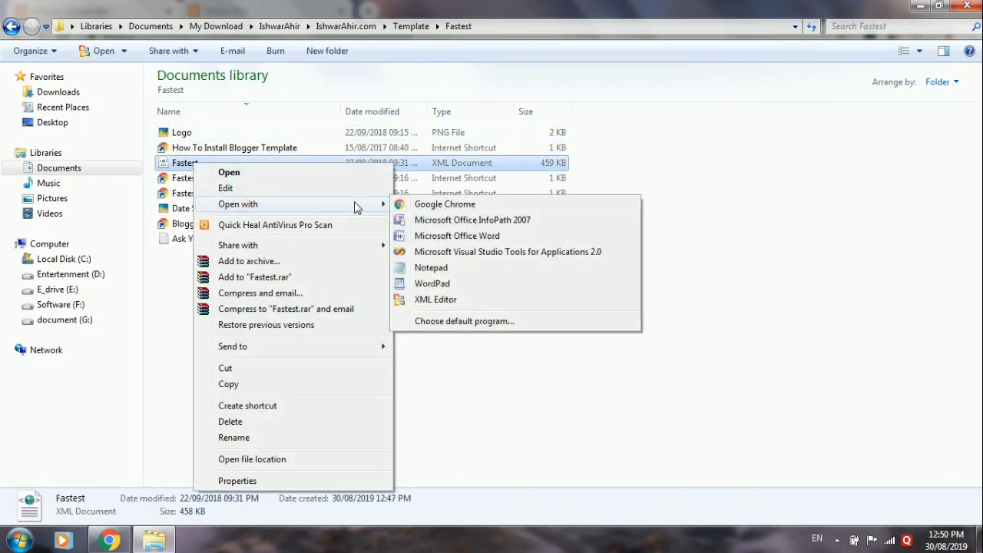
left_click(432, 268)
- Copy the entire code of the Fastest template file
scroll(437, 269, "down", 2)
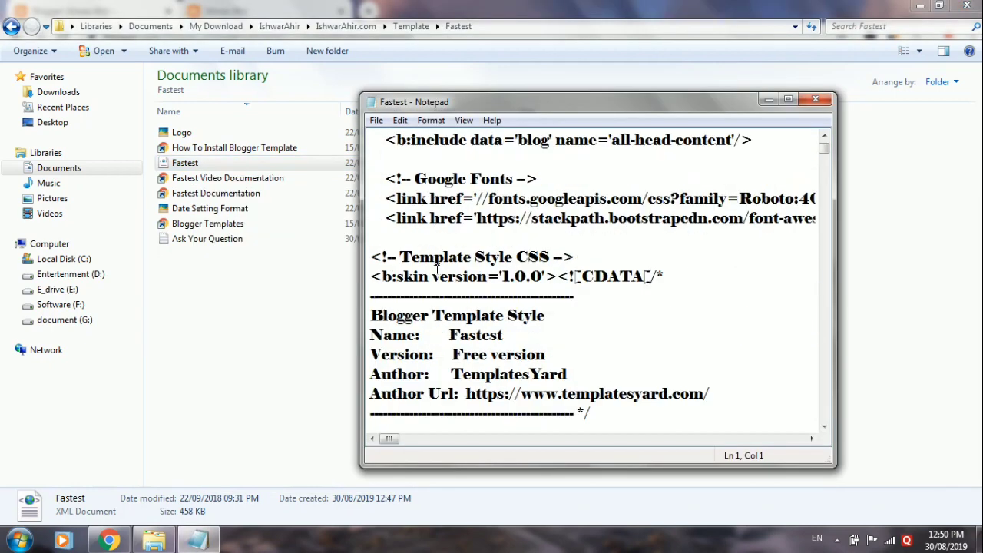
scroll(437, 269, "up", 1)
scroll(437, 269, "down", 6)
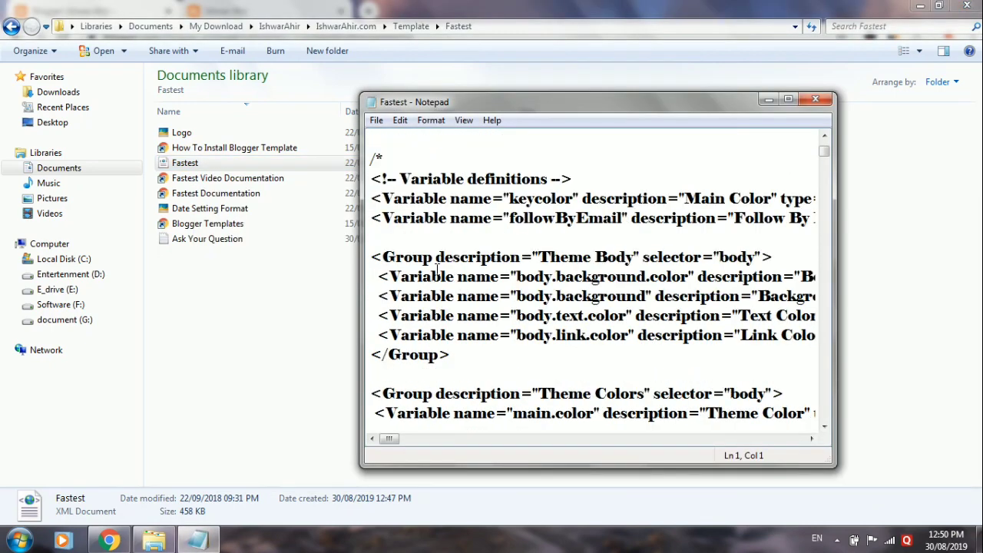
key("ctrl+a")
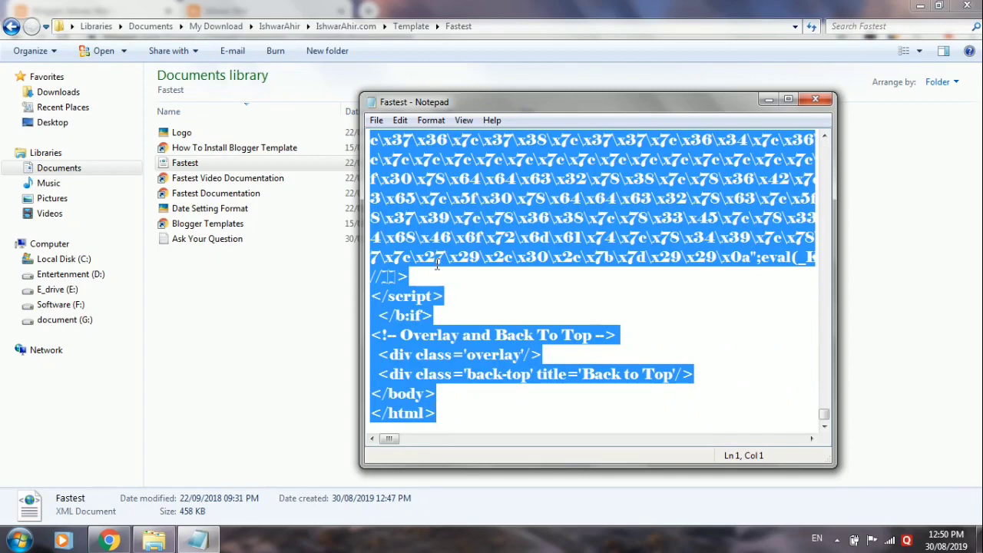
right_click(438, 238)
left_click(500, 282)
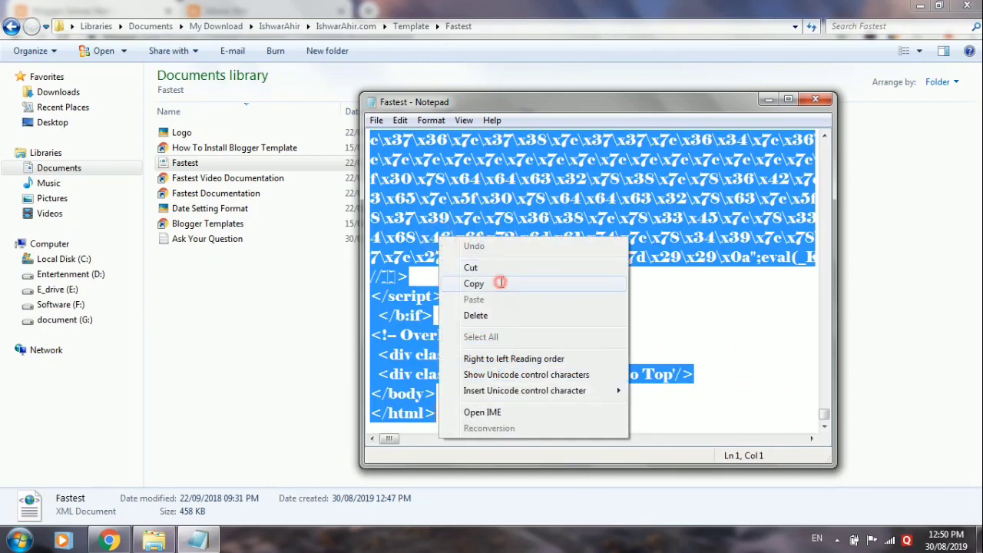
- Switch back to Chrome and paste the copied Fastest template code into Blogger's empty theme HTML editor
left_click(109, 540)
left_click(292, 266)
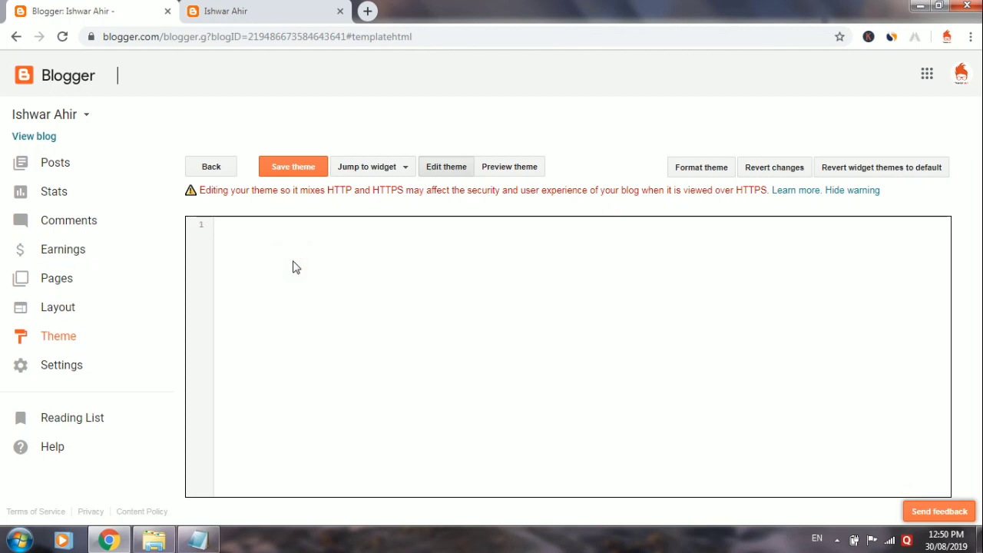
key("ctrl+v")
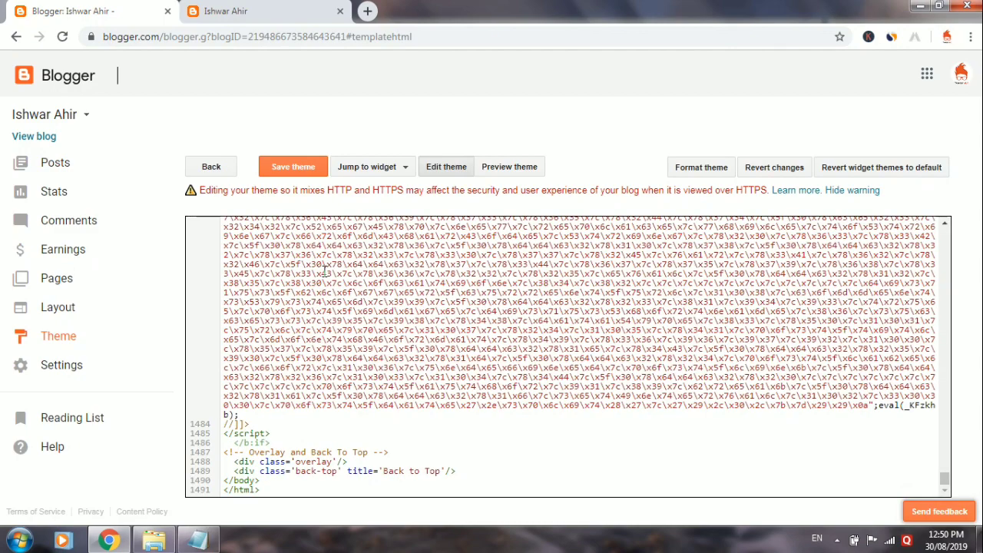
scroll(326, 272, "up", 3)
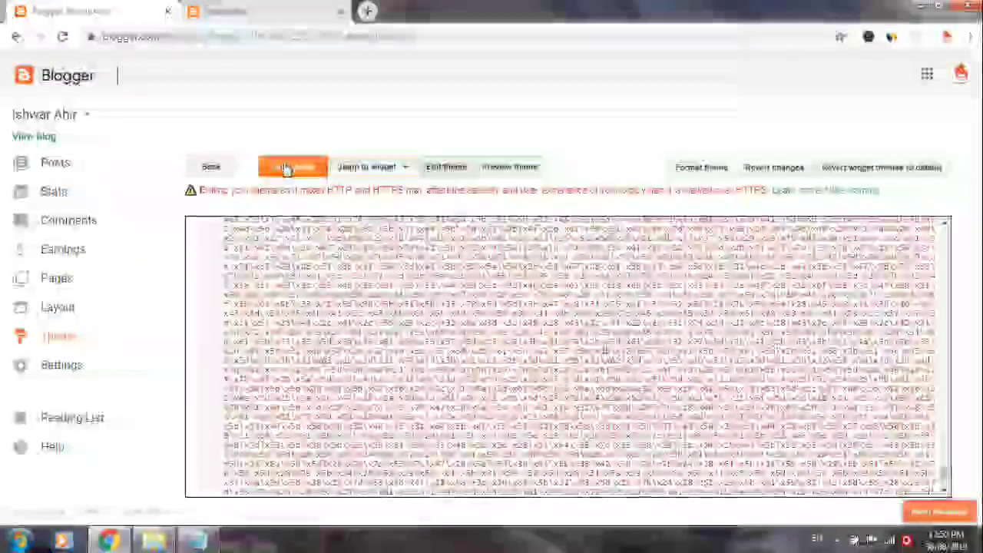
- Save the theme and leave the HTML editor for the Theme page, accepting the unsaved-changes warning
left_click(285, 166)
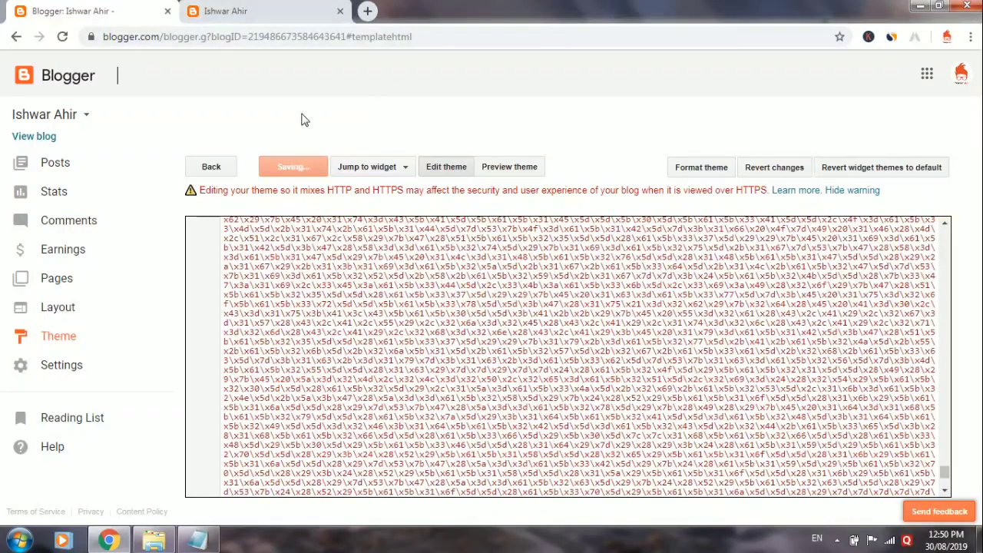
left_click(311, 166)
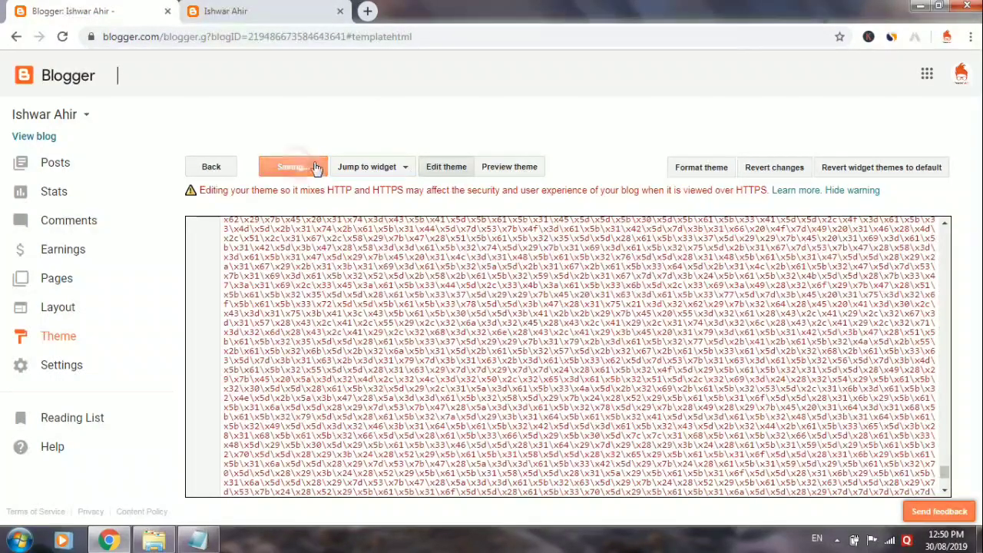
left_click(218, 169)
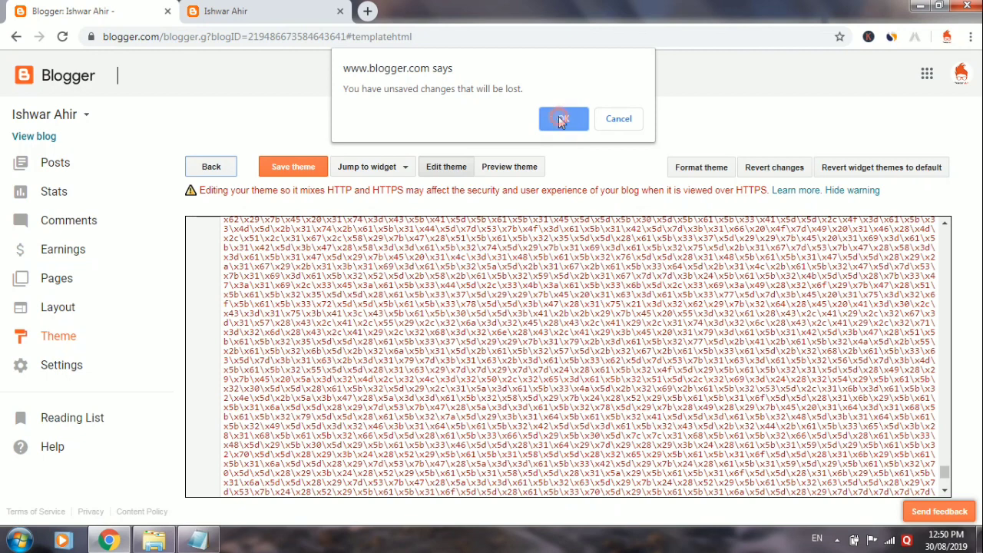
left_click(561, 120)
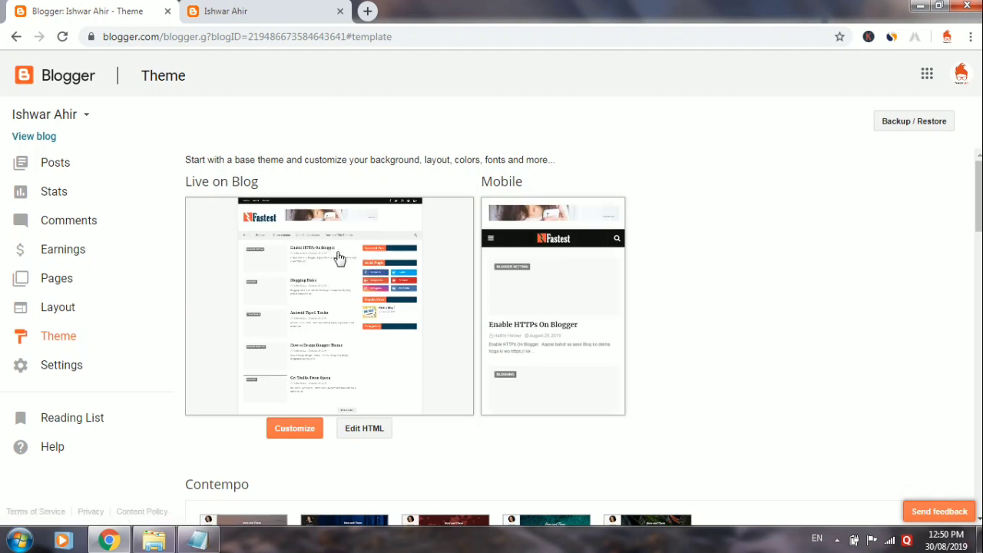
- Reload the blog's homepage and examine the new template's header, post list, sidebar and footer
left_click(274, 9)
right_click(278, 89)
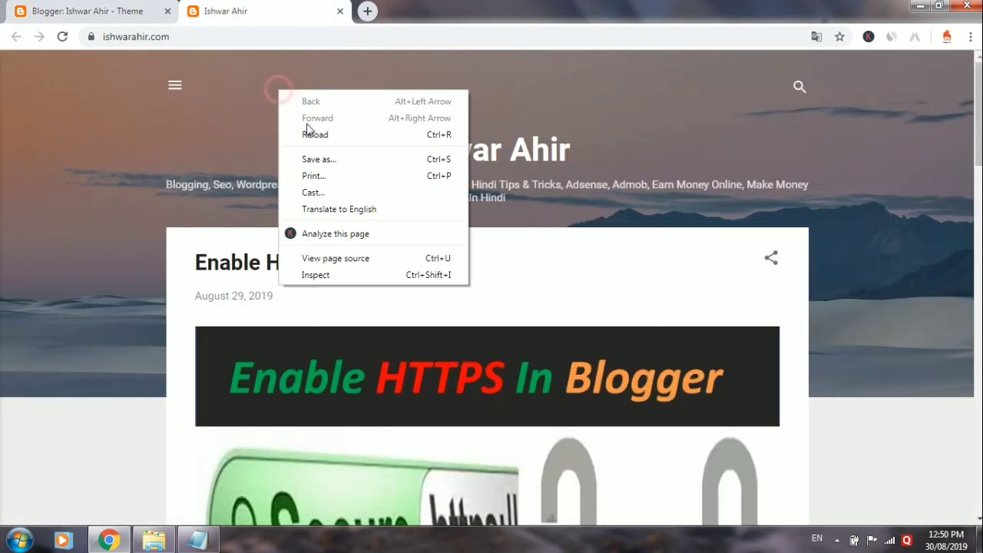
left_click(315, 135)
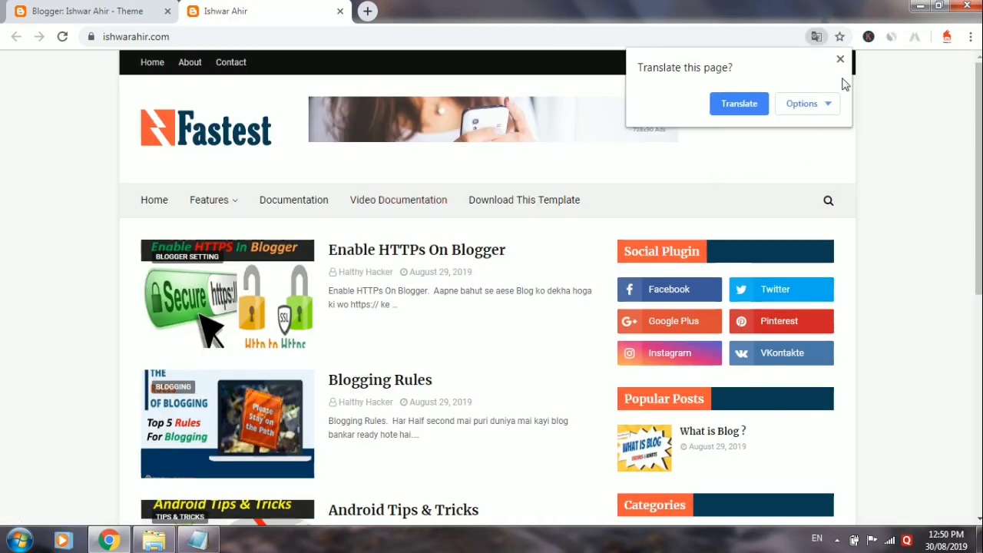
left_click(841, 60)
scroll(542, 275, "down", 2)
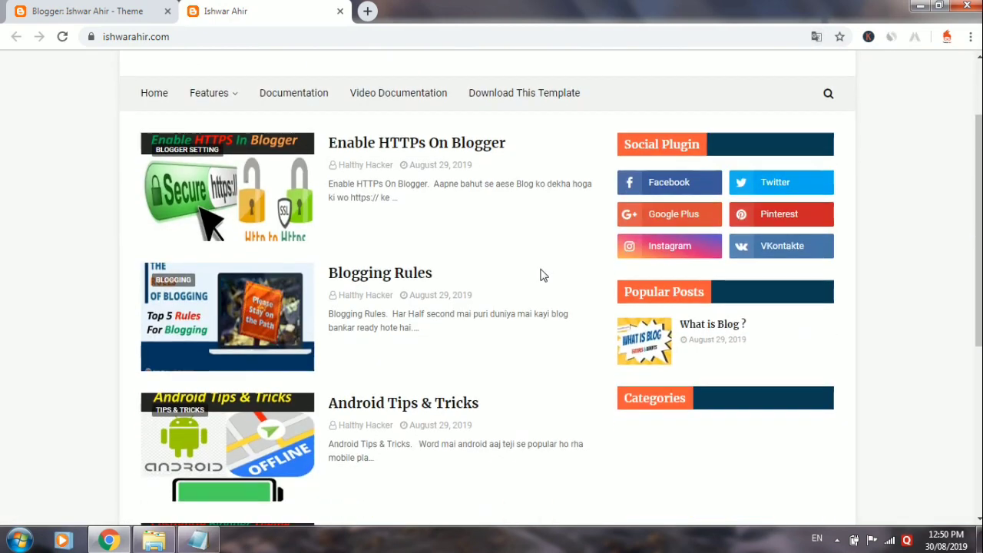
scroll(536, 270, "down", 4)
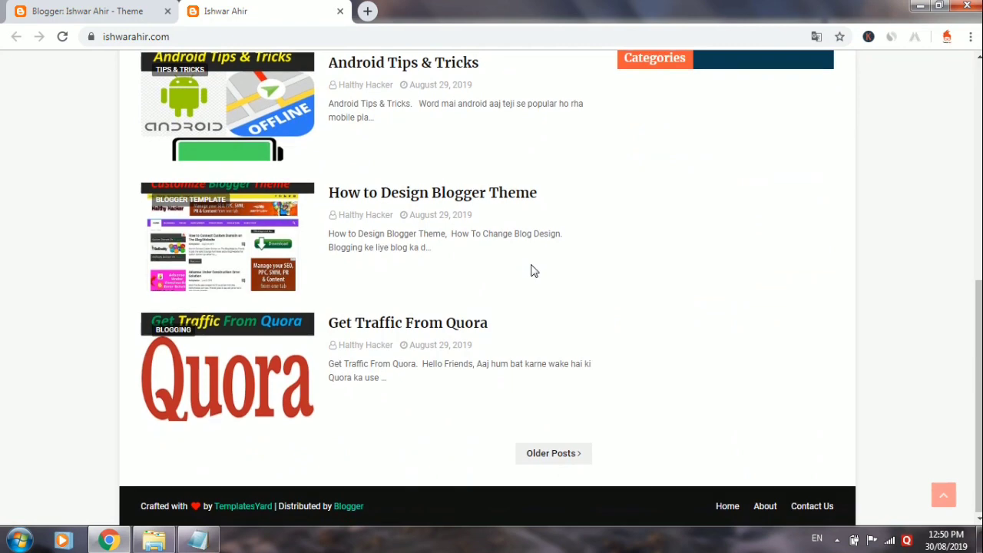
scroll(532, 270, "up", 3)
scroll(535, 270, "up", 3)
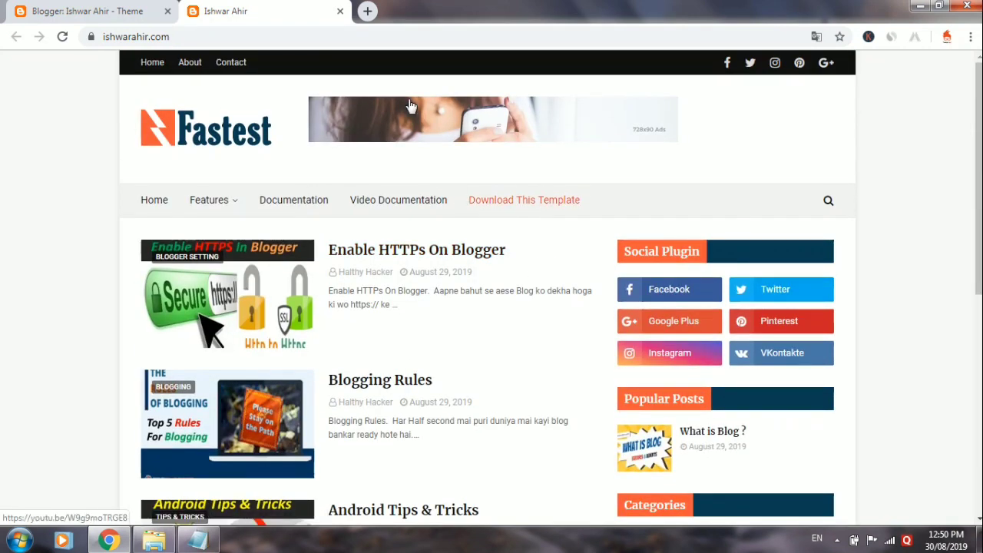
- Open the favicon settings from the blog's Layout page and minimize the Configure Favicon window
left_click(108, 9)
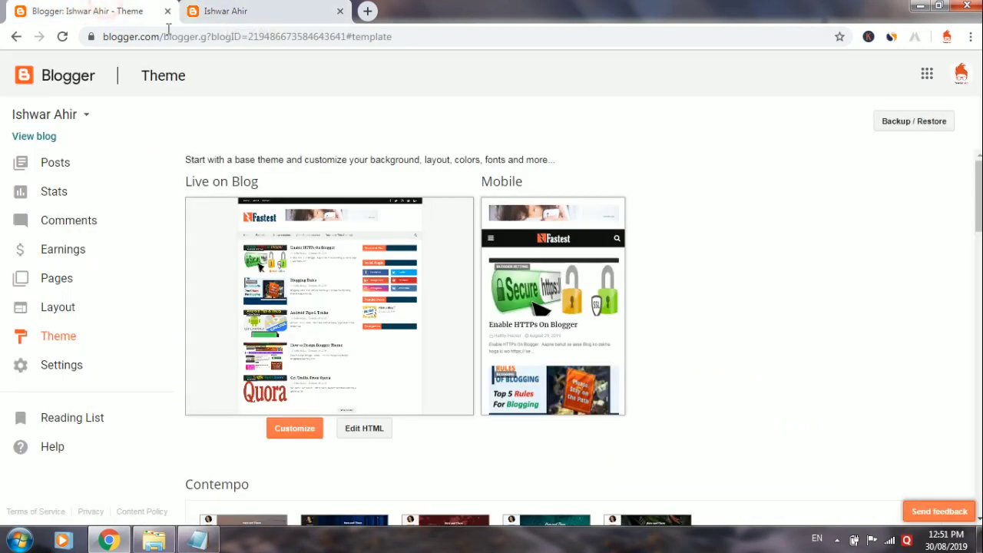
left_click(110, 307)
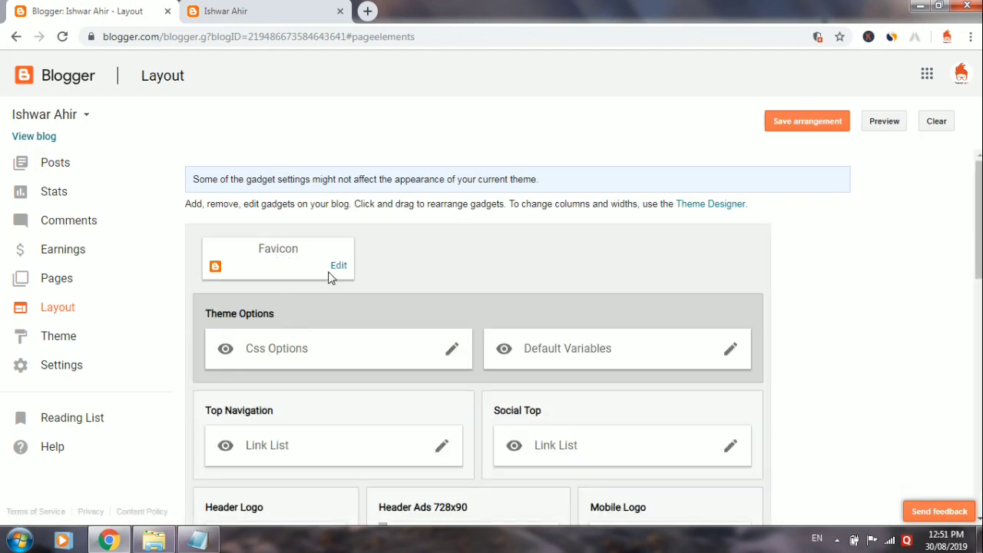
left_click(340, 267)
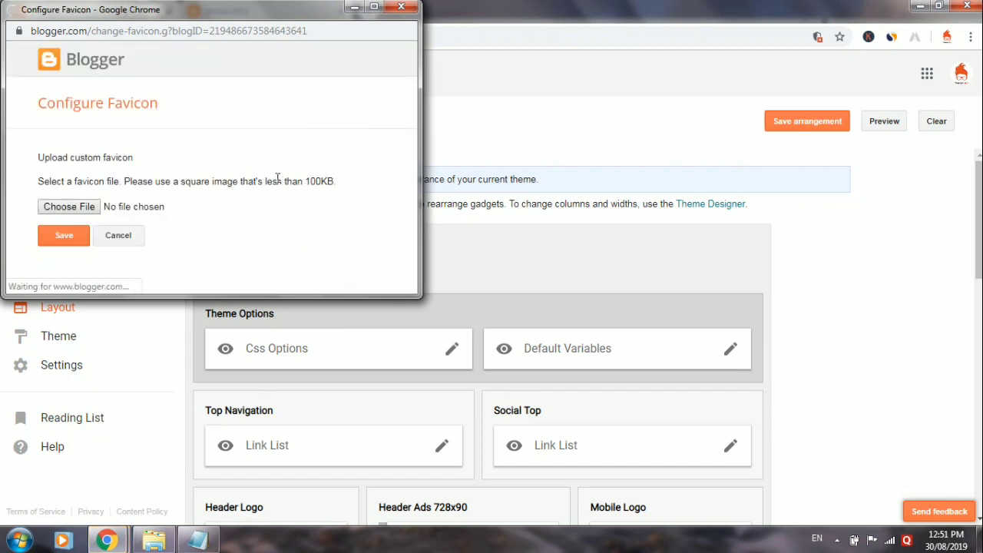
left_click(354, 6)
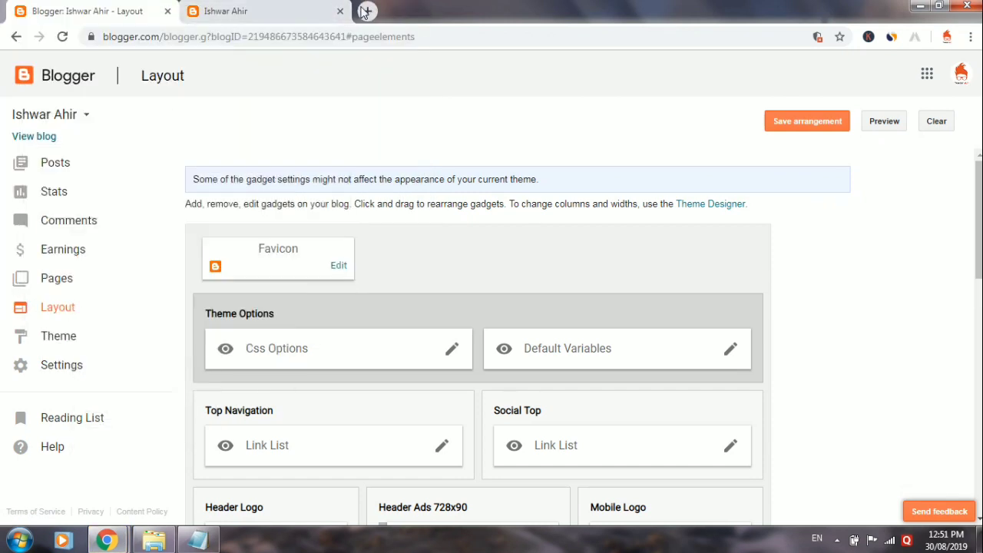
- Search the web for "favicon generator", open favicon-generator.org and choose to generate only a 16x16 favicon.ico
left_click(366, 12)
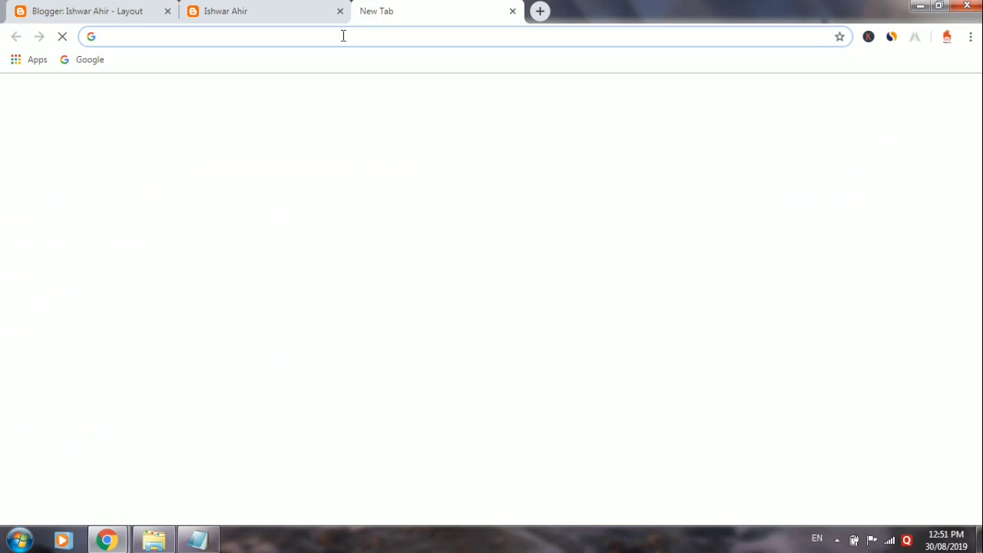
type("fav")
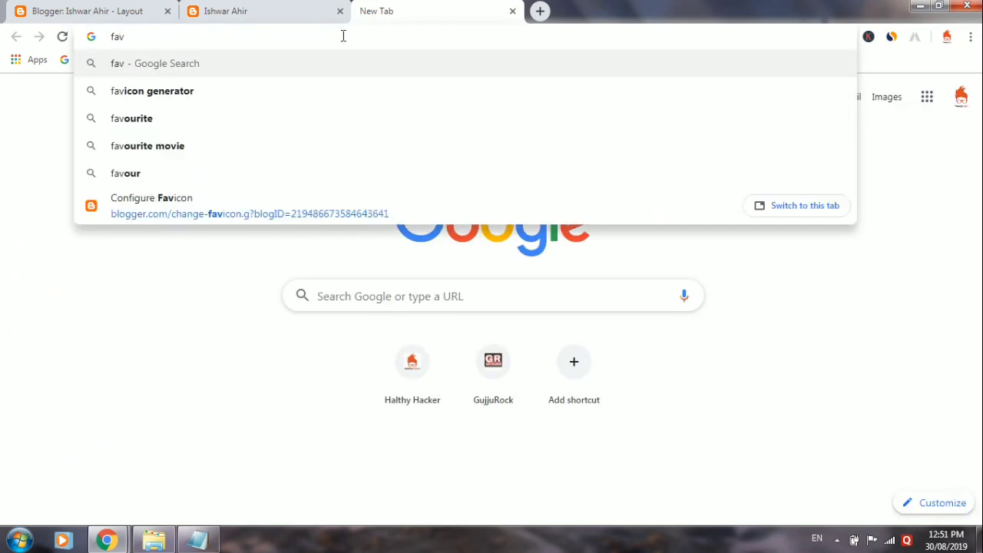
left_click(208, 94)
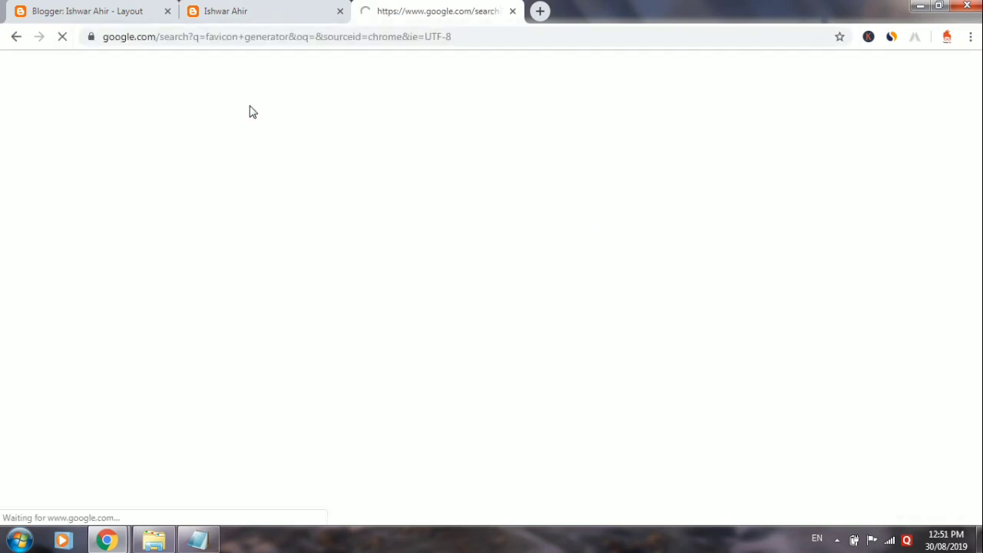
left_click(198, 187)
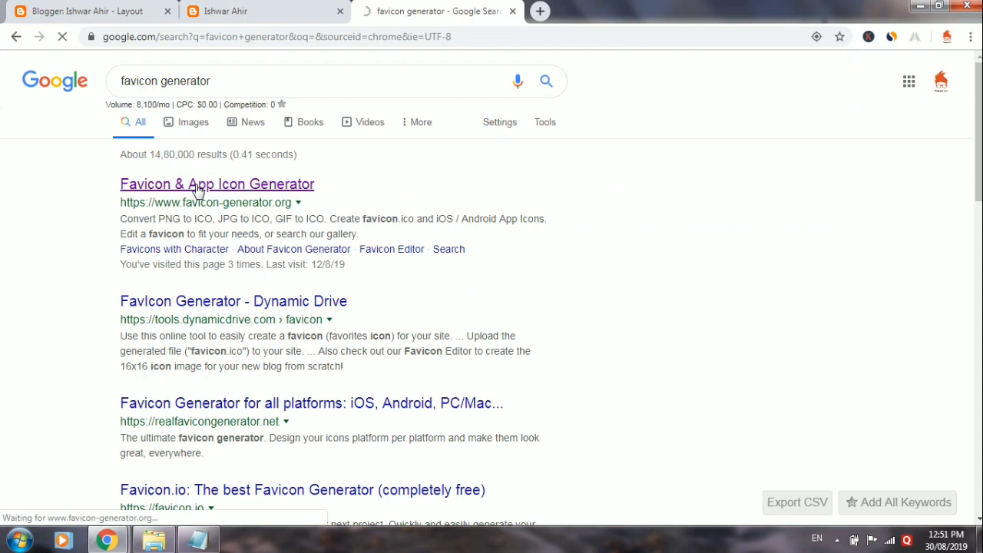
left_click(194, 186)
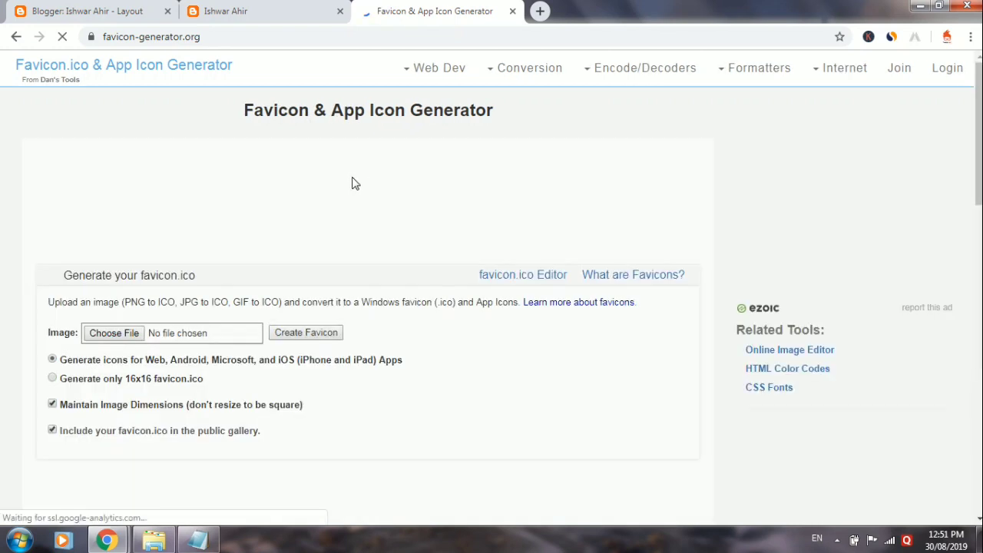
scroll(202, 274, "down", 1)
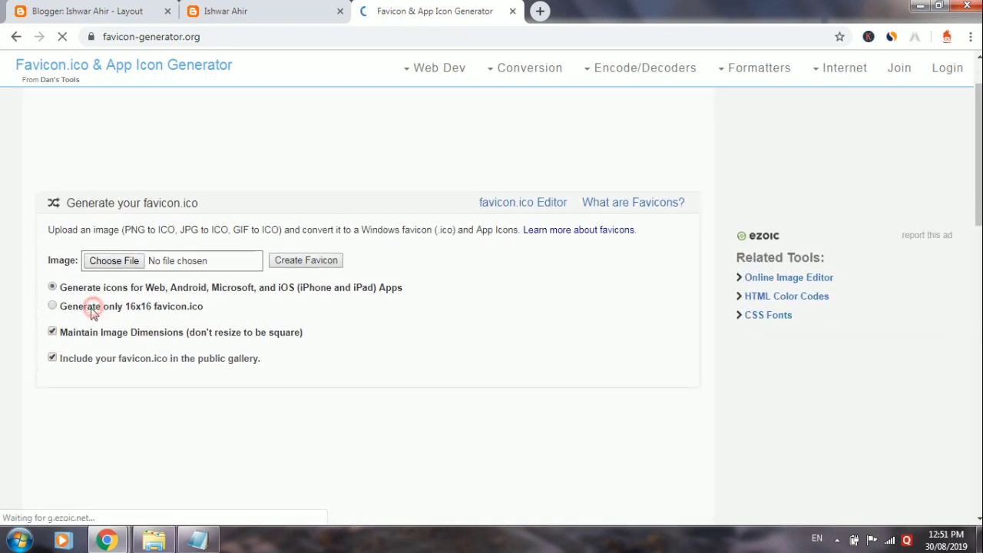
left_click(52, 305)
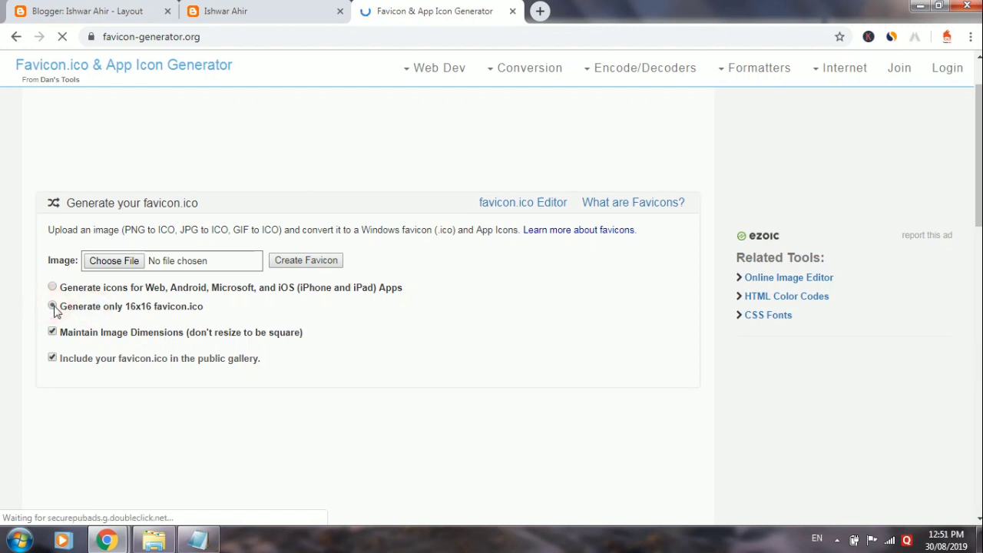
- Try generating the favicon from the website logo JPG, check its preview and return to the upload form
left_click(132, 261)
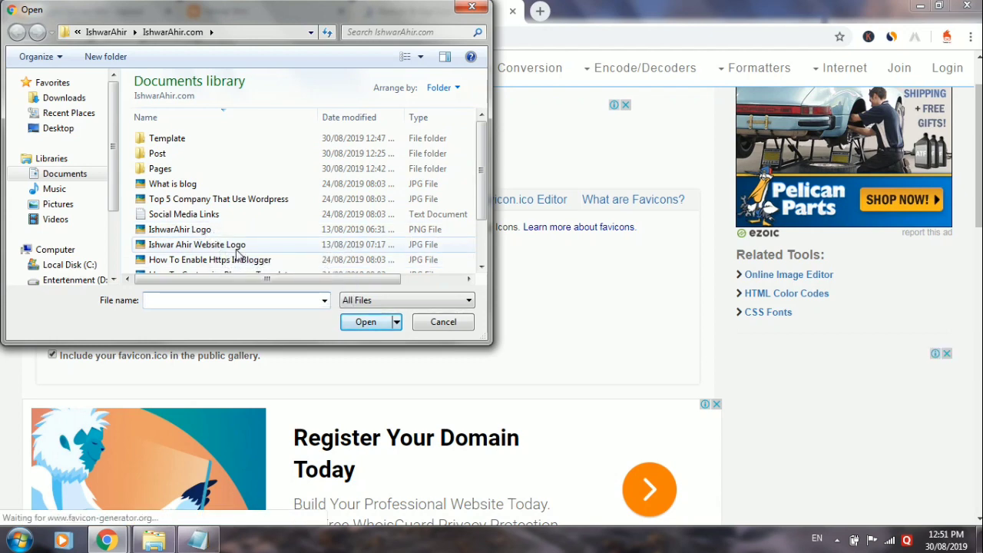
left_click(234, 245)
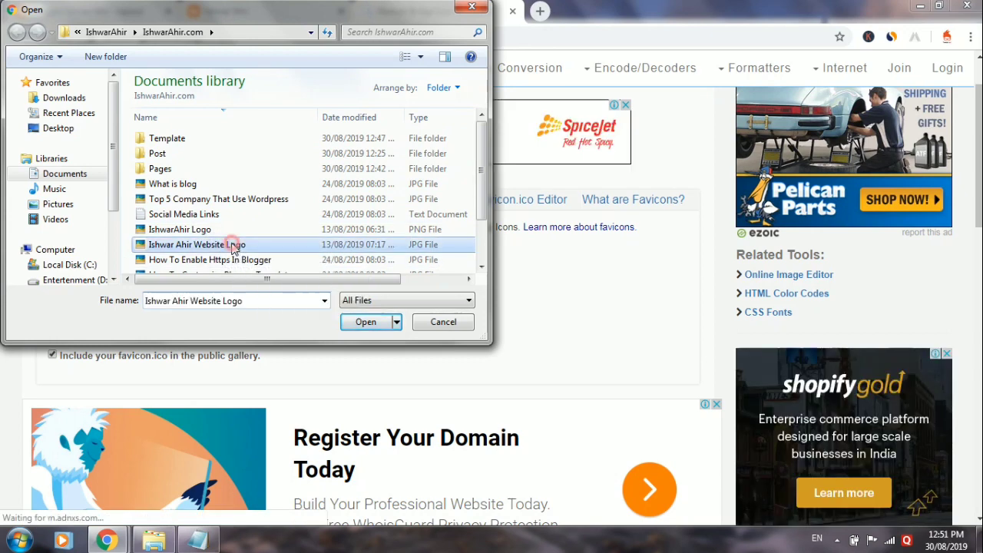
left_click(355, 323)
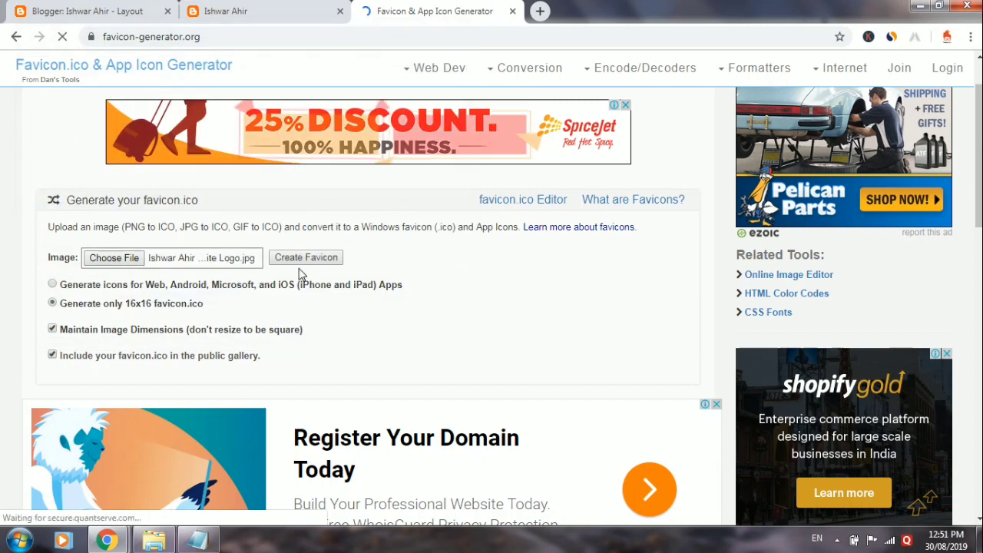
left_click(305, 261)
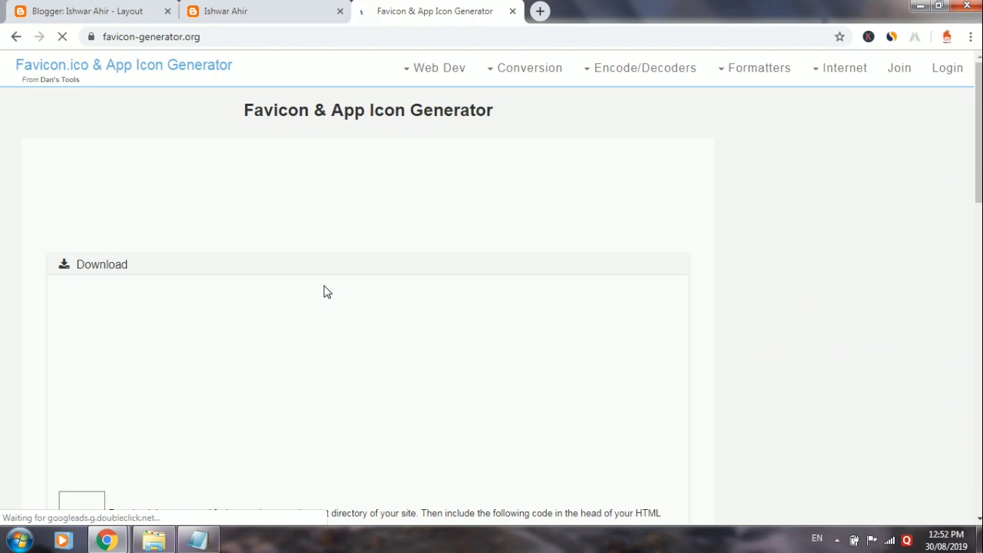
scroll(323, 291, "down", 3)
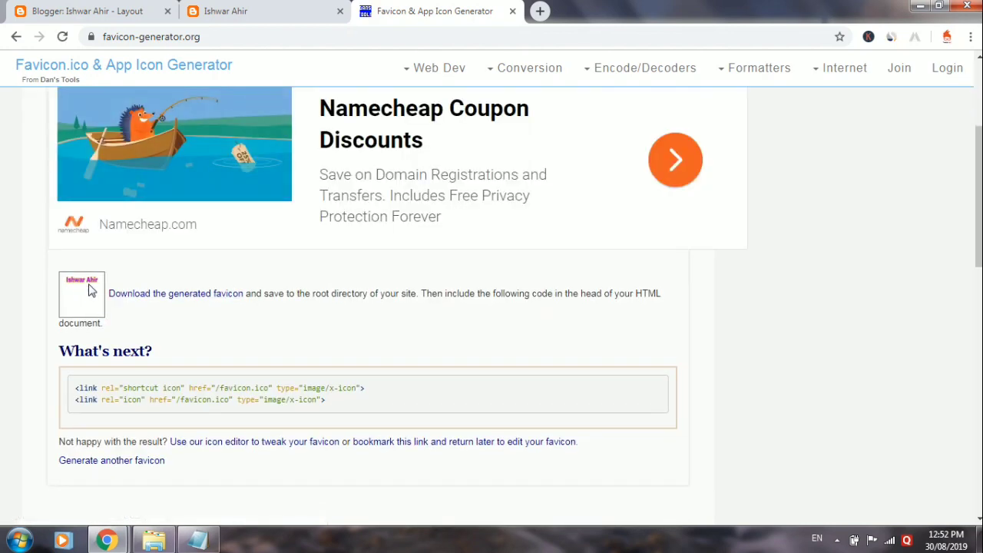
scroll(185, 281, "up", 3)
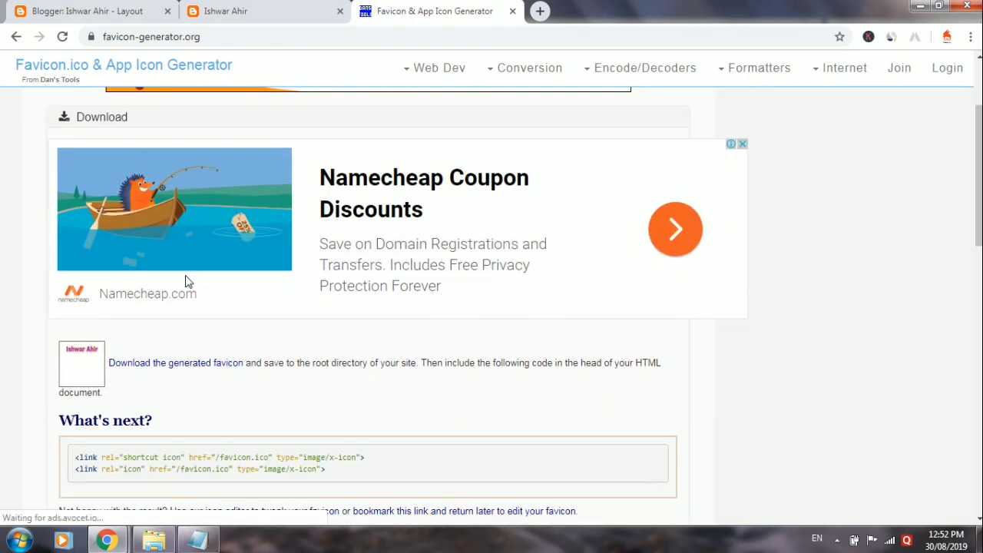
left_click(12, 40)
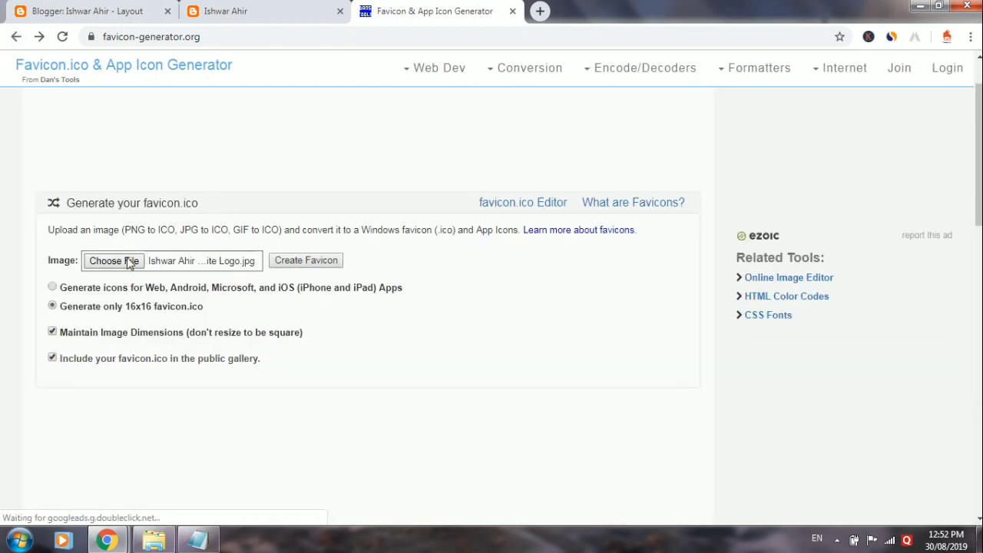
- Select the logo PNG as the source image and create the favicon from it
left_click(114, 261)
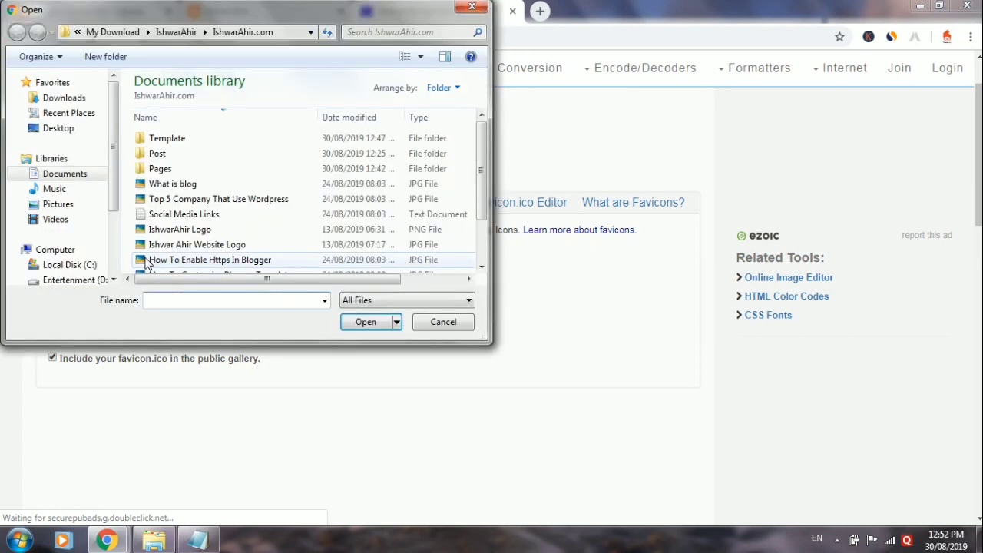
left_click(203, 232)
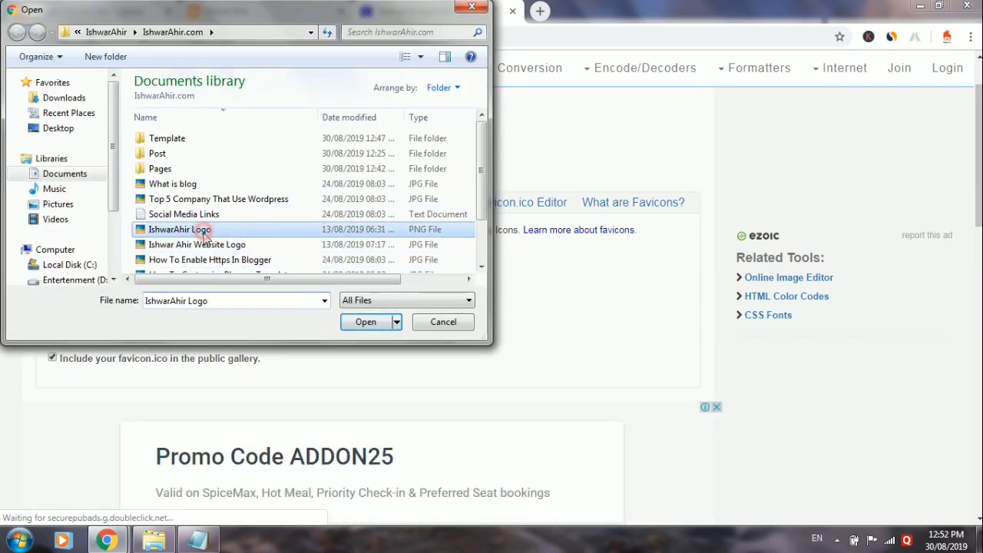
left_click(346, 321)
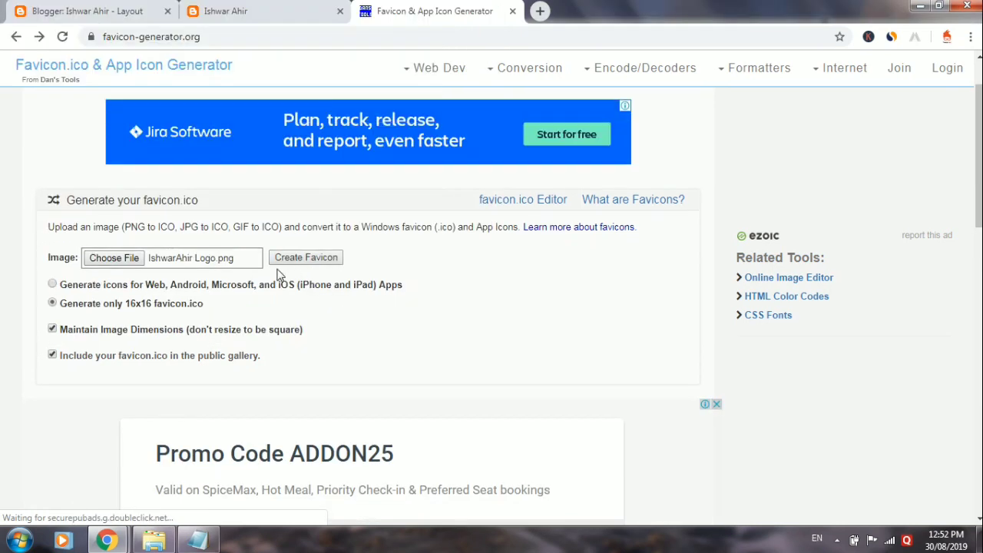
left_click(285, 265)
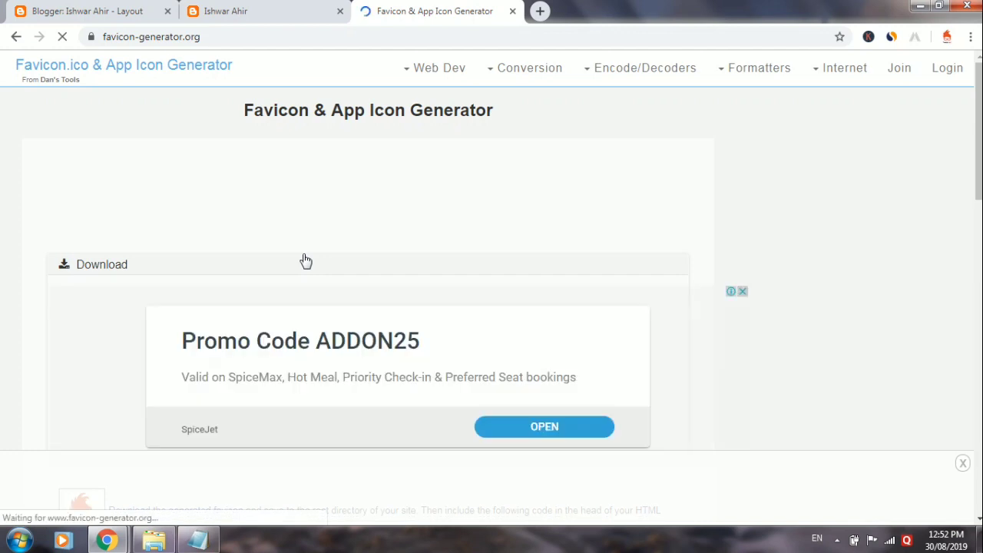
- Close the open Notepad window and download the generated favicon
right_click(197, 540)
left_click(210, 499)
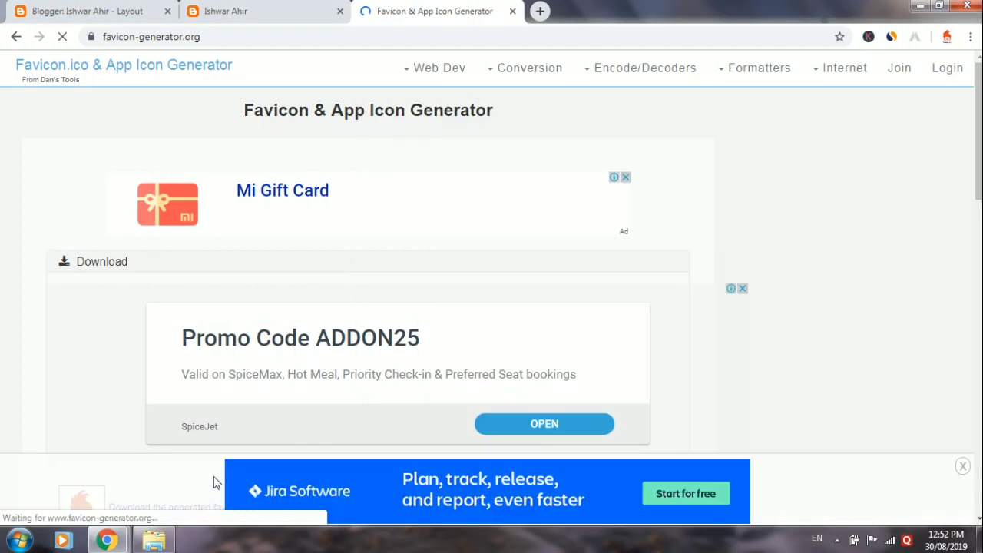
scroll(222, 449, "down", 2)
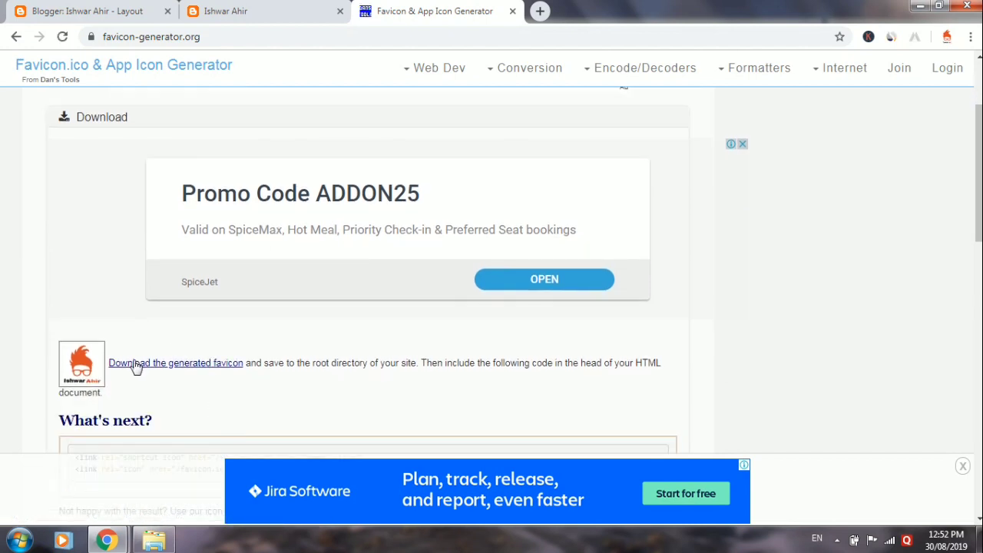
left_click(150, 368)
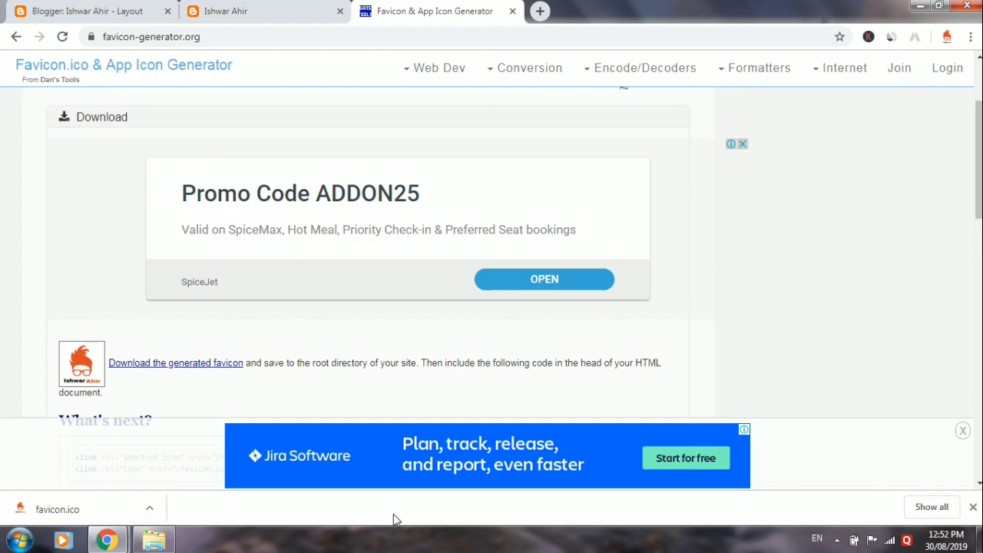
- Return to Blogger's Layout page and bring back the minimized Configure Favicon window
left_click(228, 11)
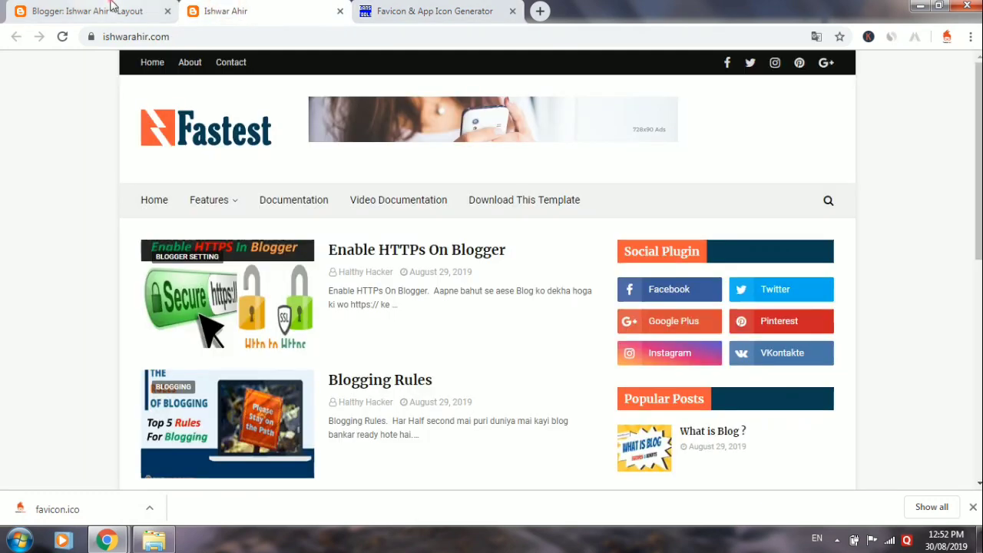
left_click(138, 11)
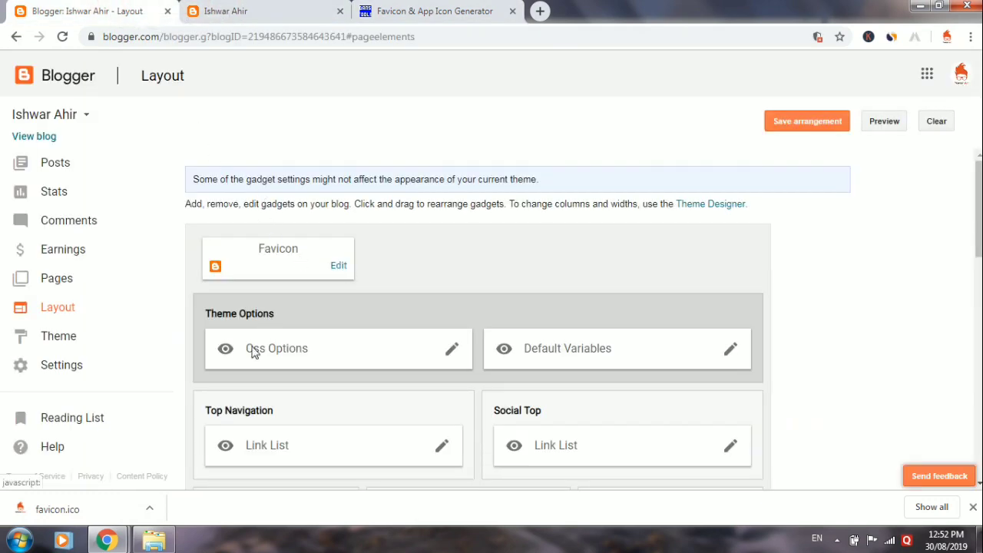
mouse_move(107, 540)
left_click(215, 448)
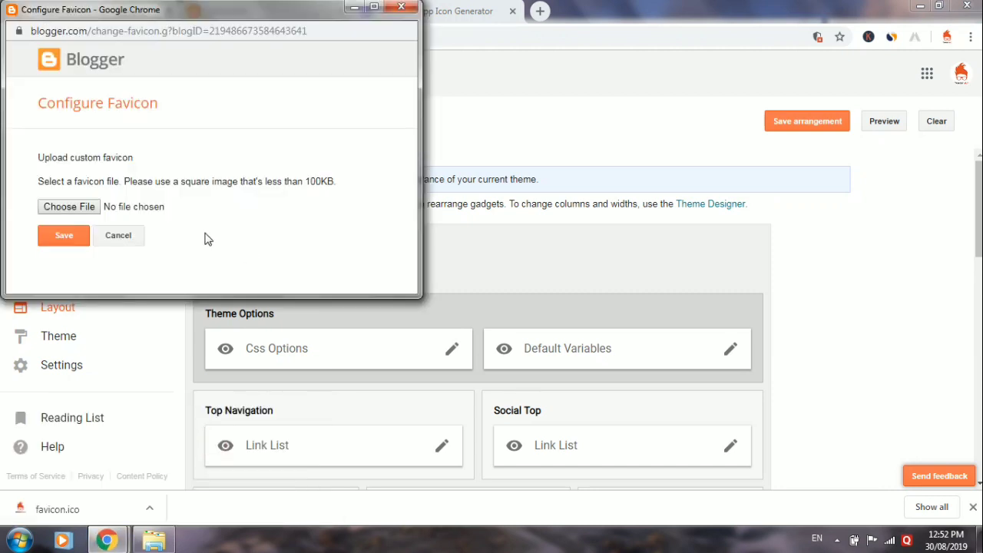
- Upload favicon.ico from the My Download folder as the blog's favicon, save it and reload the Layout page
left_click(86, 214)
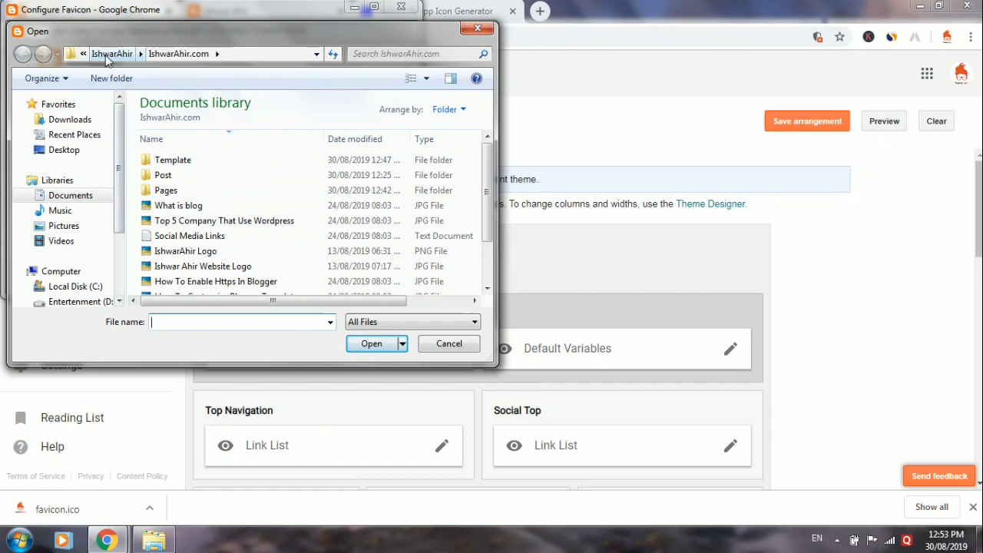
left_click(112, 54)
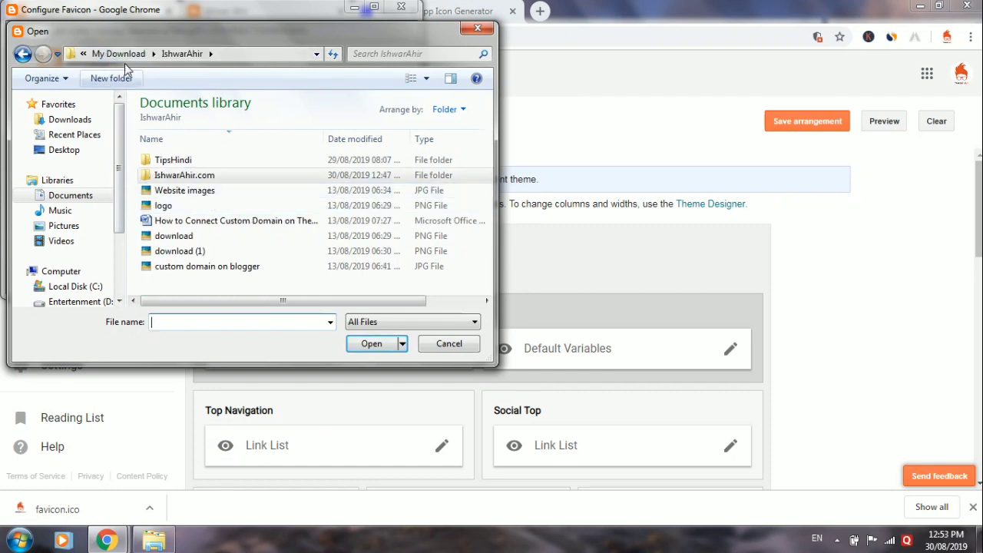
left_click(119, 54)
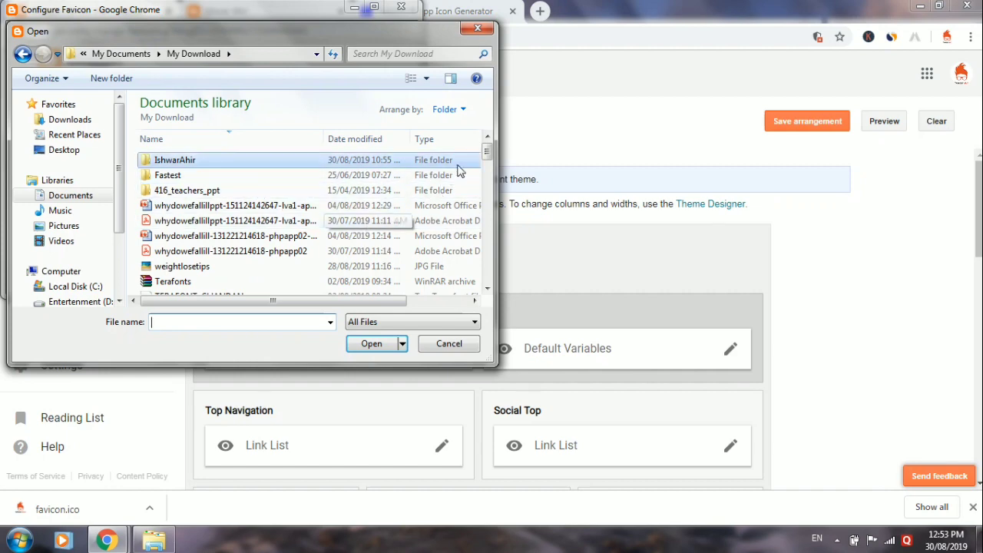
left_click_drag(484, 153, 497, 220)
left_click(175, 220)
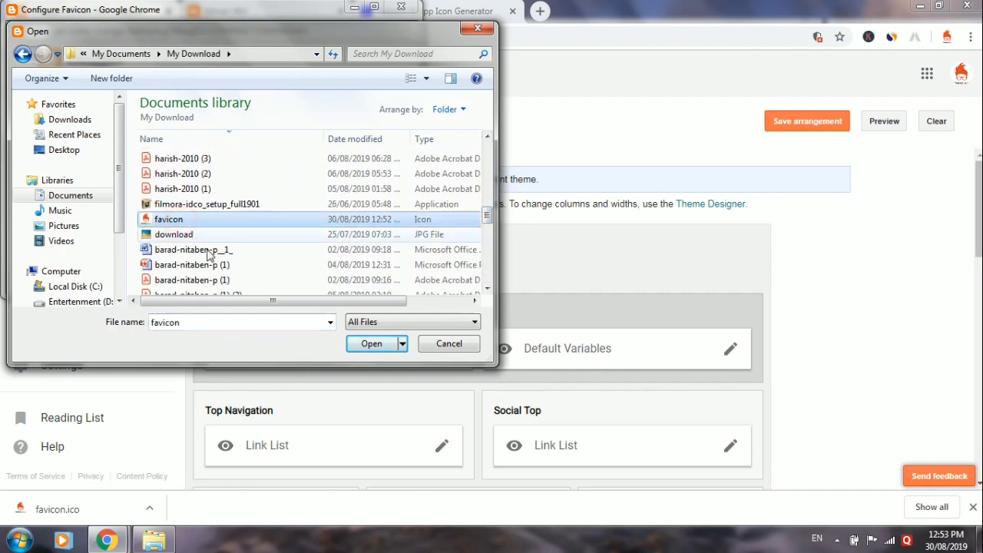
left_click(370, 348)
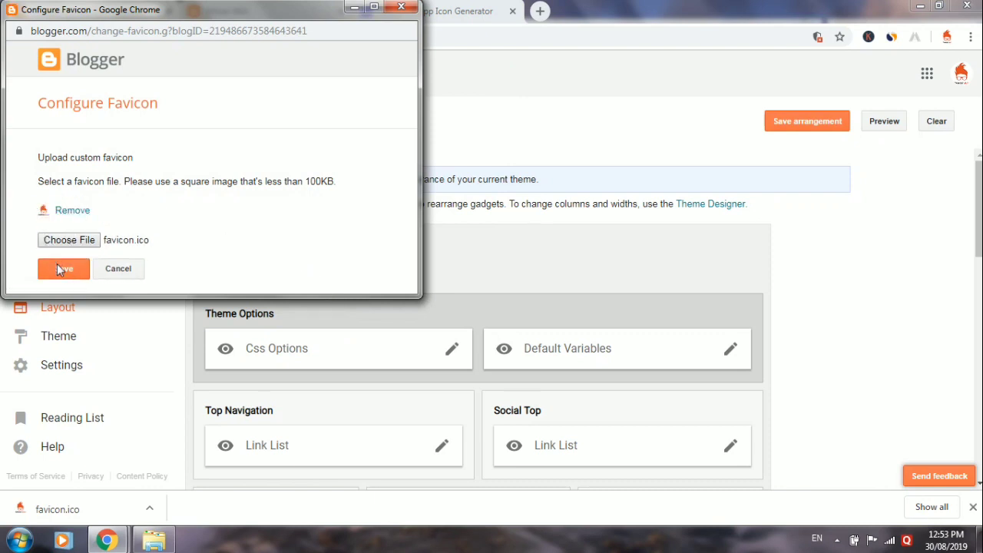
left_click(58, 268)
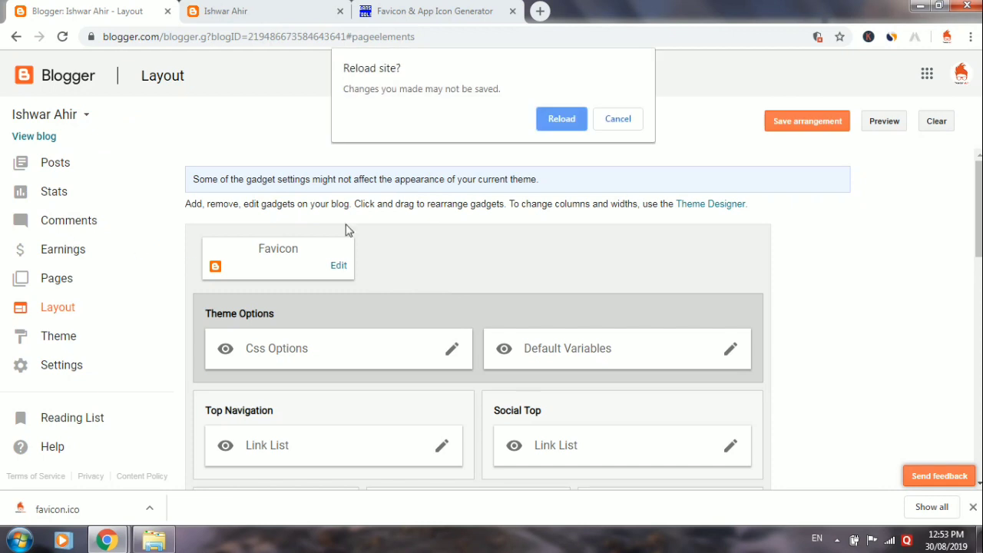
left_click(560, 120)
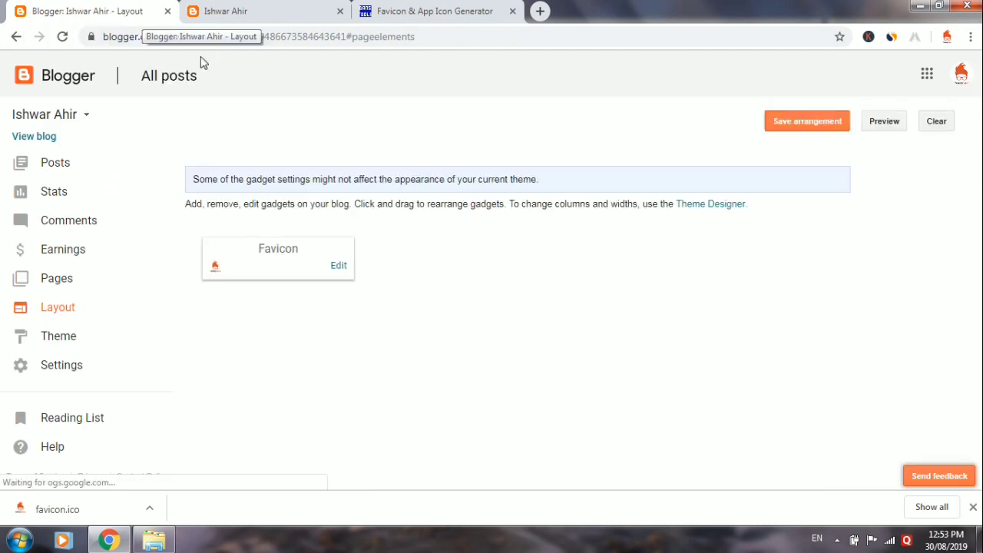
- Switch to the live blog and reload it to check the new favicon
left_click(246, 11)
right_click(72, 110)
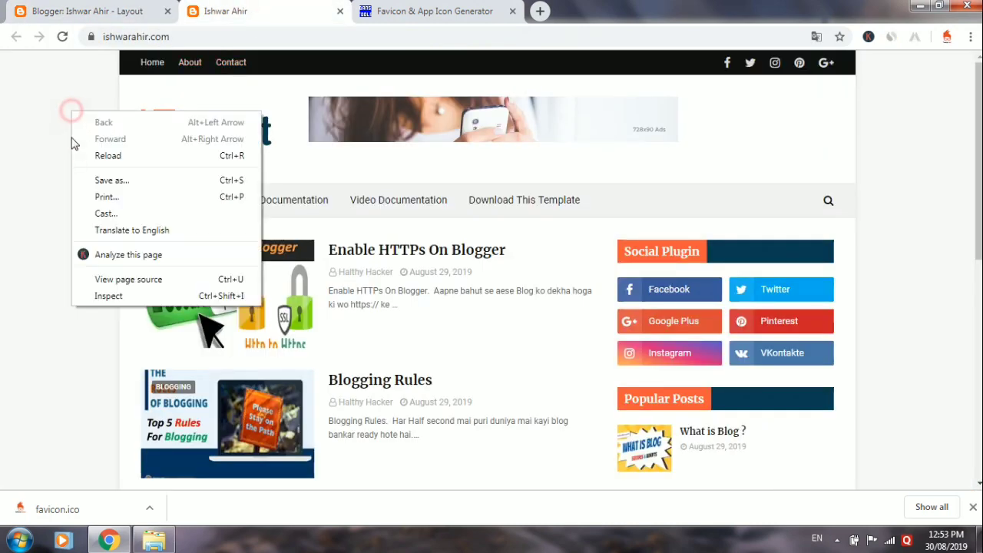
left_click(82, 156)
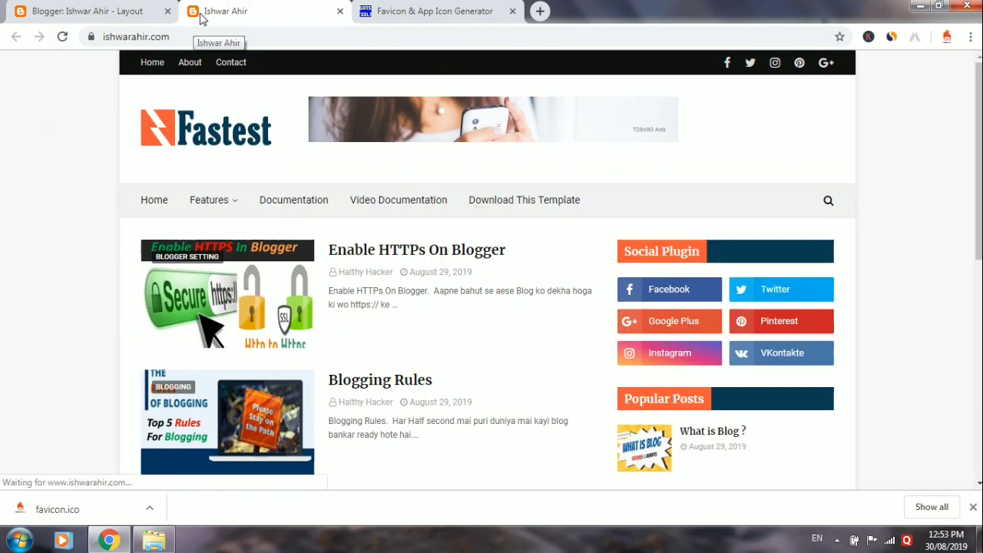
- Return to the Layout page, open the Header Logo gadget for editing and remove its Fastest image
left_click(74, 14)
scroll(353, 261, "down", 2)
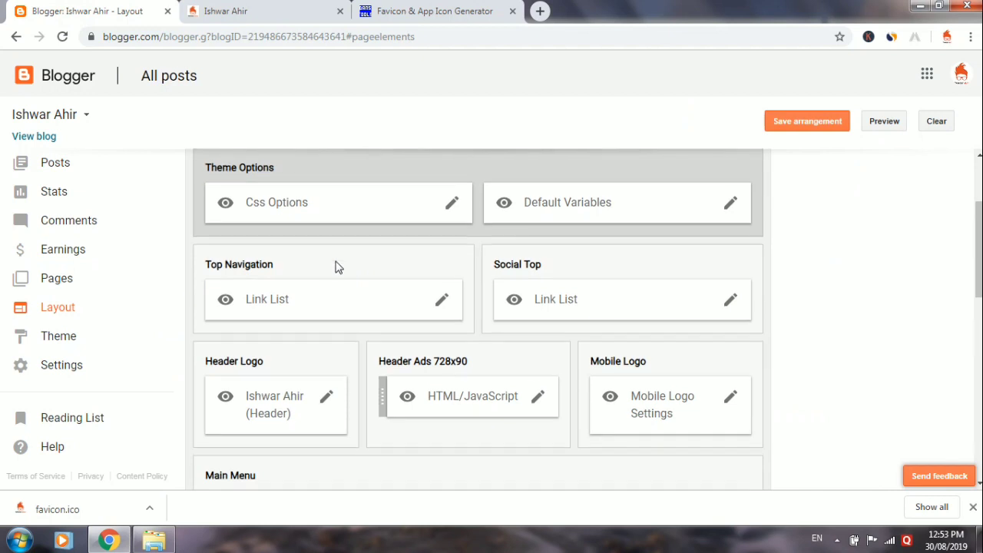
scroll(336, 266, "down", 1)
scroll(338, 267, "up", 1)
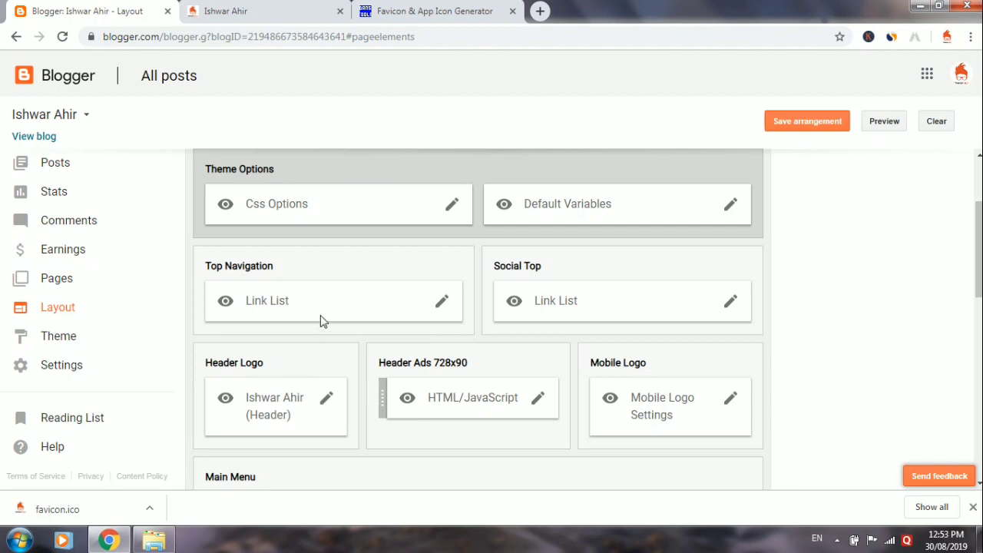
left_click(326, 404)
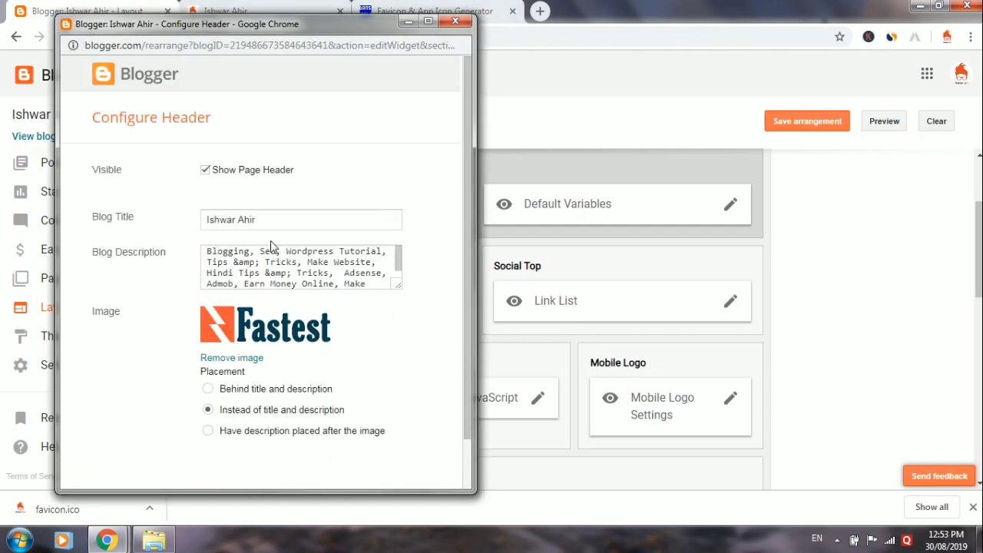
scroll(272, 249, "down", 1)
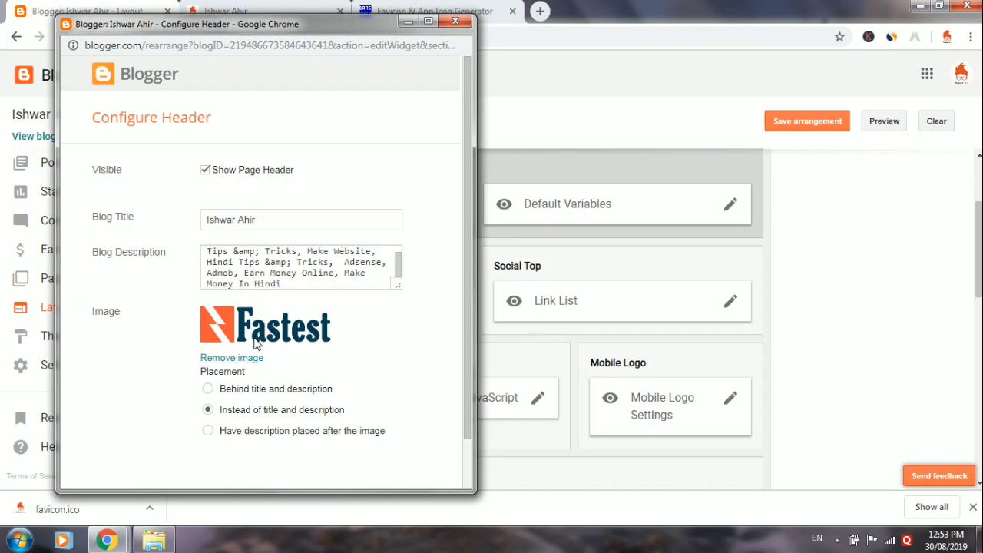
left_click(240, 358)
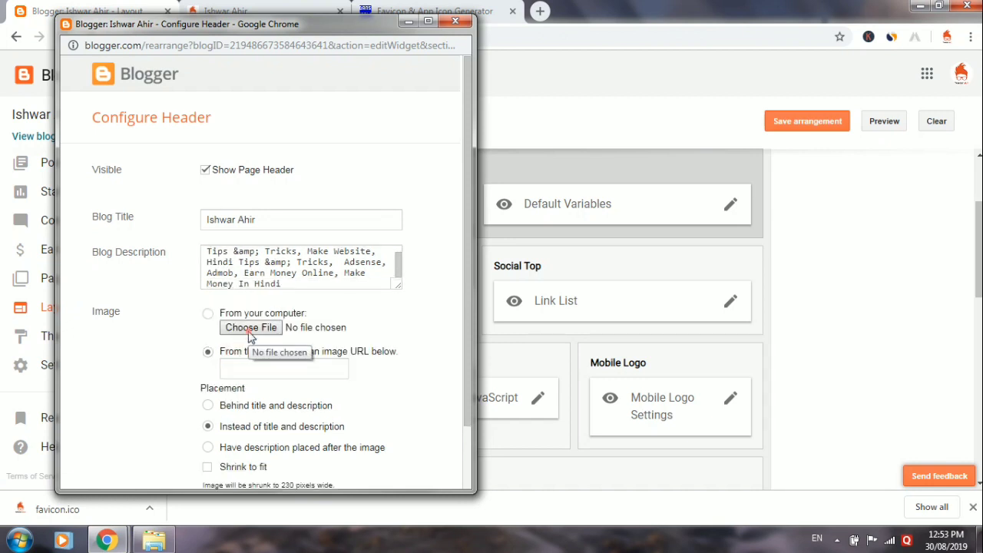
- Upload the Website Logo JPG from the blog's subfolder in My Download as the header image and save the header
left_click(248, 330)
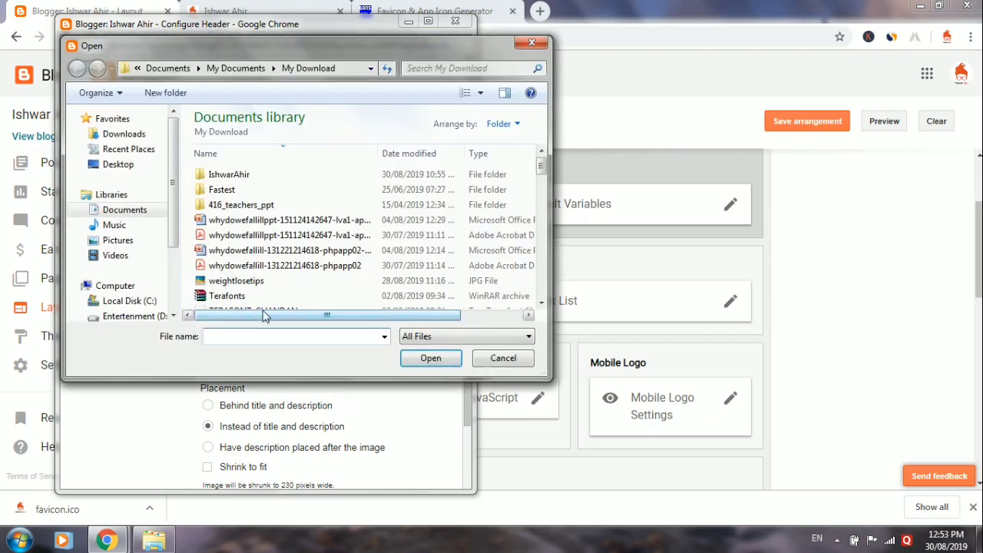
left_click_drag(542, 176, 544, 207)
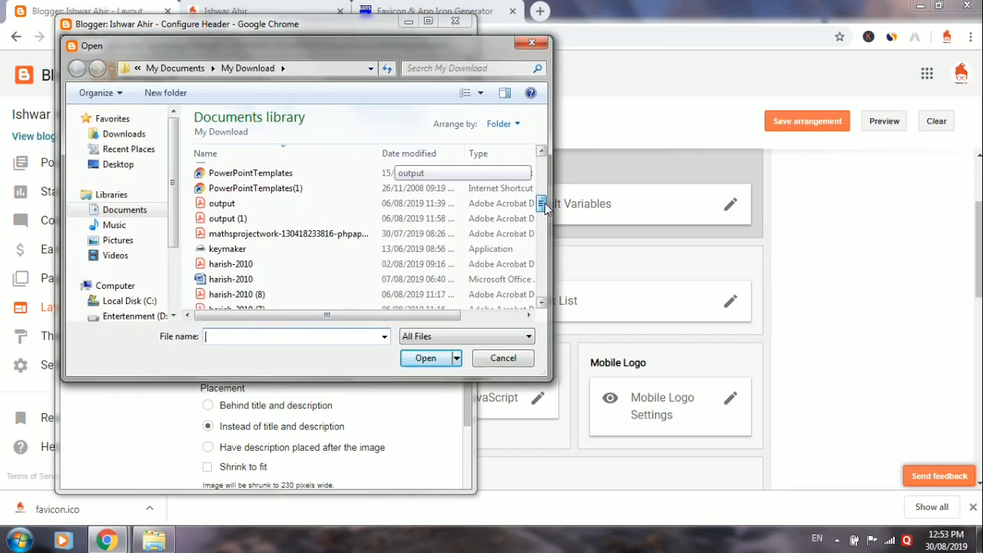
scroll(342, 184, "up", 10)
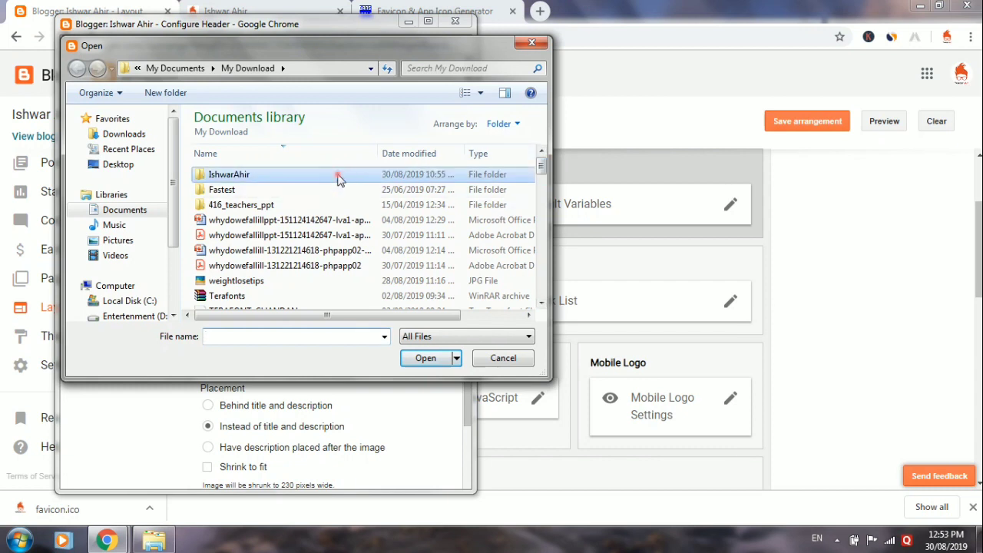
double_click(341, 176)
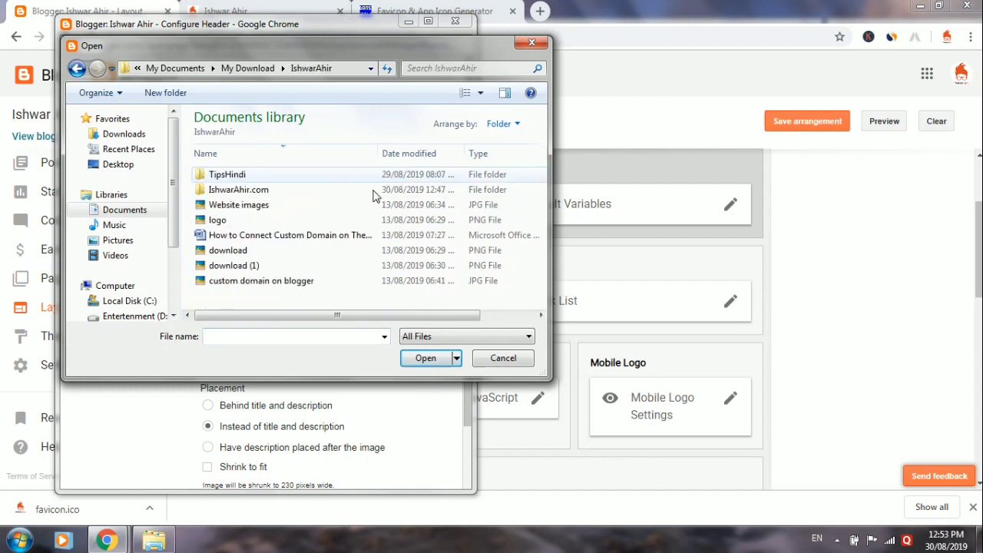
left_click(271, 190)
double_click(270, 191)
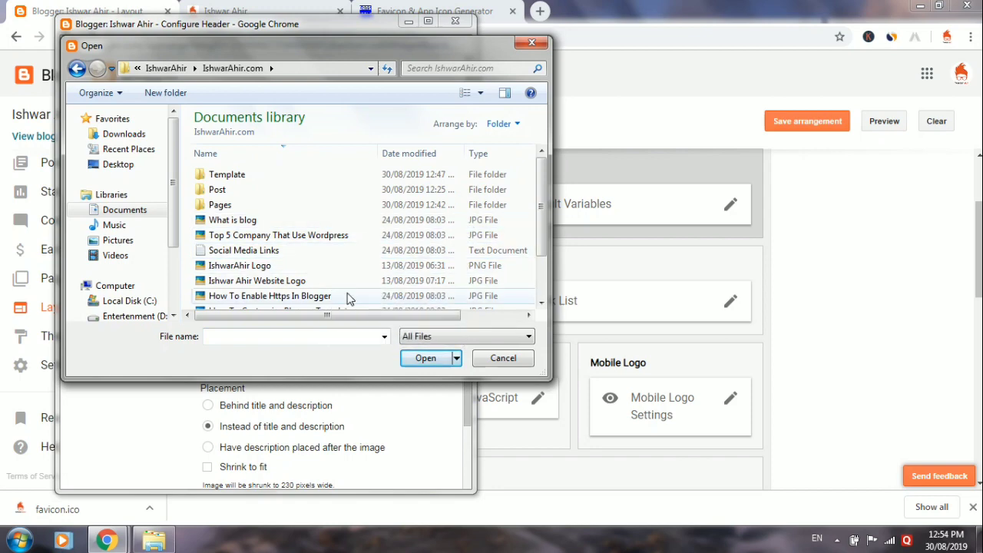
left_click(341, 281)
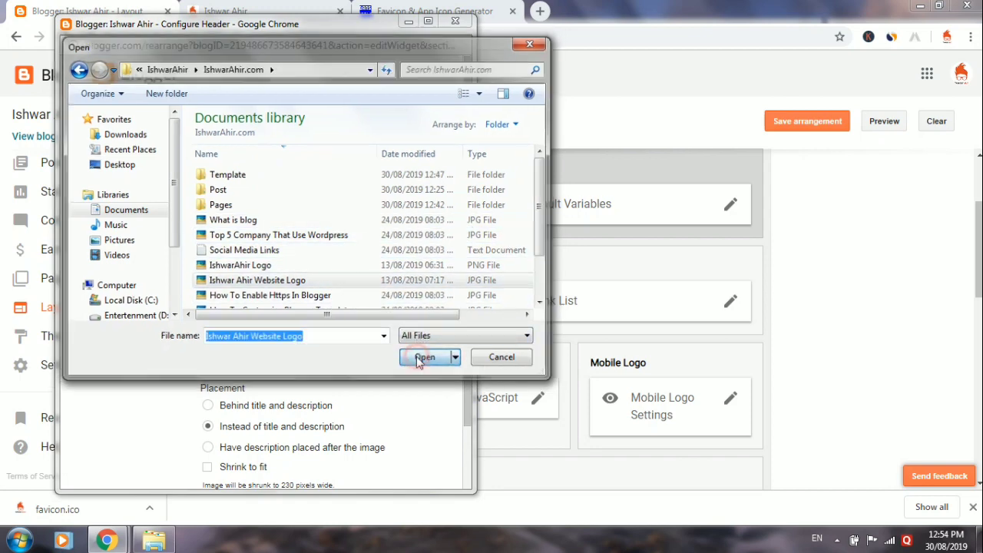
left_click(424, 358)
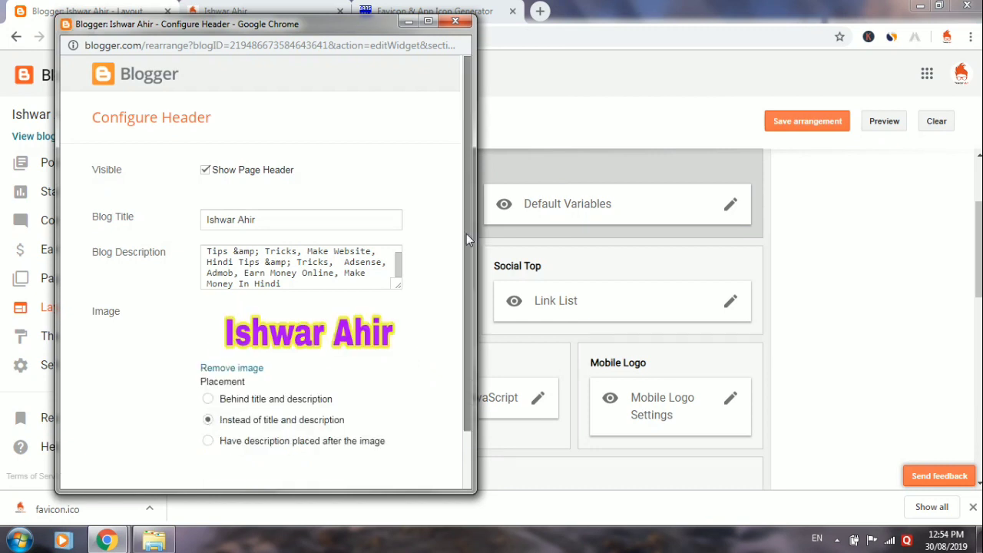
left_click_drag(466, 234, 467, 300)
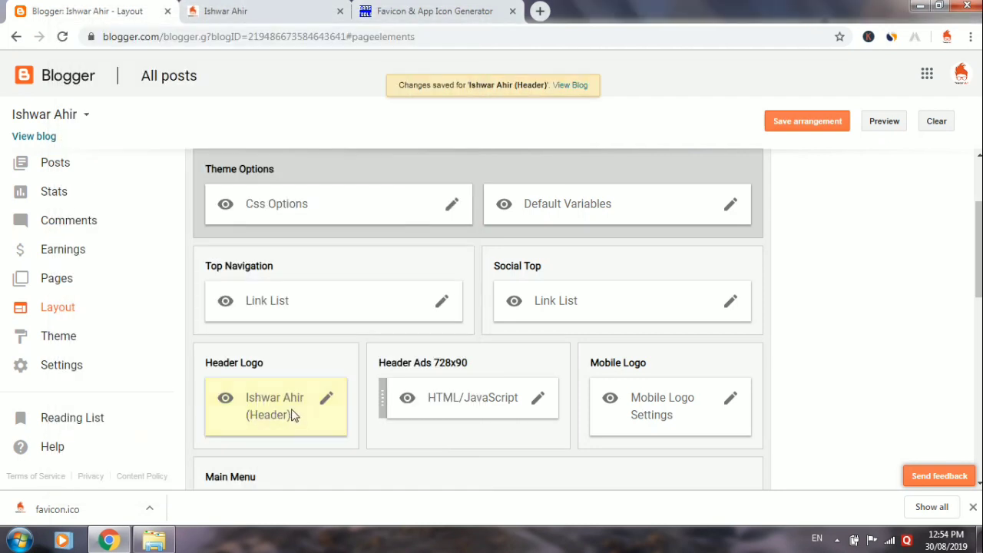
- Open the Mobile Logo gadget, set its title to "Mobile Logo" and replace the caption with the blog's name
left_click(731, 400)
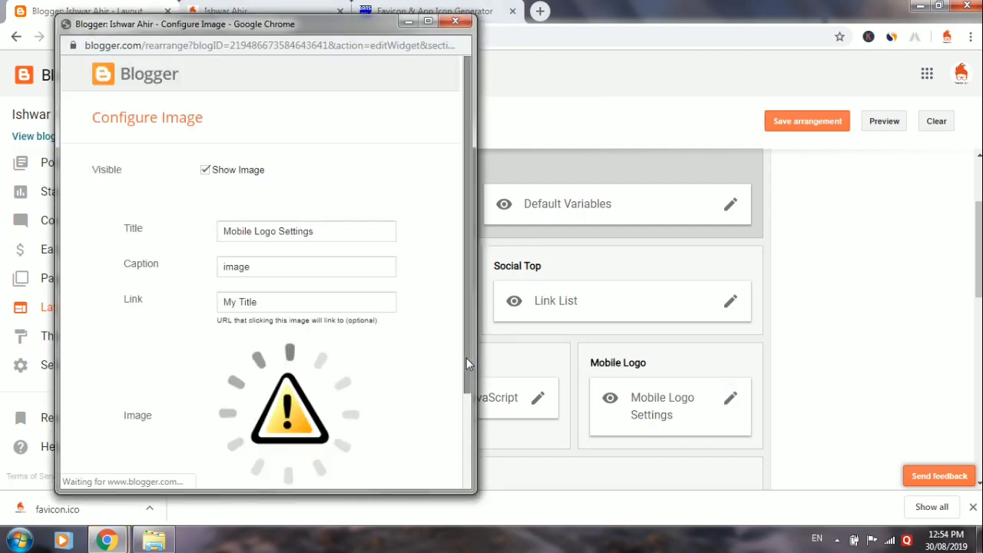
double_click(286, 267)
triple_click(335, 231)
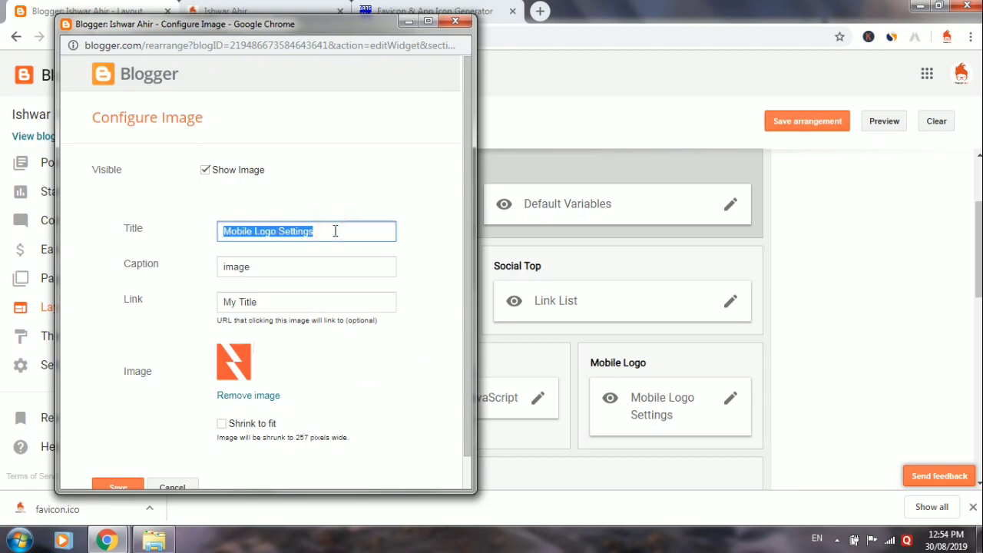
left_click(335, 231)
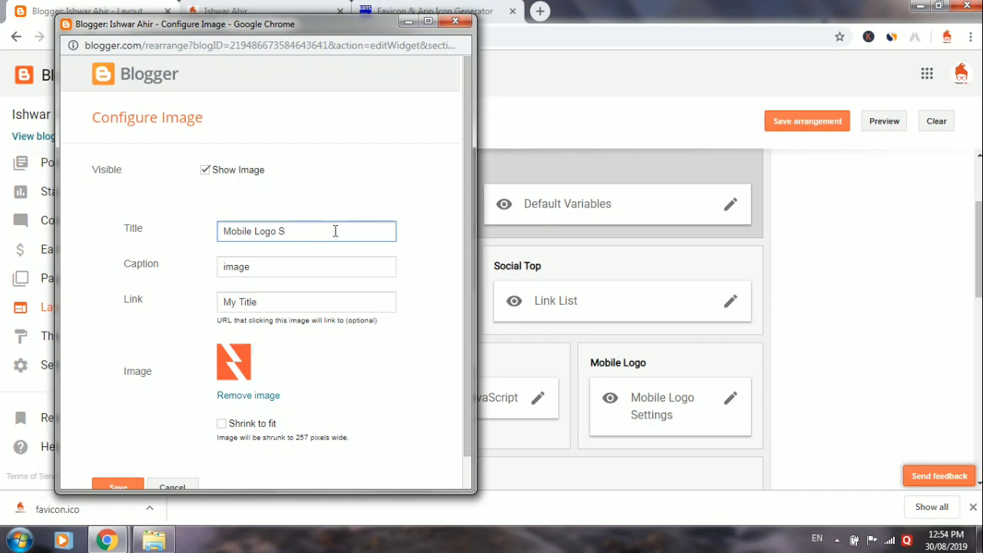
left_click(316, 258)
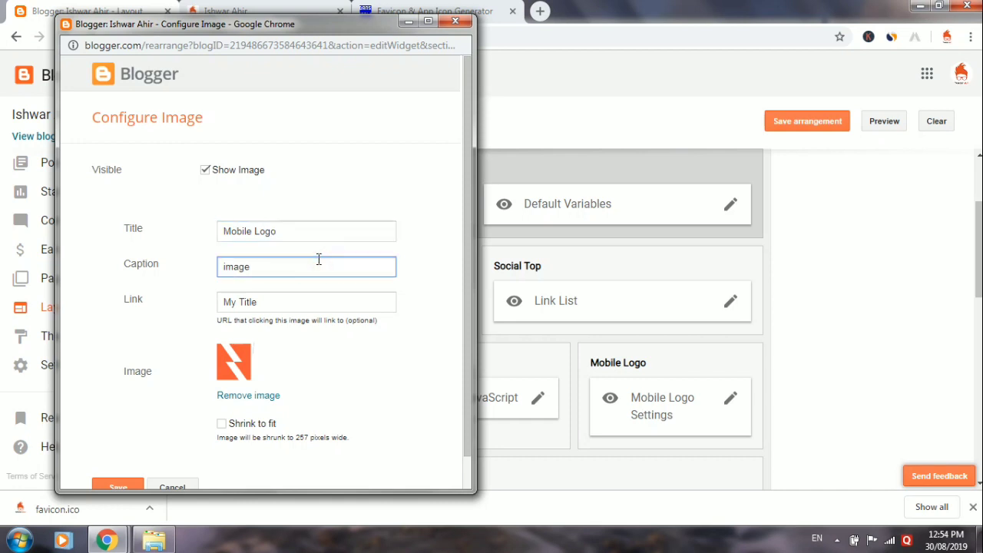
key("Caps_Lock")
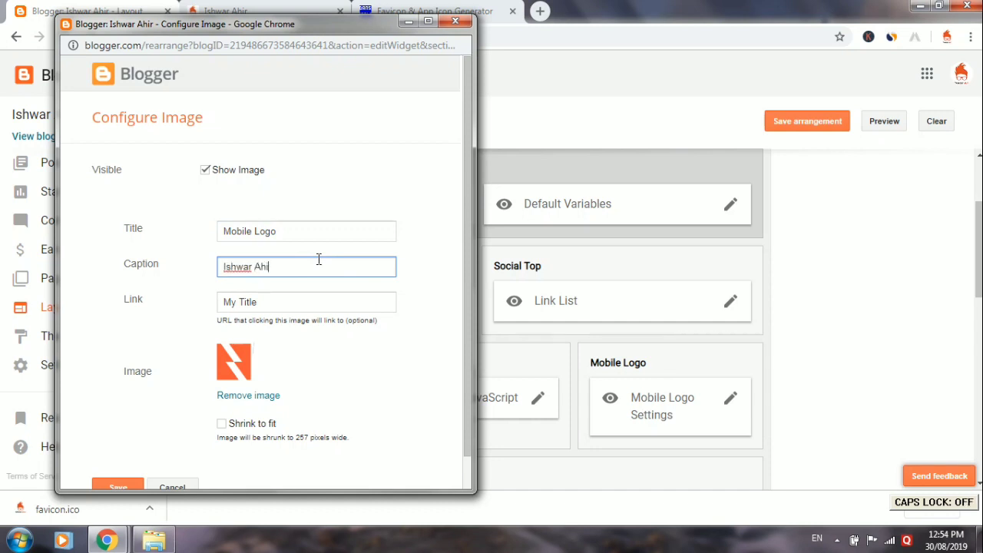
- Replace the mobile logo image with the same Website Logo JPG used for the header
triple_click(308, 300)
left_click(246, 395)
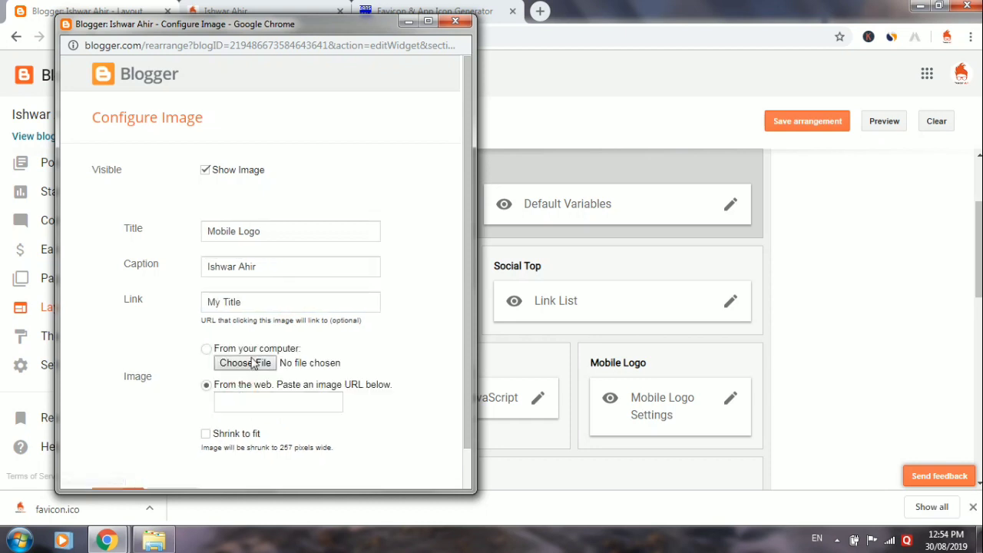
left_click(254, 362)
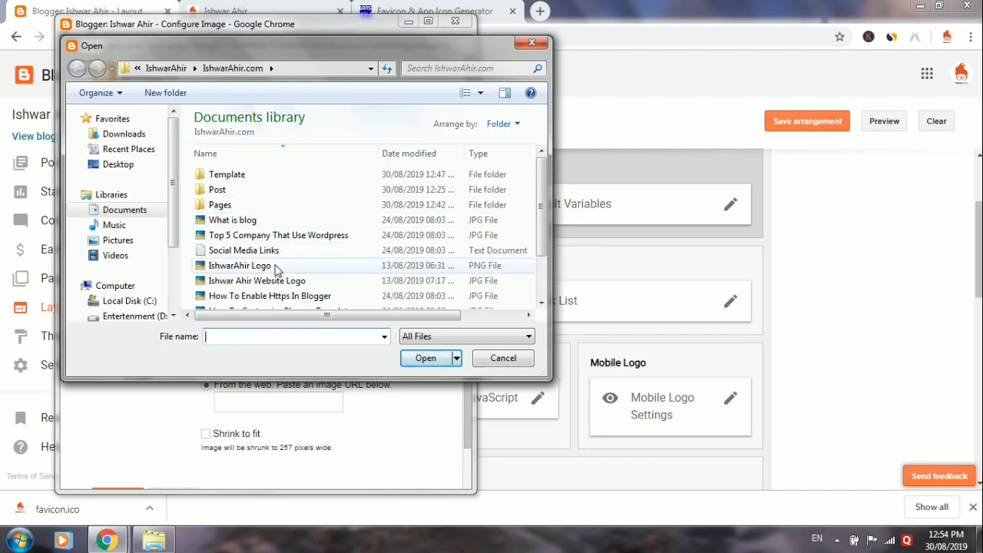
left_click(285, 281)
left_click(424, 359)
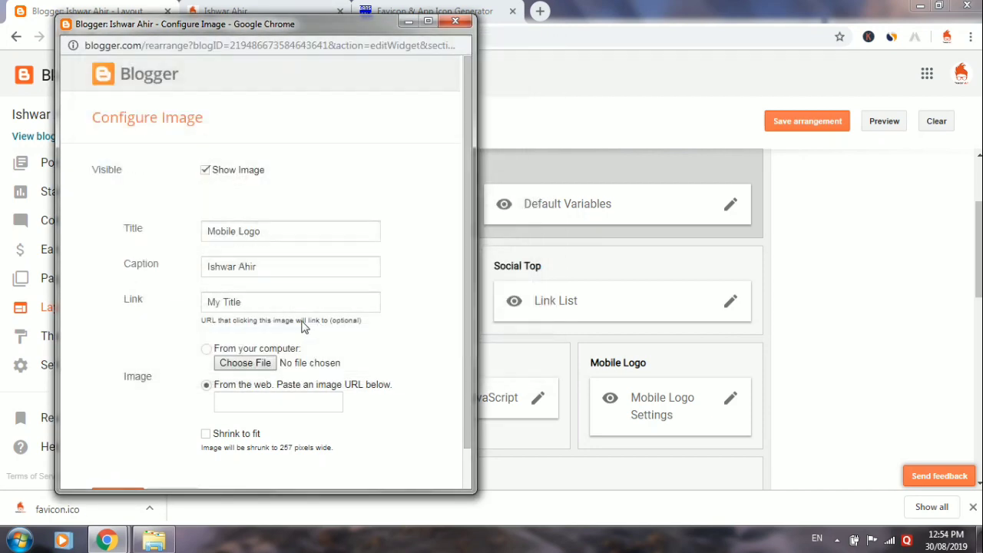
scroll(307, 351, "down", 2)
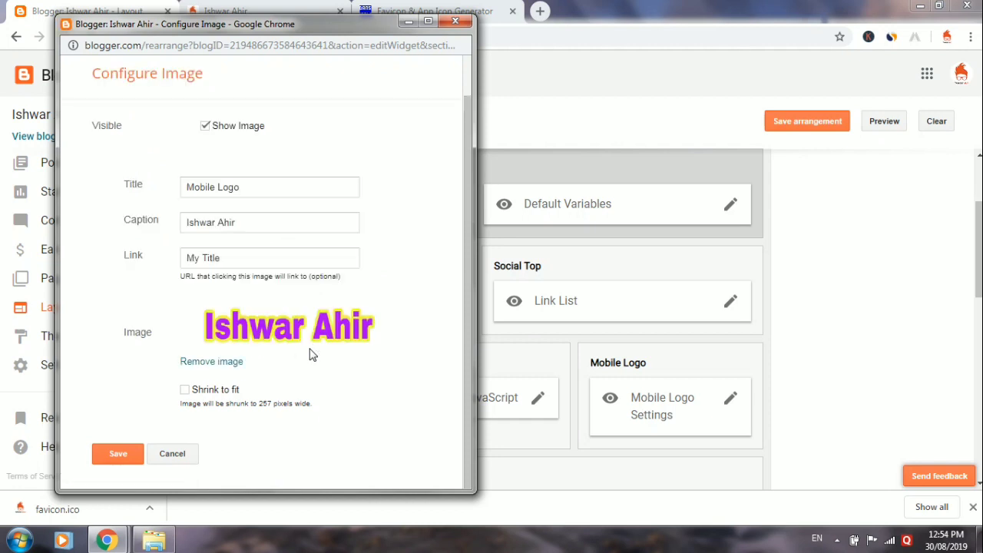
- Minimize the Configure Image window and copy the live blog's full https address
triple_click(248, 264)
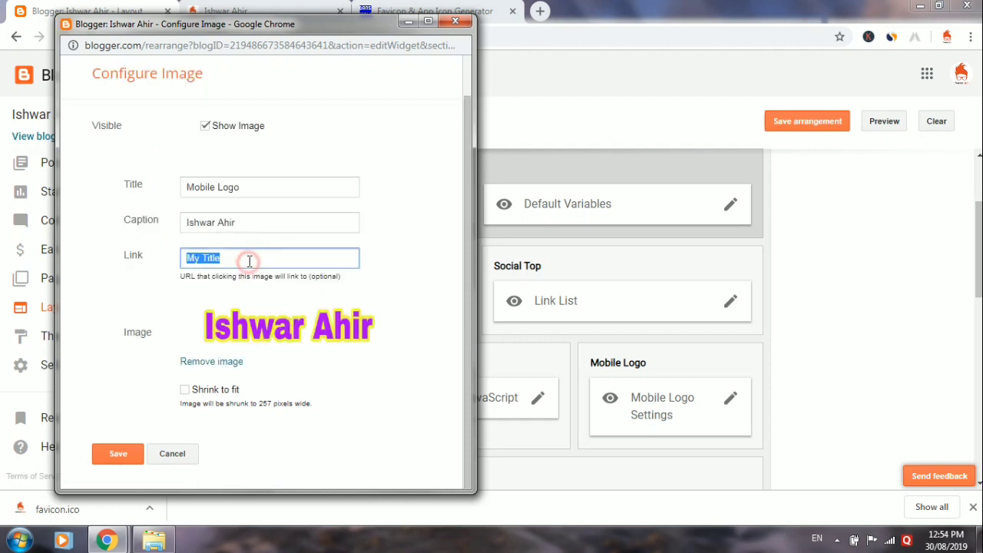
left_click(409, 21)
left_click(245, 11)
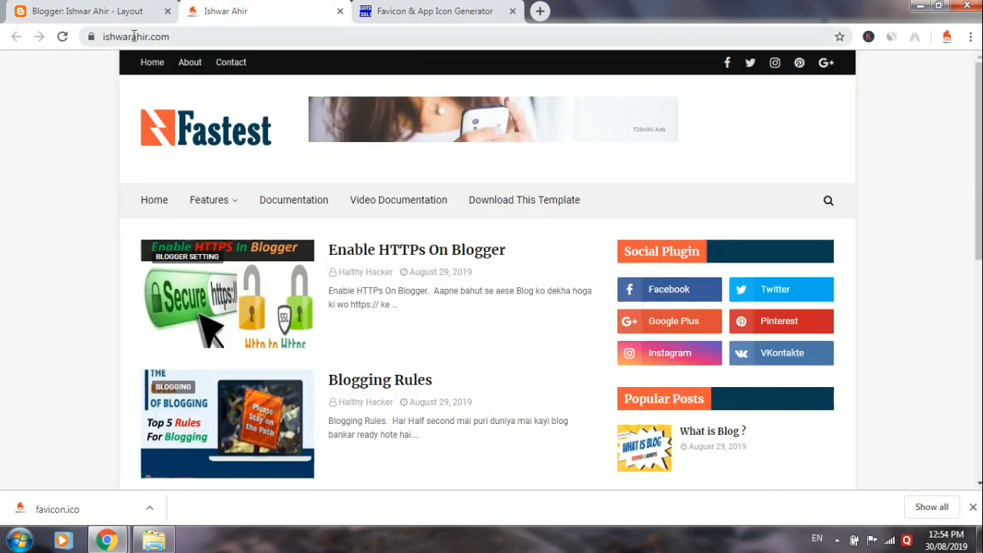
left_click(133, 37)
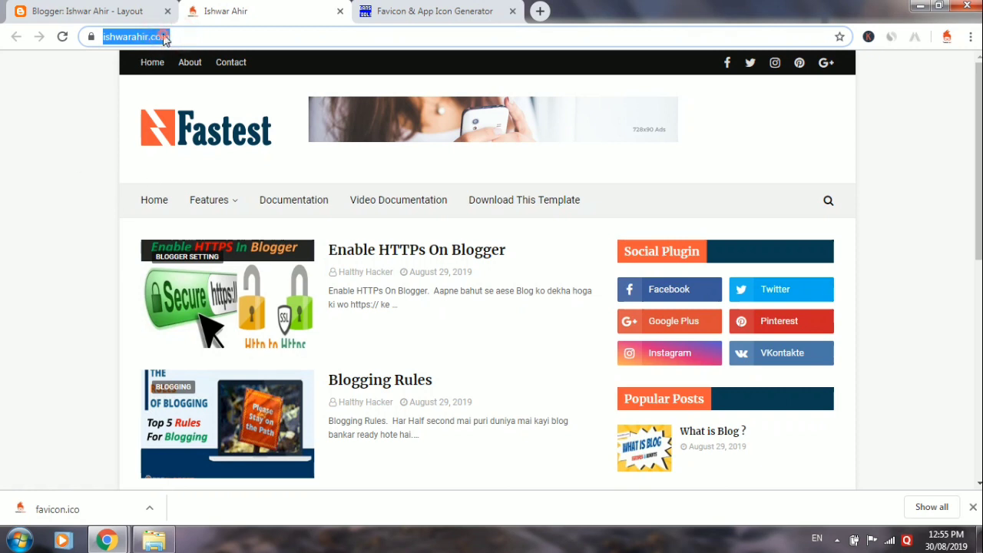
left_click(231, 37)
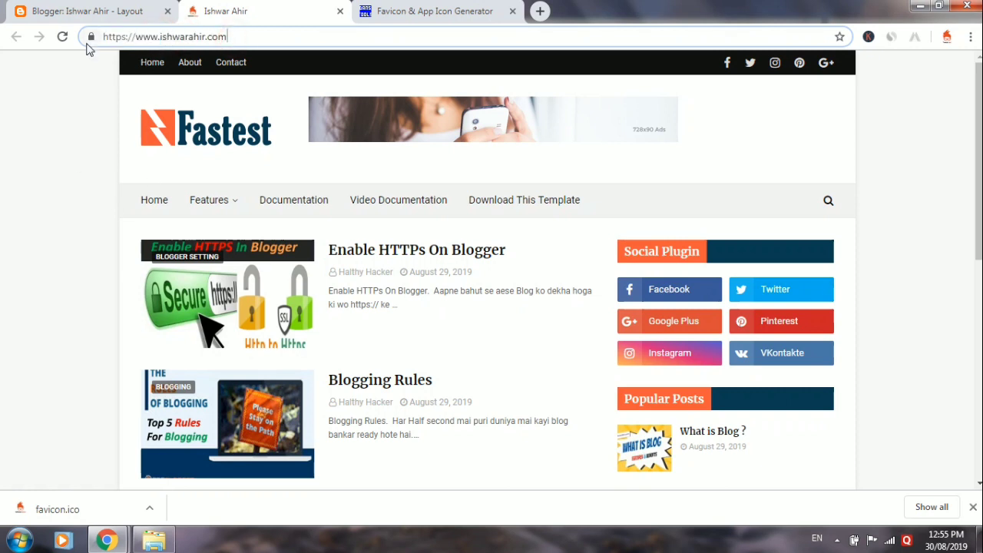
triple_click(156, 39)
key("ctrl+c")
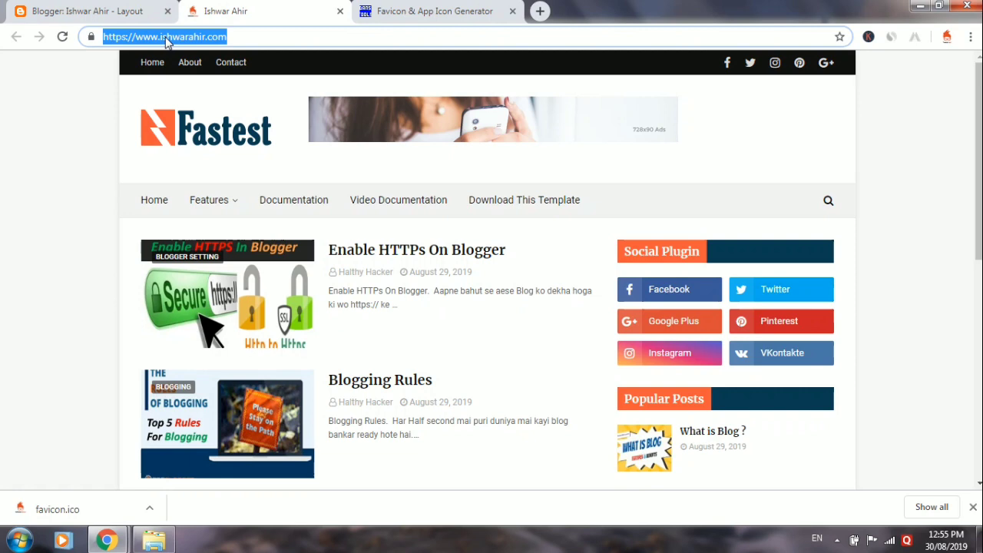
- Restore the Configure Image window, paste the blog address as the mobile logo's link, save the gadget and dismiss the downloads bar
left_click(77, 9)
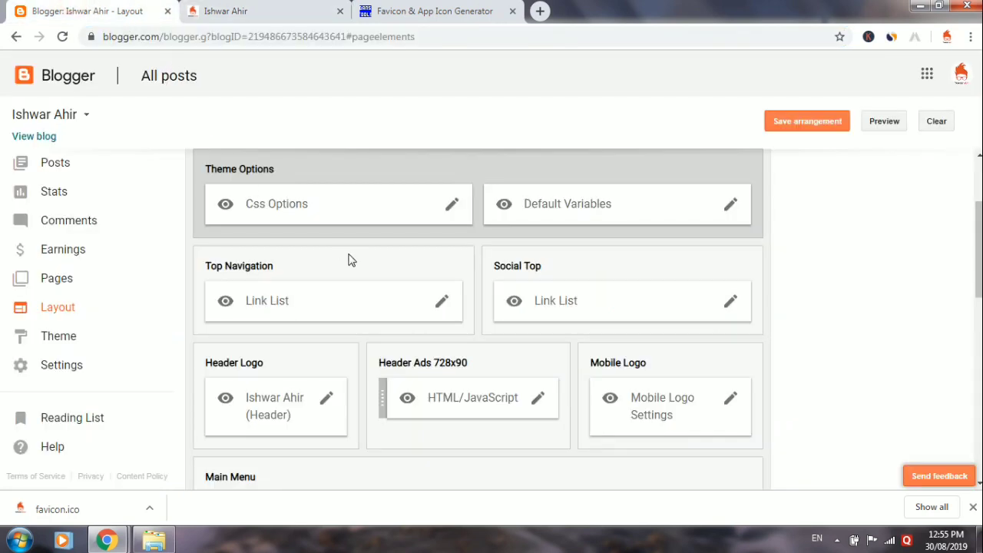
mouse_move(107, 541)
left_click(254, 461)
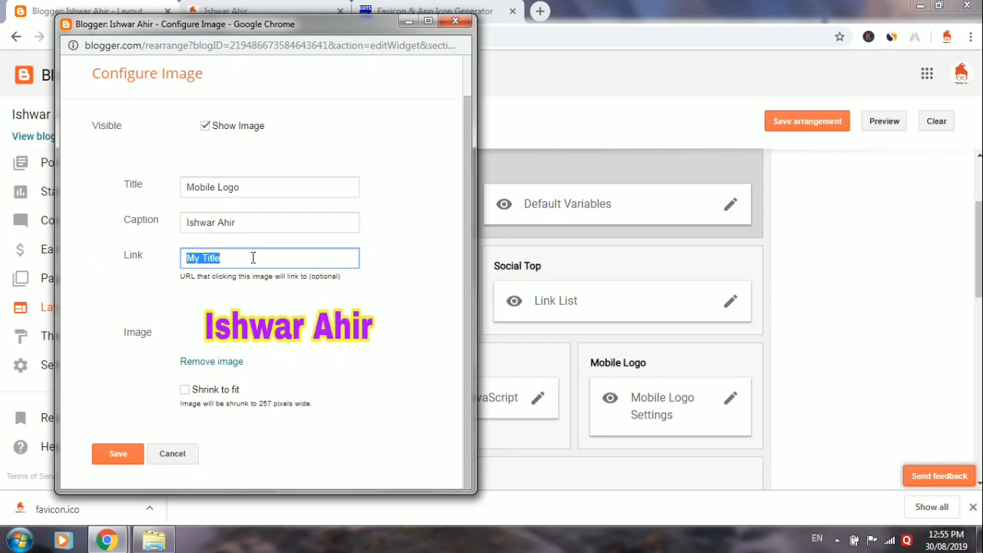
key("ctrl+v")
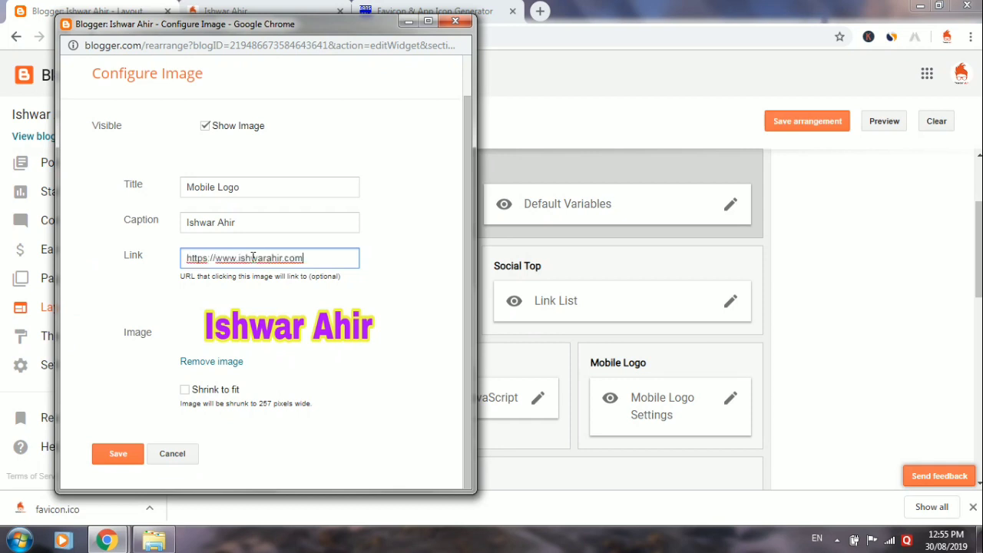
left_click(127, 458)
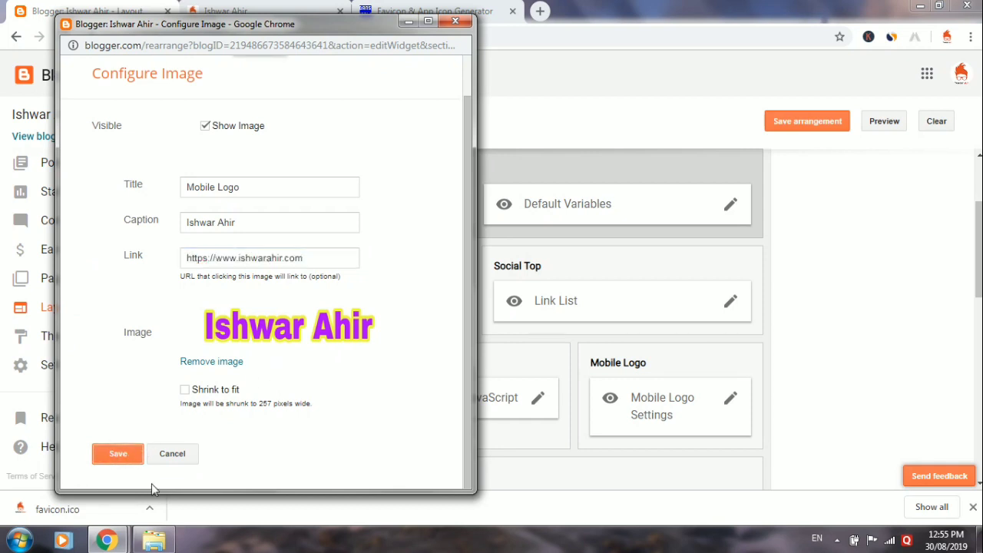
left_click(125, 454)
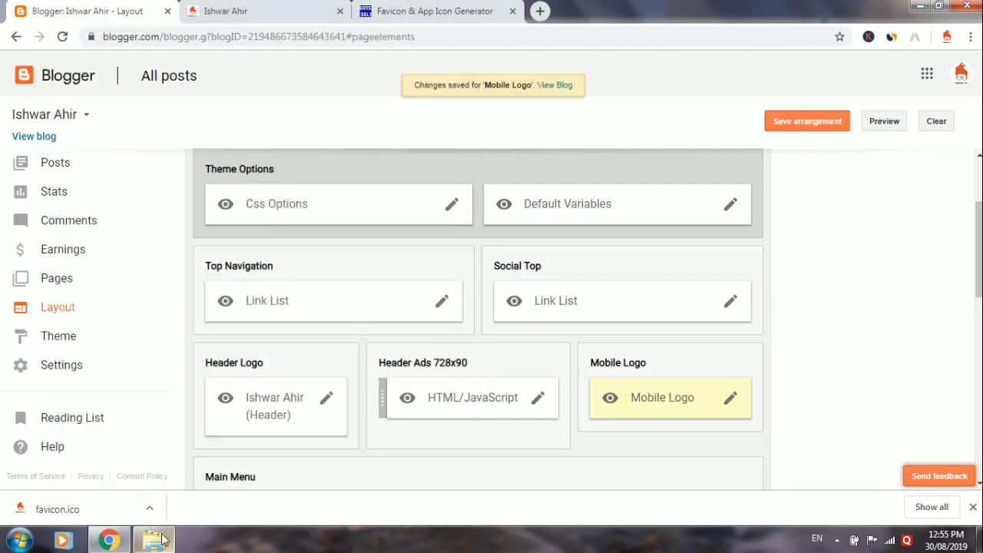
left_click(974, 506)
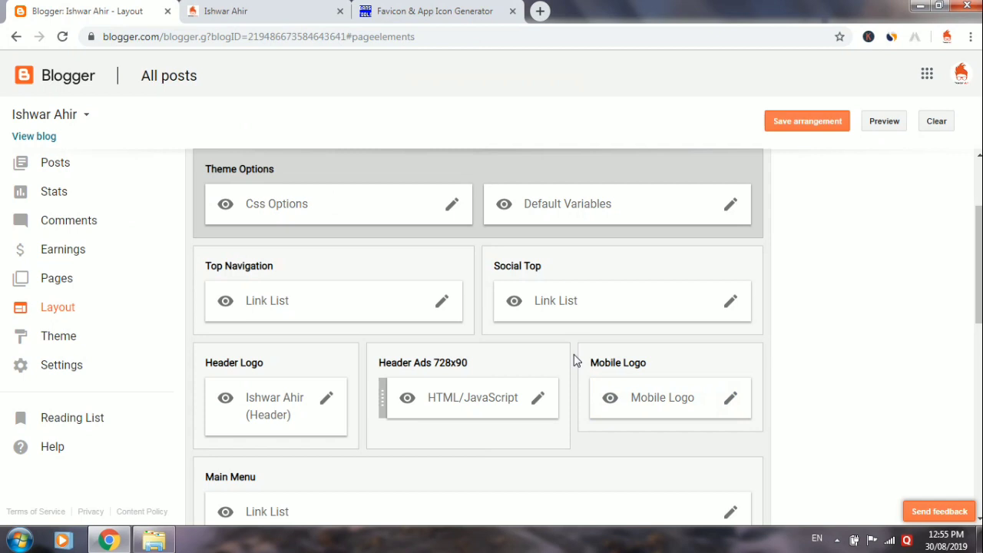
- Clear the ad code from the Header Ads 728x90 gadget, turn off its visibility and save it
left_click(538, 399)
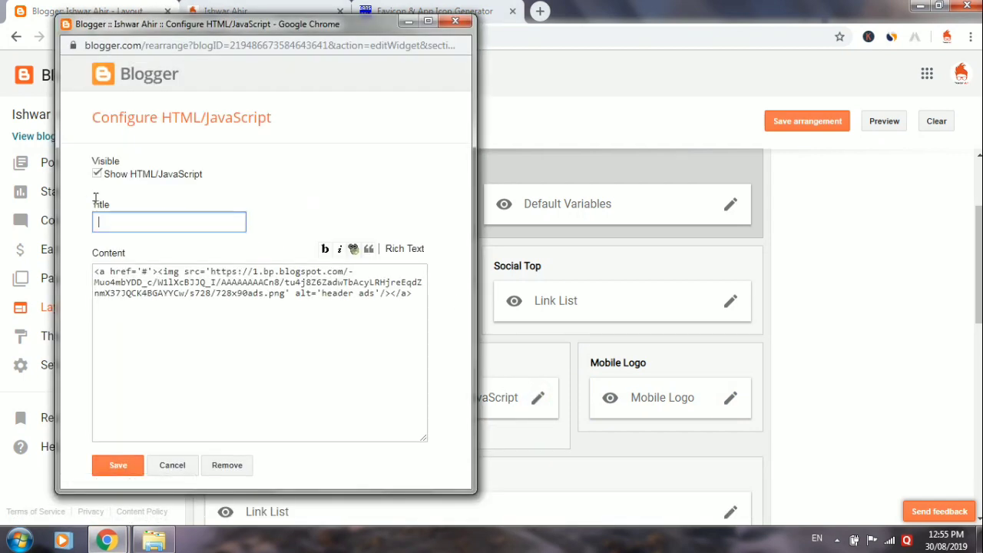
triple_click(176, 283)
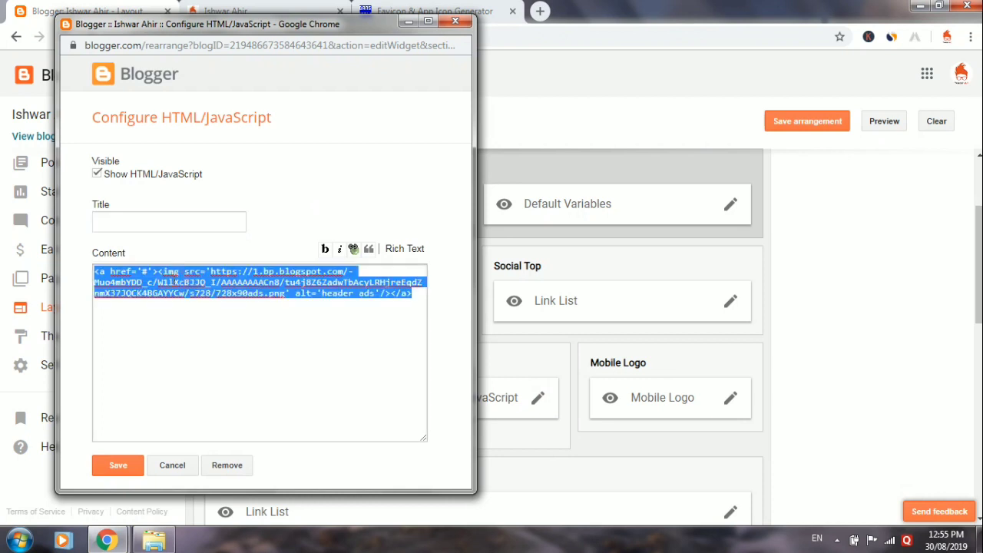
key("BackSpace")
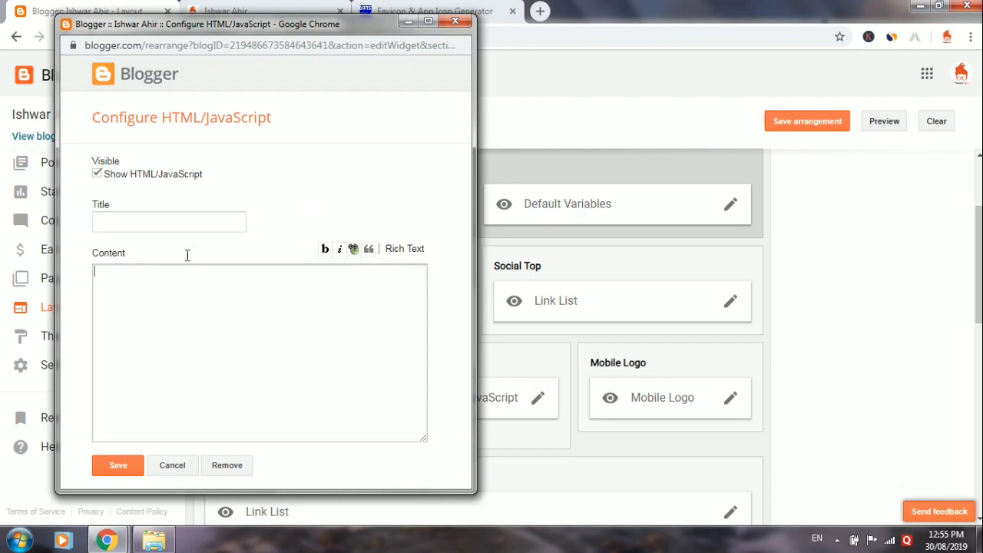
left_click(106, 174)
double_click(104, 171)
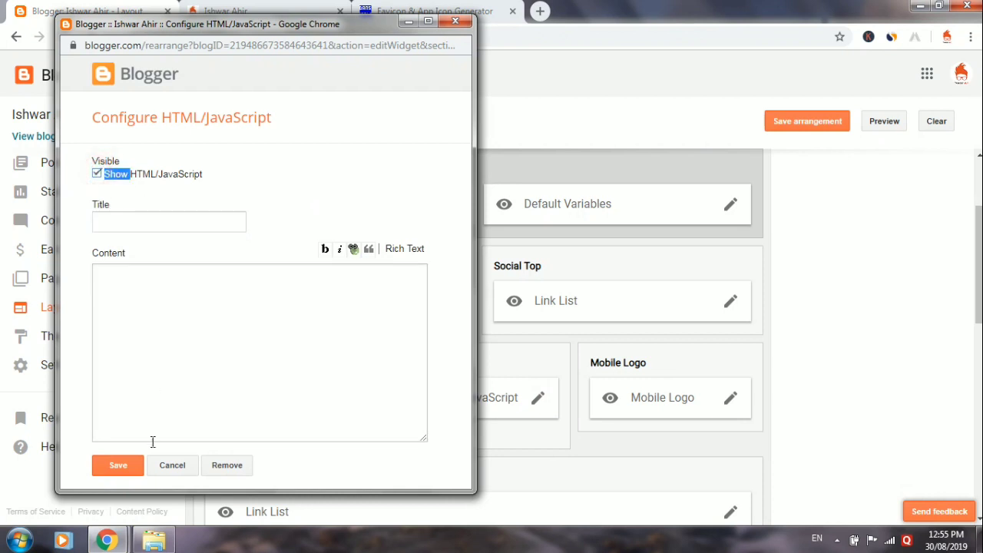
left_click(125, 465)
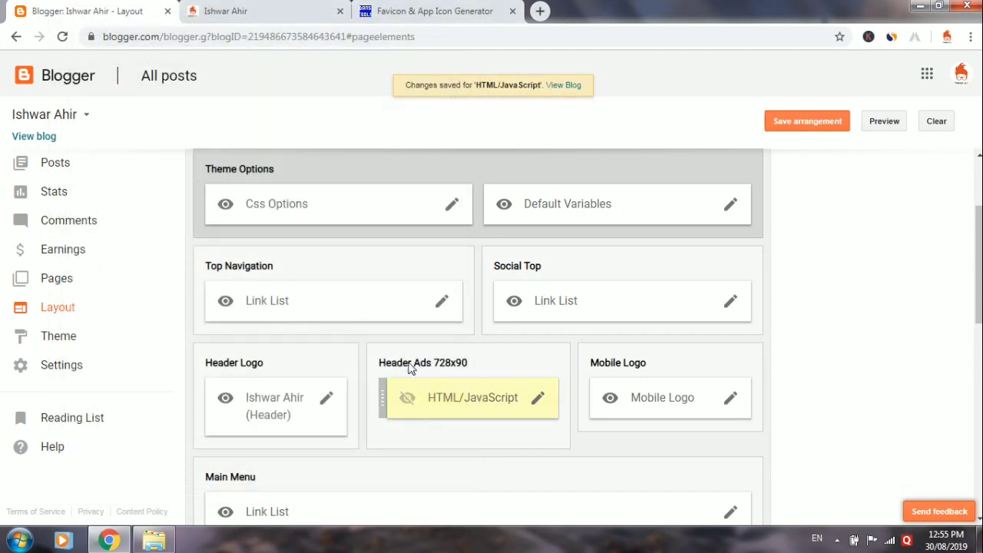
- Open the Top Navigation link list for editing, ready for a new site name
scroll(434, 374, "down", 1)
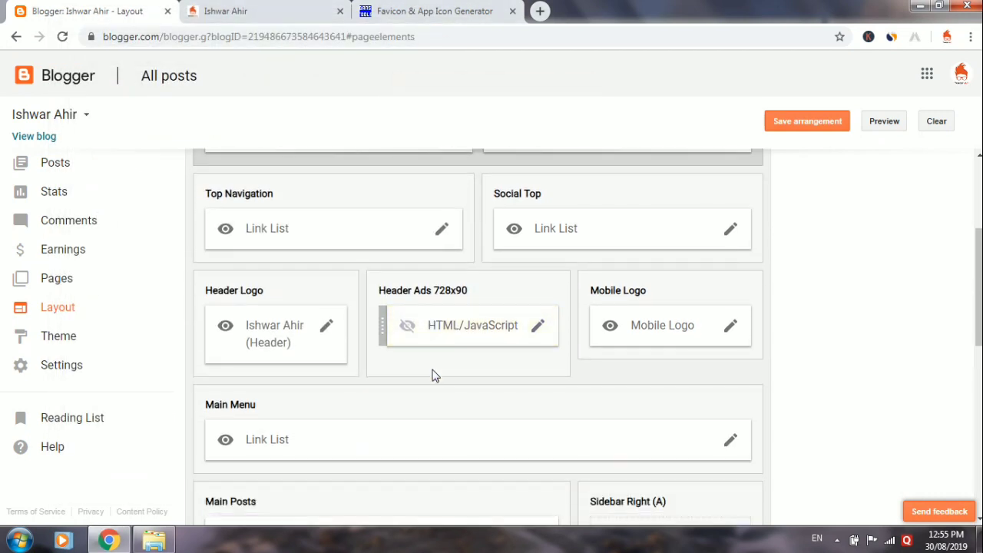
scroll(434, 374, "down", 2)
scroll(434, 374, "down", 1)
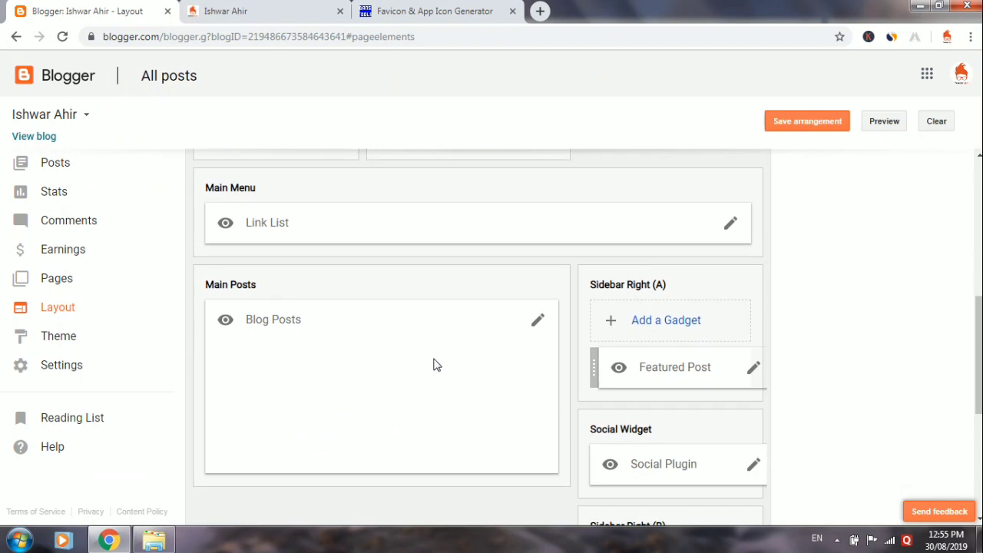
scroll(435, 361, "up", 5)
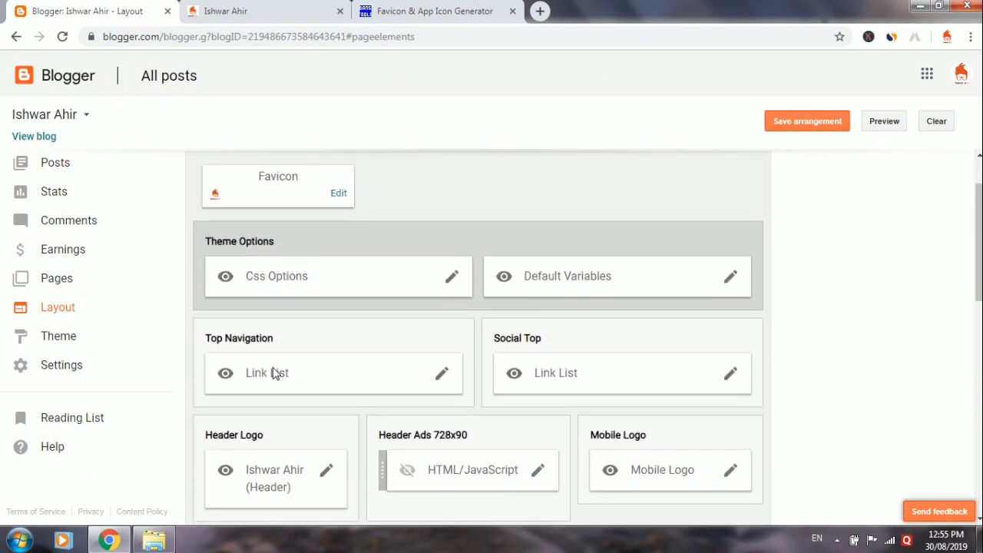
left_click(444, 375)
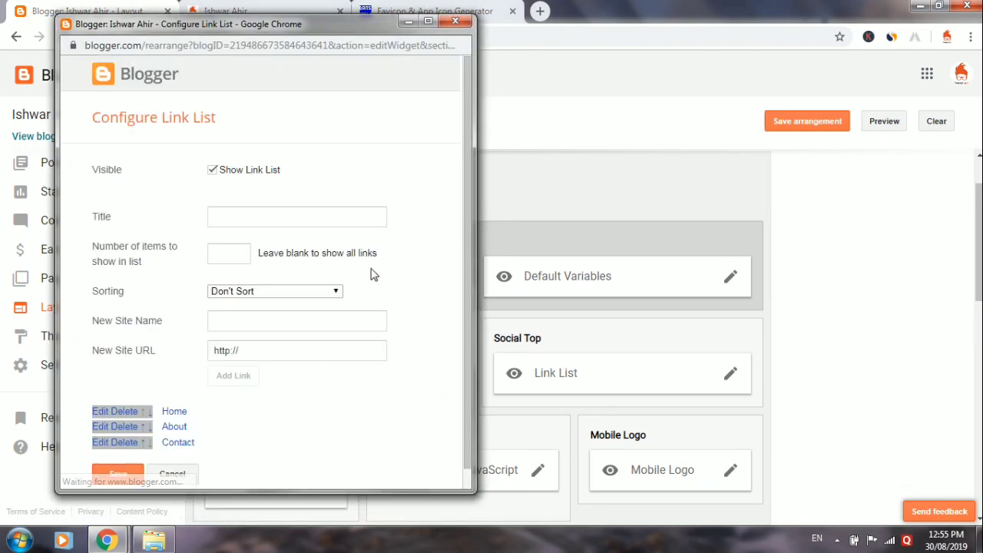
scroll(364, 294, "down", 1)
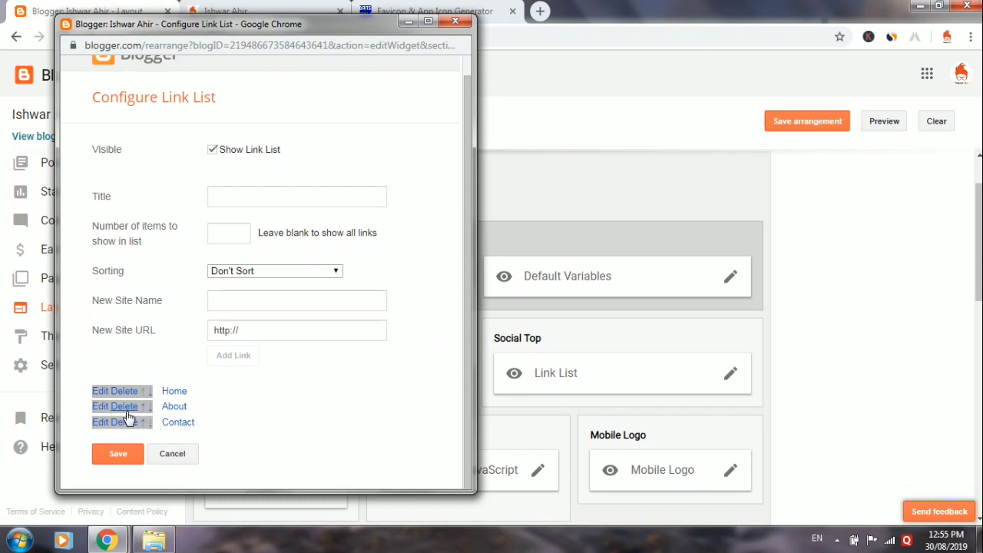
left_click(265, 305)
- Minimize the Configure Link List window, close the favicon generator page and reload the live blog to check its header
left_click(409, 21)
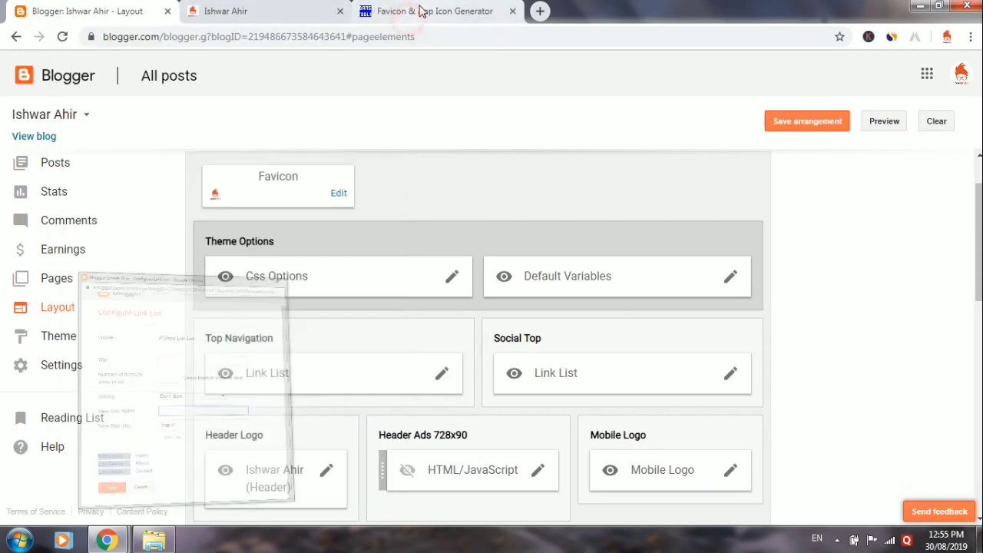
left_click(422, 11)
left_click(512, 11)
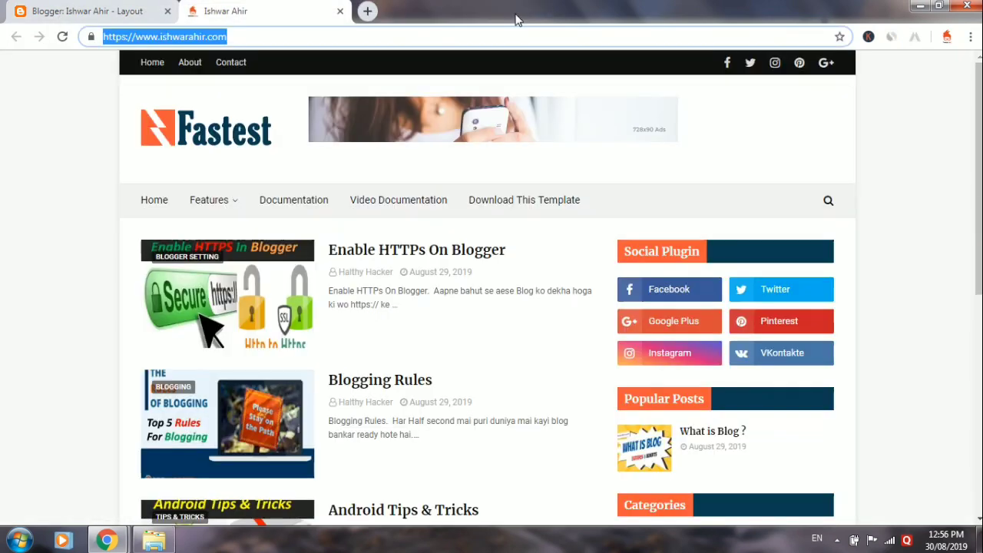
right_click(705, 123)
left_click(733, 162)
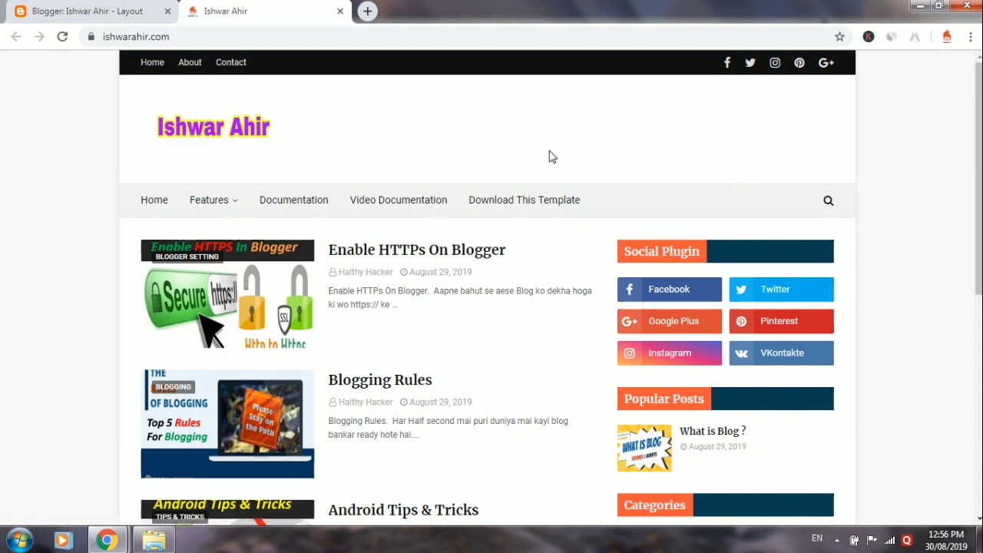
- Open the blog's Pages list in a new tab, view the Disclaimer page and copy its address
left_click(105, 10)
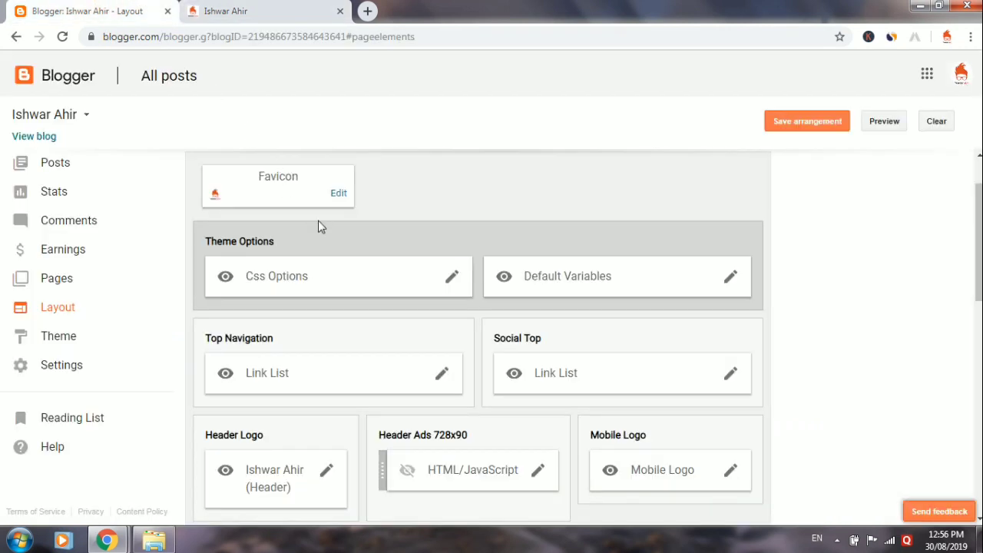
right_click(54, 281)
left_click(81, 291)
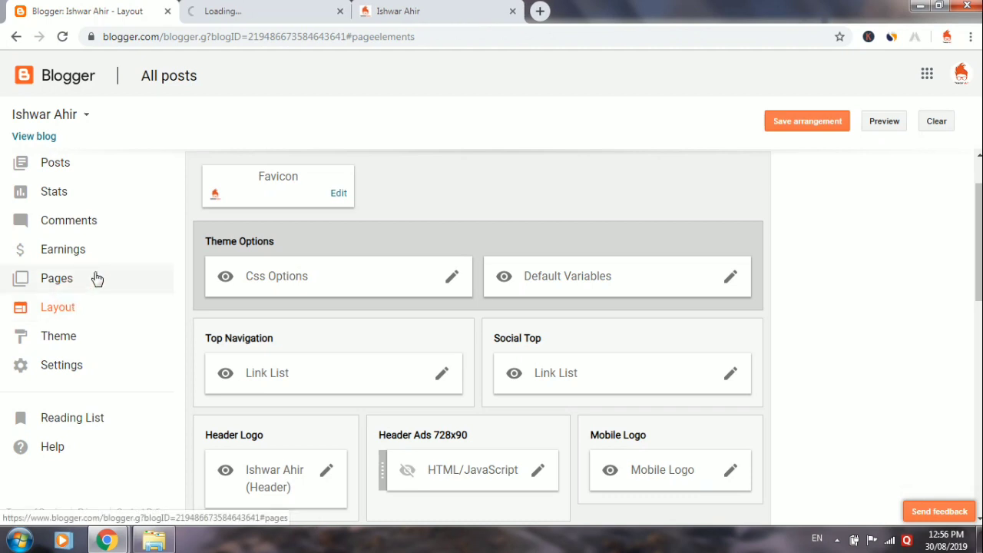
left_click(259, 17)
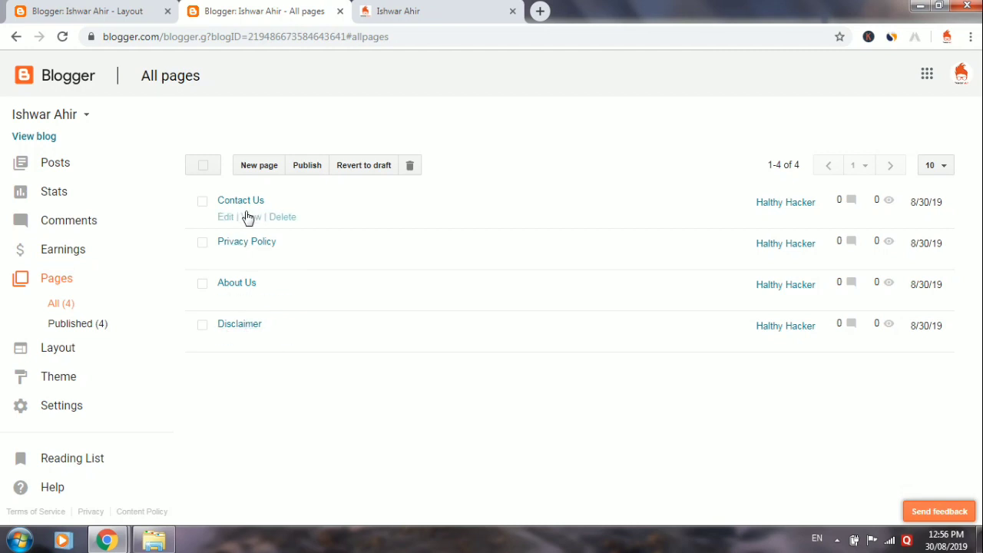
left_click(253, 340)
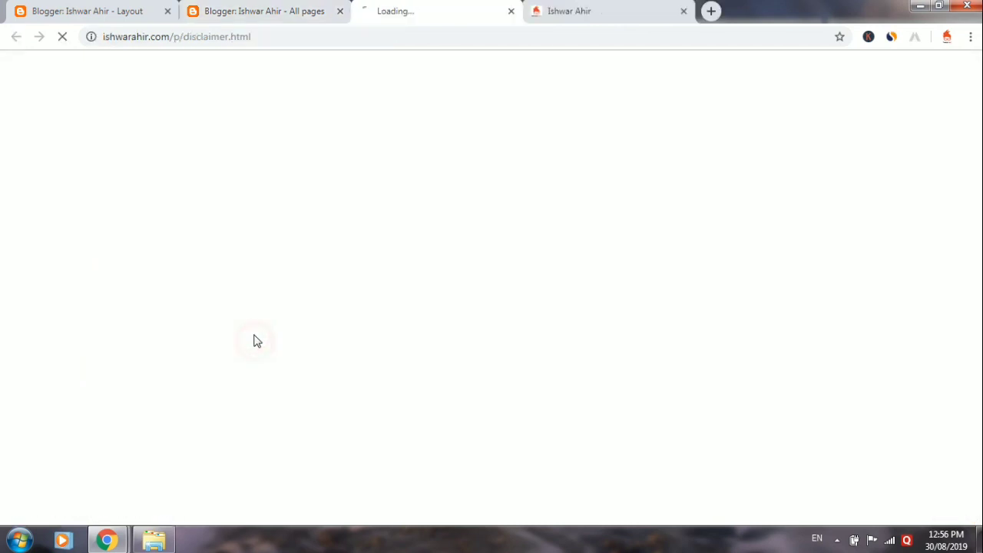
left_click(209, 36)
right_click(206, 37)
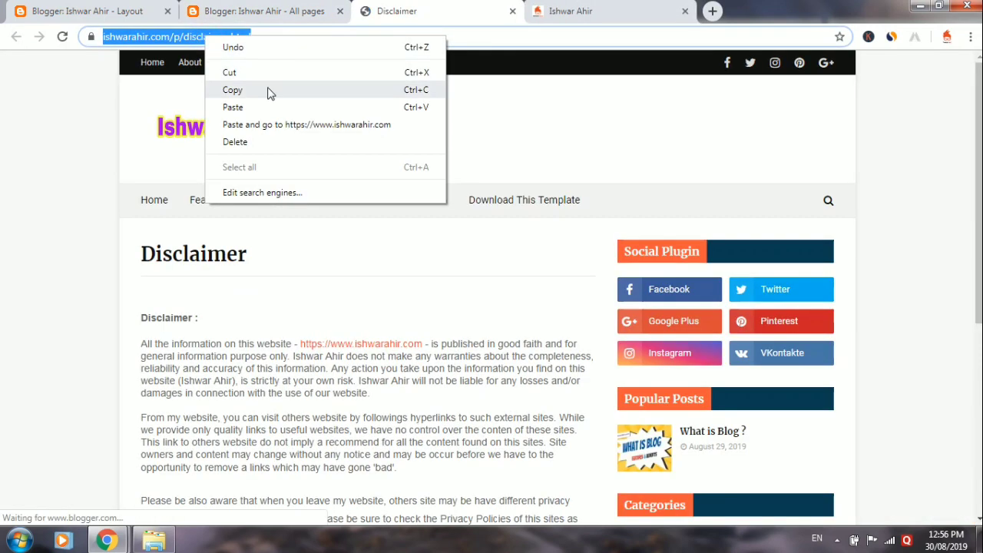
left_click(270, 93)
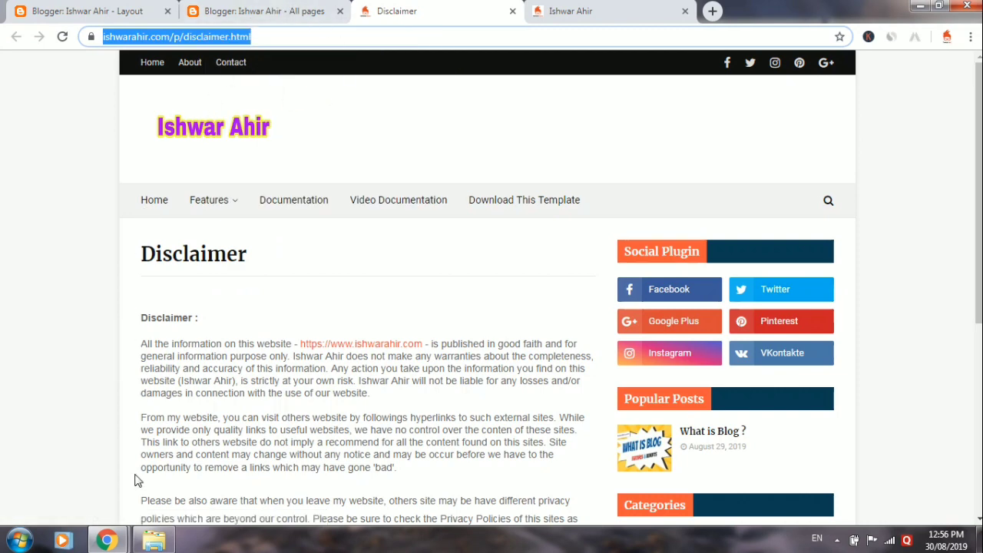
- Add a "Disclaimer" link with the copied page address to the Top Navigation list and move it below Home
left_click(106, 540)
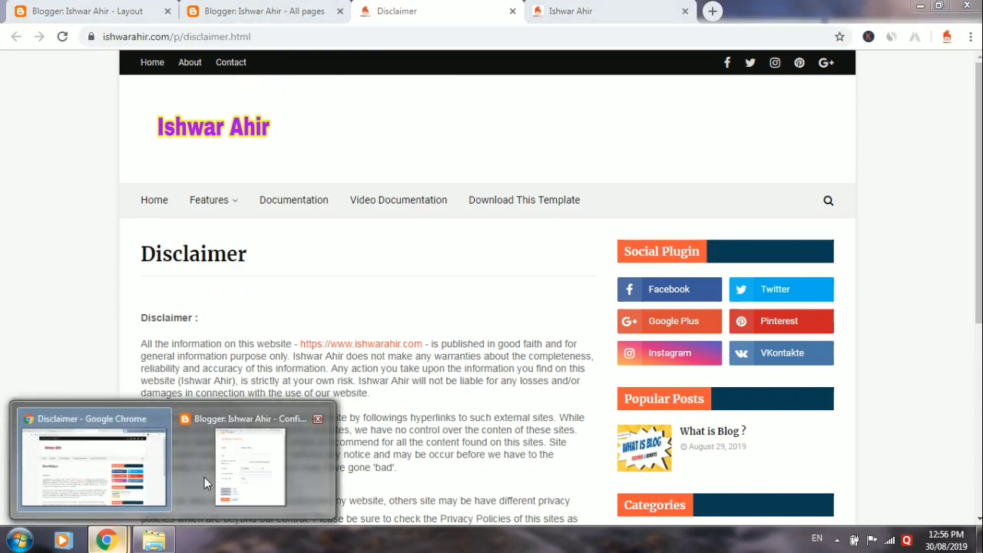
left_click(235, 475)
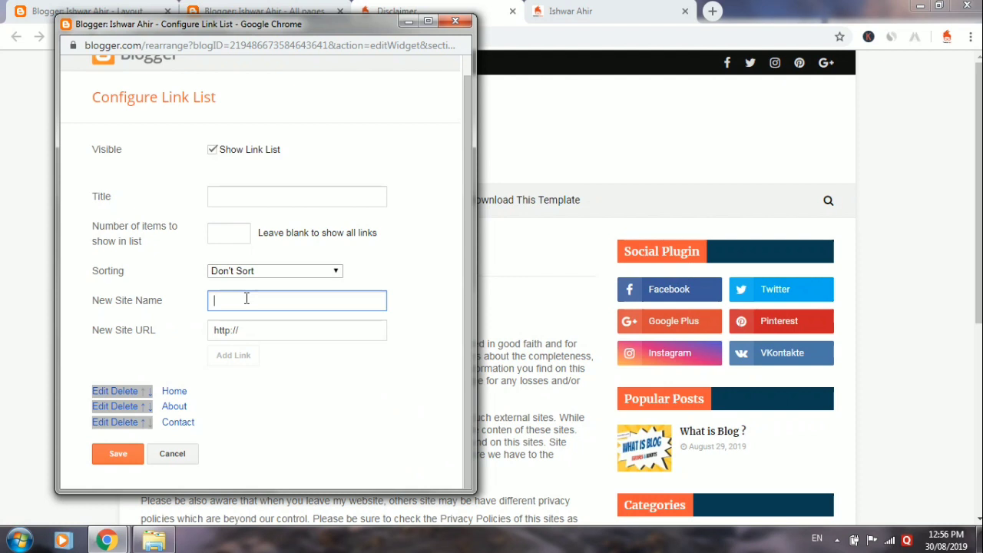
key("Caps_Lock")
key("Caps_Lock")
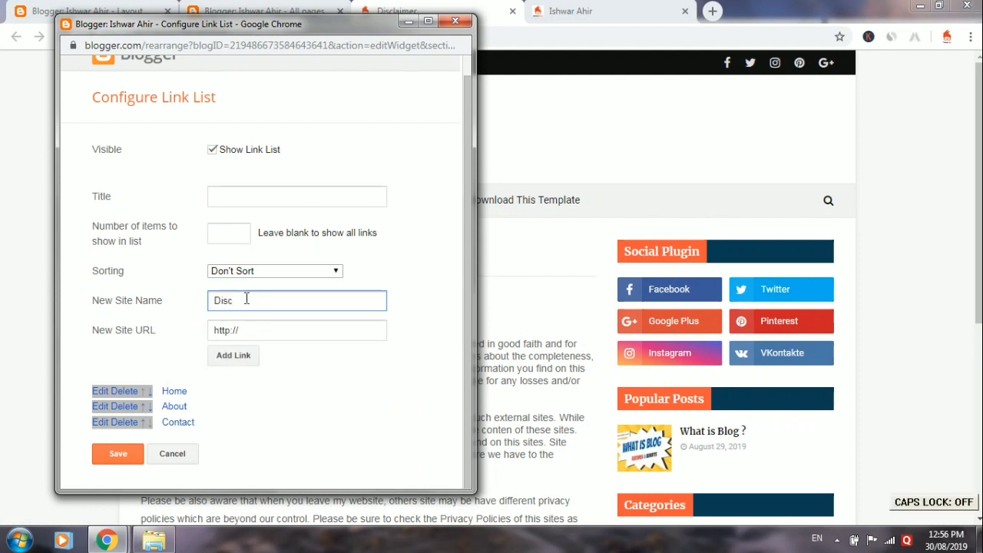
type("laimer")
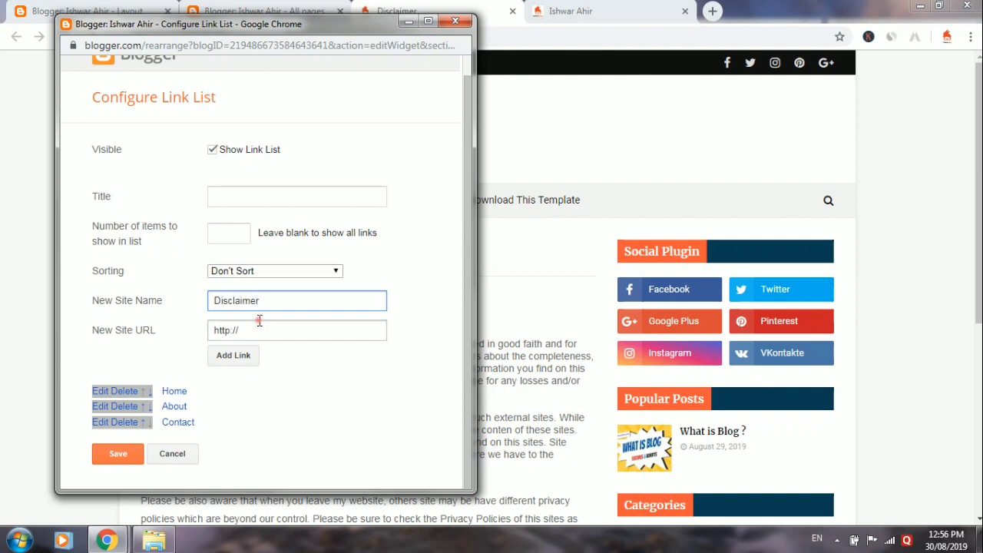
left_click(260, 323)
key("ctrl+v")
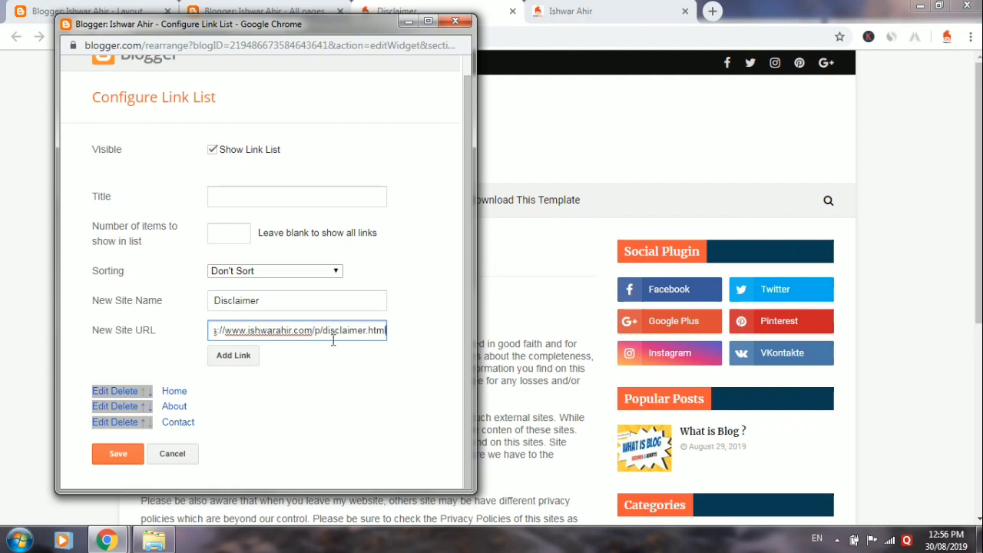
left_click(234, 357)
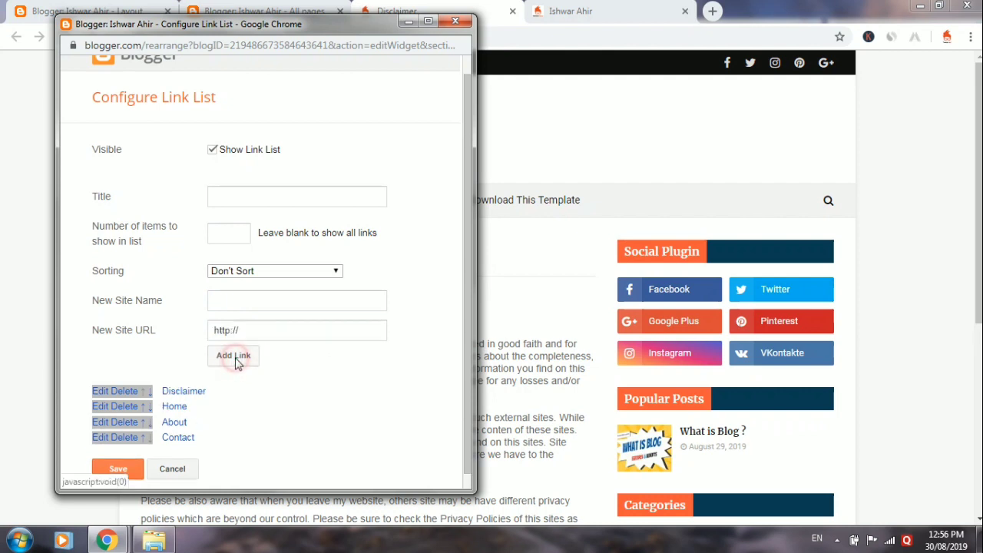
left_click(149, 393)
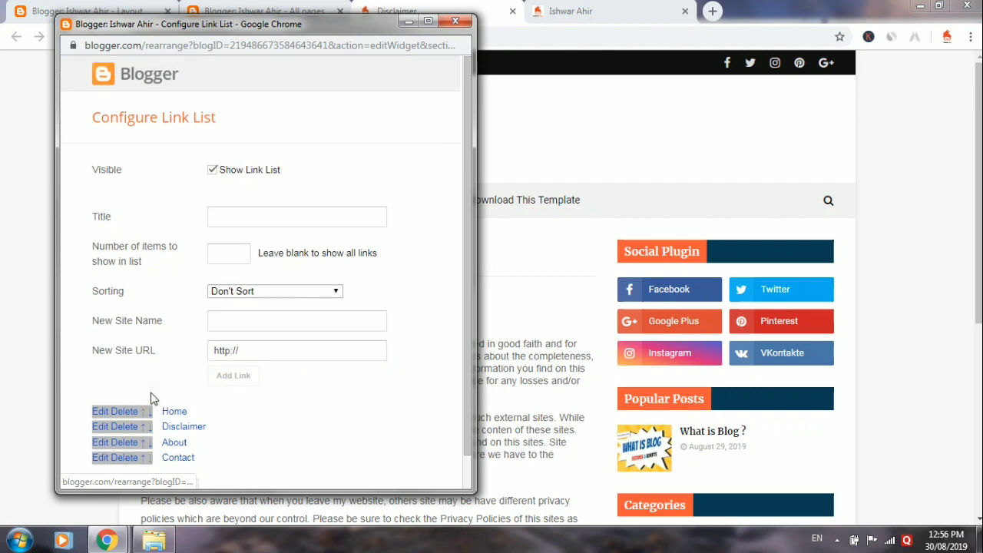
- Edit the About link in the Top Navigation list, rename it "About Us" and select its URL
scroll(153, 399, "down", 1)
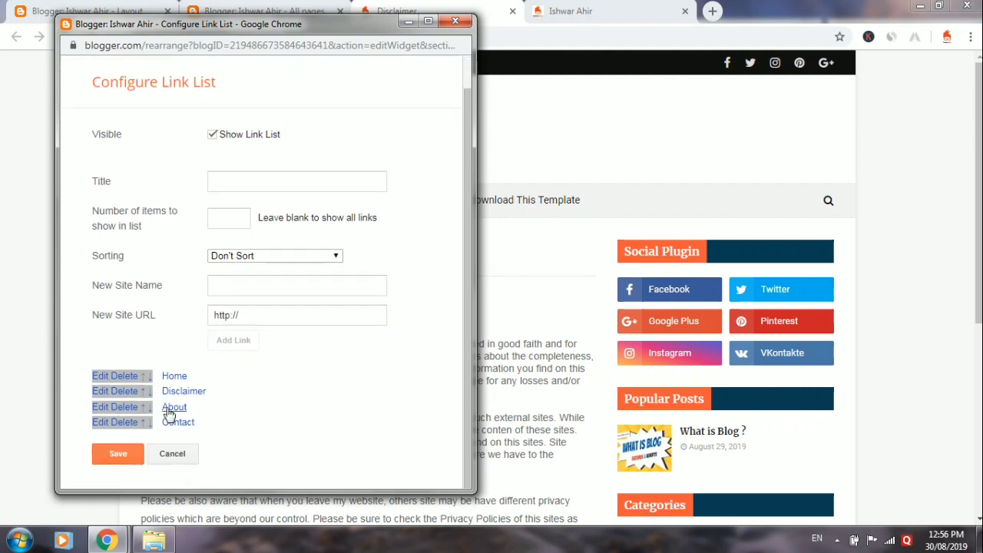
left_click(101, 408)
scroll(241, 419, "down", 1)
left_click(307, 378)
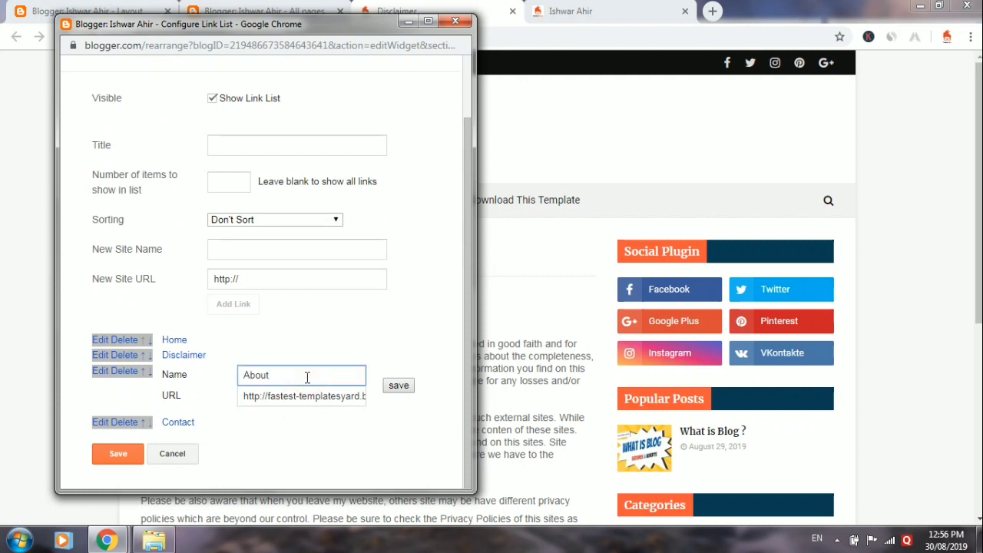
key("Caps_Lock")
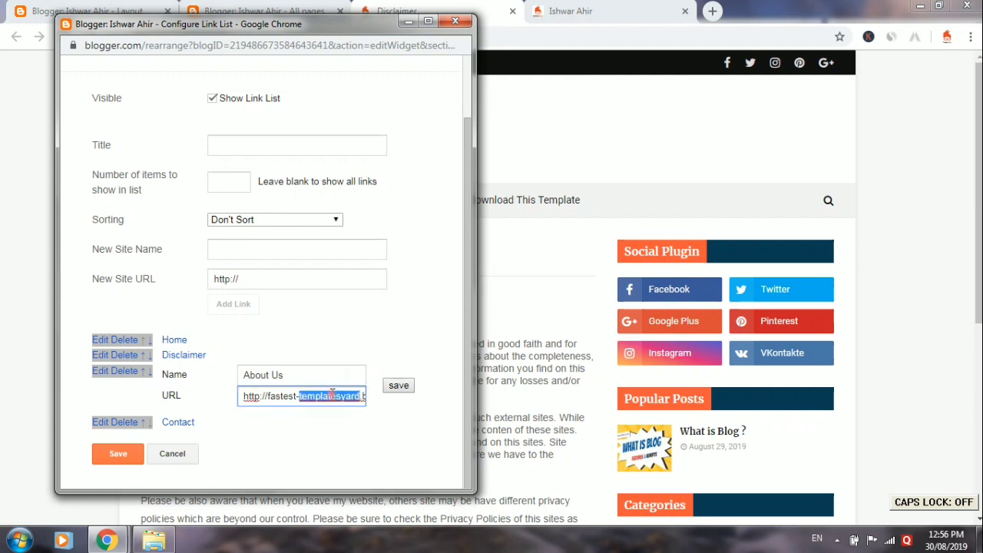
triple_click(331, 394)
- Close the Disclaimer page, view the About Us page from the Pages list and copy its address
left_click(408, 22)
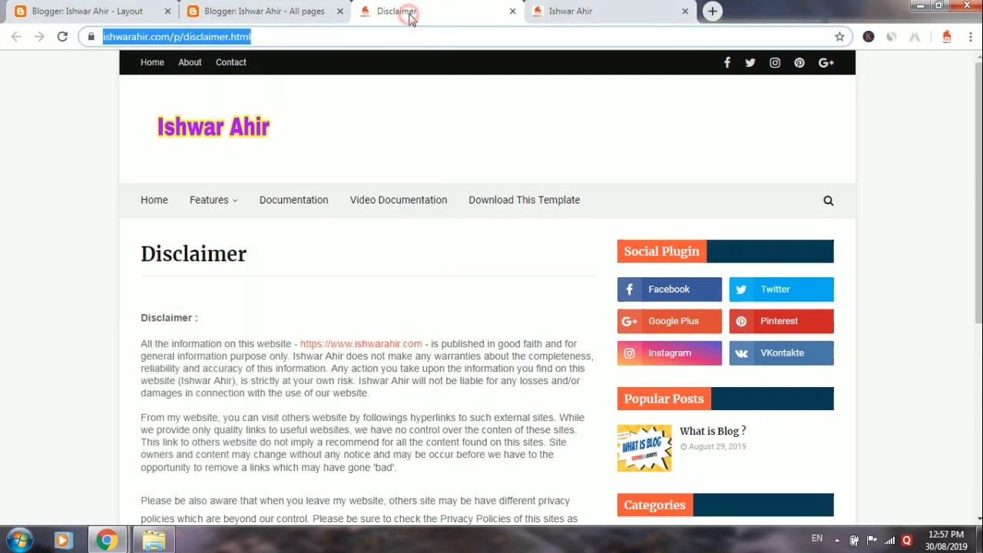
left_click(513, 11)
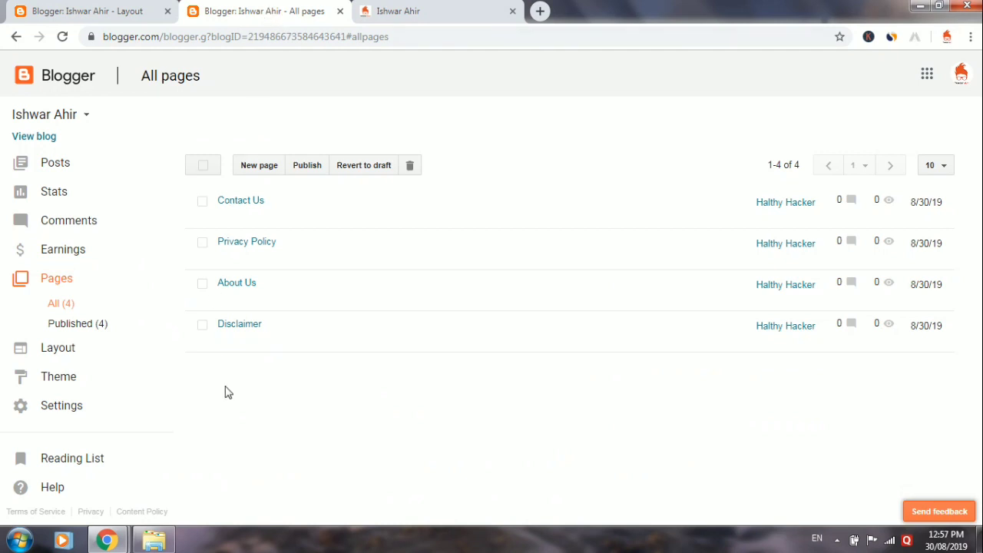
left_click(251, 300)
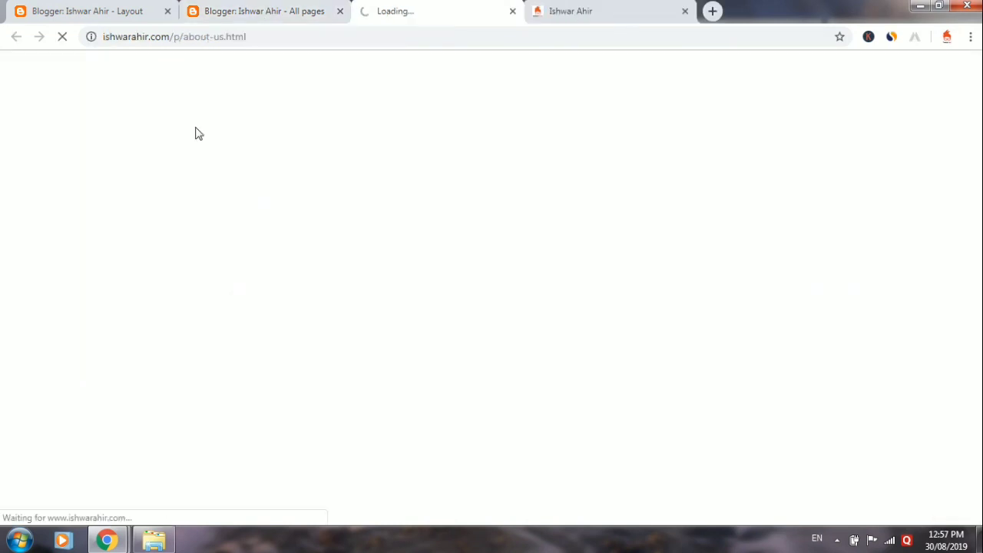
left_click(205, 33)
right_click(207, 34)
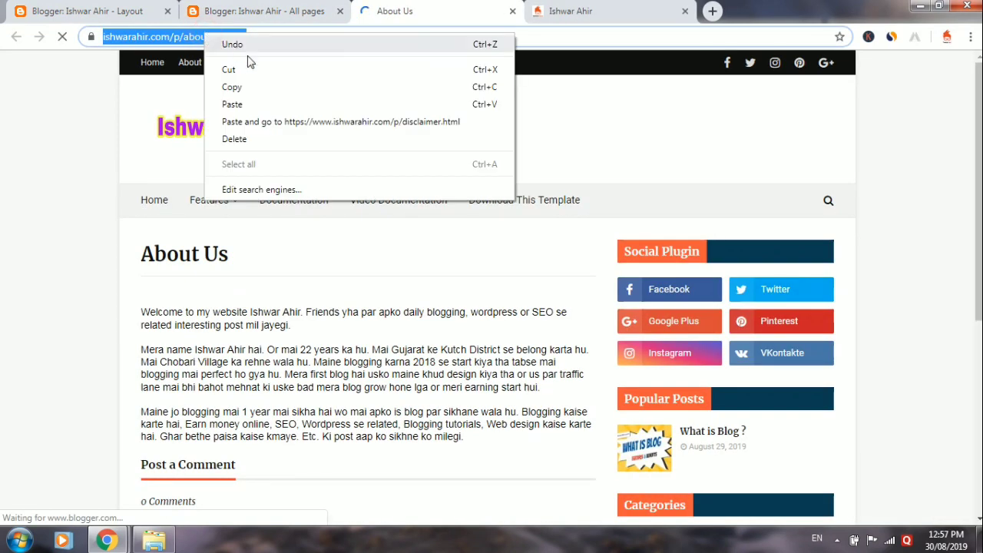
left_click(252, 85)
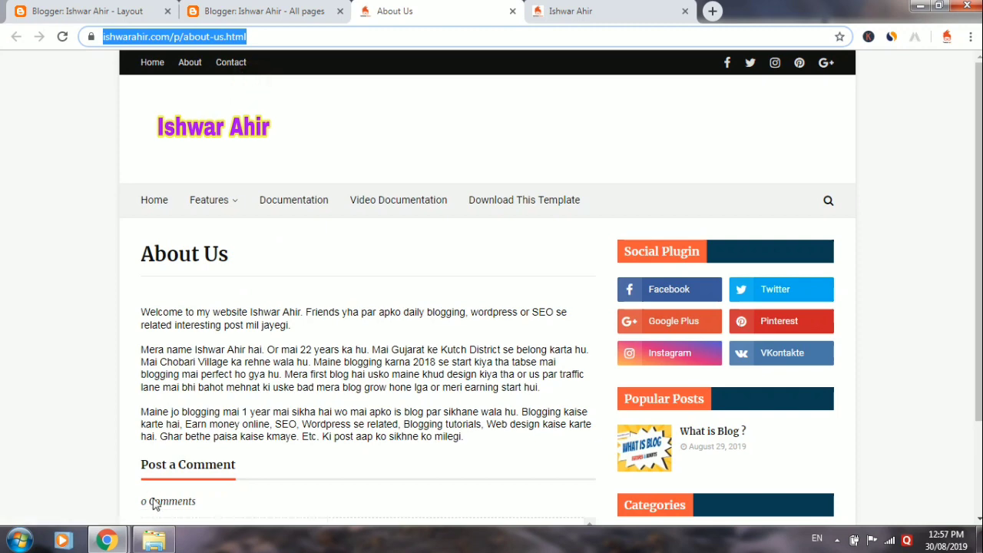
- Replace the About Us link's URL in the Top Navigation list with the copied page address and save the entry
mouse_move(106, 540)
left_click(226, 458)
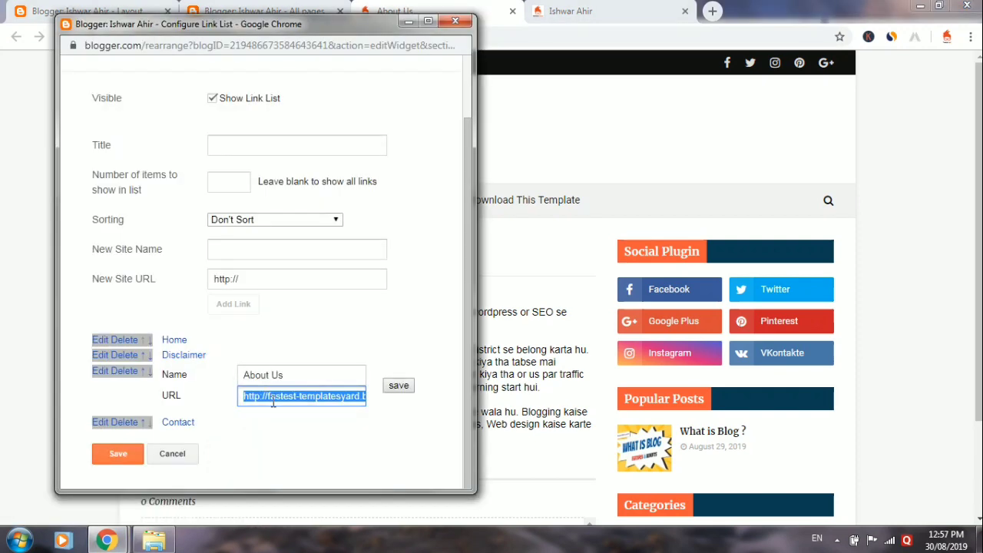
key("ctrl+v")
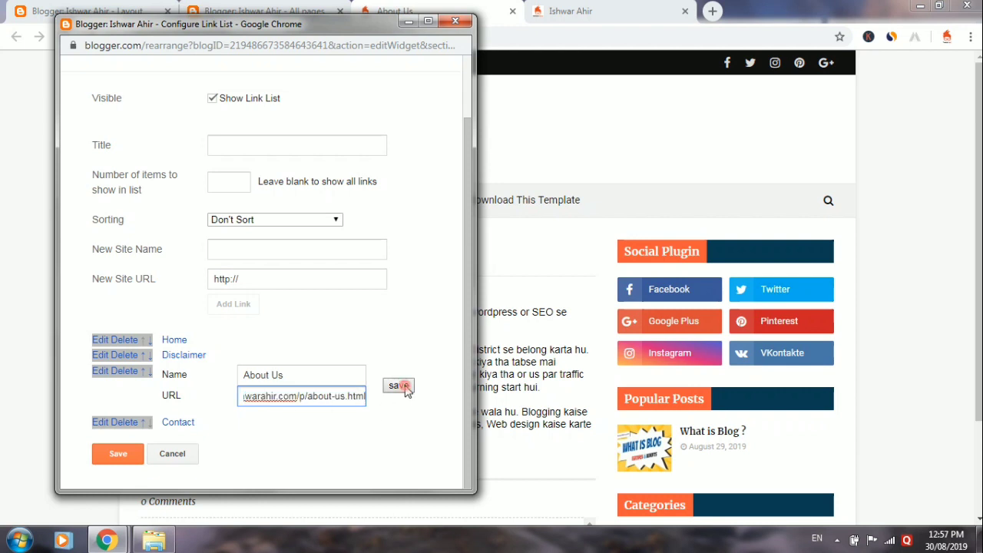
left_click(398, 386)
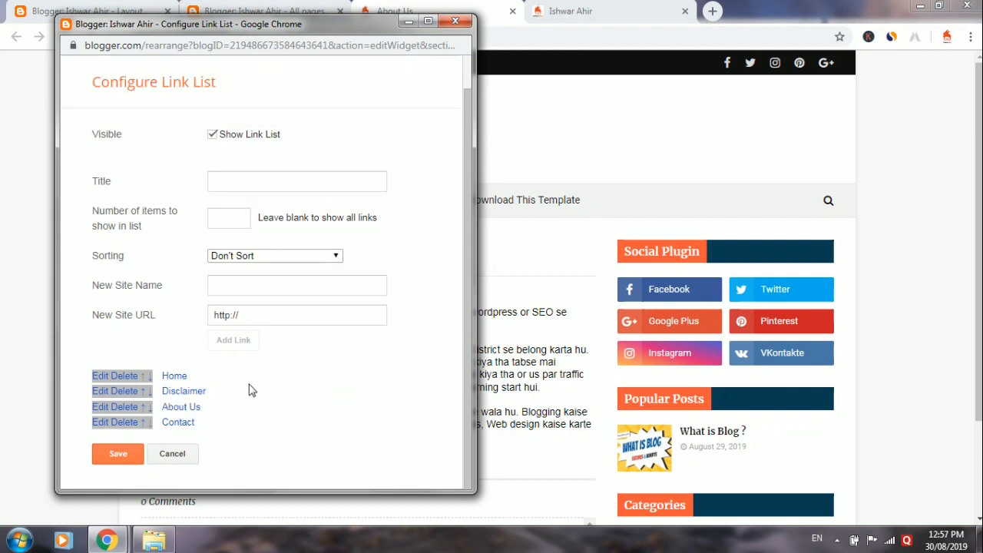
- Open the Home link's entry in the Top Navigation list, check its URL and save the entry
left_click(100, 376)
left_click(246, 435)
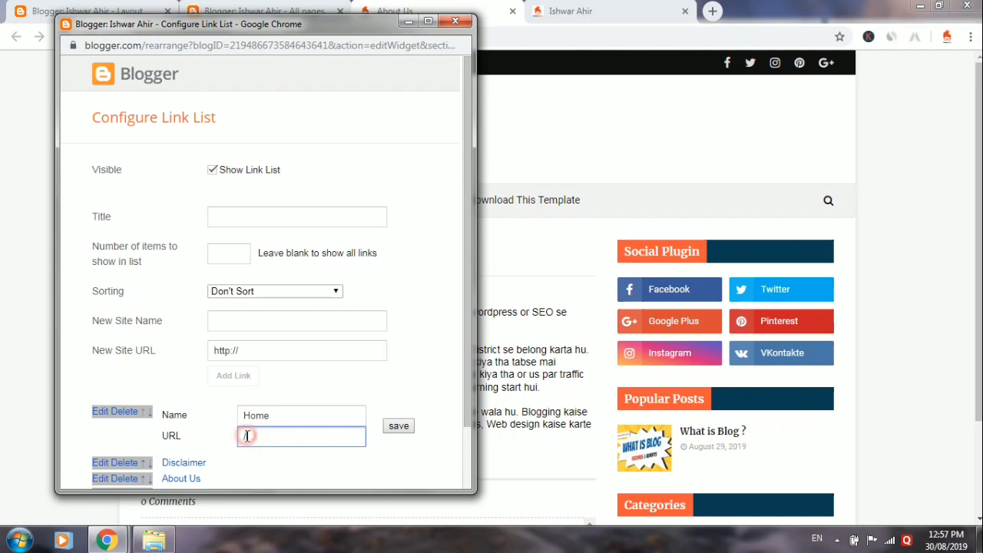
left_click(393, 426)
scroll(361, 423, "down", 1)
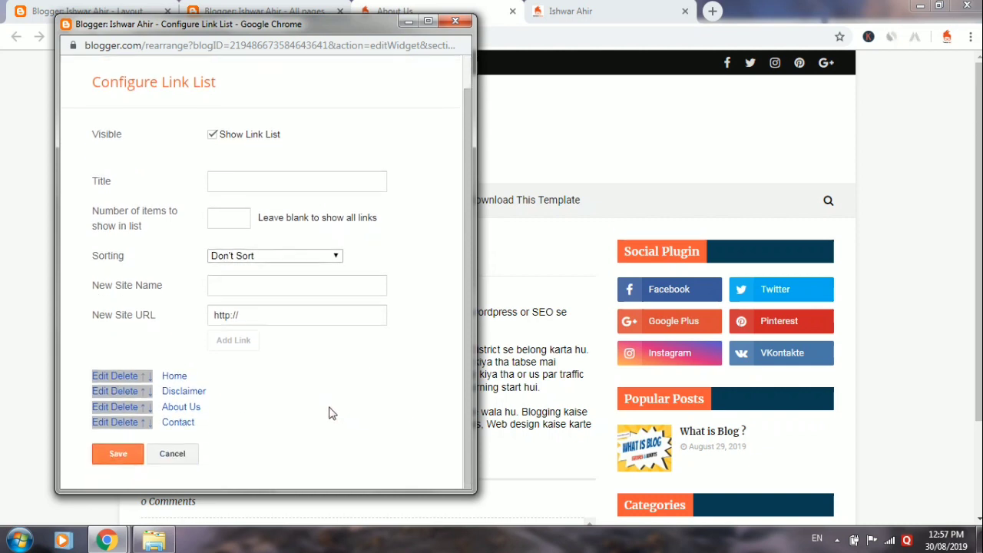
- Close the About Us page, view the Privacy Policy page from the Pages list and copy its address
left_click(268, 288)
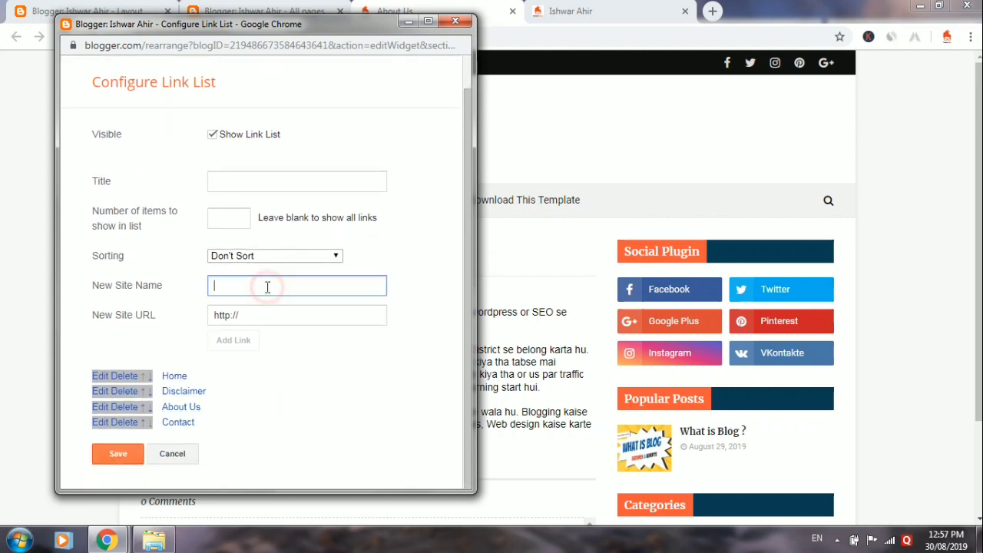
left_click(421, 13)
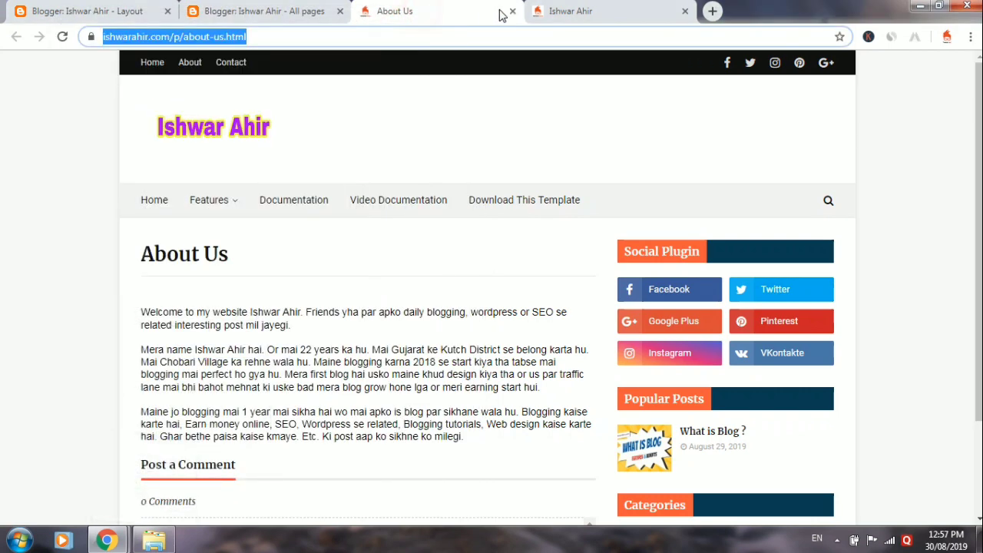
key("ctrl+w")
left_click(304, 11)
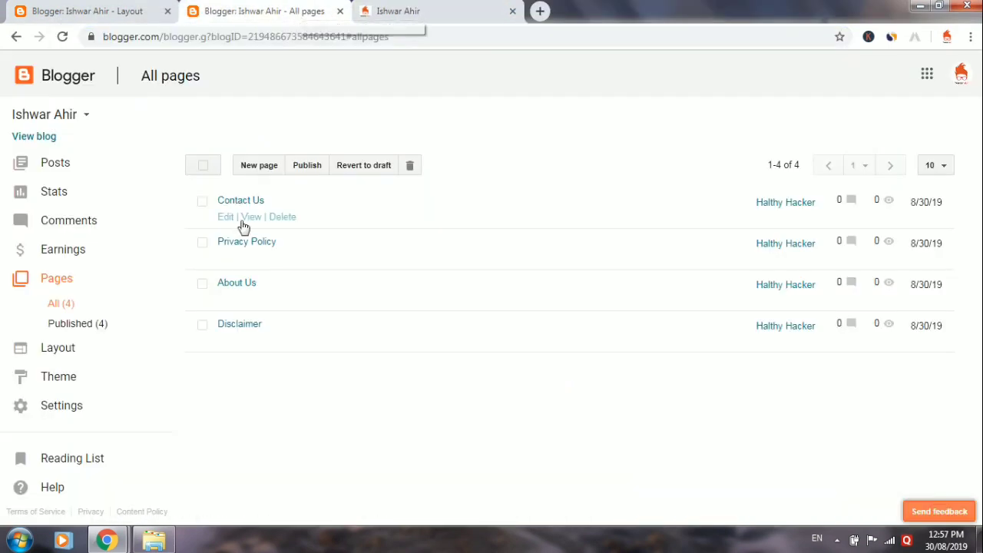
left_click(257, 261)
left_click(245, 36)
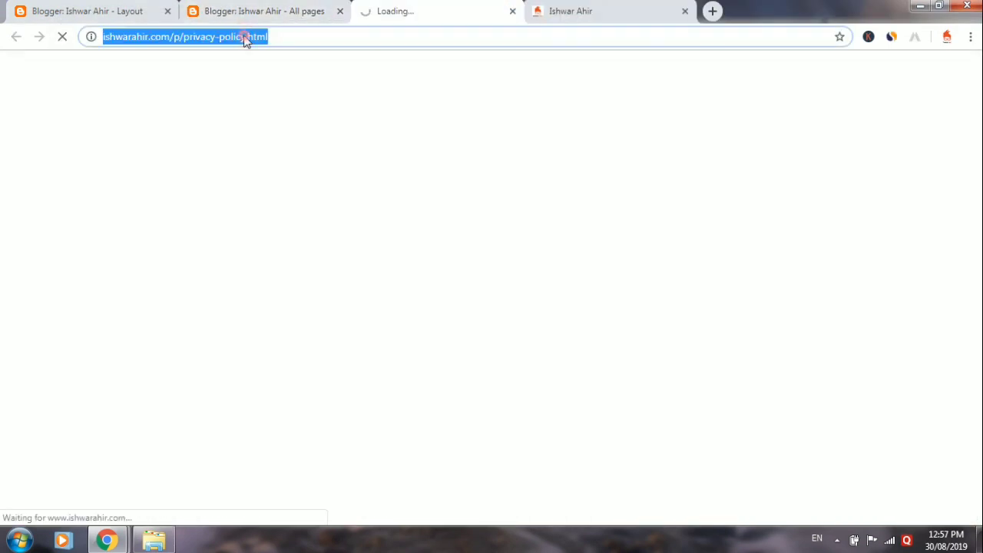
right_click(244, 36)
left_click(290, 90)
left_click(274, 17)
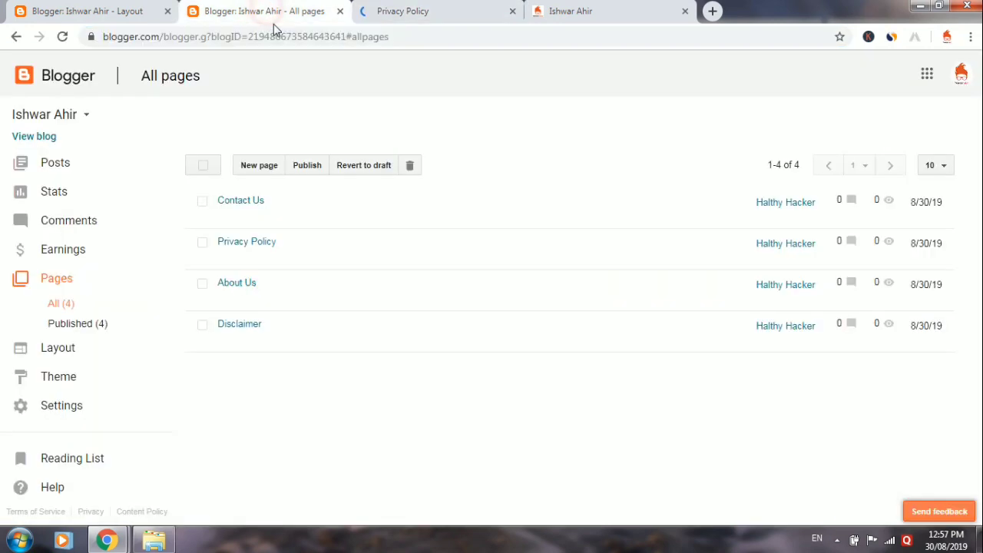
- Add a "Privacy Policy" link with the copied page address to the Top Navigation list
mouse_move(108, 540)
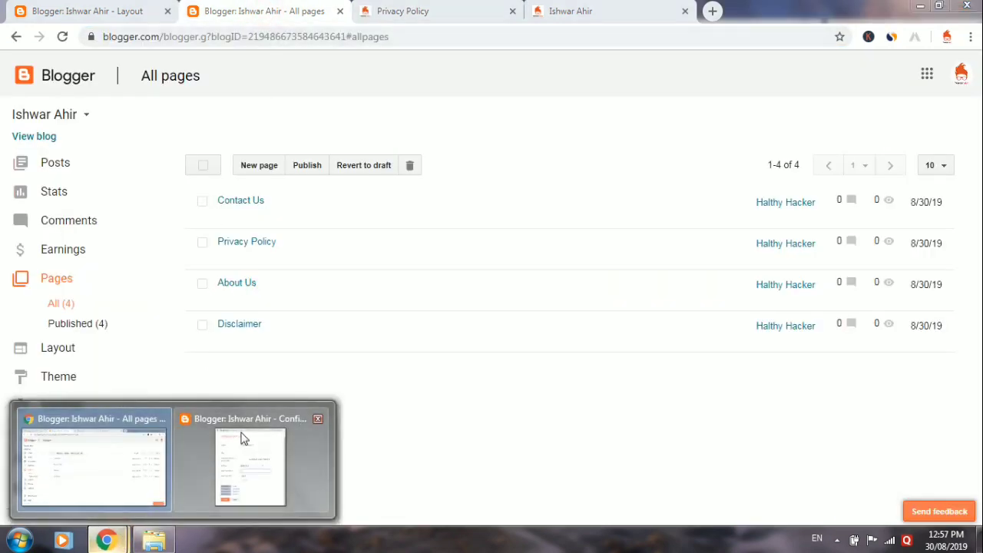
left_click(237, 452)
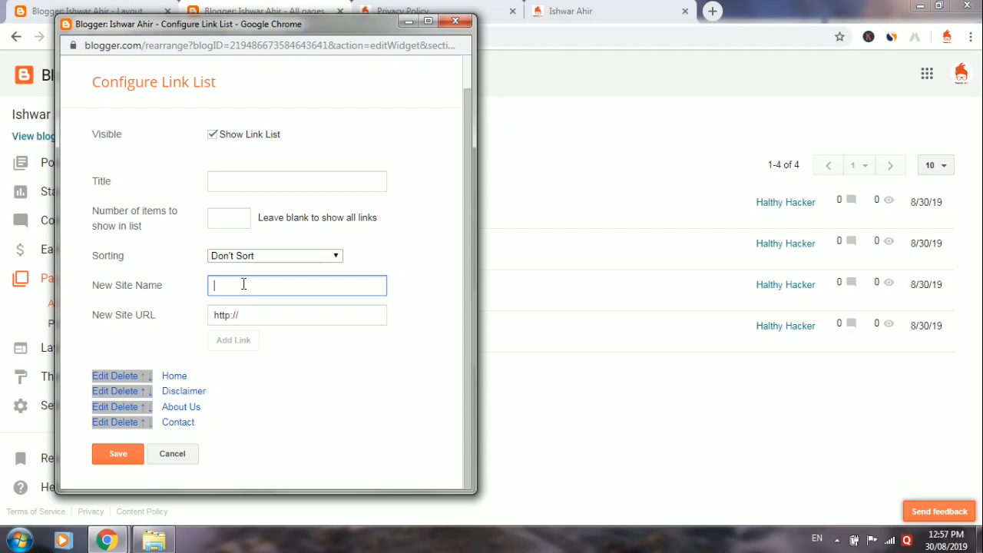
left_click(266, 314)
triple_click(267, 313)
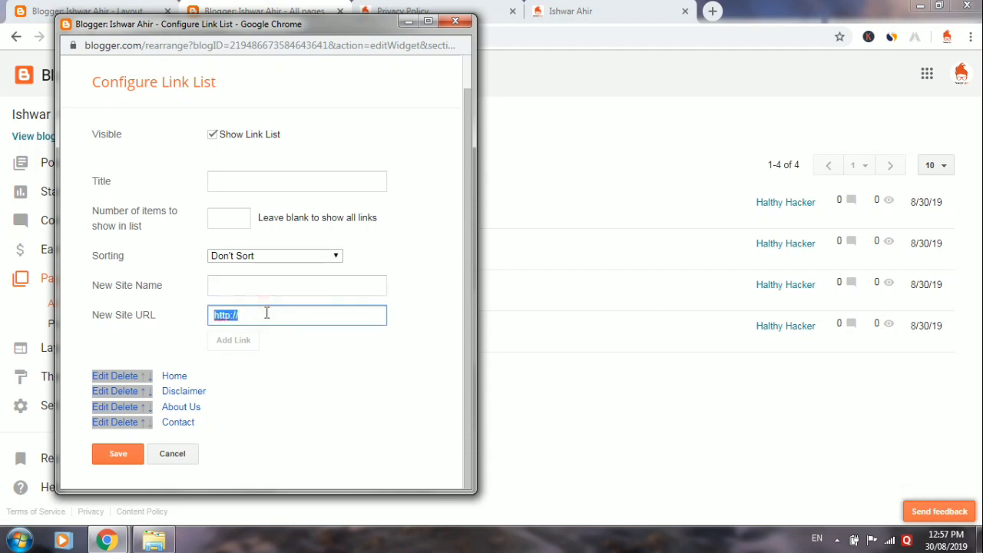
key("ctrl+v")
left_click(278, 285)
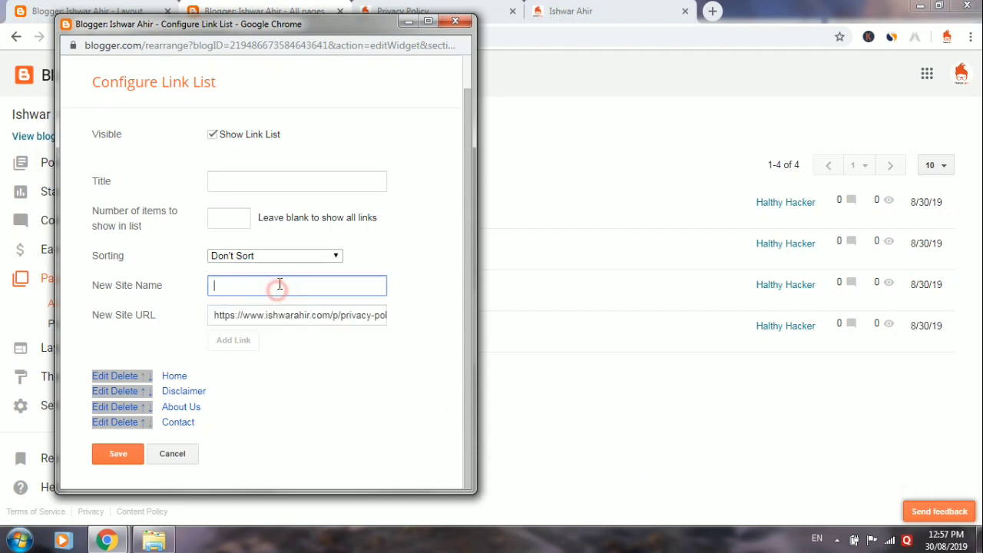
key("Caps_Lock")
type("Privac")
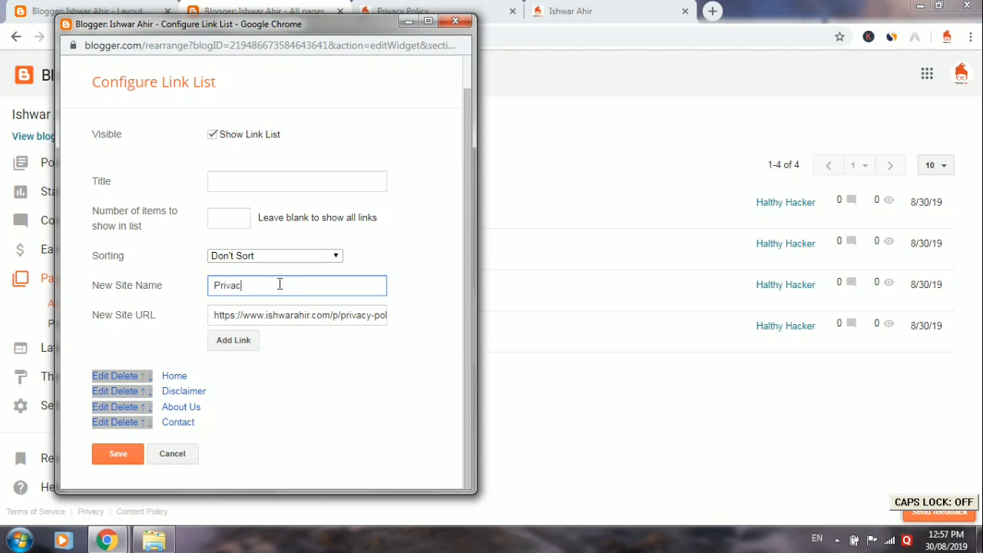
type("y")
key("Caps_Lock")
left_click(233, 340)
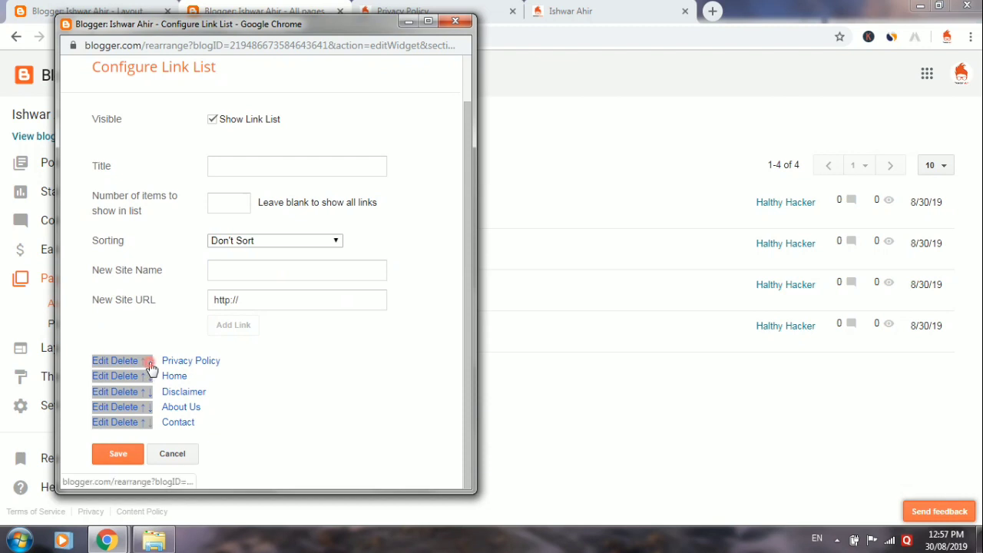
- Move the Privacy Policy link down the Top Navigation list to sit between About Us and Contact
left_click(150, 361)
left_click(149, 377)
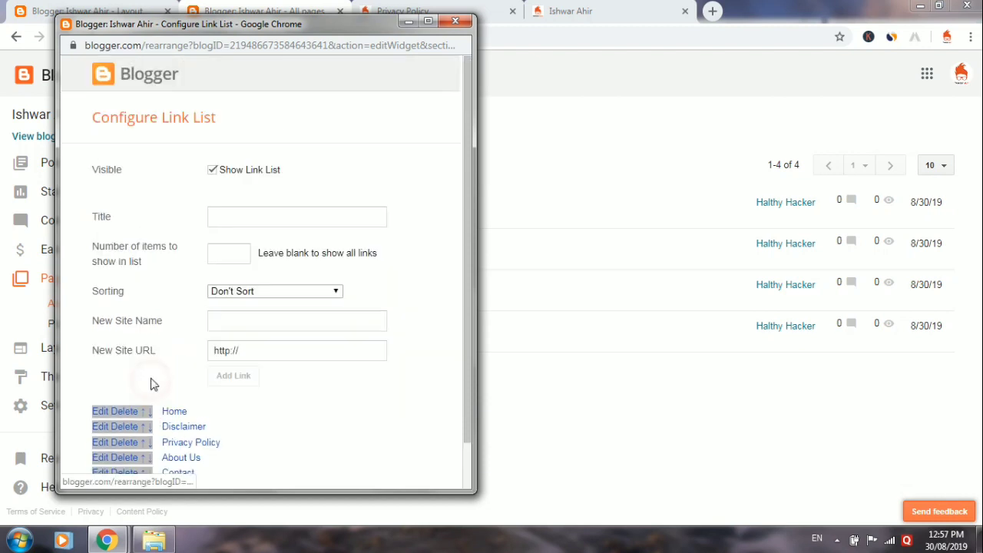
left_click(150, 391)
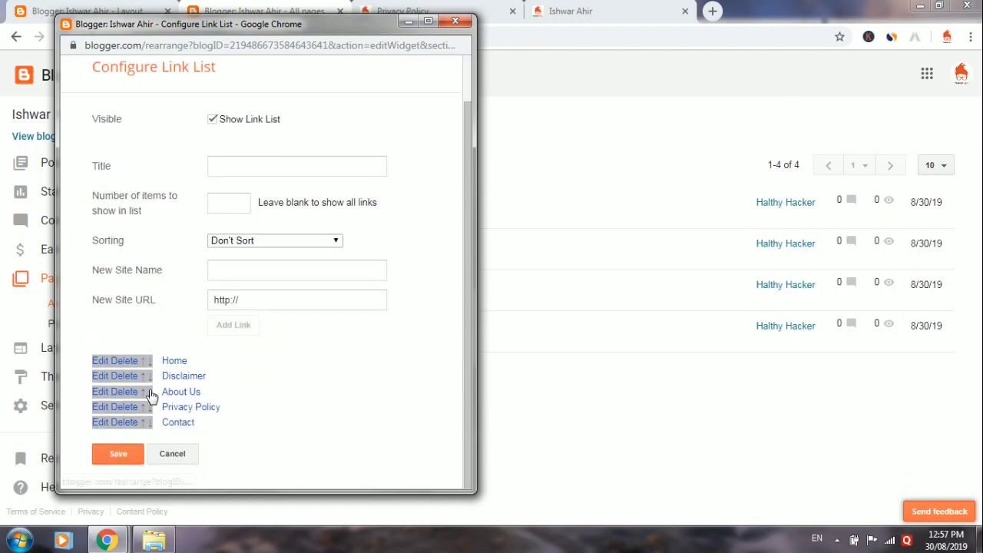
- Edit the Contact link in the Top Navigation list, rename it "Contact Us" and select its URL
left_click(105, 425)
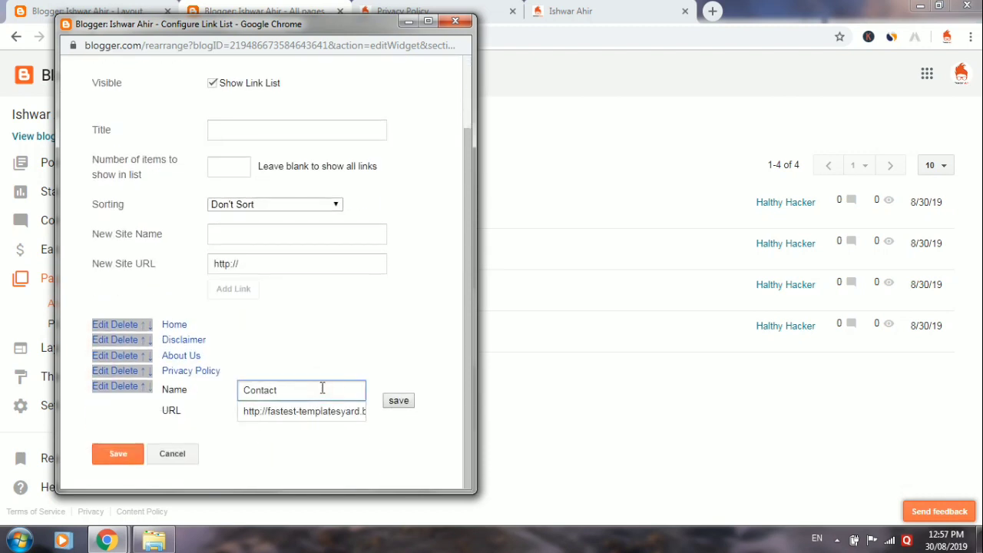
key("Caps_Lock")
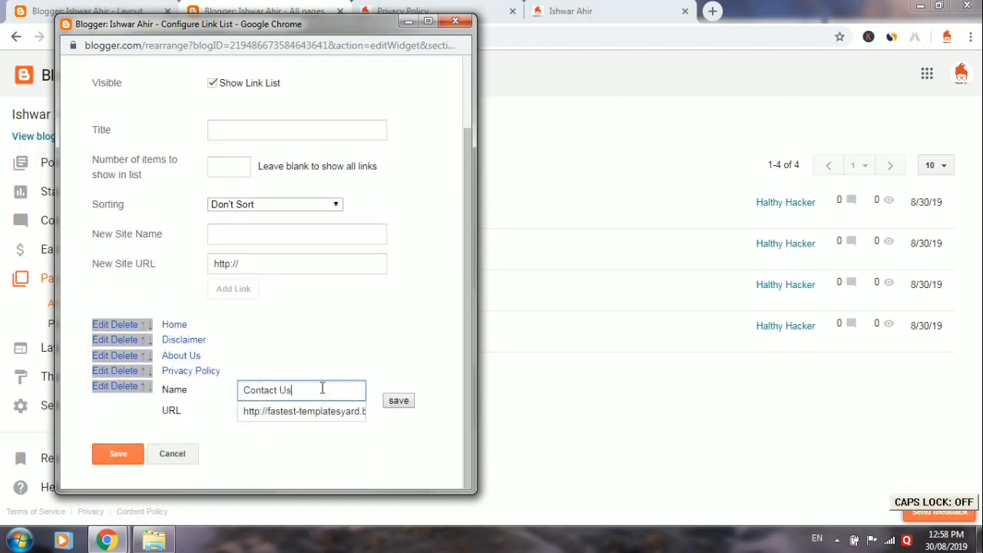
triple_click(318, 415)
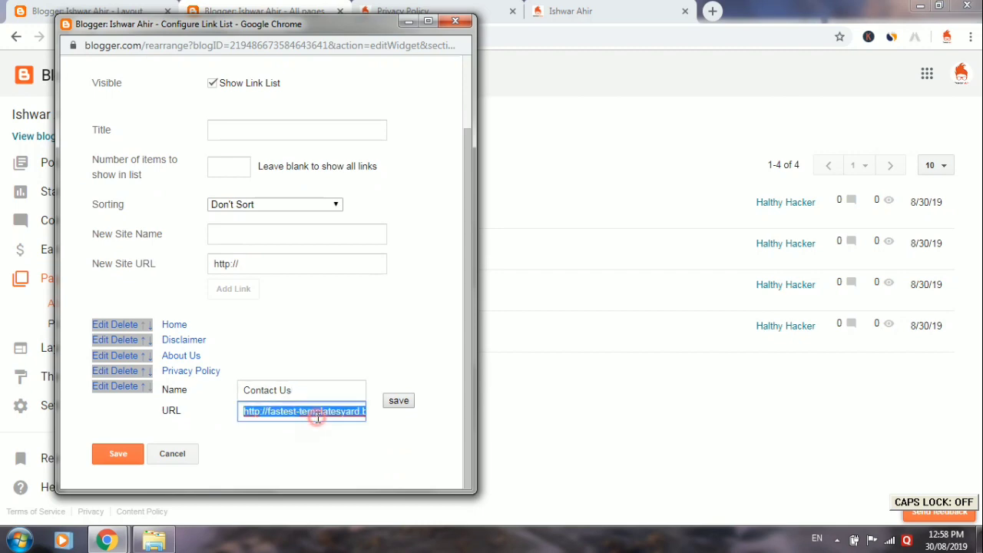
- Close the Privacy Policy page, view the Contact Us page from the Pages list, copy its address and close it
left_click(403, 11)
left_click(513, 10)
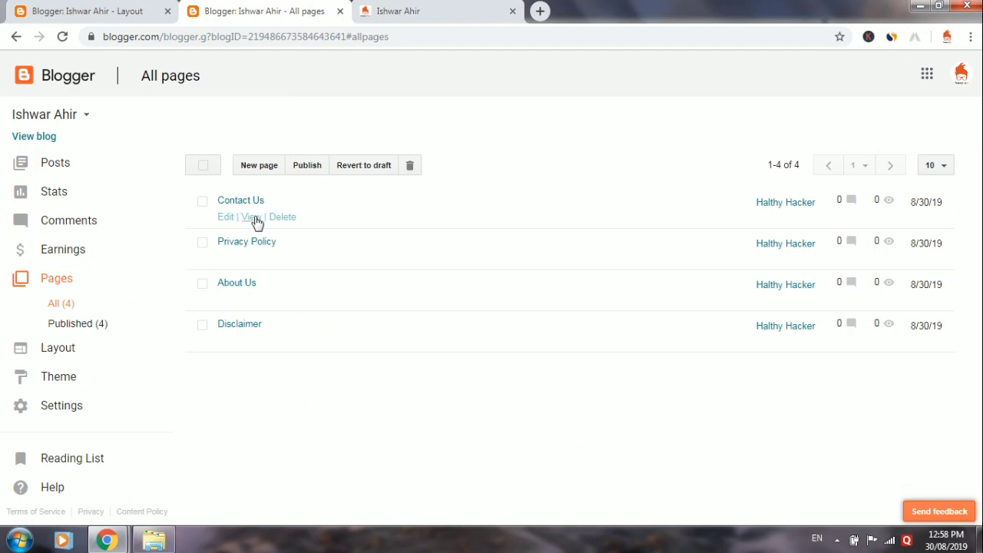
left_click(258, 219)
left_click(241, 36)
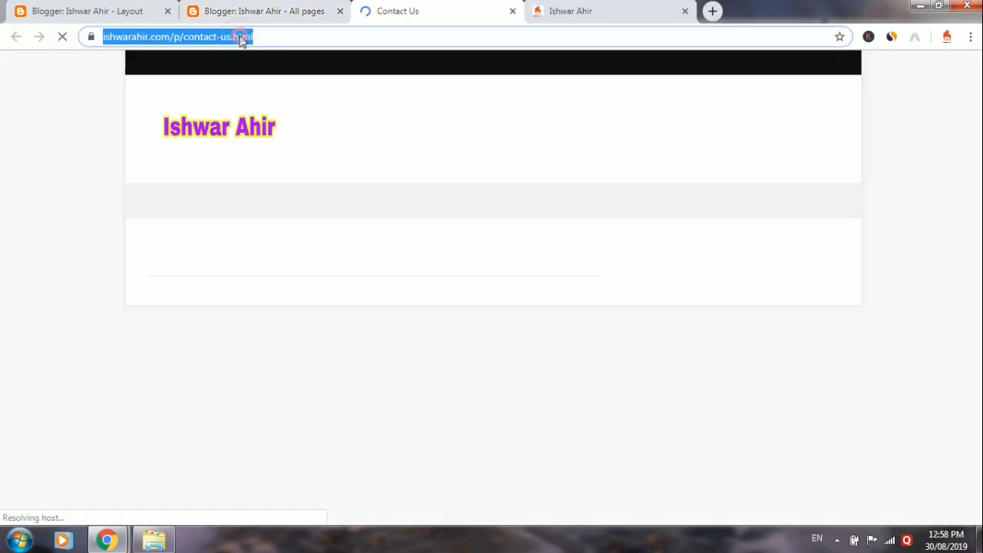
right_click(241, 36)
left_click(294, 91)
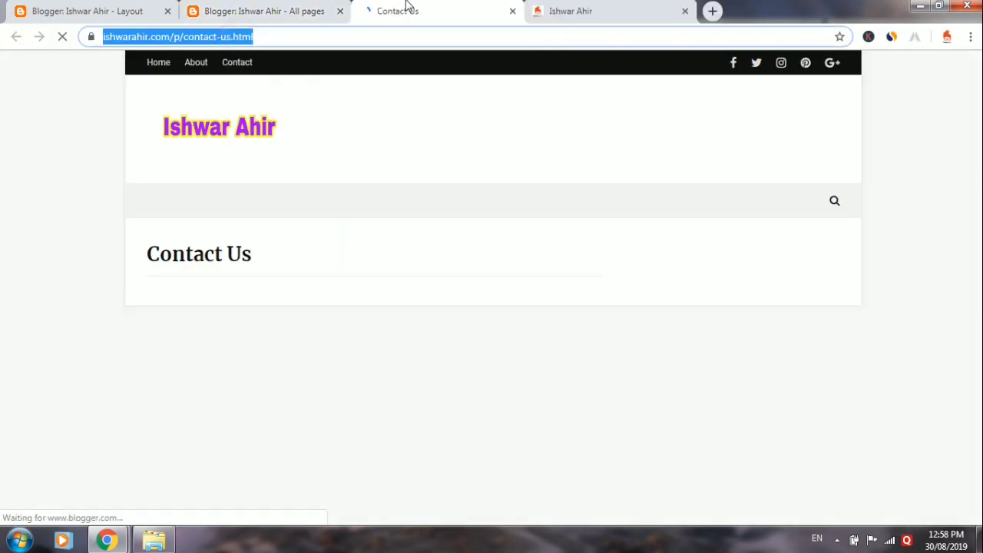
left_click(514, 11)
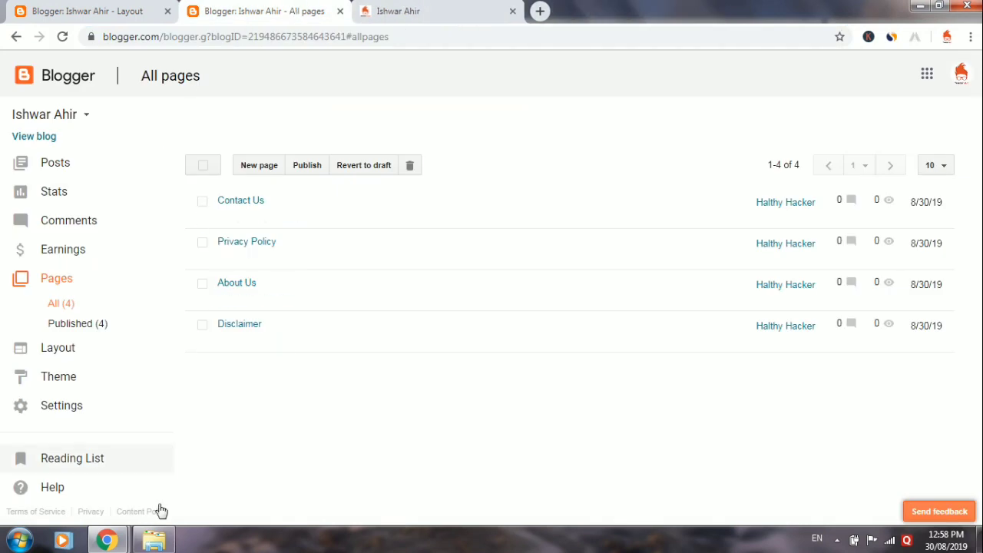
- Replace the Contact Us link's URL with the copied page address, then save the entry and the whole link list
mouse_move(106, 541)
left_click(206, 443)
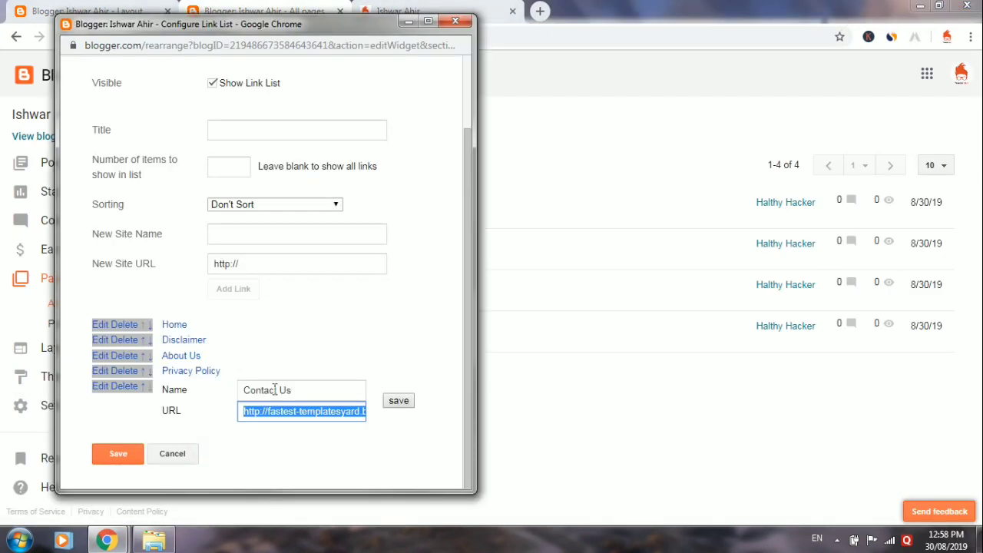
key("ctrl+v")
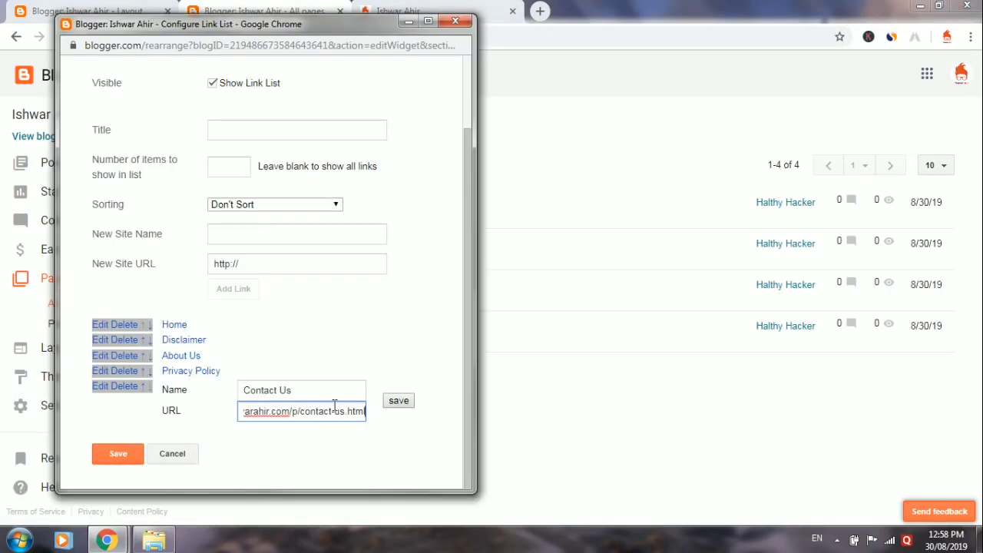
left_click(399, 401)
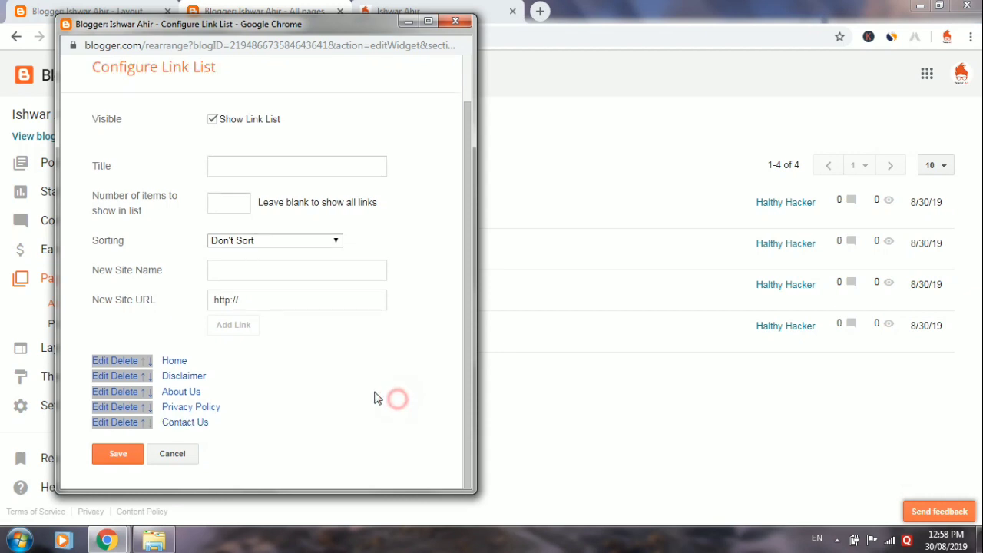
left_click(115, 454)
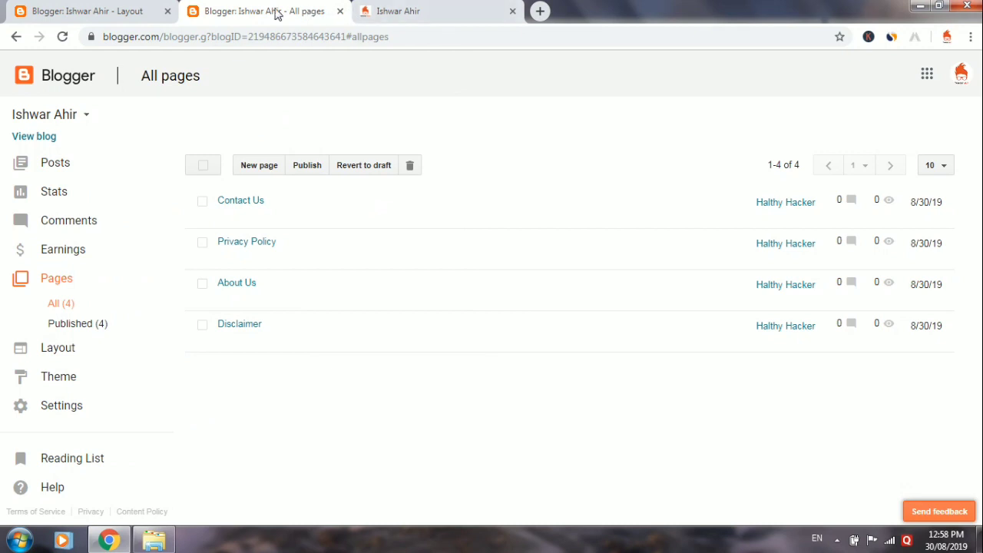
- Reload the blog's home page to check the links in its top navigation bar
left_click(369, 12)
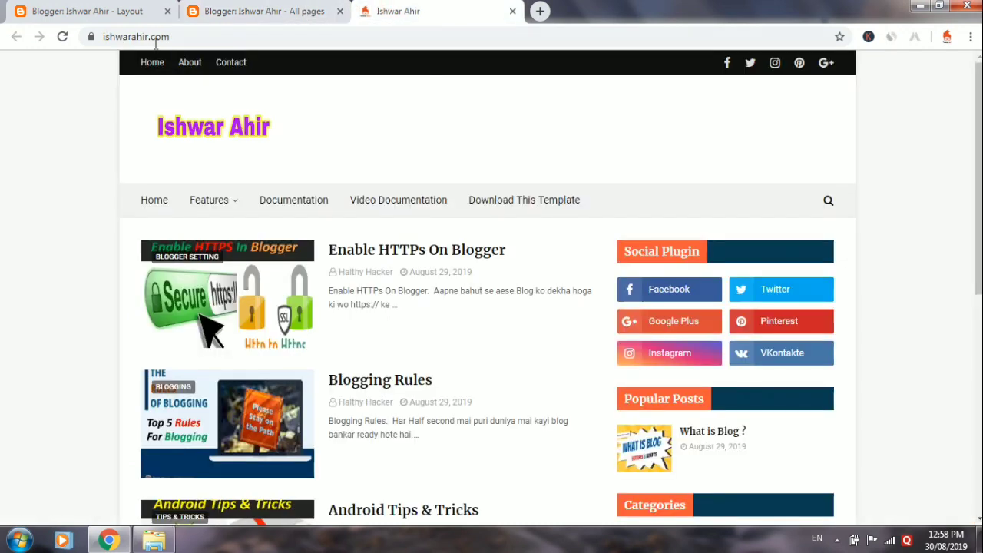
right_click(296, 105)
left_click(335, 149)
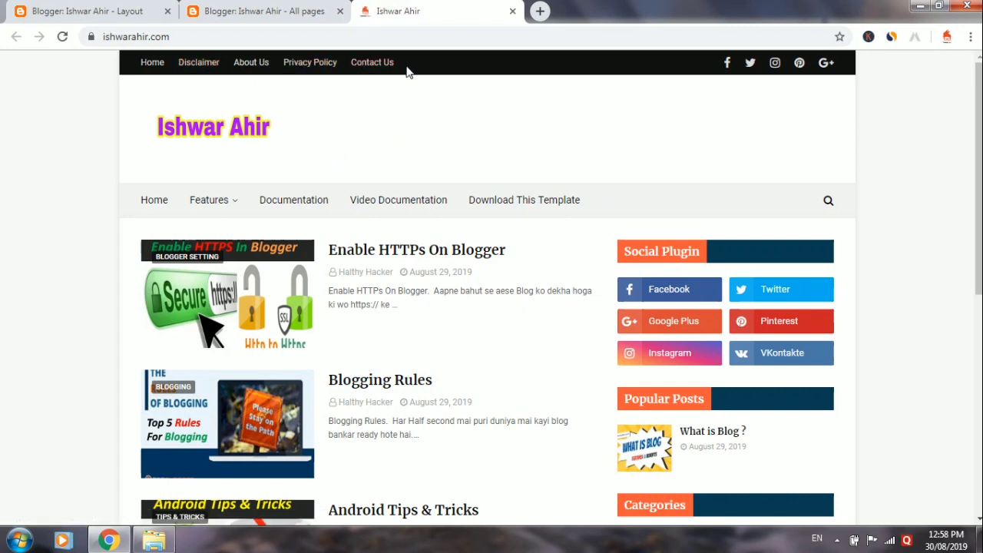
- Return to the blog's Layout page and view the Social Top and Main Menu sections
left_click(112, 9)
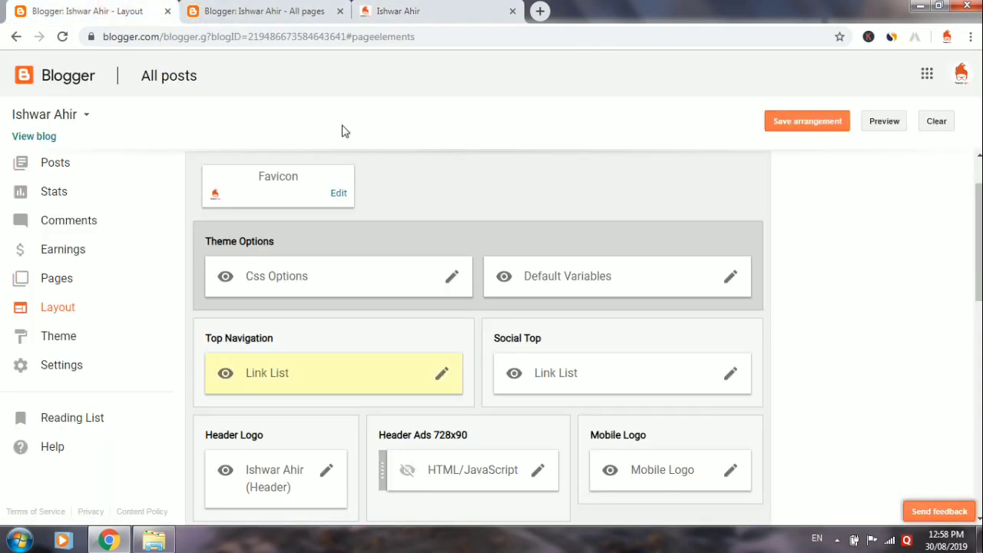
scroll(636, 246, "down", 2)
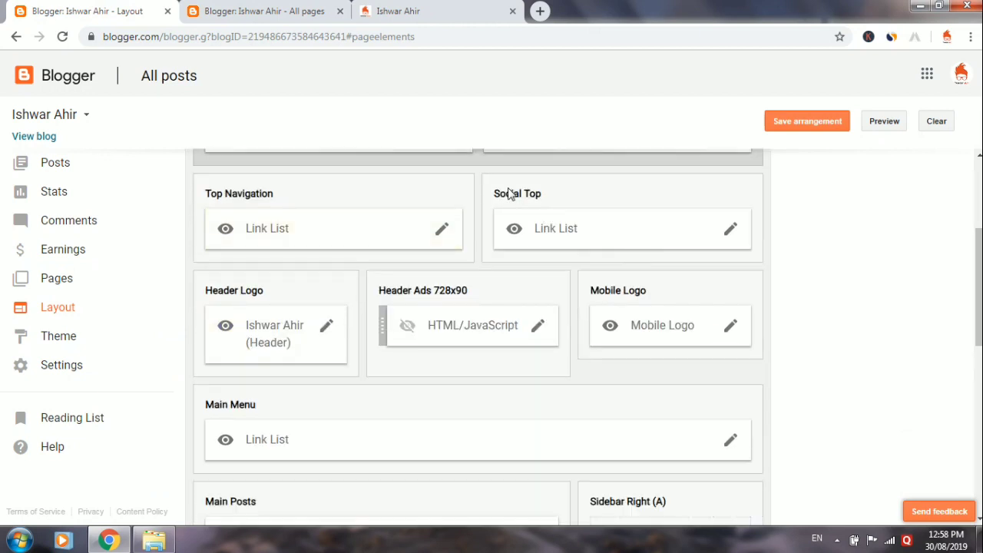
left_click(257, 9)
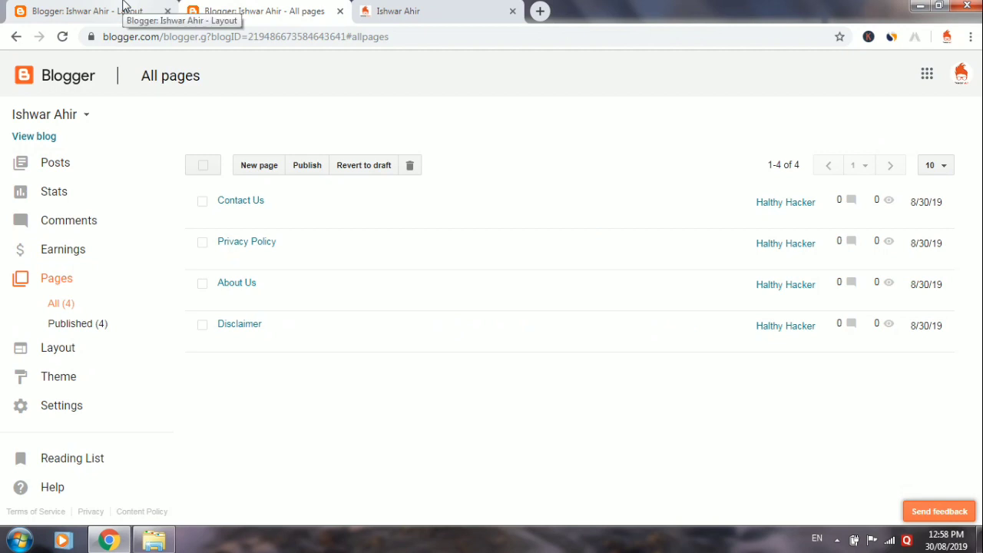
left_click(123, 9)
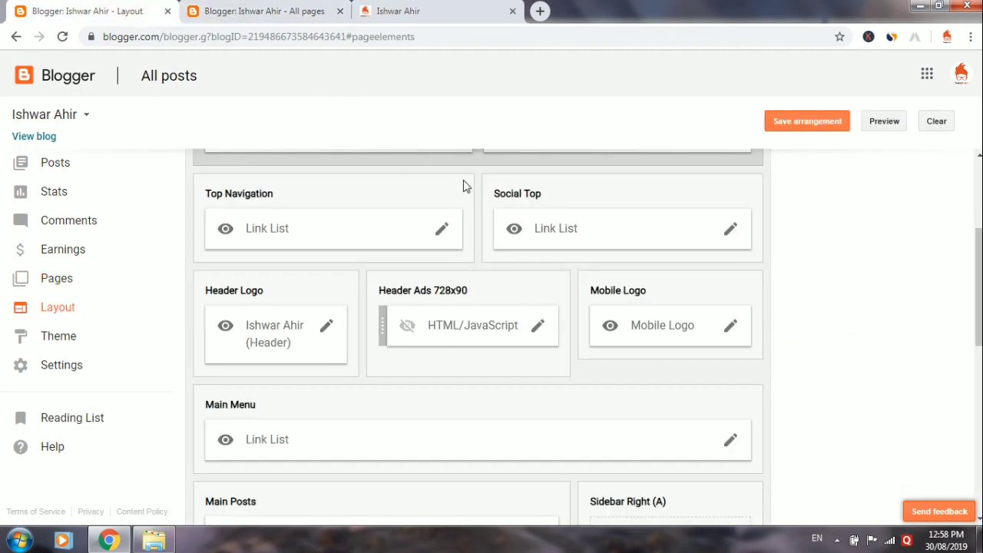
- Open the Social Top link list's configuration and open its facebook entry with the URL selected for replacement
left_click(728, 231)
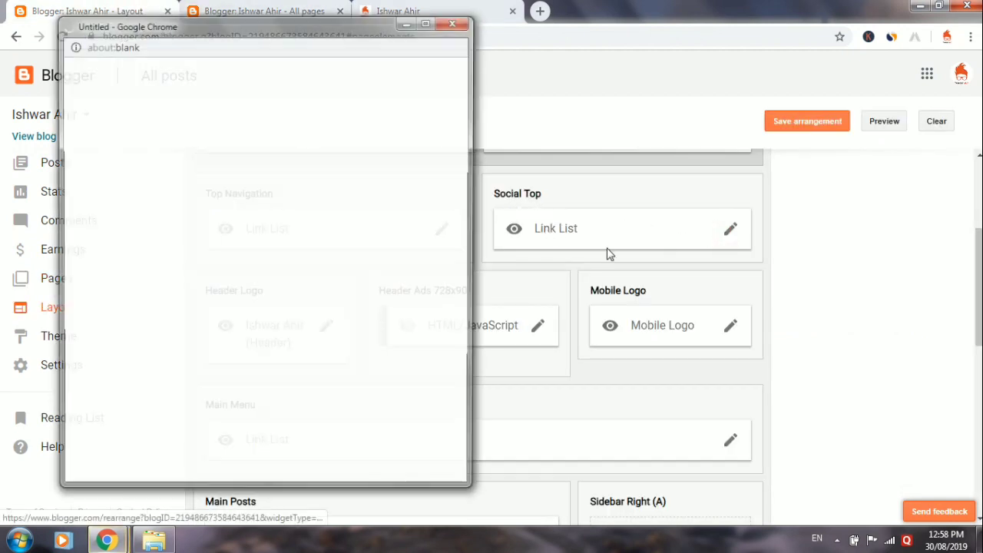
scroll(338, 342, "down", 1)
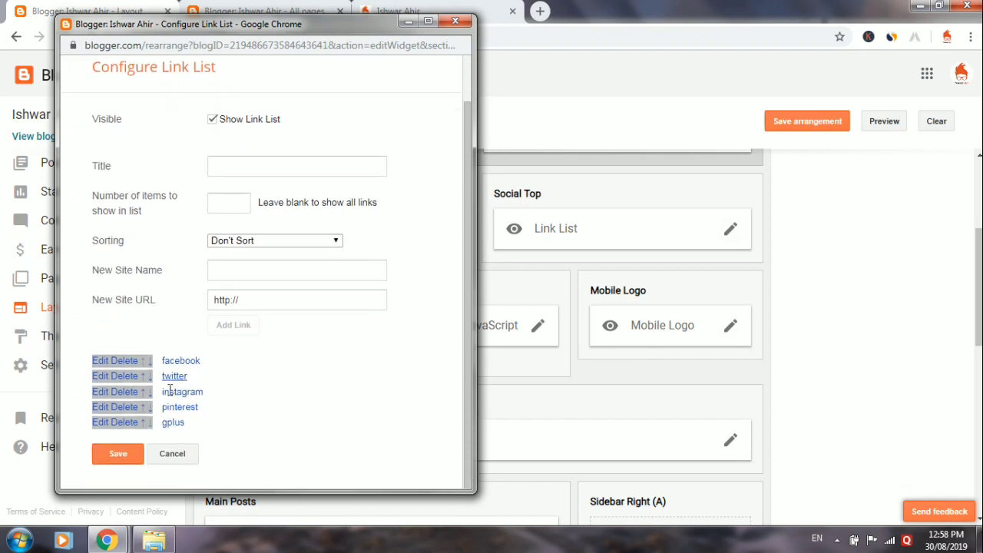
left_click(100, 363)
scroll(307, 346, "down", 1)
triple_click(336, 349)
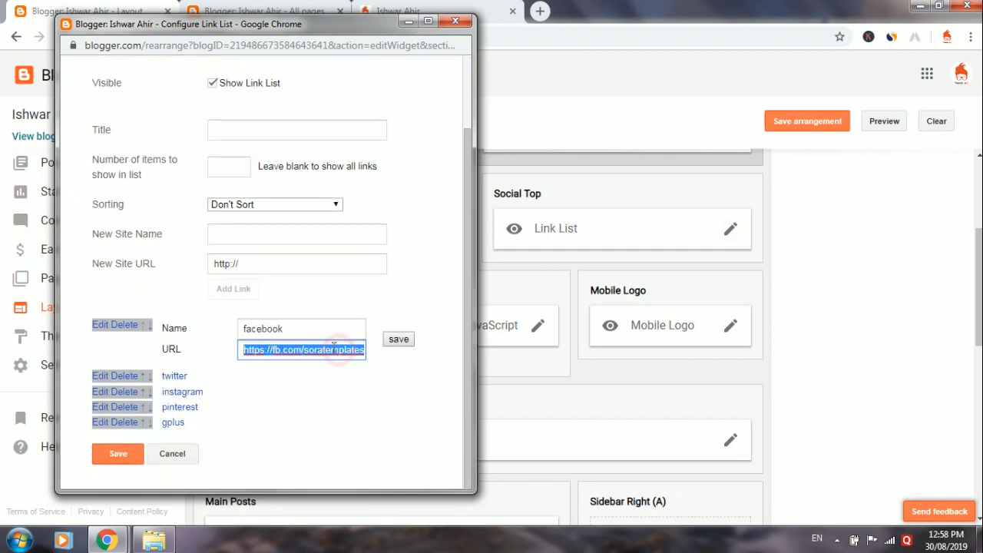
- Switch to File Explorer, open the Social Media Links text file two folders up and copy the Facebook page address
left_click(154, 540)
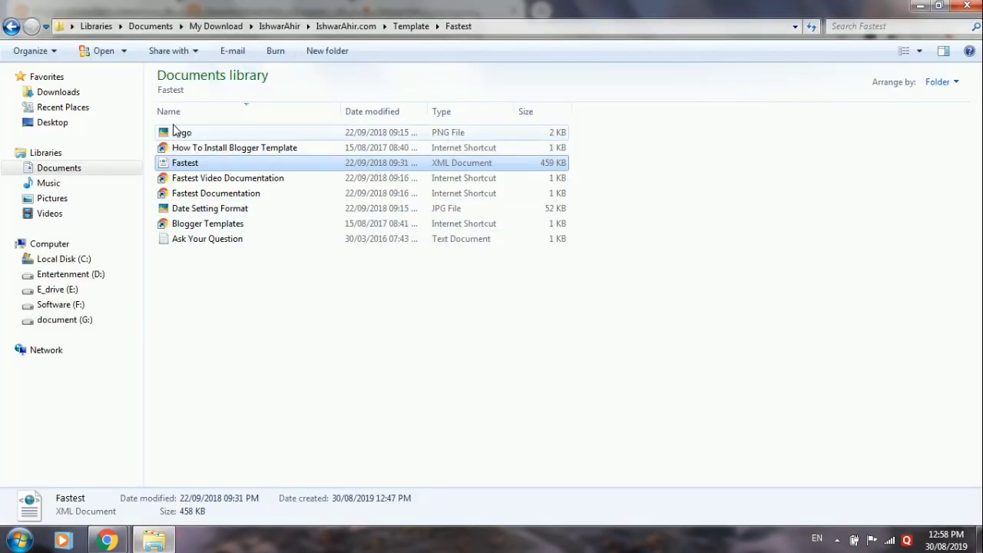
left_click(11, 26)
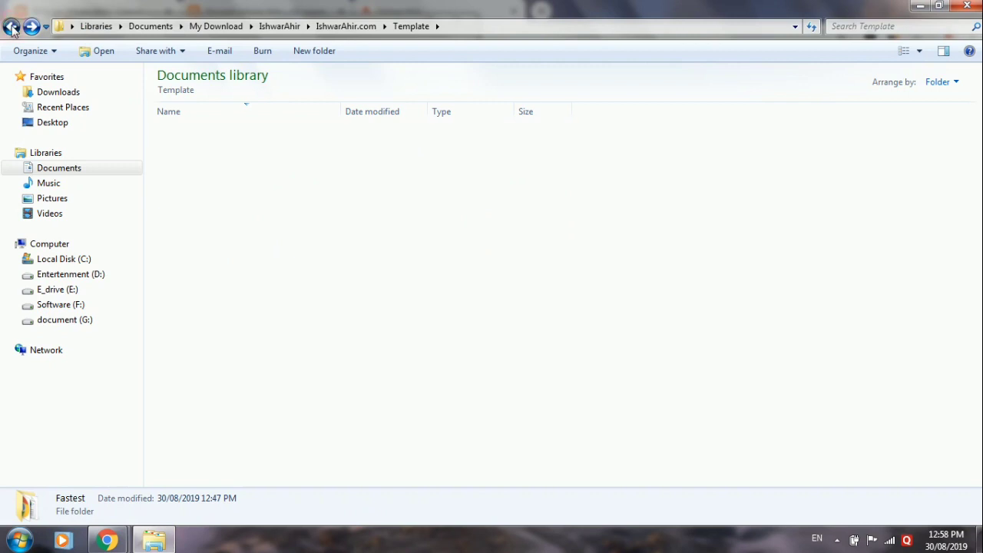
left_click(11, 26)
double_click(222, 209)
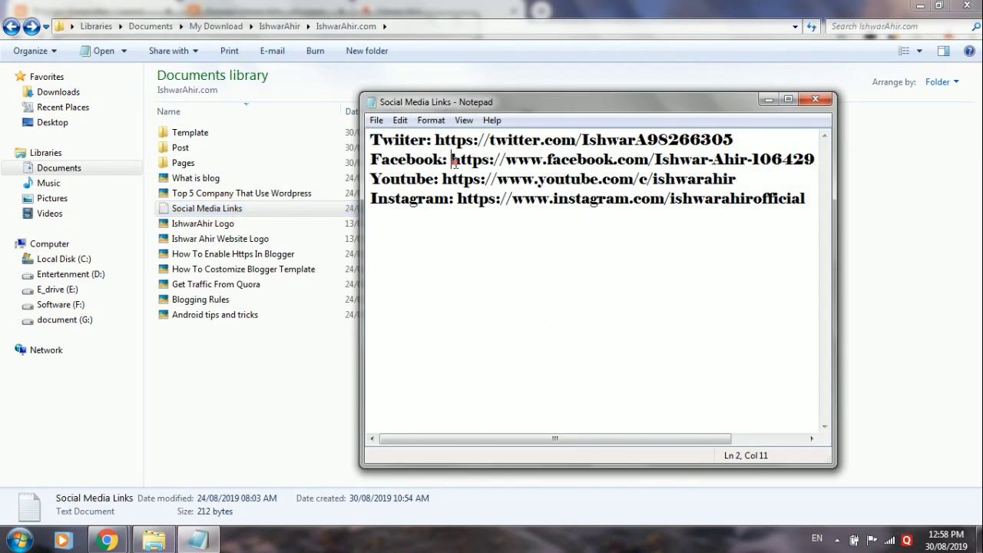
left_click_drag(452, 163, 824, 166)
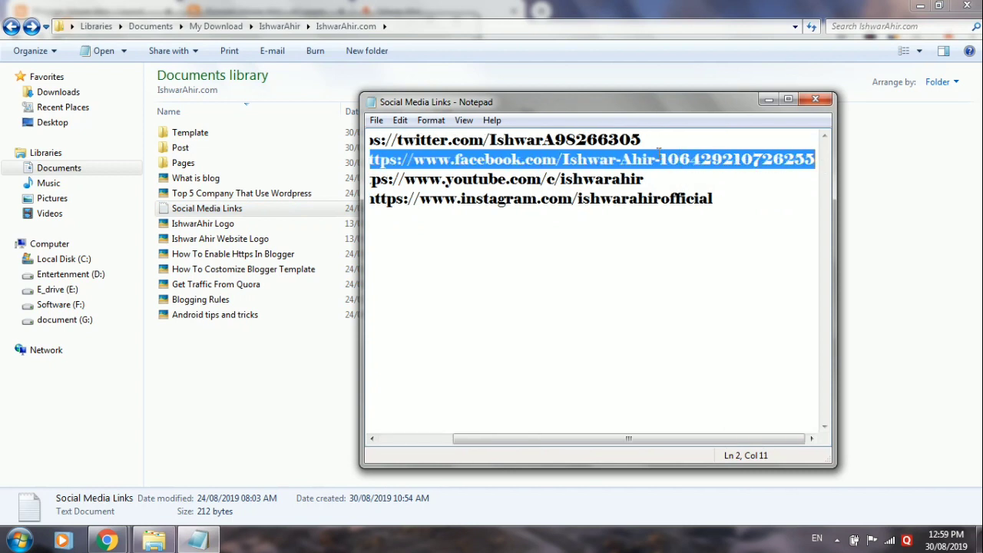
right_click(675, 160)
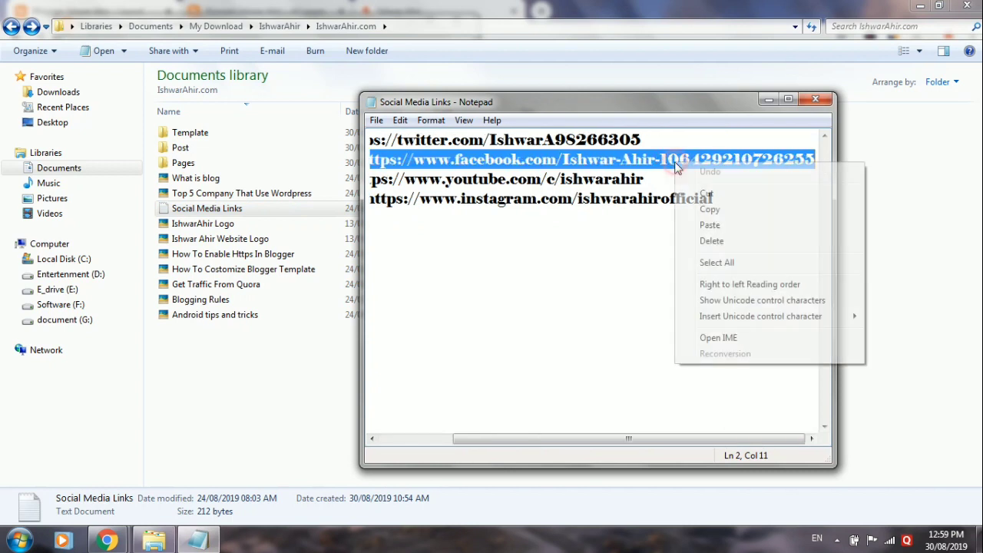
left_click(710, 208)
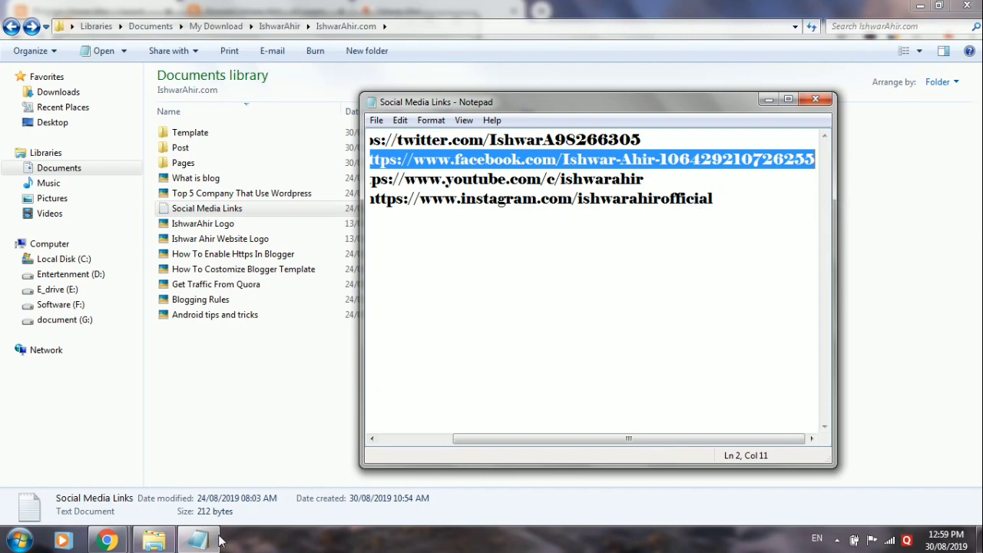
- Return to the link list configuration in Chrome, replace the facebook entry's URL with the copied address and save the entry
left_click(106, 540)
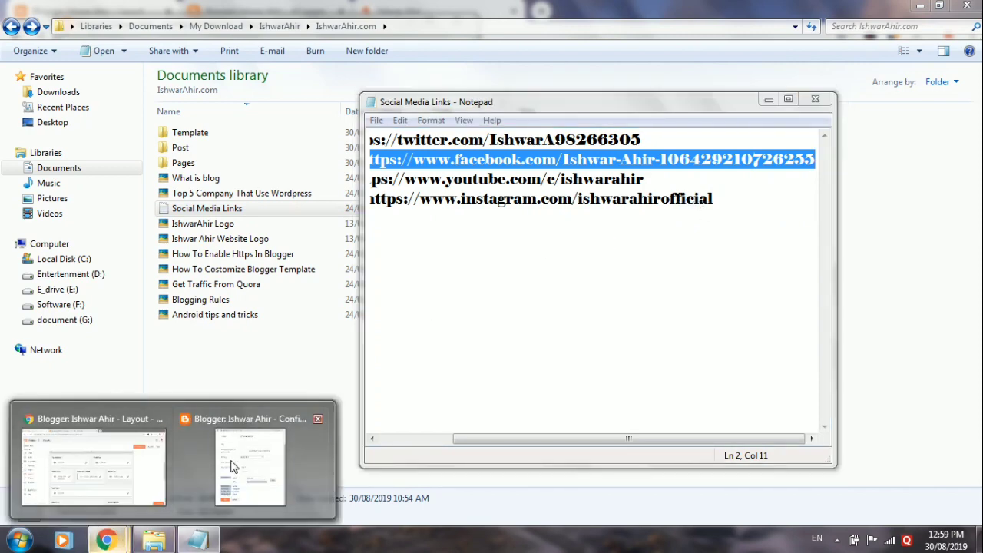
left_click(244, 466)
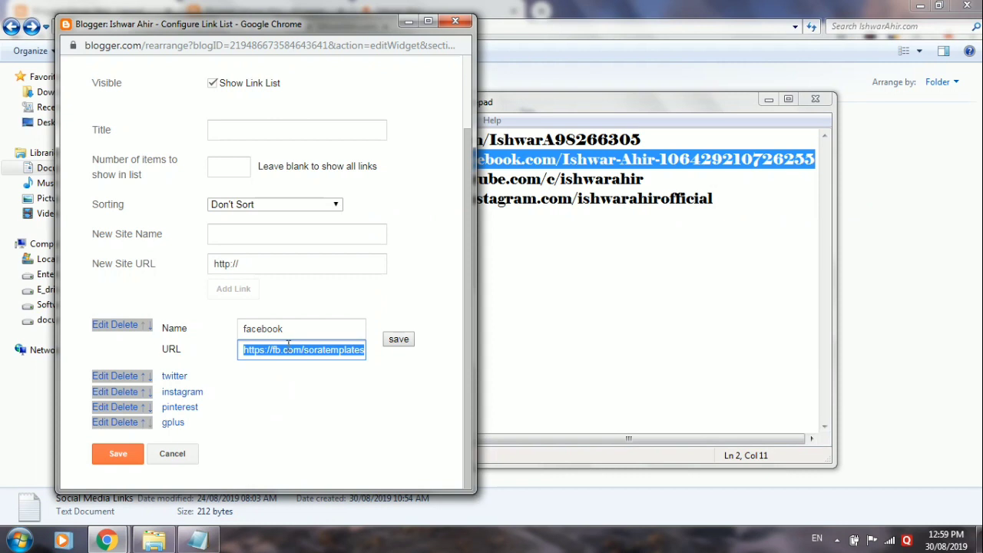
key("ctrl+v")
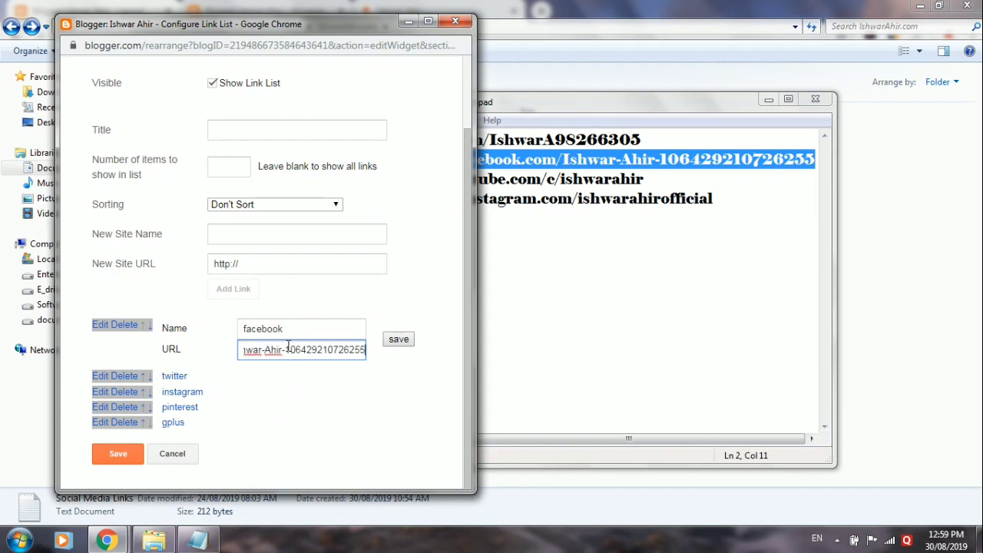
left_click(397, 339)
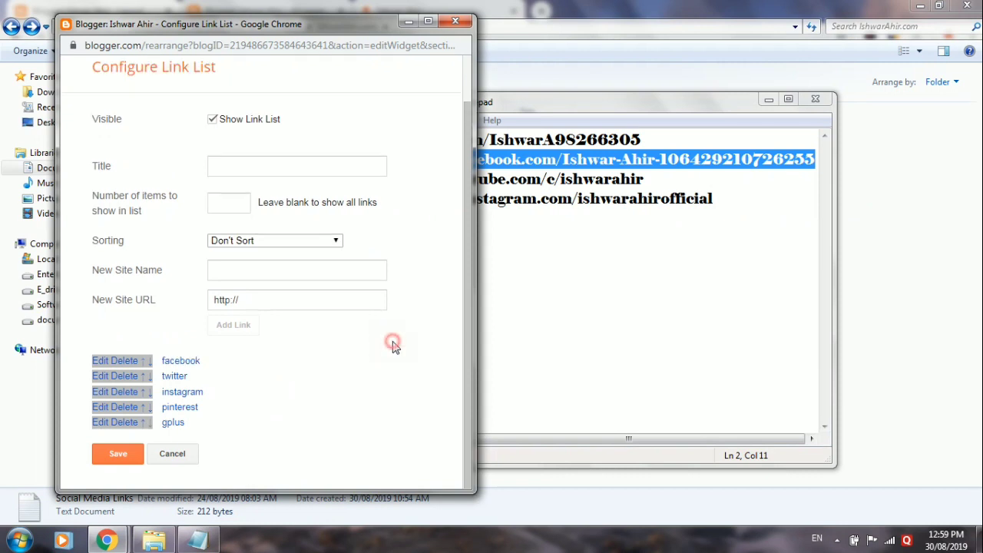
- Open the twitter entry with its URL selected, then copy the Twitter profile address from the Social Media Links file in Notepad
left_click(100, 377)
double_click(245, 378)
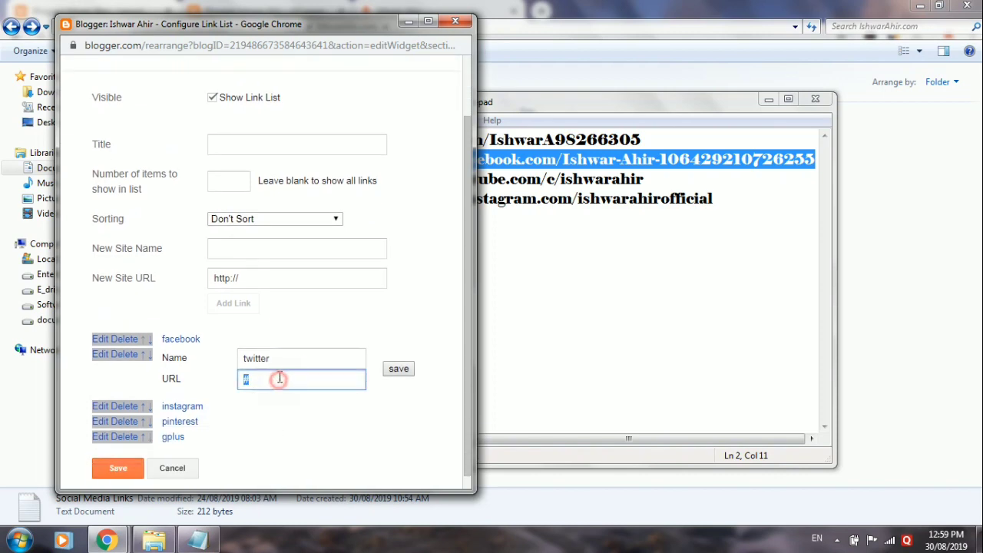
left_click(408, 22)
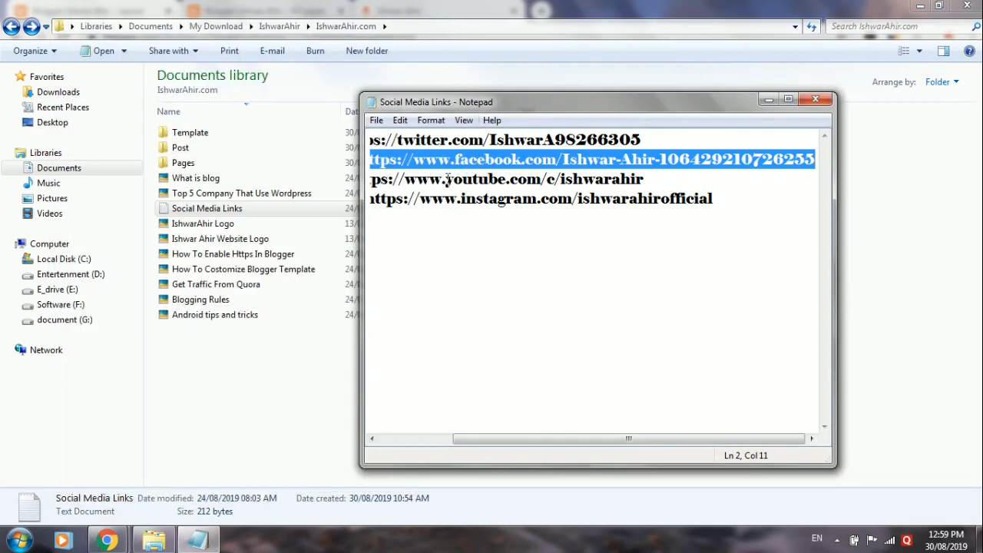
left_click(449, 134)
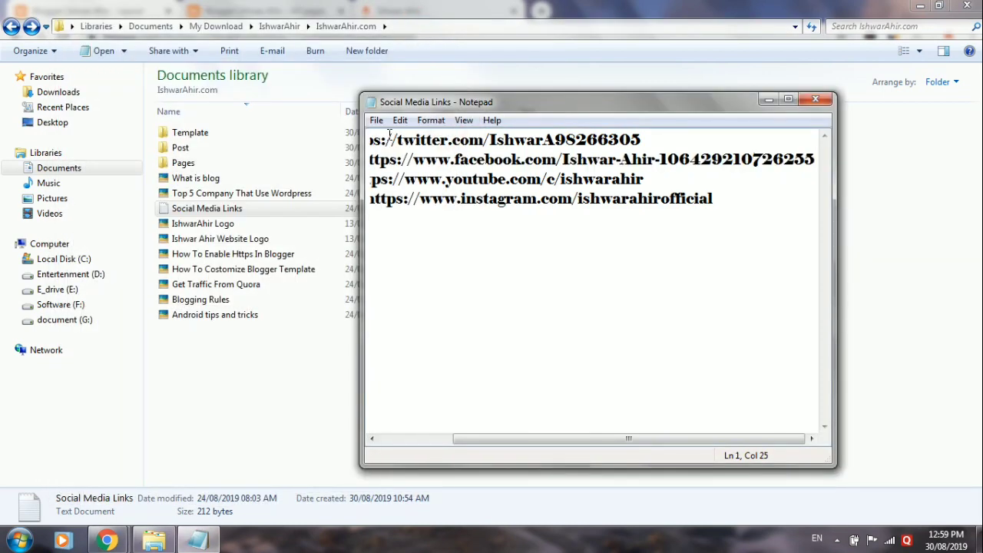
key("Left")
key("Left")
key("Left")
key("Left")
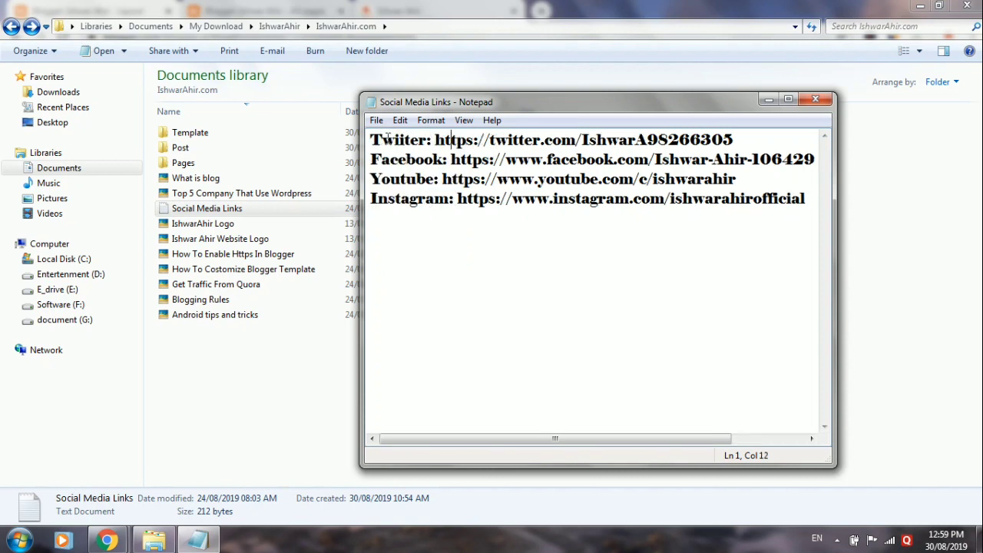
left_click_drag(435, 139, 748, 146)
right_click(703, 136)
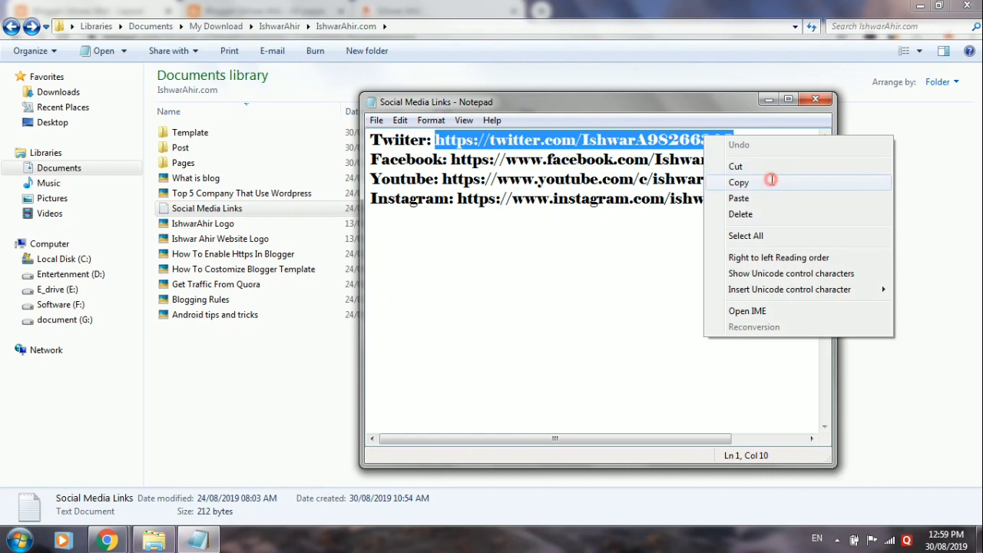
left_click(767, 181)
- Go back to the link list configuration in Chrome, replace the twitter entry's URL with the copied address and save the entry
left_click(108, 540)
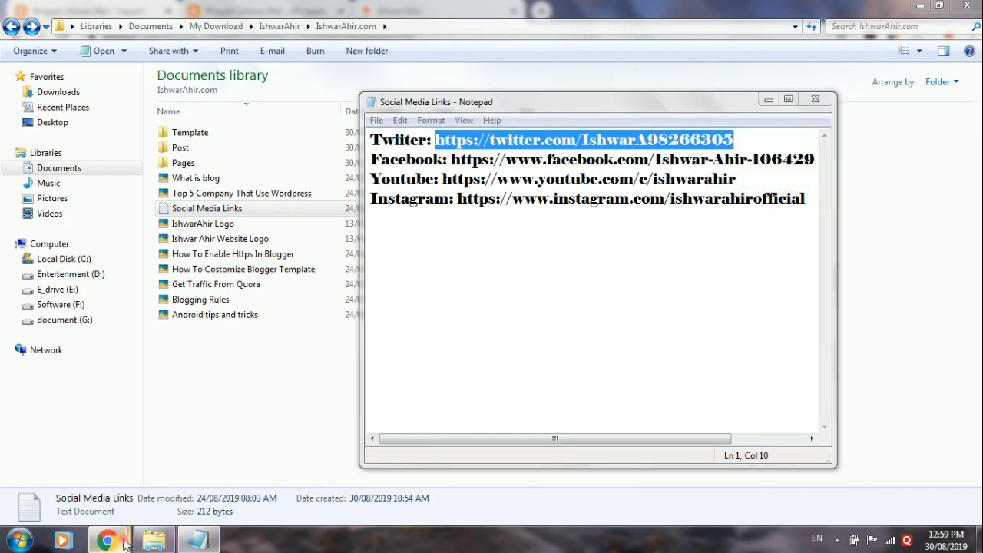
left_click(220, 475)
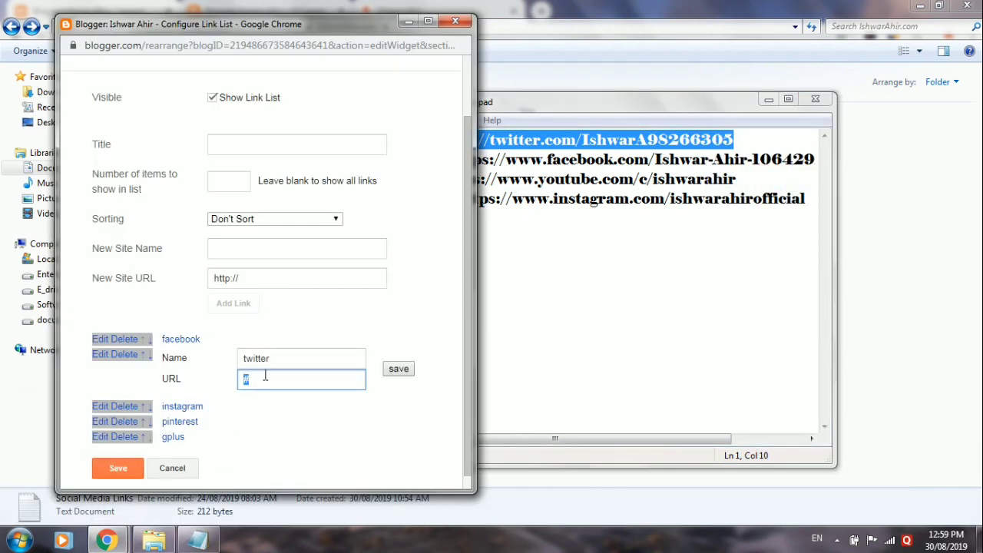
key("ctrl+v")
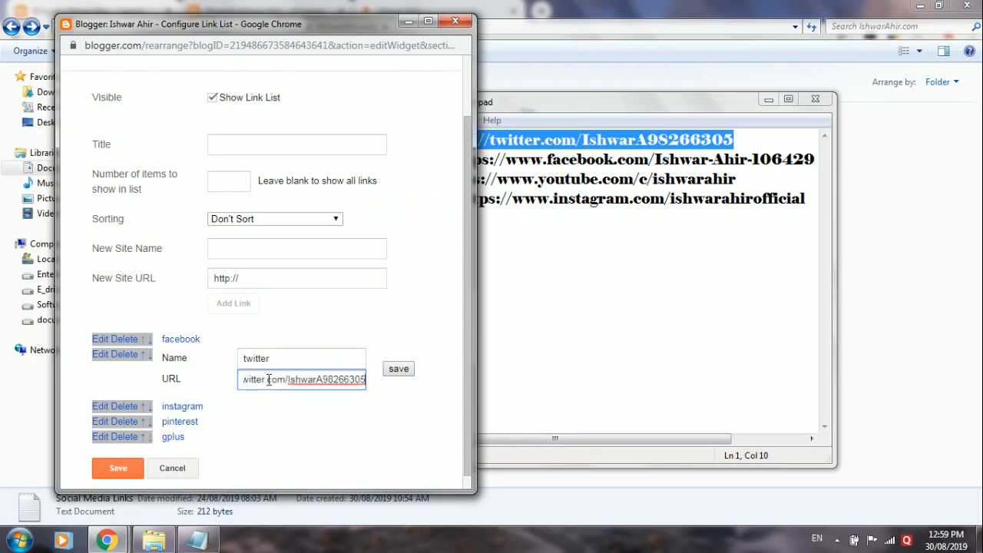
left_click(399, 370)
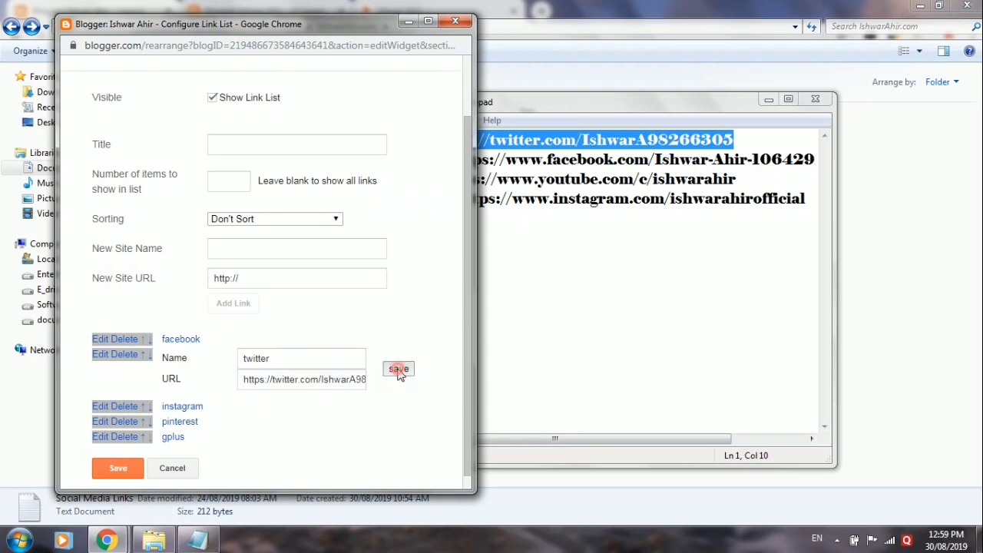
- Open the instagram entry for editing and copy the Instagram profile address from the Social Media Links file in Notepad
left_click(106, 397)
left_click(409, 20)
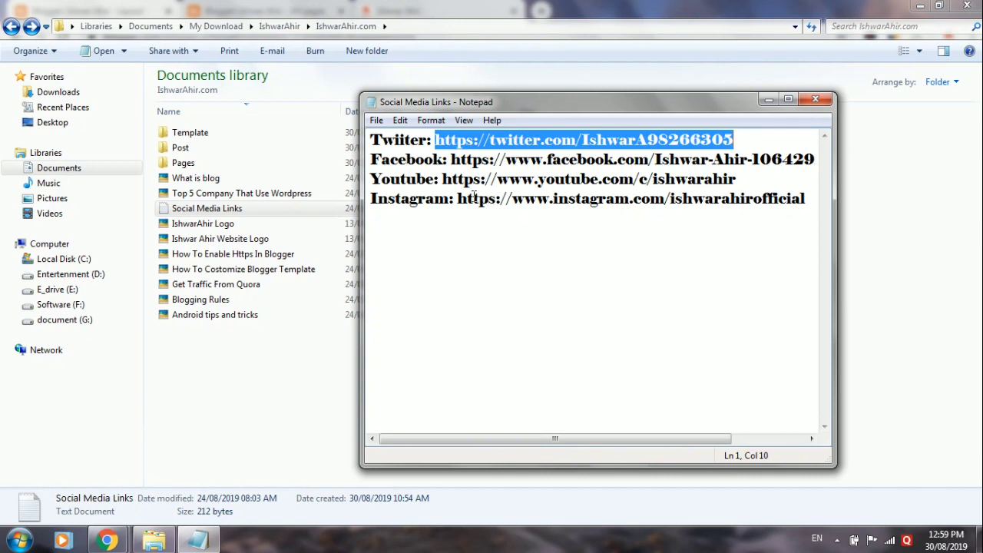
left_click_drag(459, 198, 793, 206)
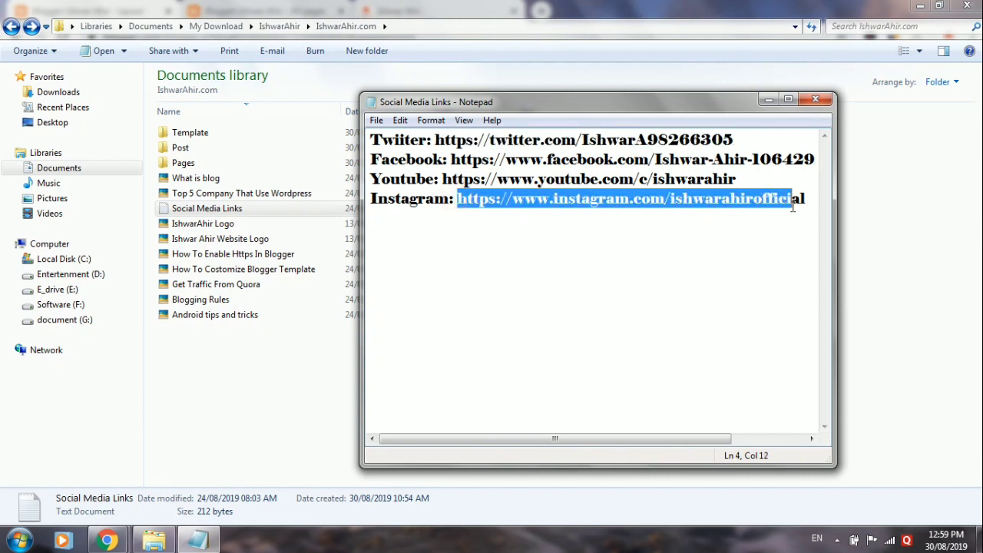
right_click(782, 198)
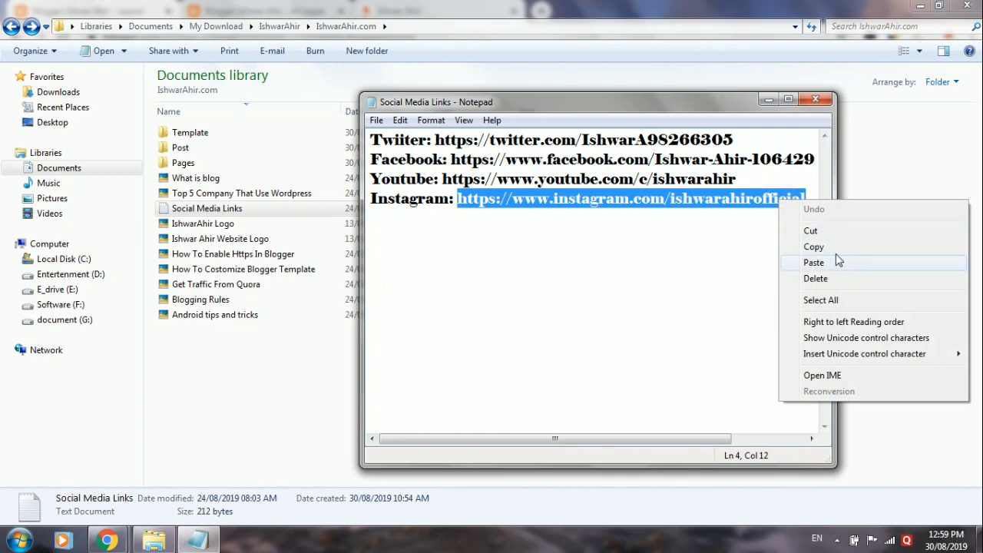
left_click(807, 241)
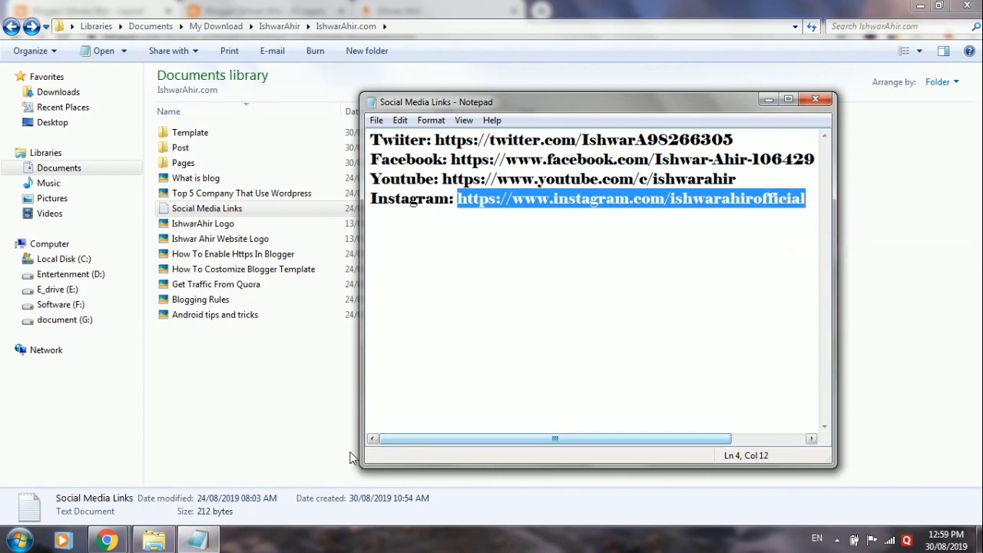
- Back in Chrome, replace the instagram entry's URL with the copied address, save it, and delete the gplus link from the list
left_click(106, 540)
left_click(247, 475)
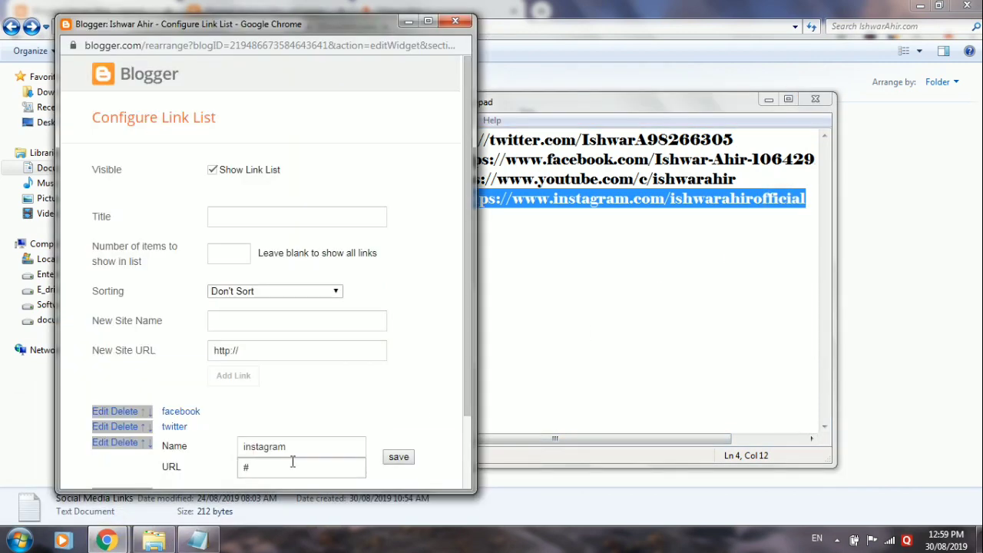
double_click(282, 467)
key("ctrl+v")
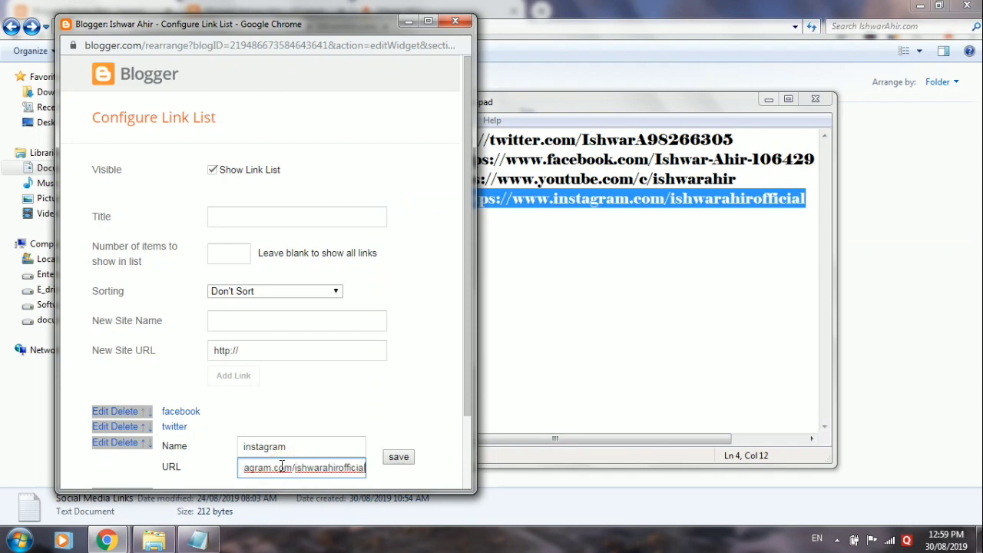
left_click(398, 458)
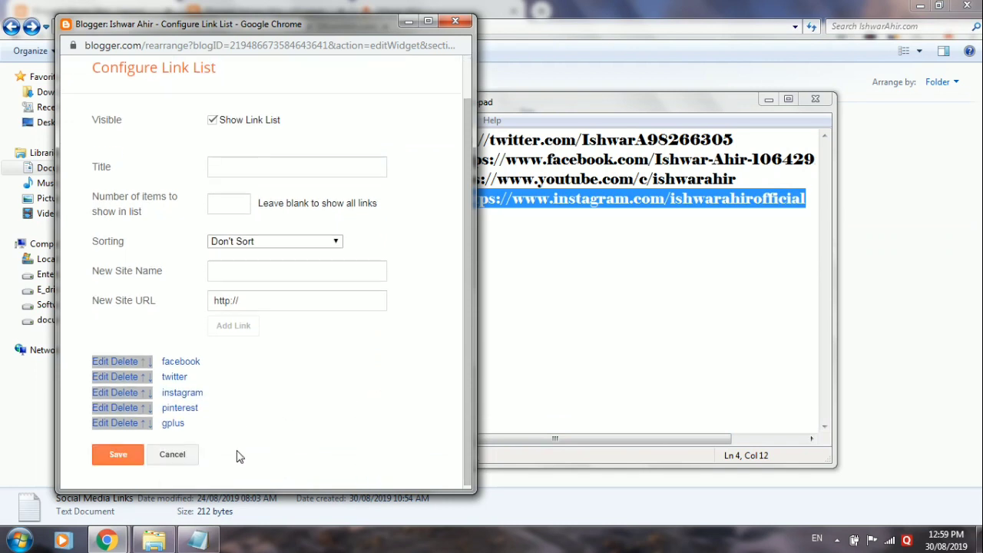
left_click(127, 419)
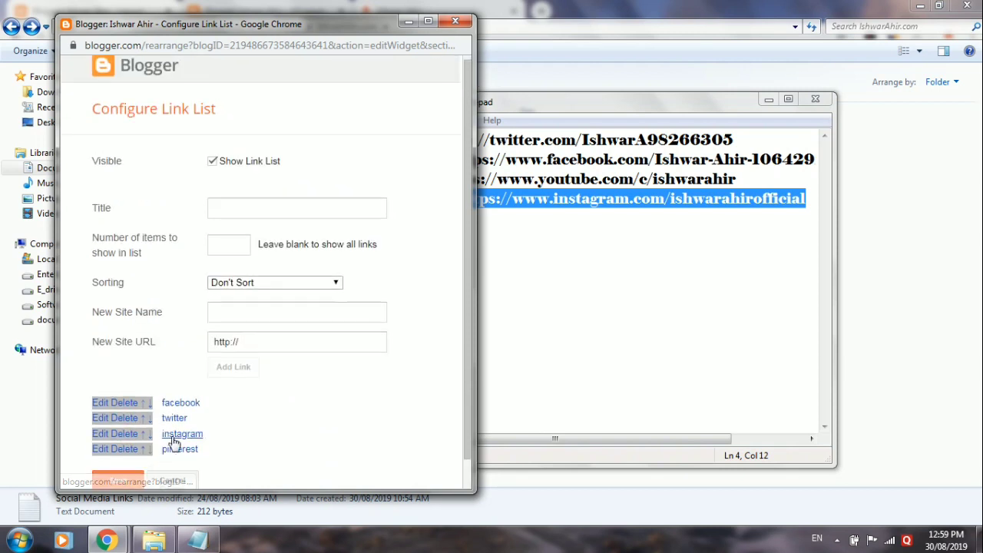
- Rename the pinterest entry in the link list to youtube
left_click(100, 422)
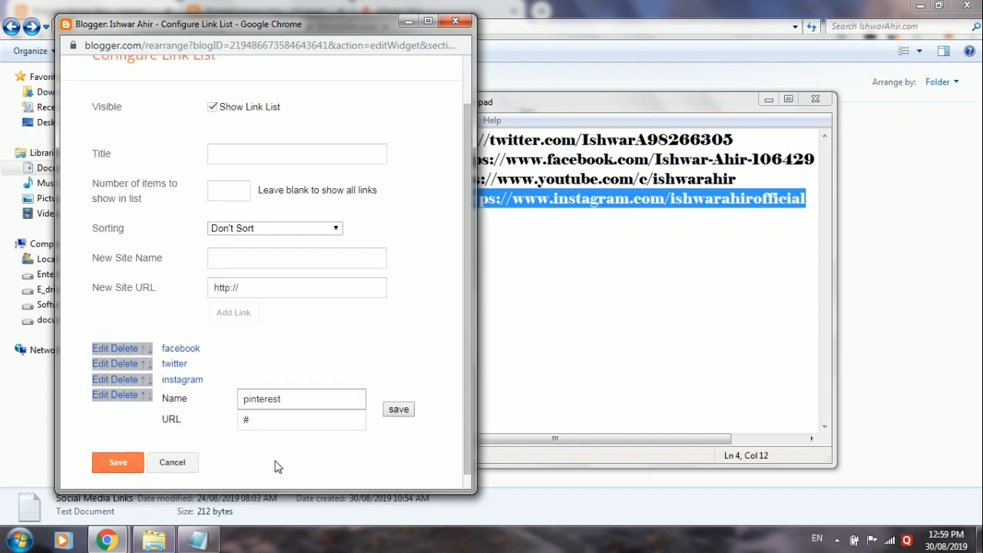
double_click(299, 390)
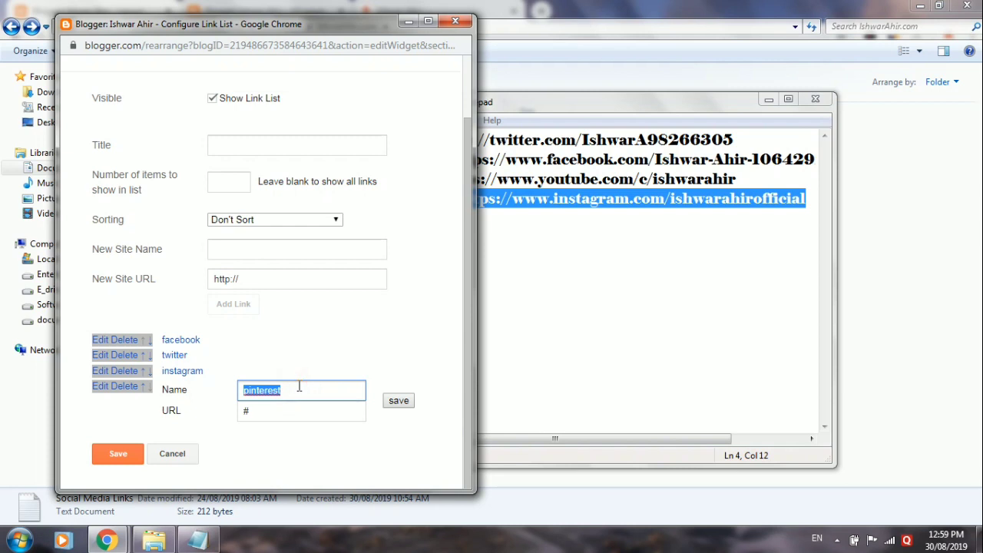
key("BackSpace")
key("Caps_Lock")
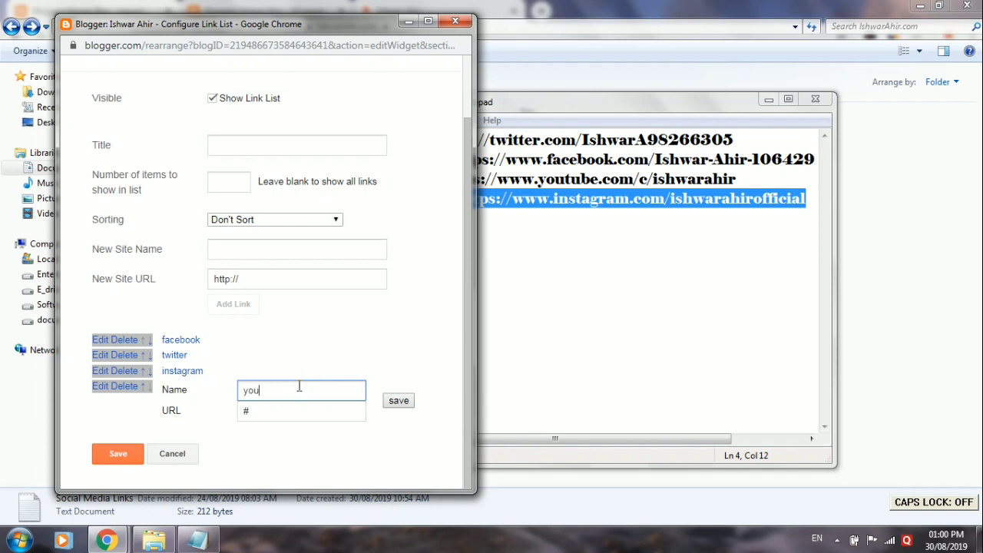
type("youtube")
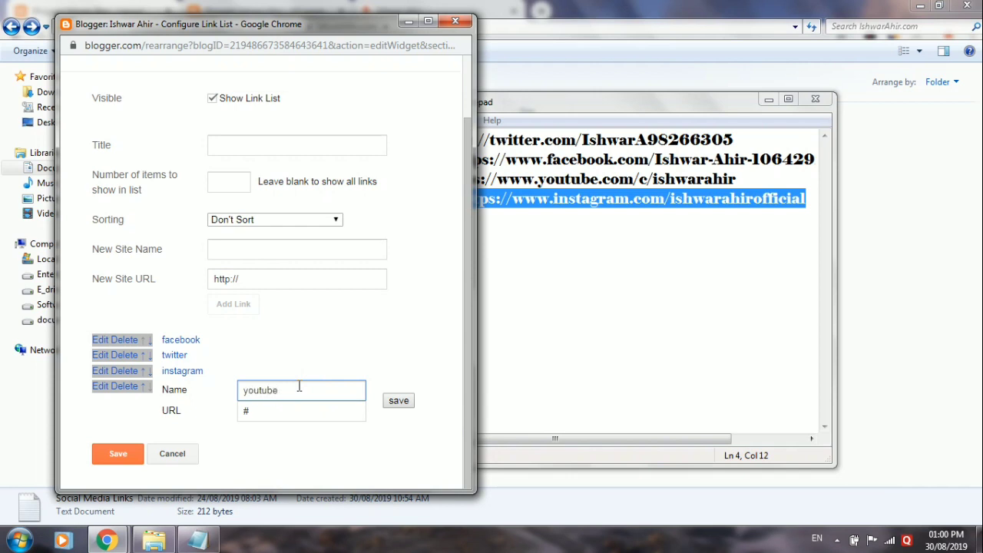
- Copy the YouTube channel address from the Social Media Links text file for the youtube entry's URL
double_click(266, 411)
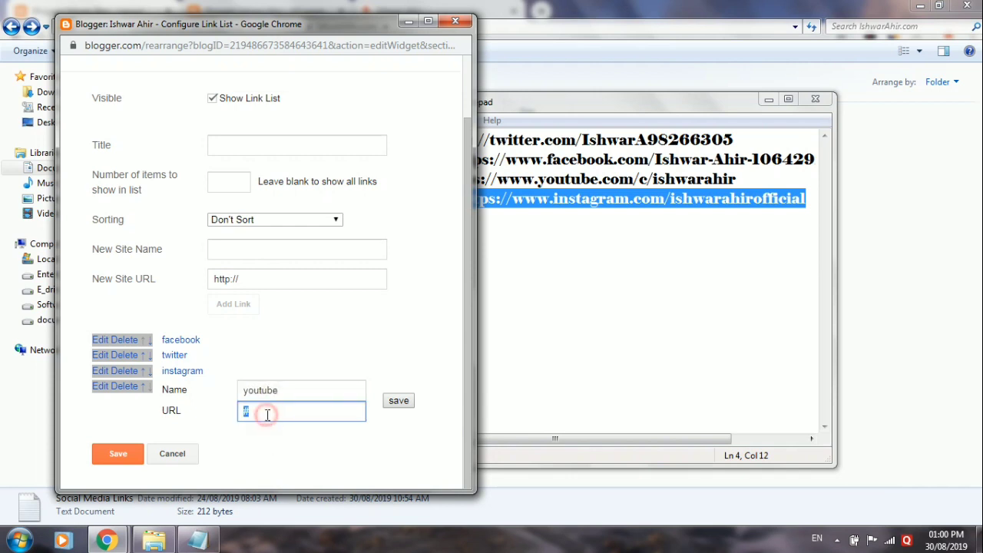
left_click(406, 21)
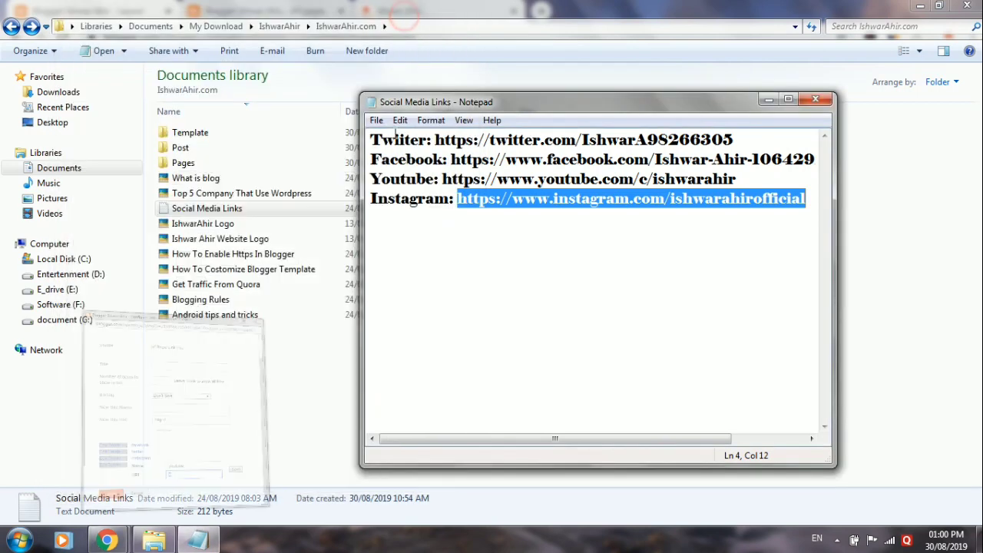
left_click(471, 177)
left_click_drag(444, 178, 729, 177)
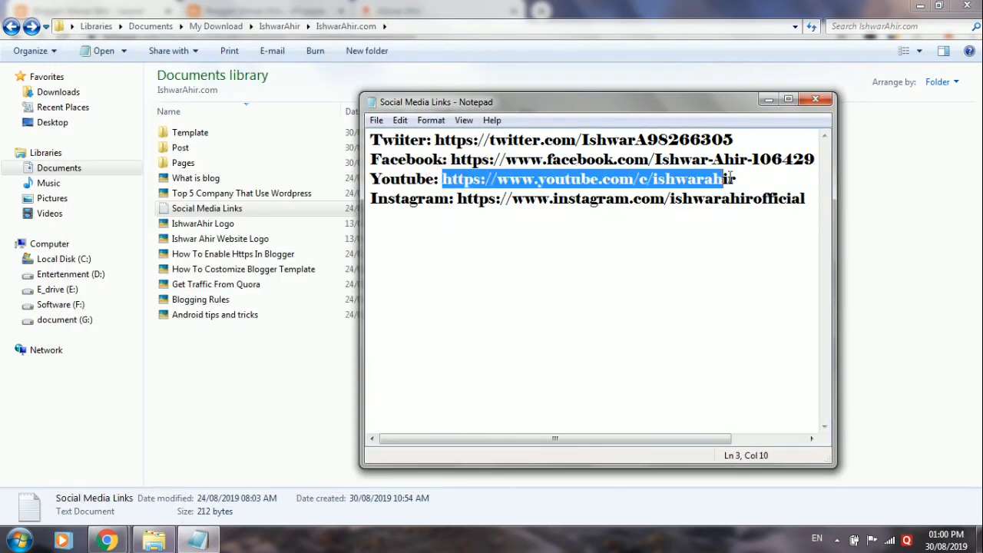
right_click(739, 181)
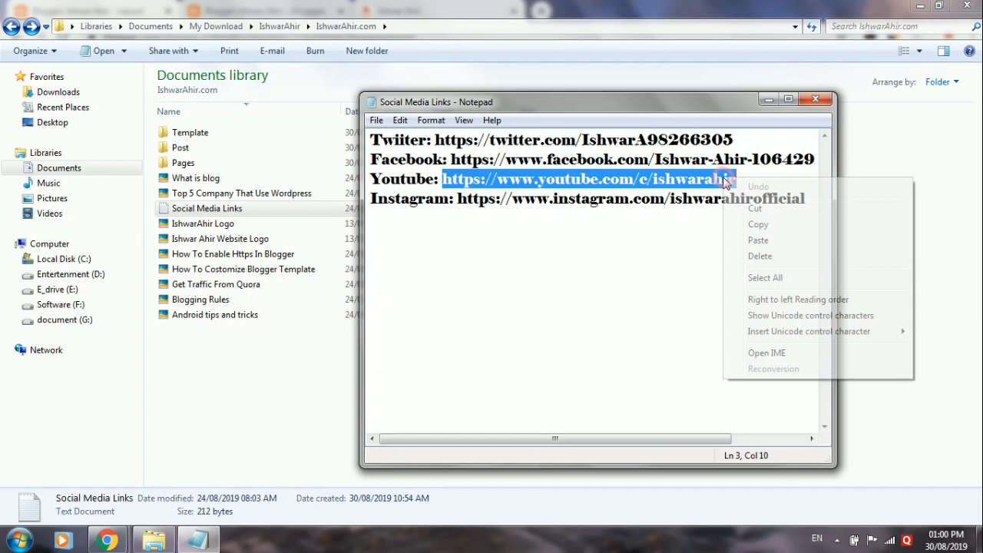
left_click(781, 223)
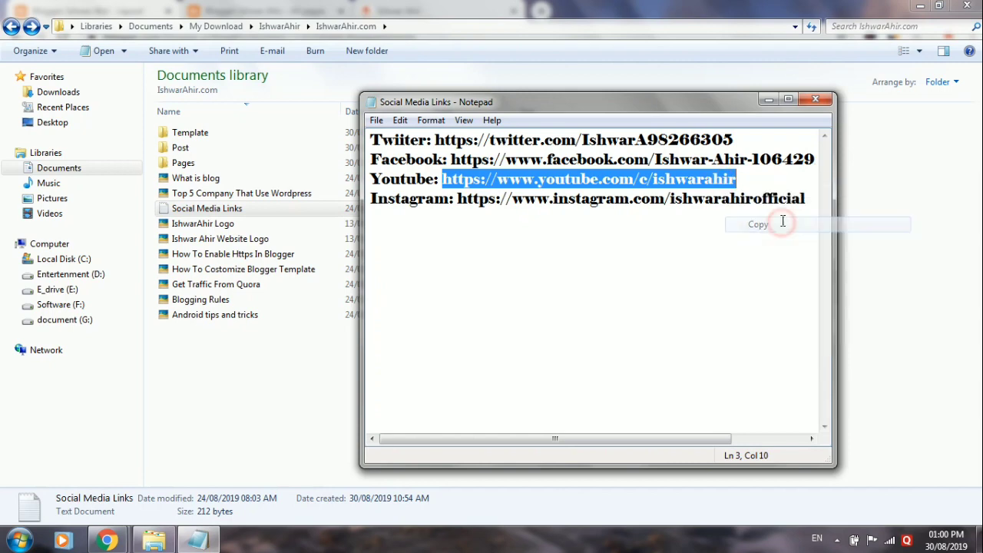
- Replace the youtube entry's placeholder URL with the copied channel address and save the entry
left_click(107, 541)
left_click(205, 464)
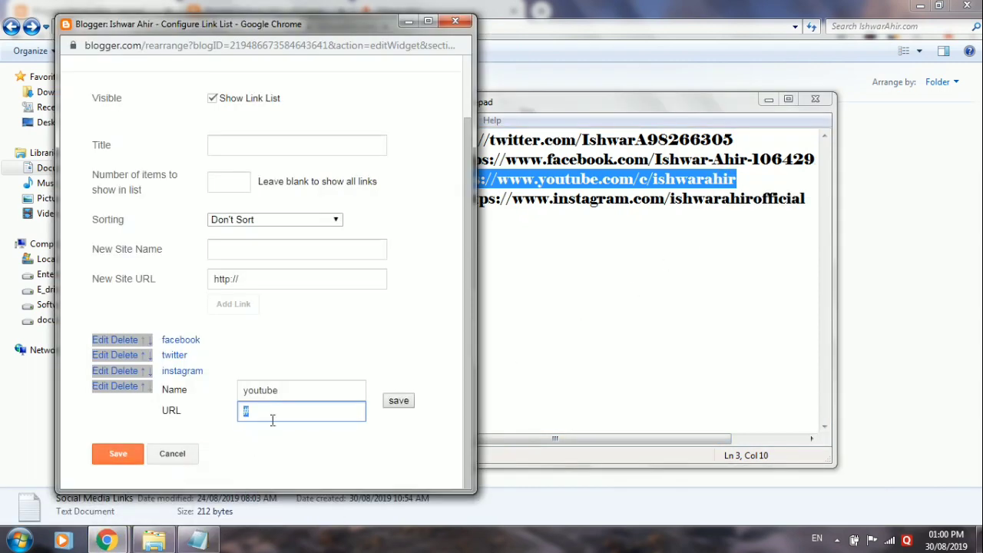
key("ctrl+v")
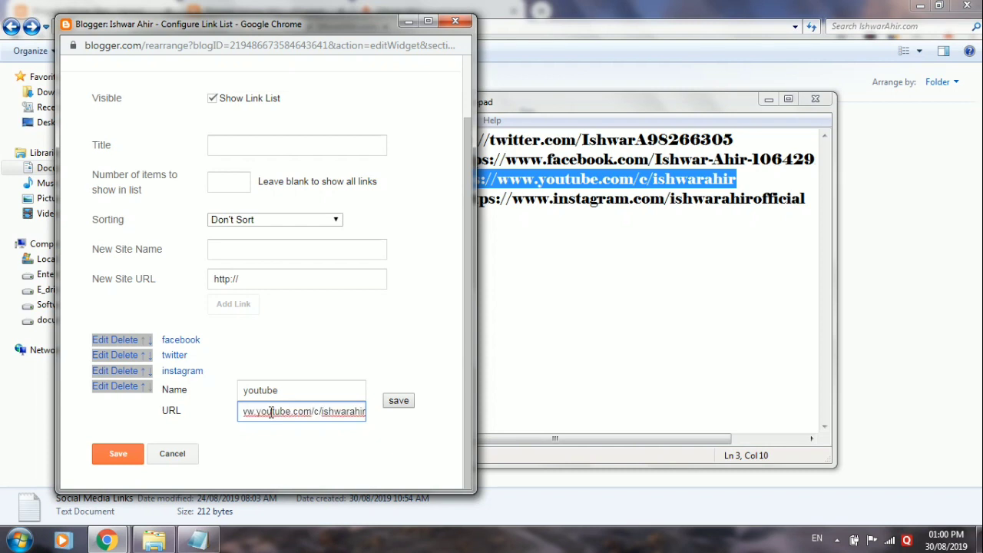
left_click(394, 403)
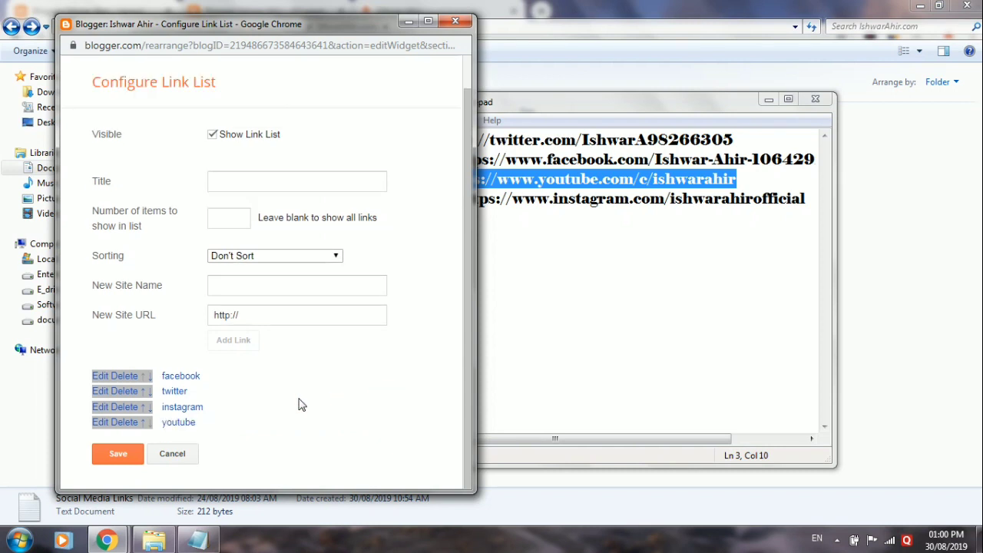
- Move the youtube link up to second place, above twitter, and save the link list
left_click(148, 408)
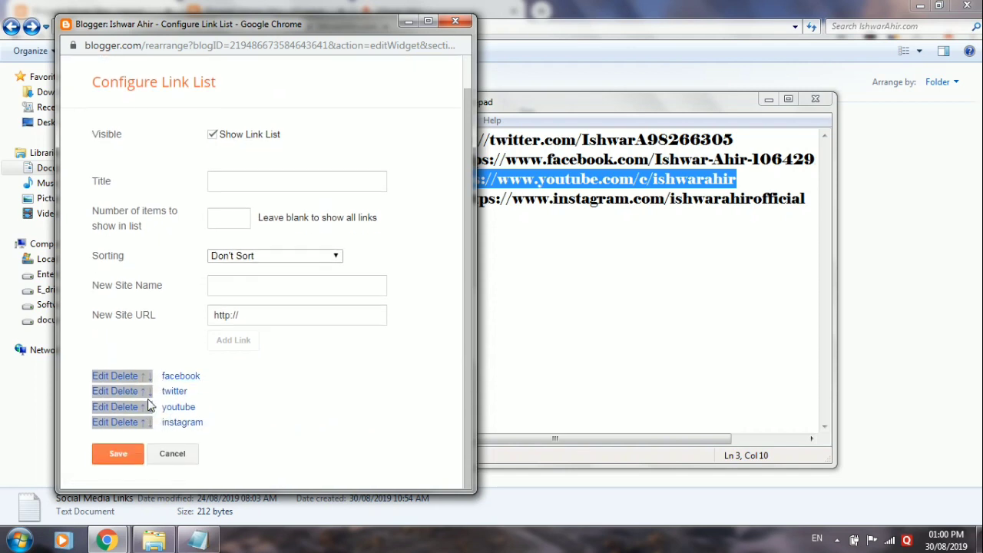
left_click(146, 405)
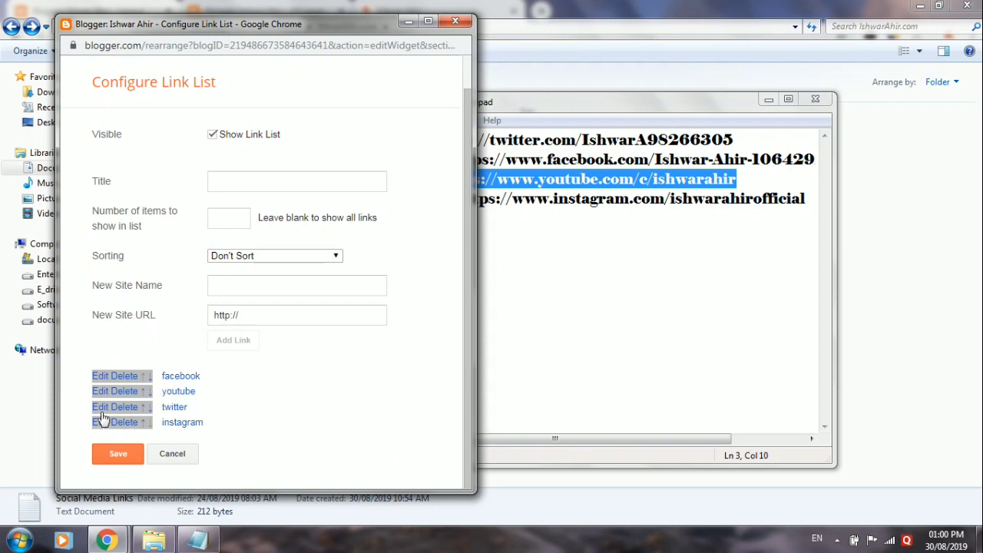
left_click(123, 452)
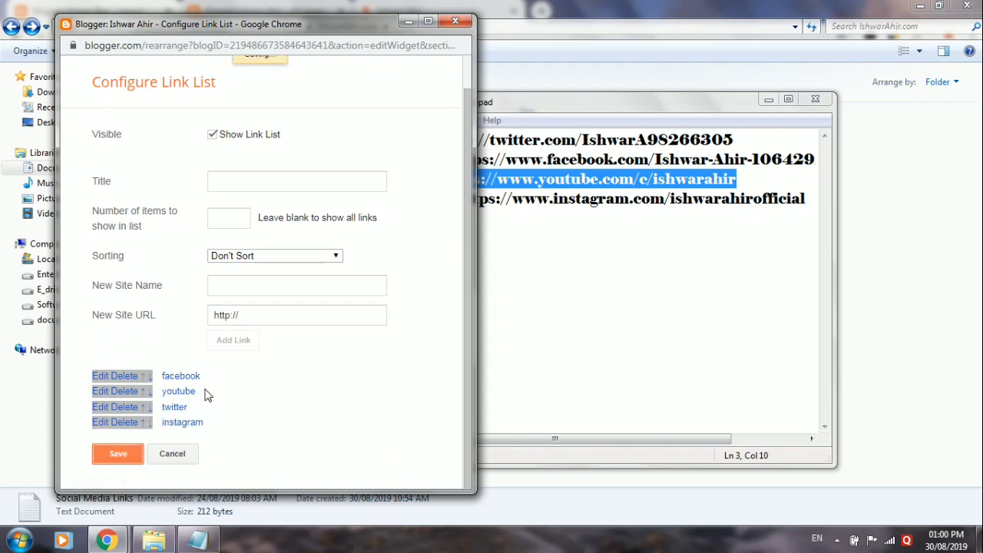
- Close the text file and folder windows, and reload the live blog to check its header icons and sidebar
left_click(816, 99)
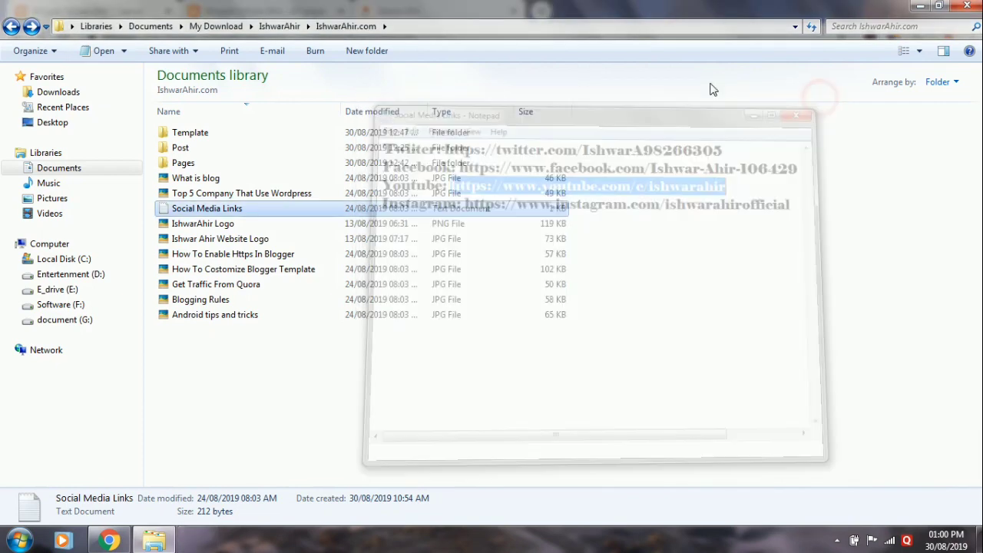
left_click(972, 6)
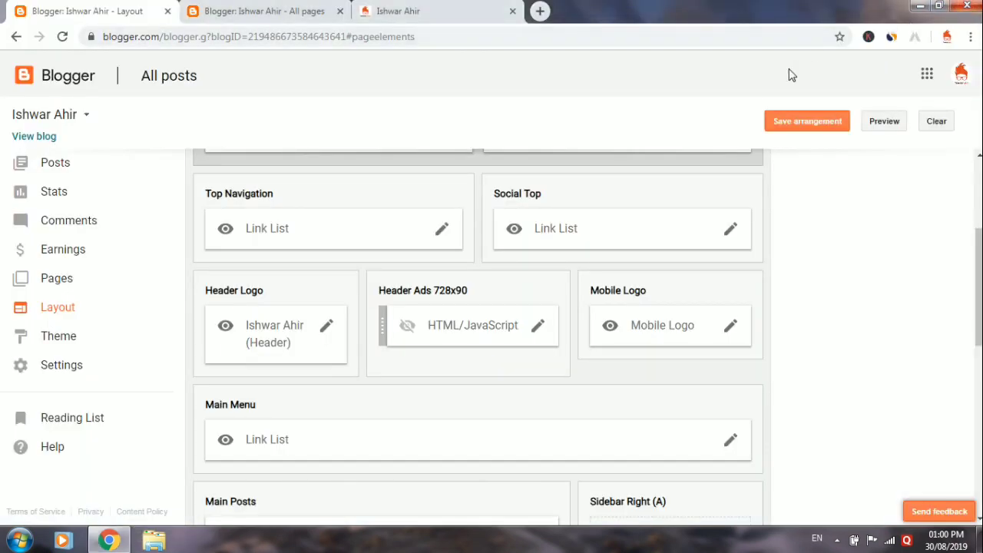
left_click(272, 8)
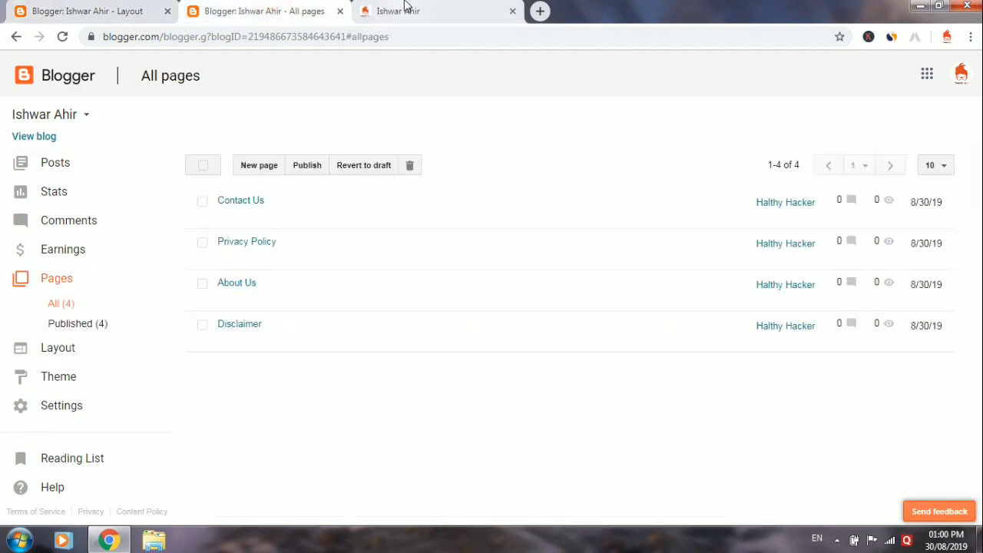
left_click(405, 9)
right_click(407, 106)
left_click(477, 150)
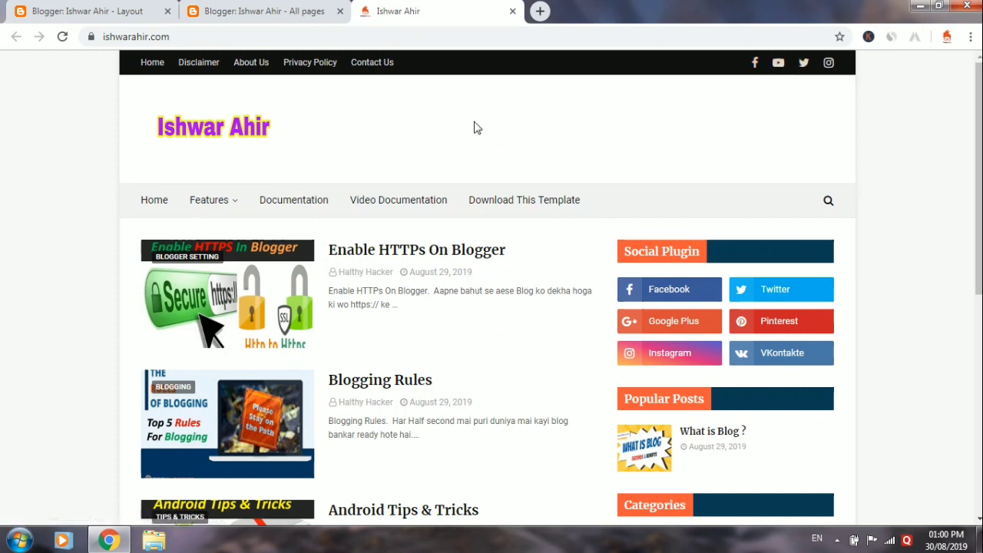
scroll(474, 127, "down", 1)
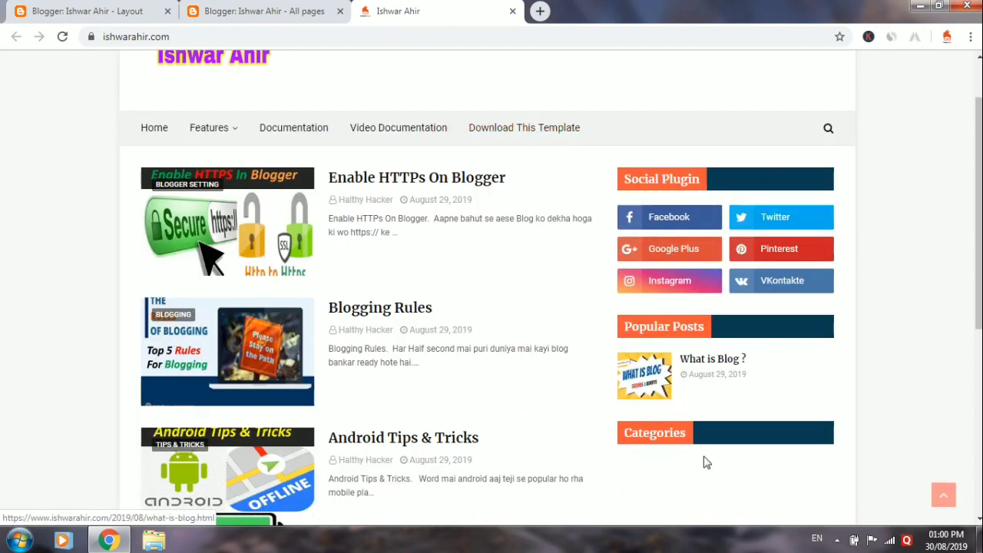
- Remove the Featured Post gadget from Sidebar Right (A) in the blog layout
left_click(111, 9)
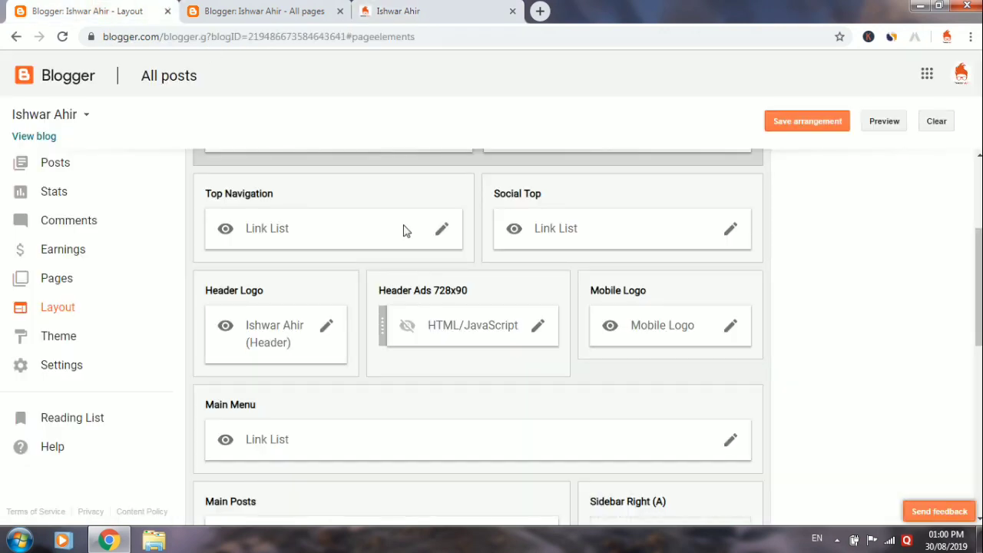
scroll(442, 258, "down", 2)
scroll(443, 256, "down", 1)
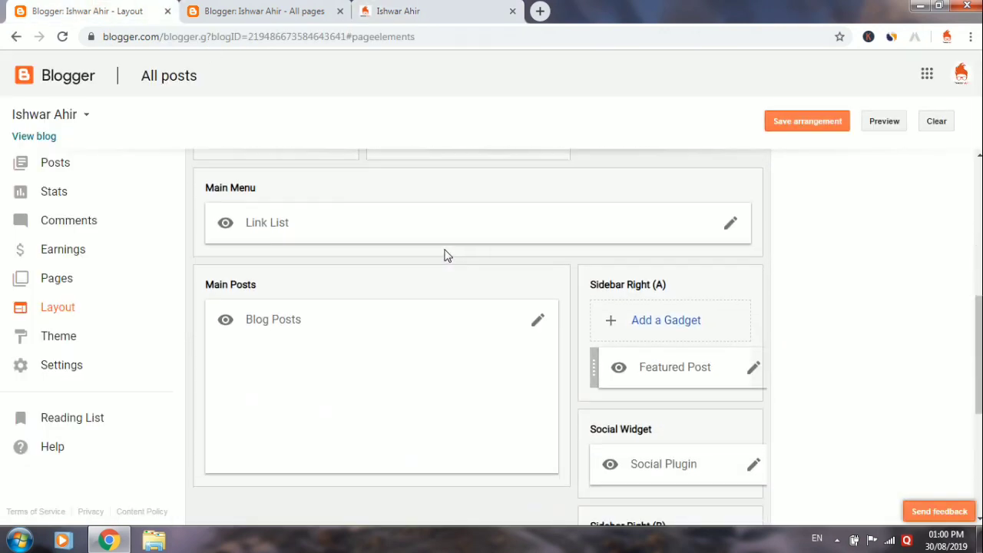
scroll(581, 308, "down", 1)
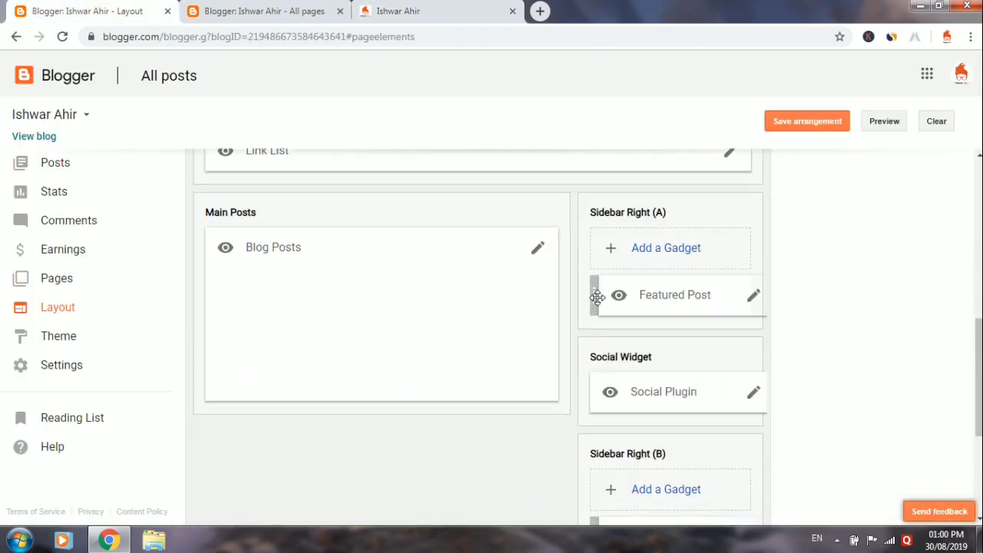
left_click(754, 298)
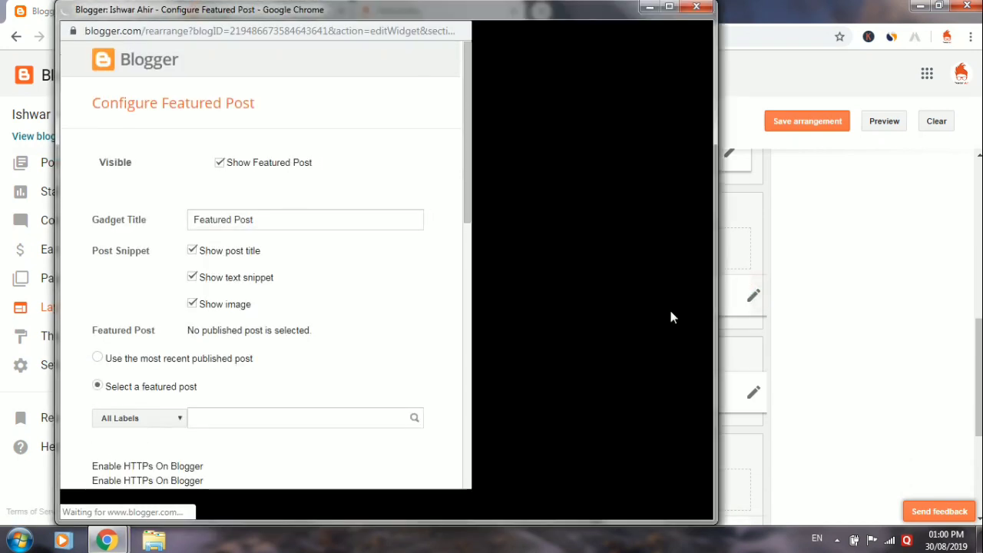
scroll(345, 287, "down", 2)
scroll(268, 448, "down", 3)
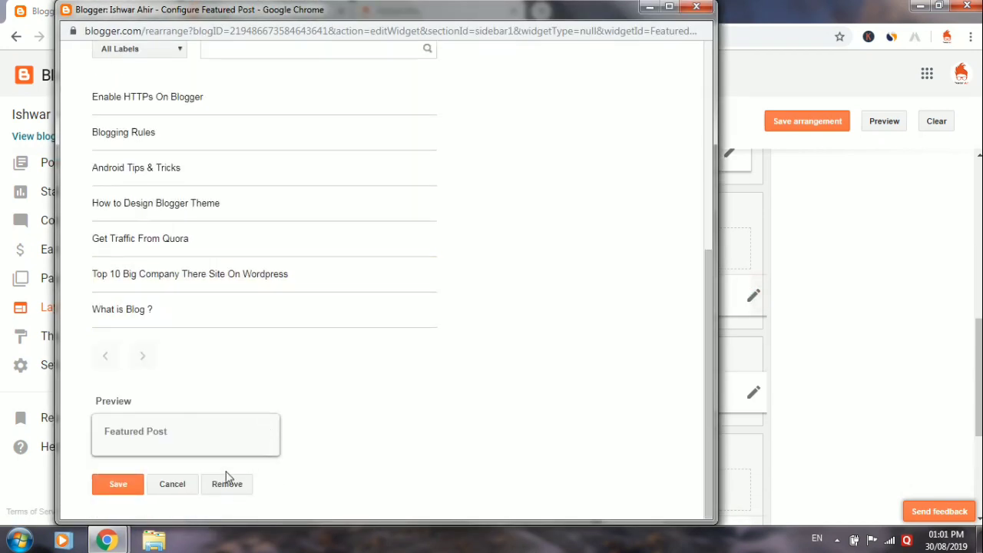
left_click(206, 484)
left_click(461, 123)
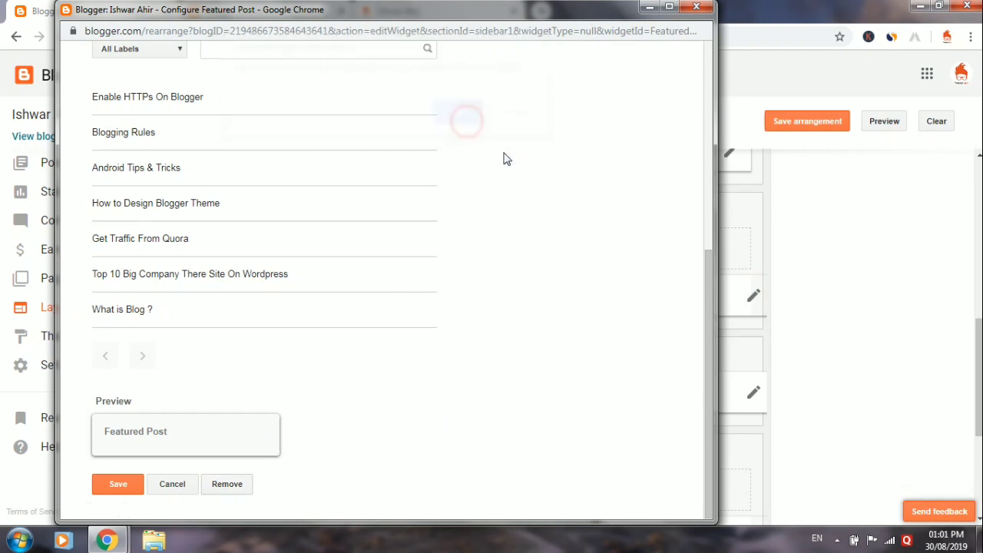
- Add a Blog Search gadget titled Search This Blog to Sidebar Right (A)
scroll(687, 236, "down", 1)
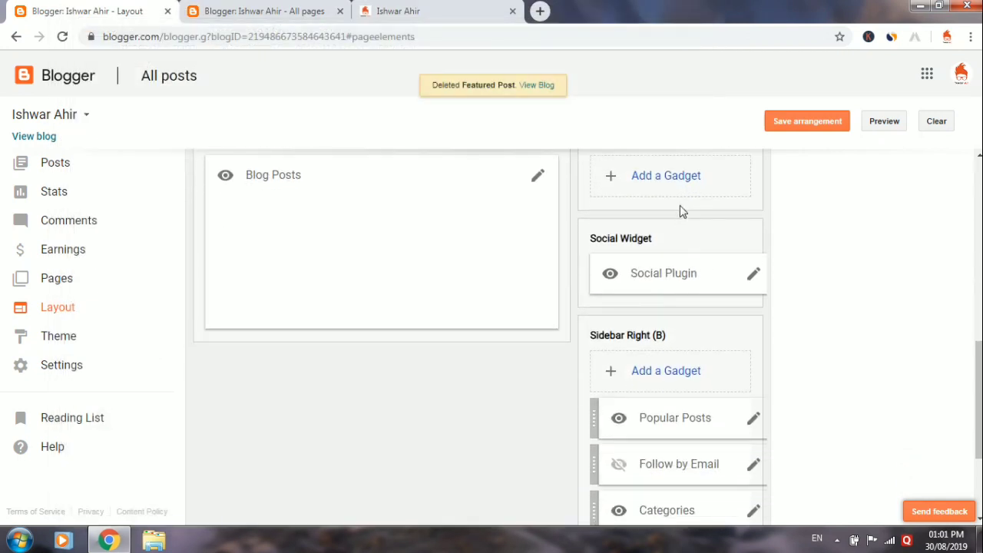
left_click(658, 182)
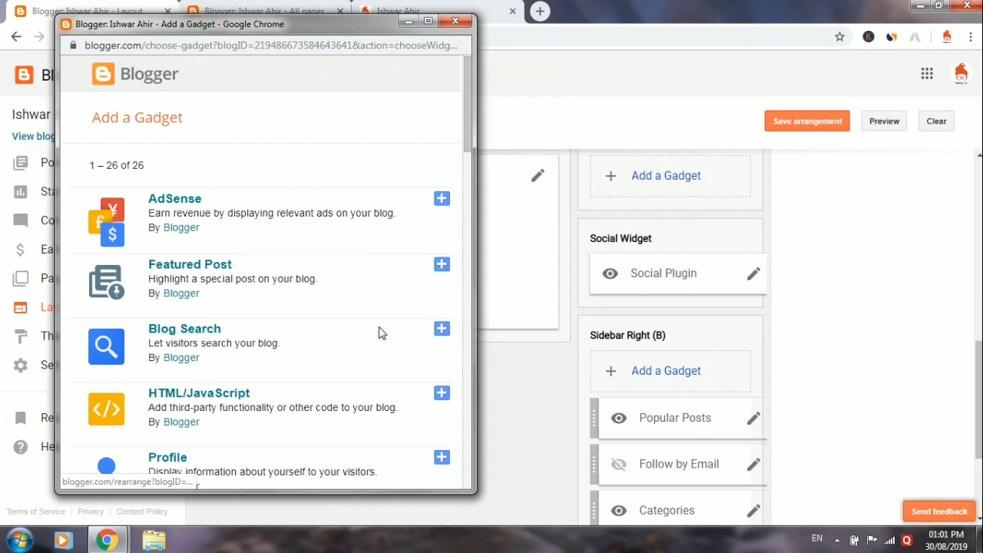
left_click(442, 329)
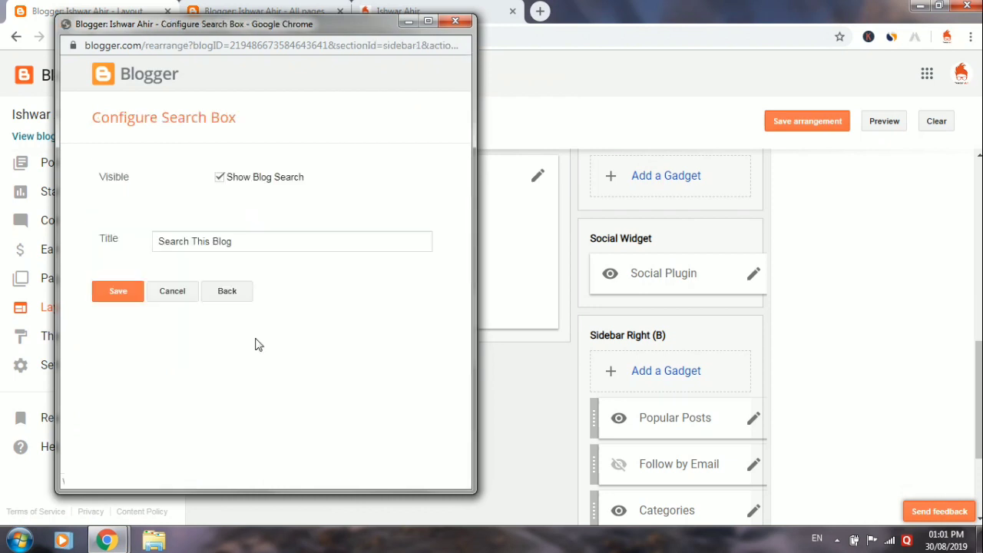
left_click(119, 294)
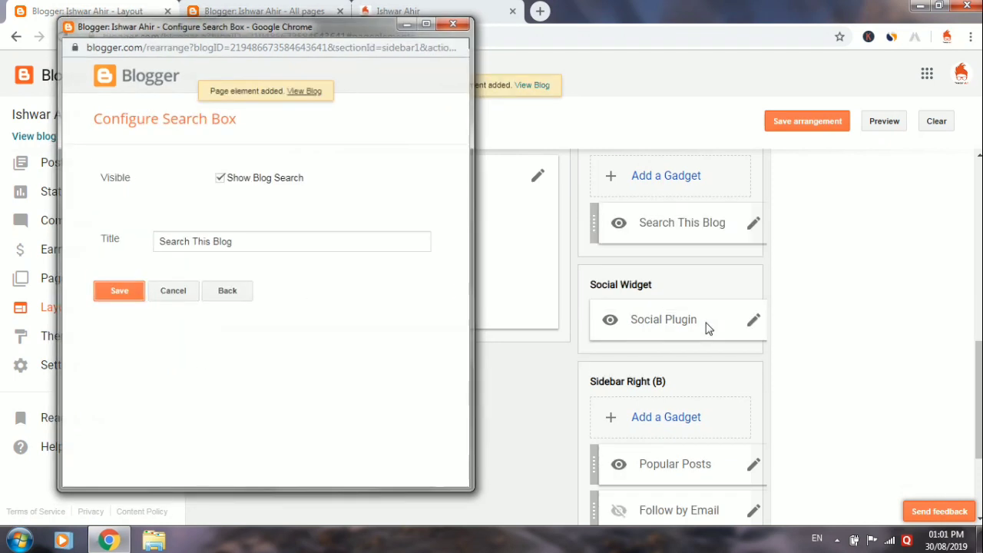
- Hide the Social Plugin link list in the Social Widget section and save the change
scroll(692, 294, "down", 2)
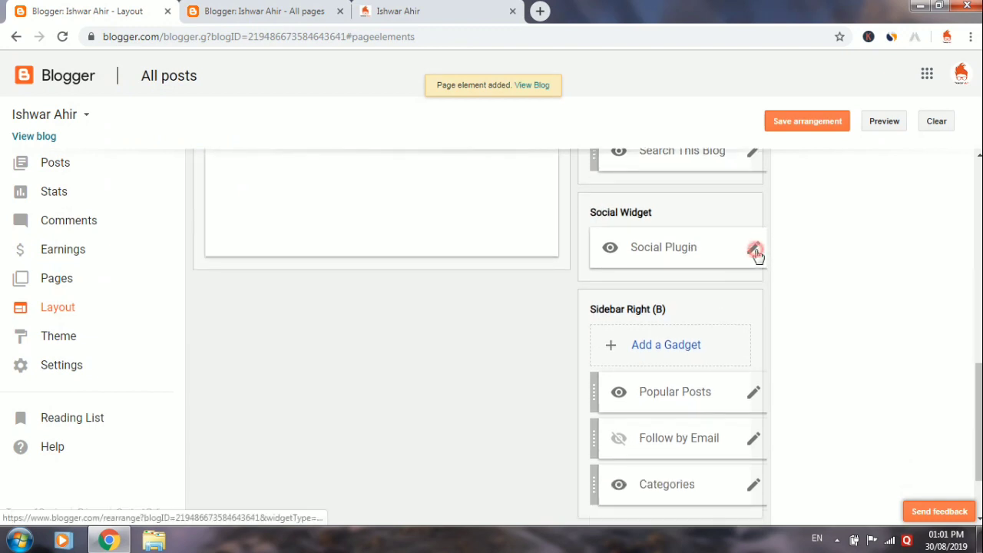
left_click(754, 247)
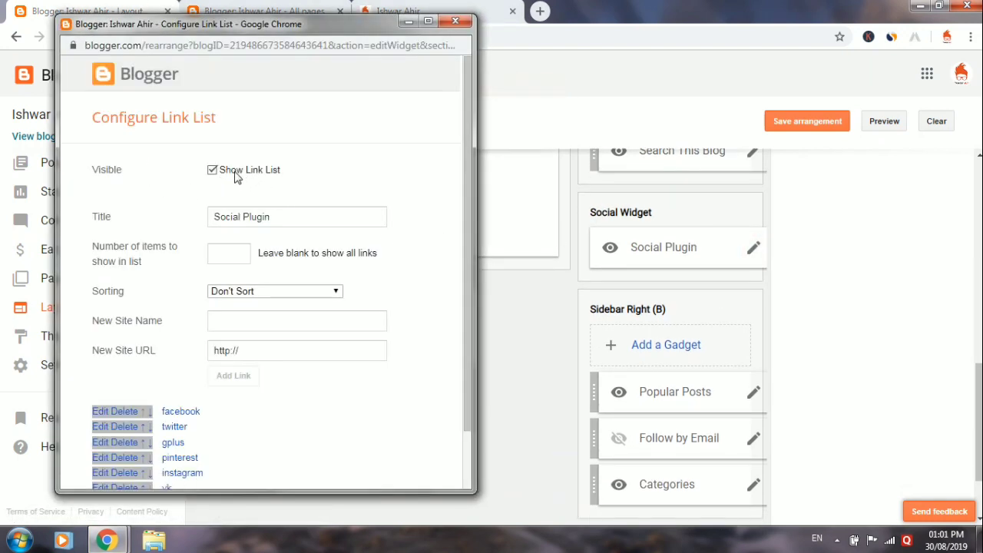
left_click(213, 169)
scroll(300, 250, "down", 2)
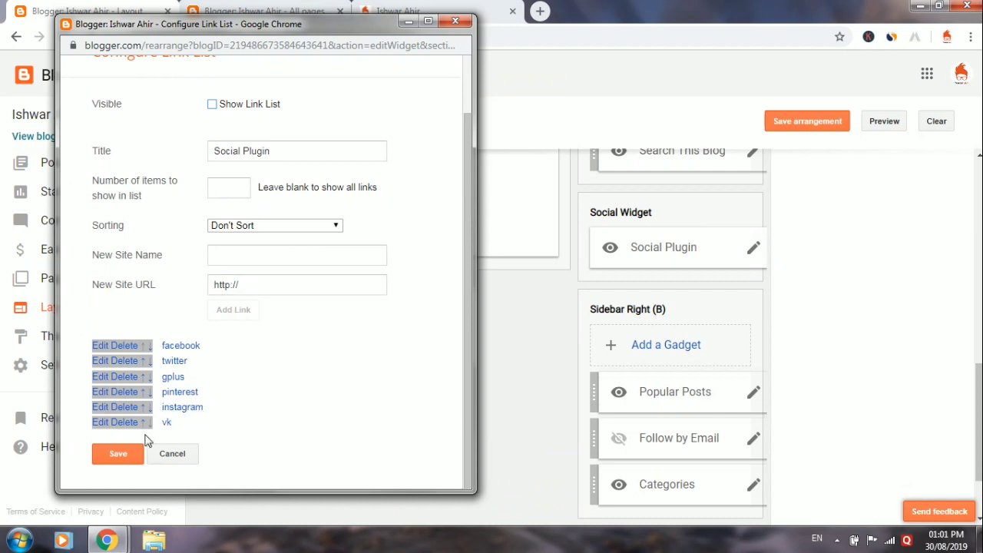
left_click(122, 455)
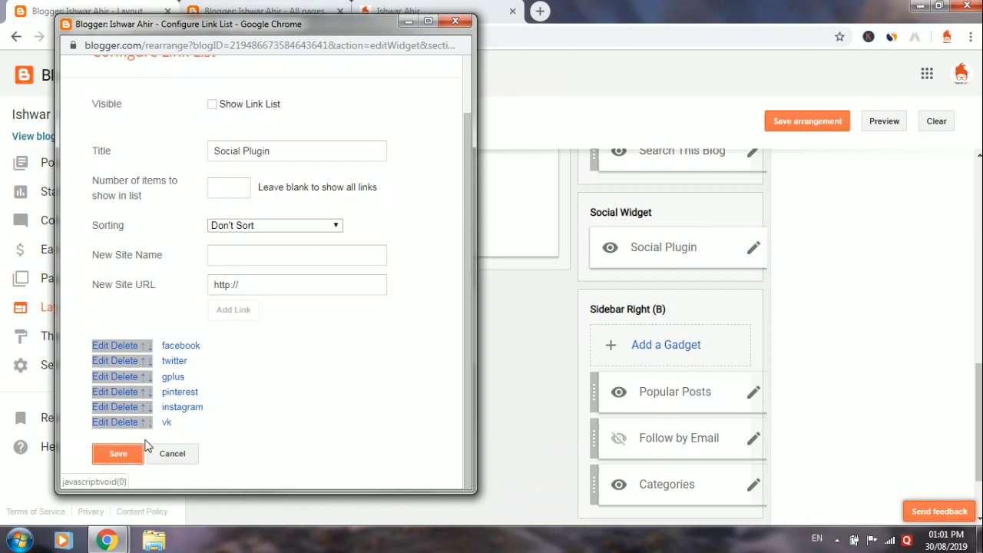
scroll(619, 322, "down", 1)
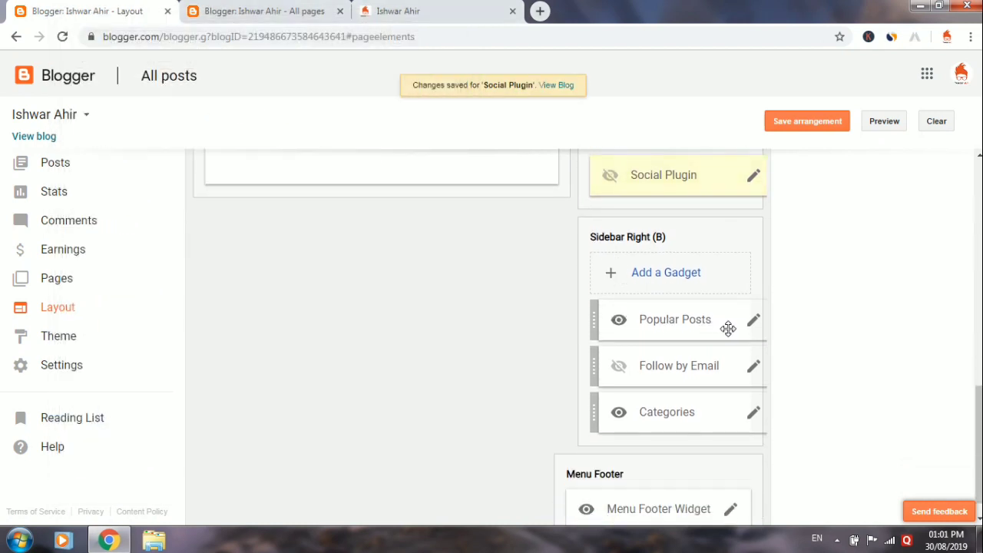
- Configure the Popular Posts gadget to show up to 4 most viewed posts from the last 30 days, and save it
left_click(755, 322)
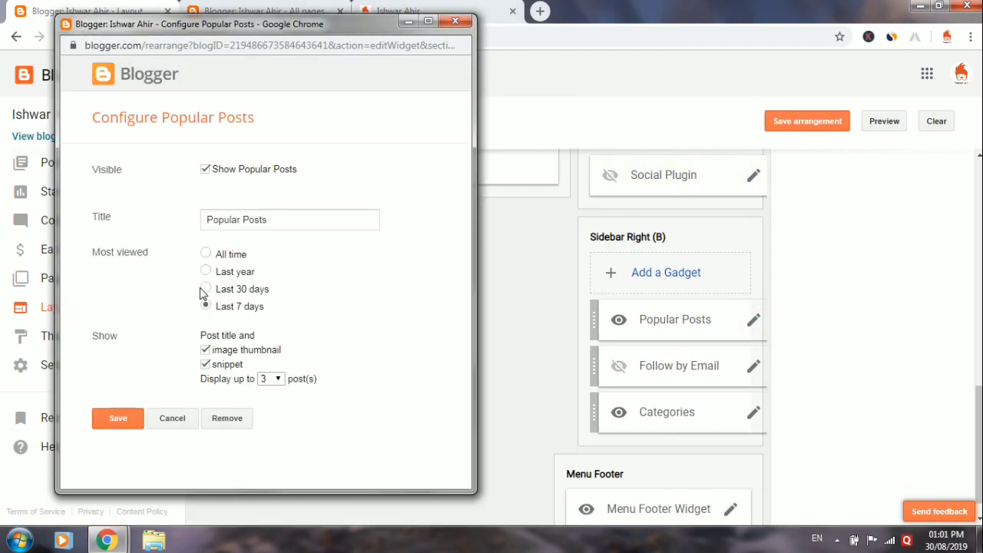
left_click(208, 290)
left_click(274, 381)
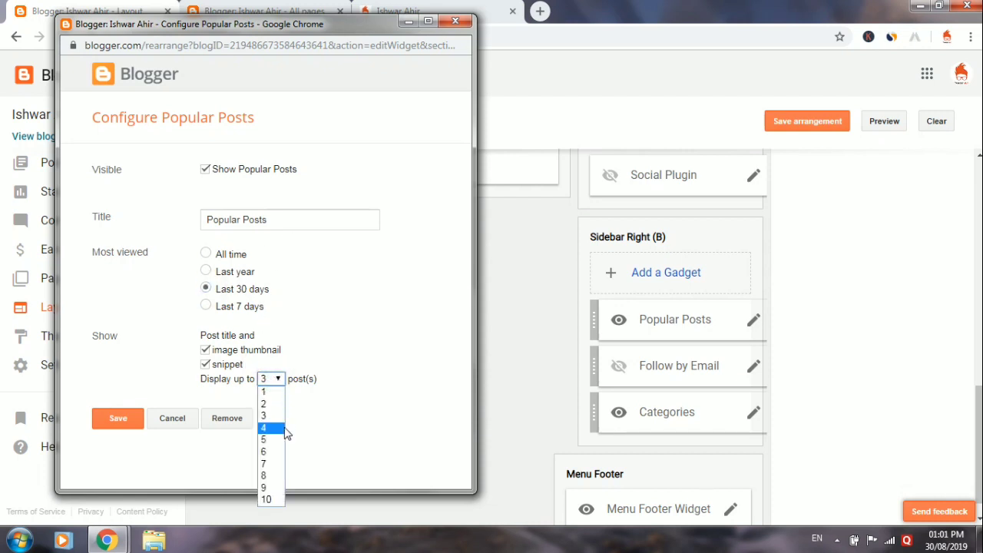
left_click(280, 428)
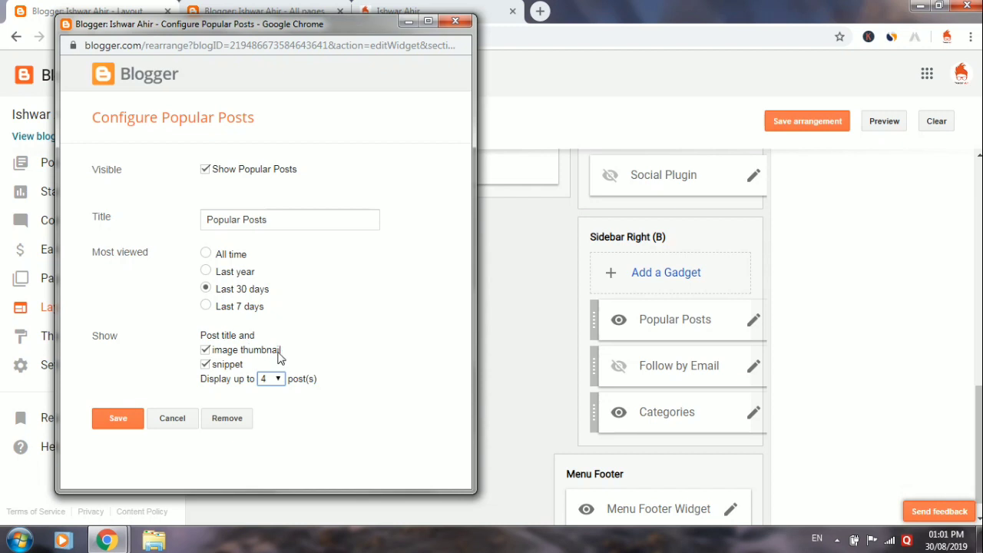
left_click(119, 419)
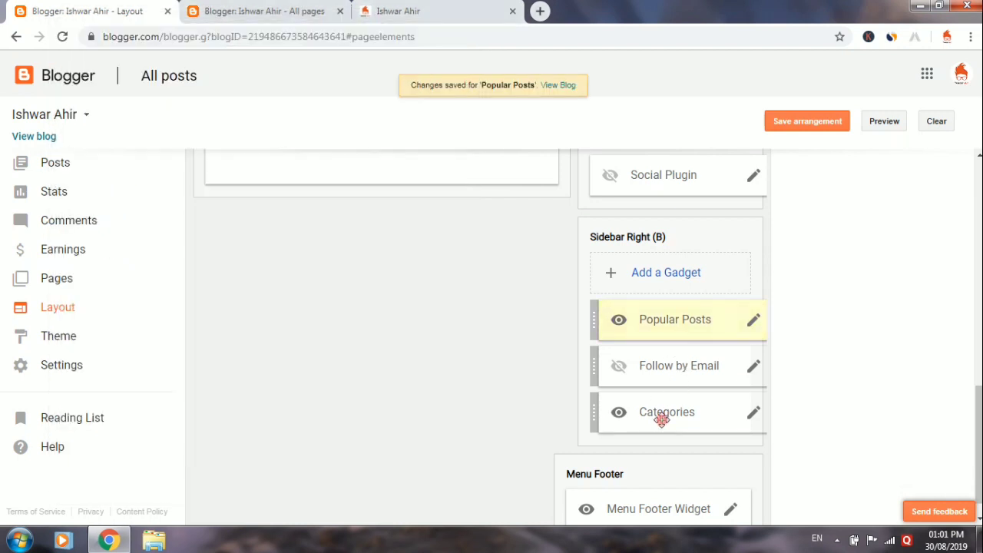
- Move the Categories gadget above Follow by Email in Sidebar Right (B), and set it to show all labels
left_click_drag(661, 417, 661, 378)
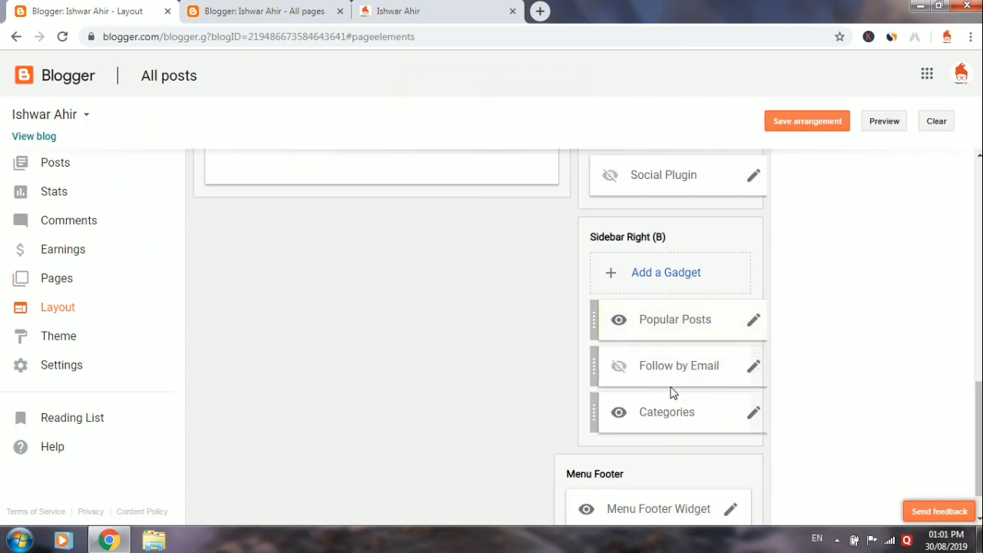
left_click_drag(687, 411, 708, 364)
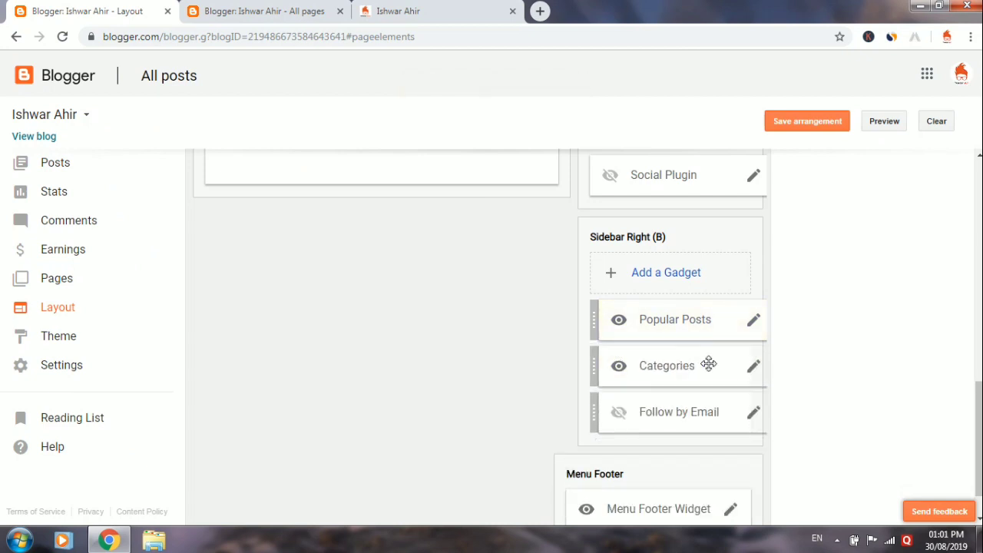
left_click(754, 373)
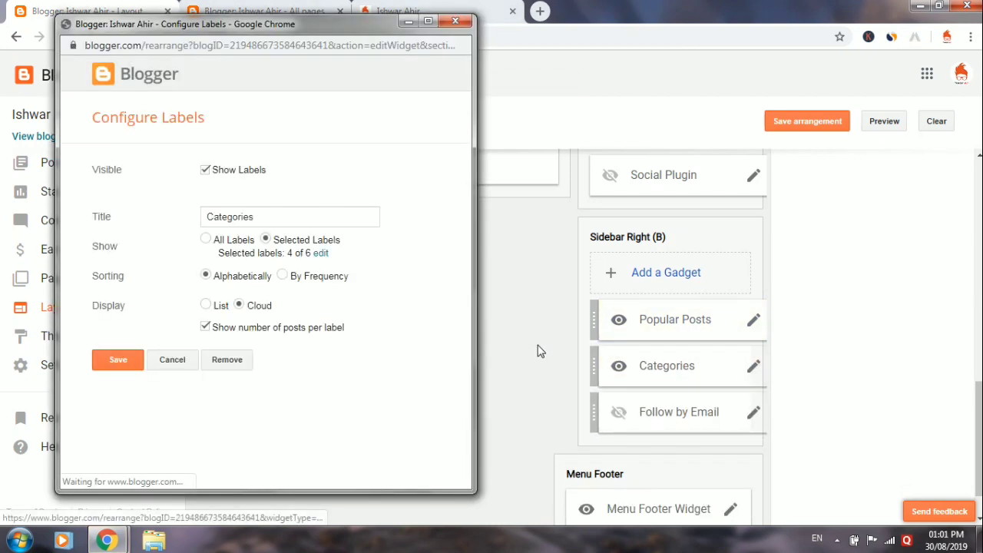
left_click(208, 240)
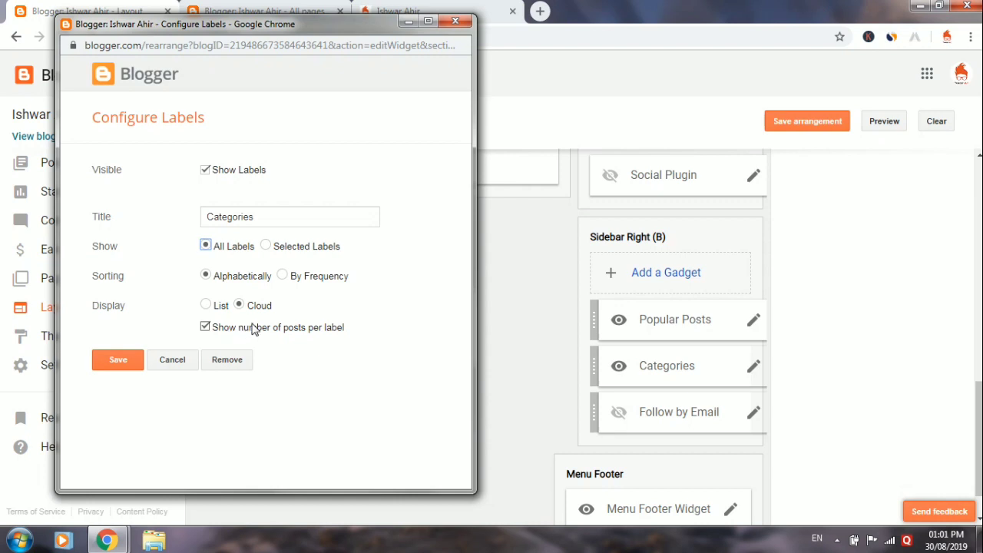
left_click(130, 361)
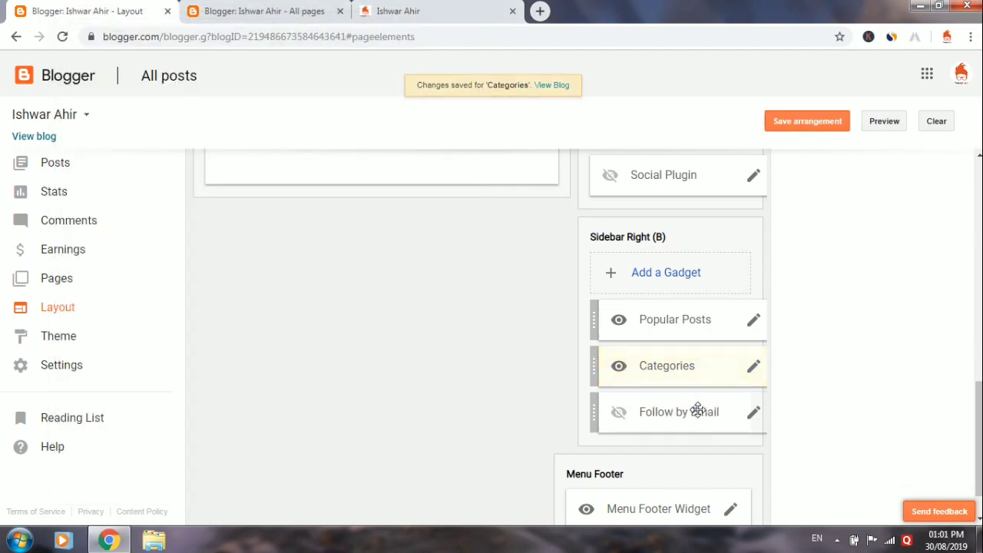
- Make the Follow by Email gadget visible in Sidebar Right (B), and save the layout arrangement
left_click(753, 421)
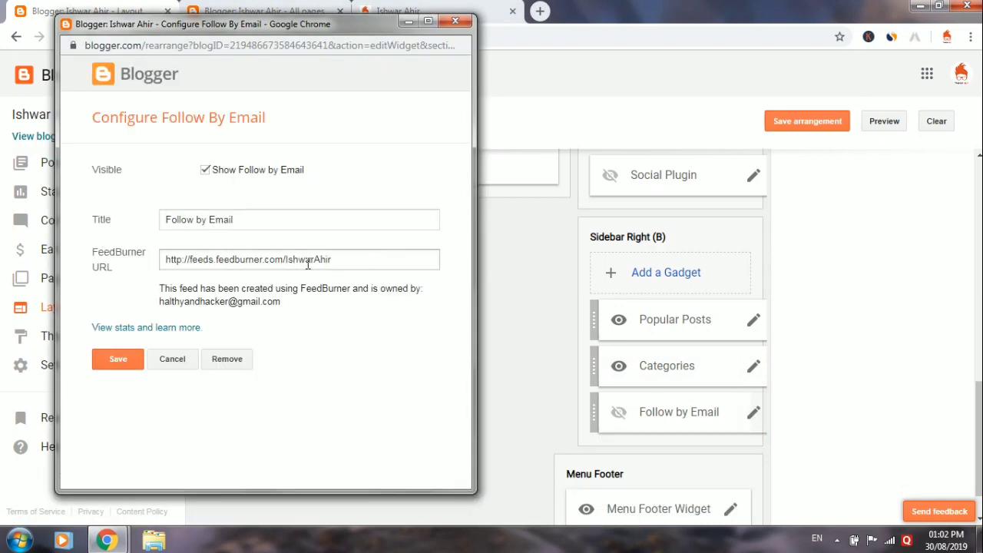
left_click(307, 263)
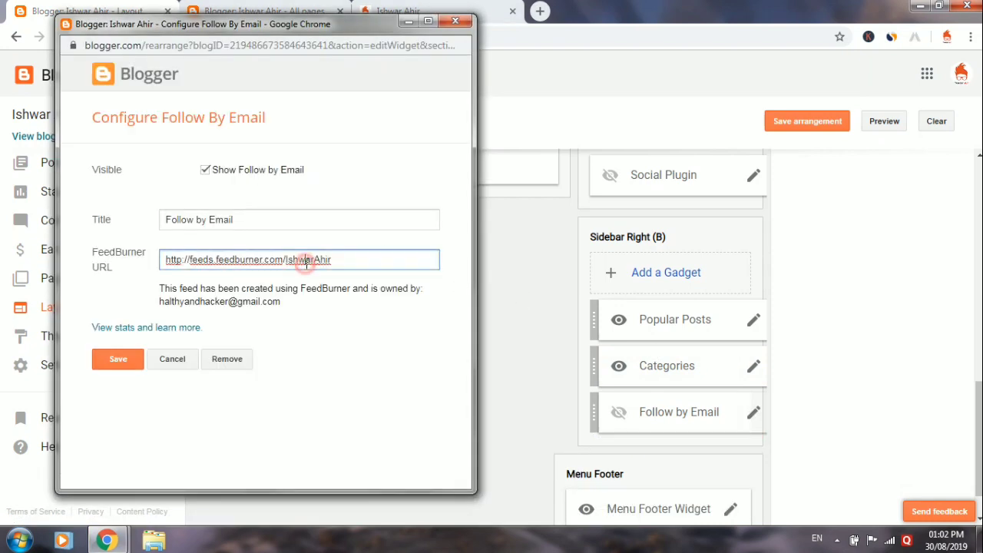
left_click(120, 359)
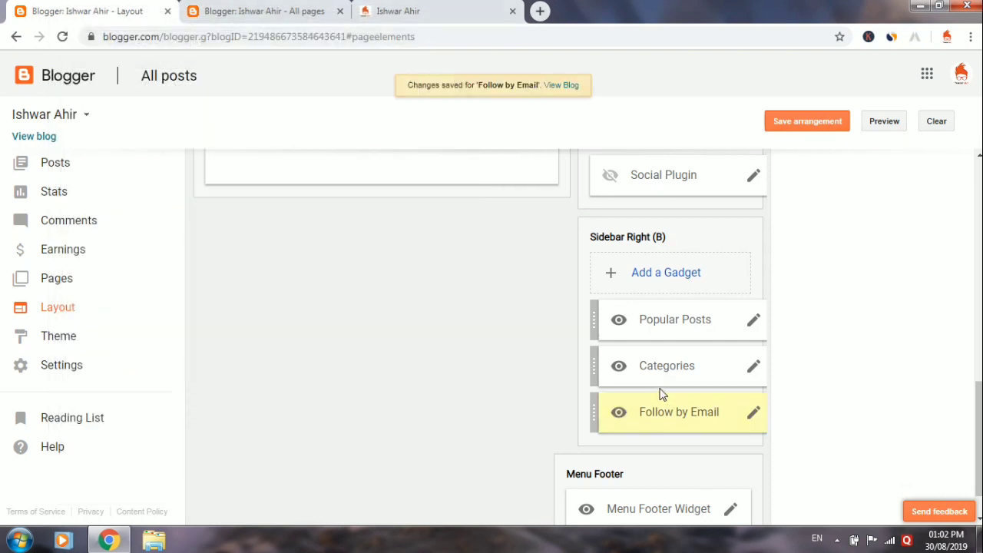
scroll(672, 394, "down", 1)
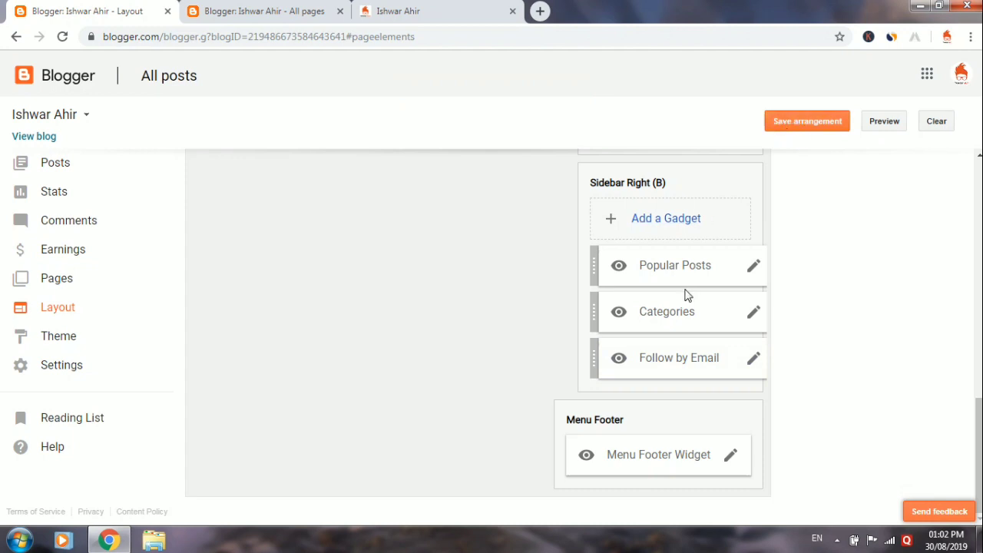
left_click(807, 123)
- Reload the live blog and check its search, popular posts, categories and email gadgets down to the footer
left_click(409, 8)
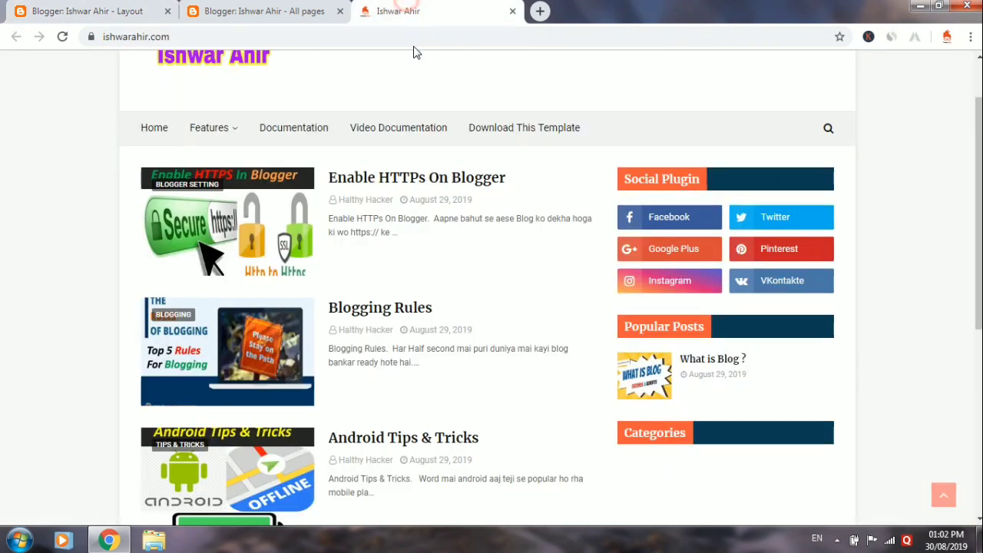
right_click(358, 90)
left_click(400, 129)
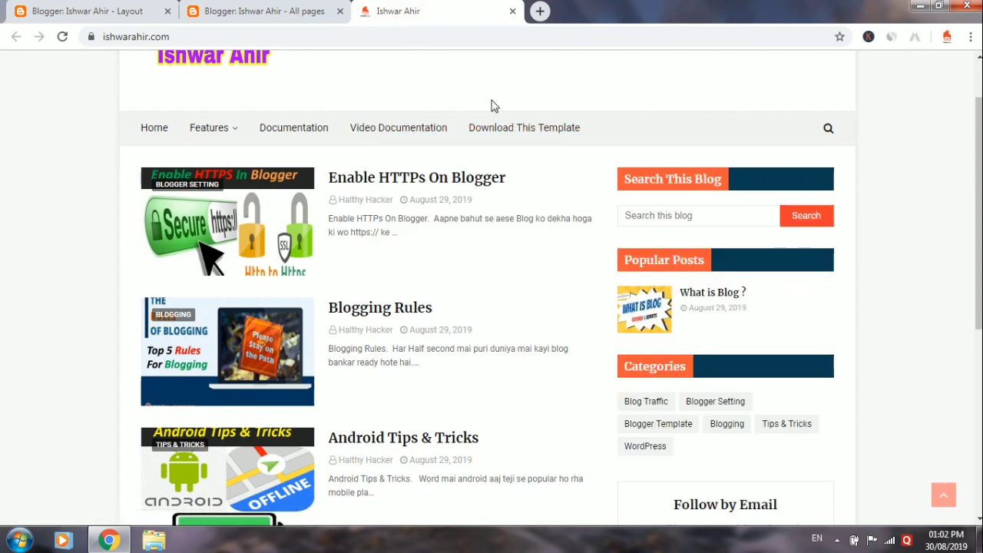
scroll(542, 208, "down", 1)
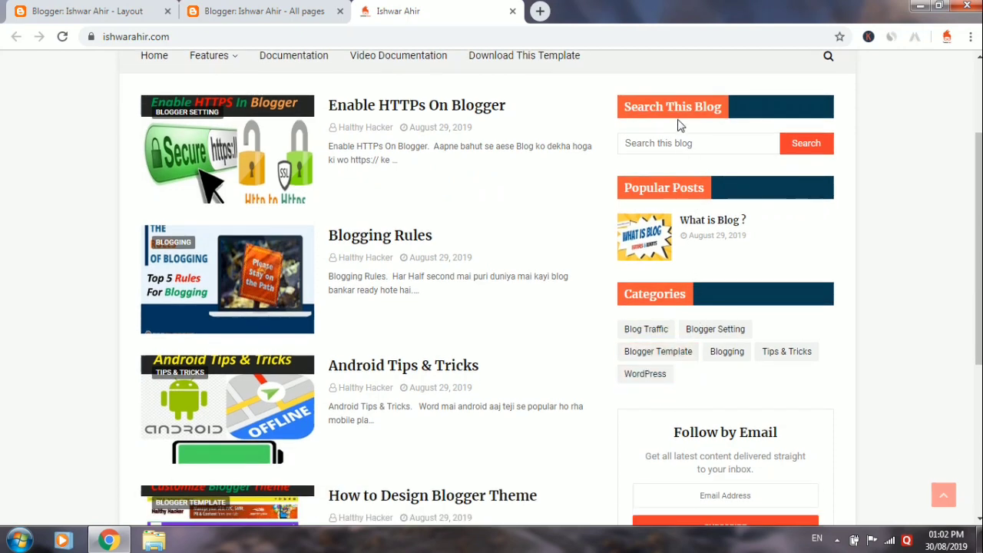
scroll(731, 286, "down", 1)
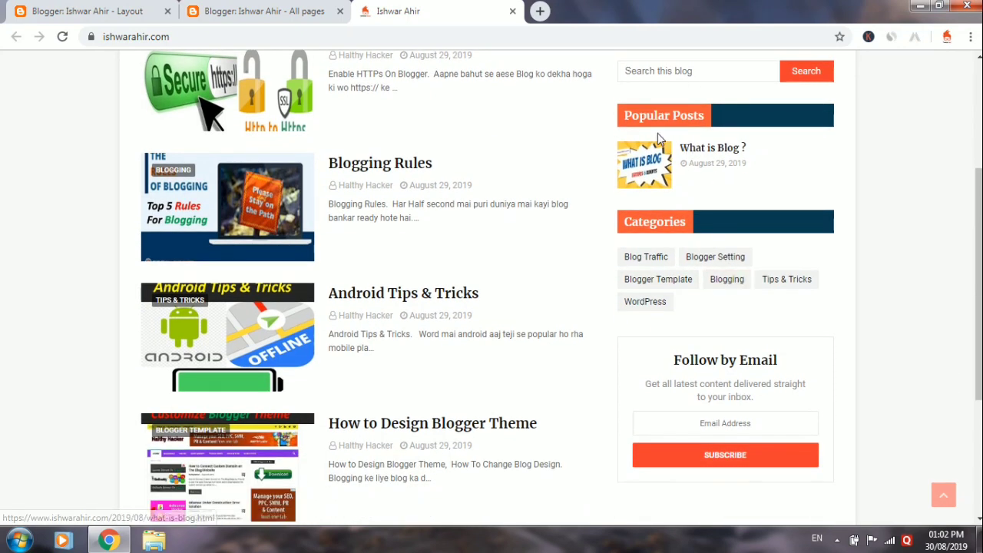
scroll(729, 274, "down", 2)
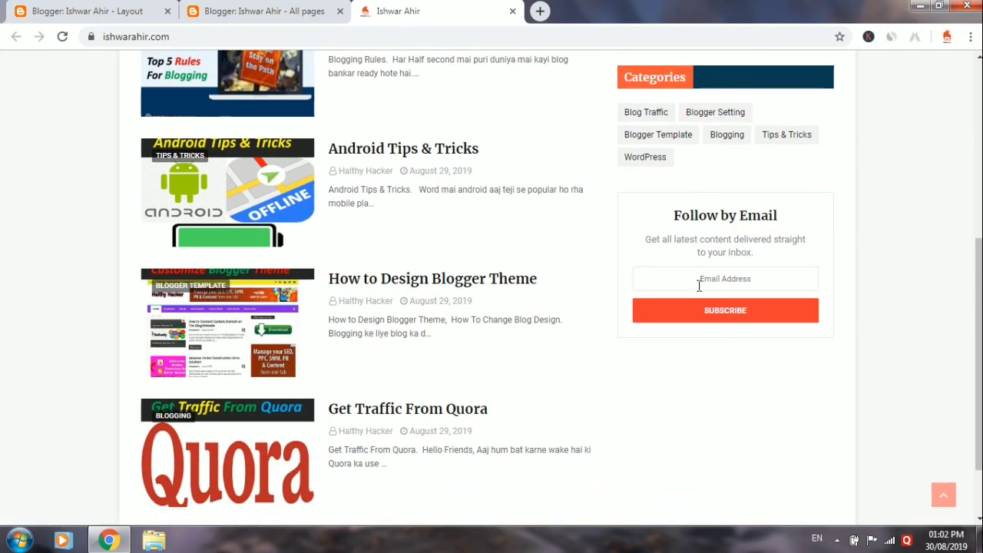
scroll(709, 342, "down", 2)
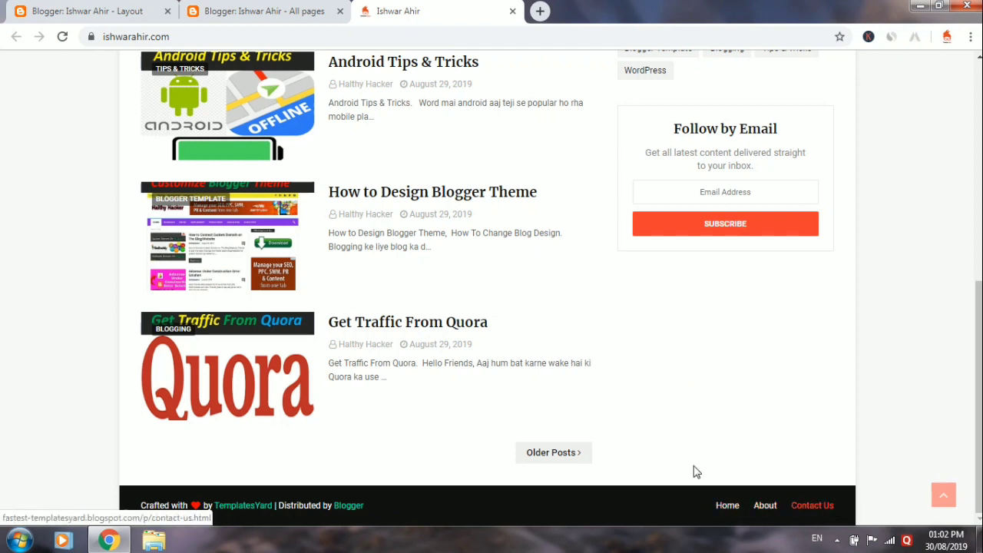
- Open the Menu Footer Widget link list in the blog layout, and save its Home link with the URL /
left_click(138, 8)
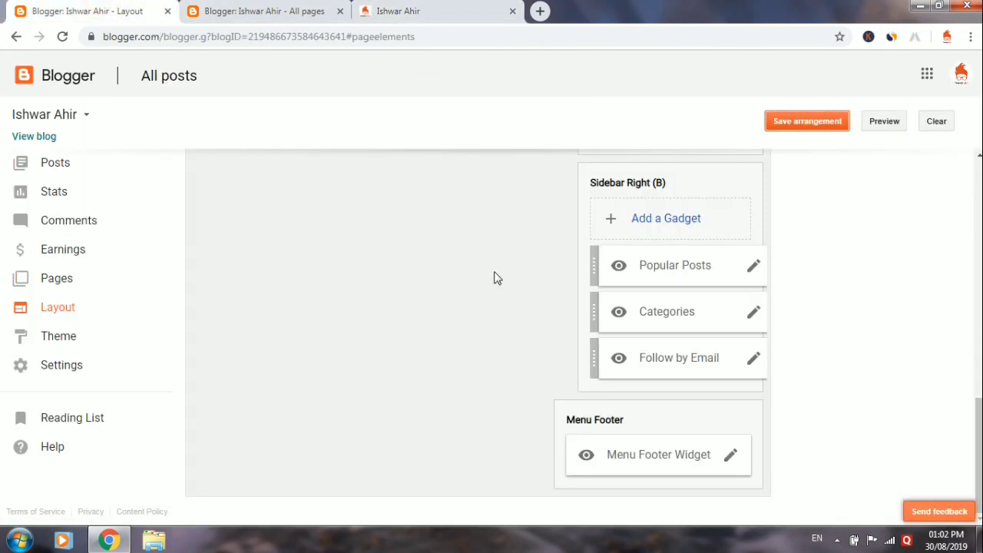
left_click(729, 462)
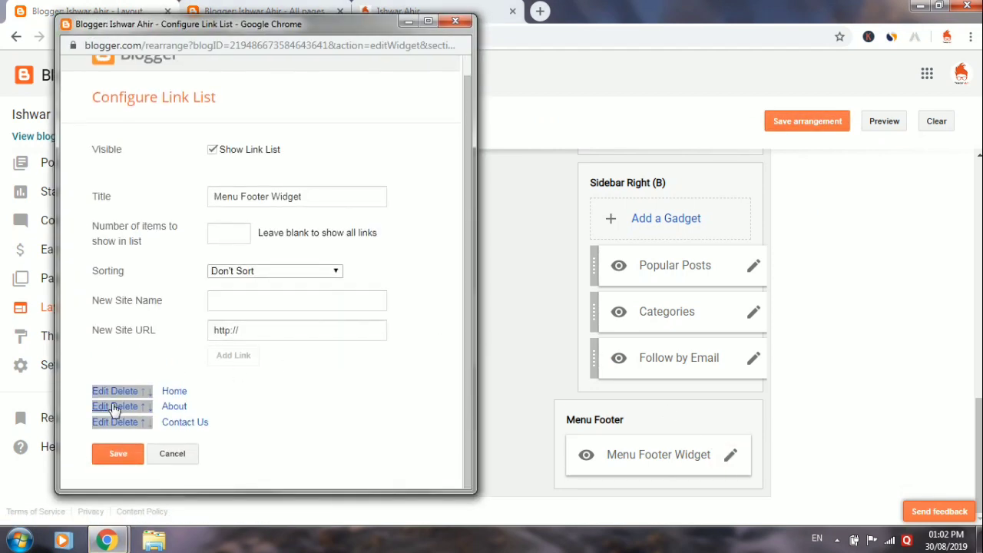
left_click(96, 394)
left_click(264, 435)
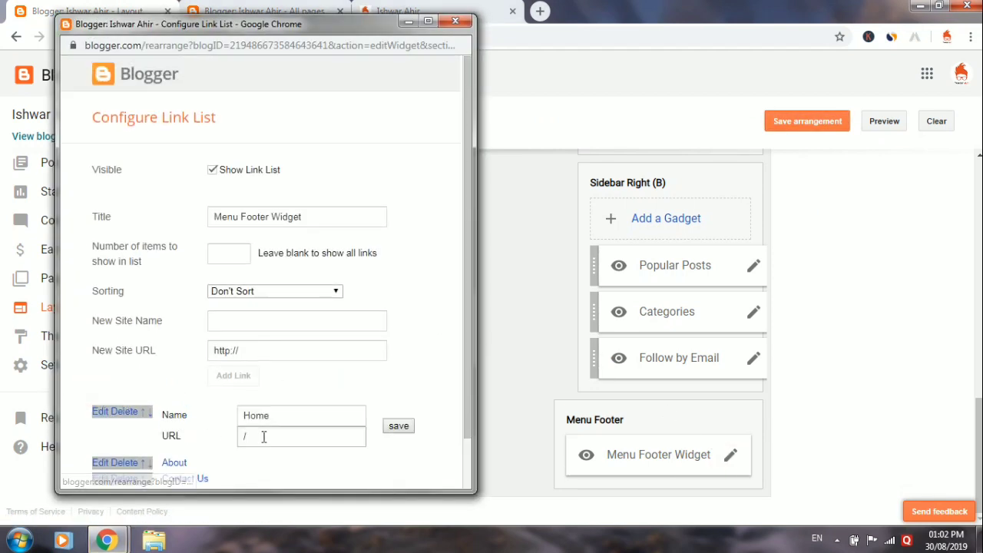
left_click(396, 428)
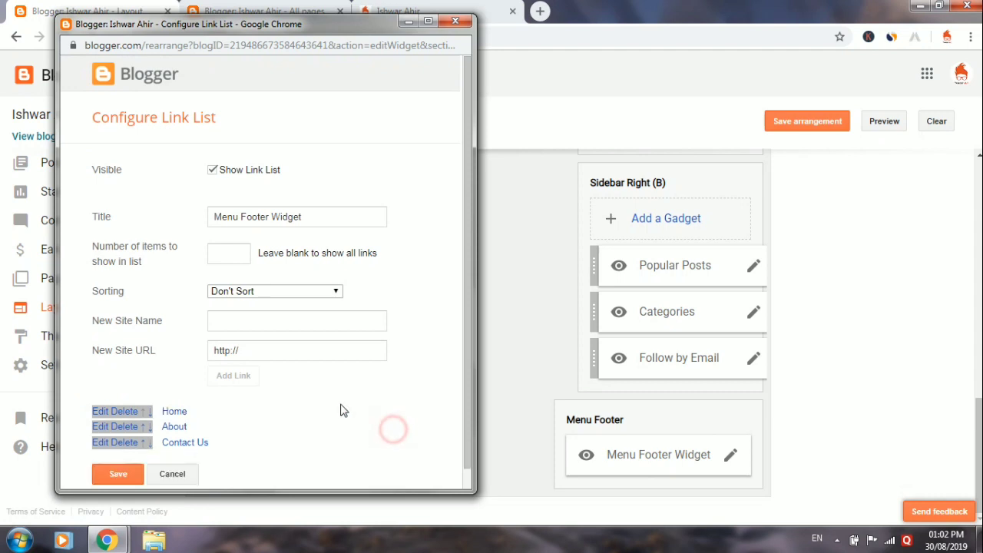
- Rename the About link in the Menu Footer Widget to About Us
left_click(100, 407)
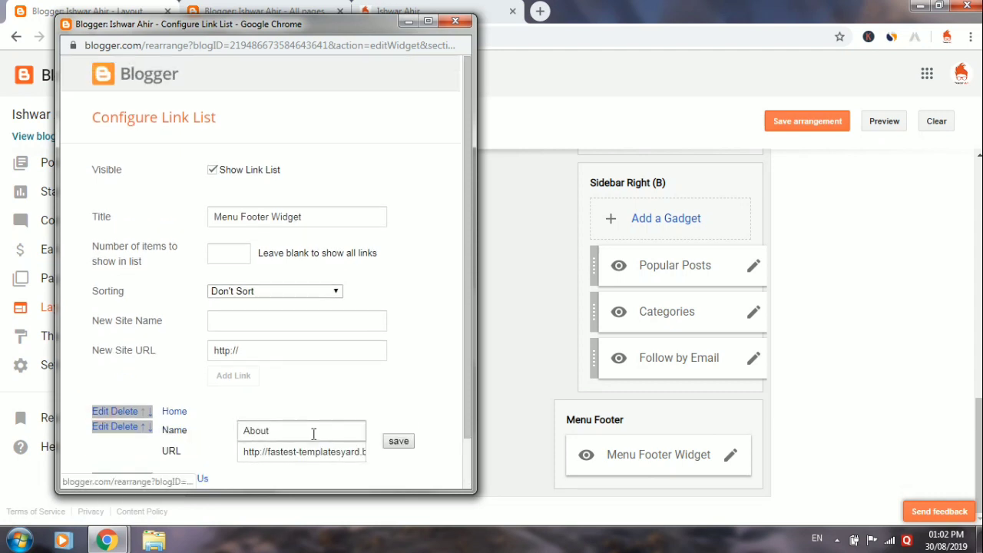
left_click(289, 382)
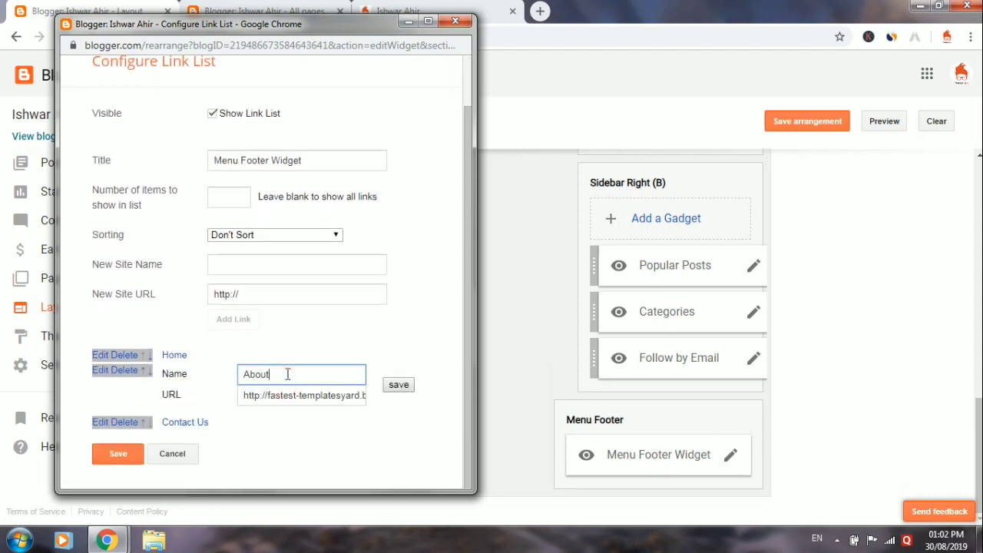
key("Caps_Lock")
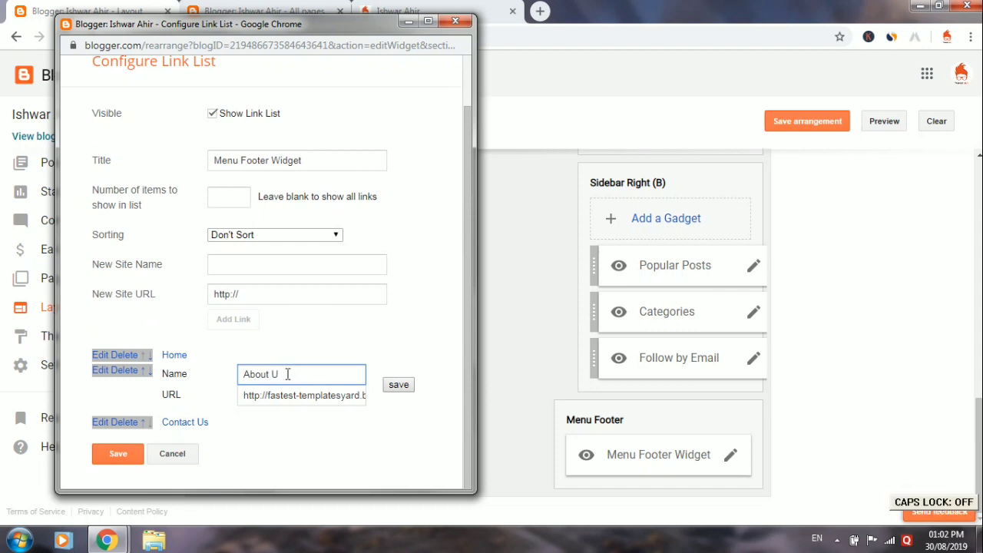
- Replace the About Us footer link's URL with the address copied from the blog's live About Us page, and save the link
triple_click(326, 394)
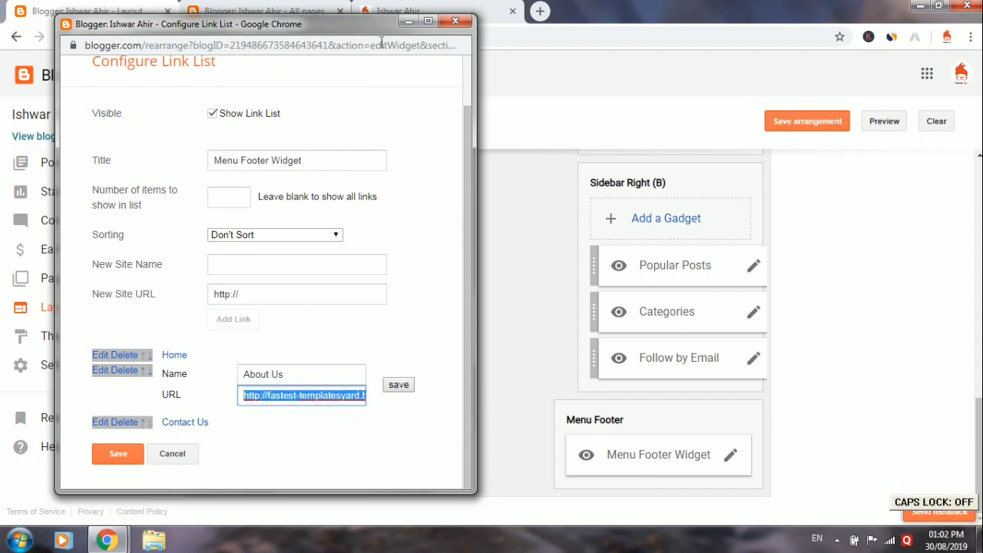
left_click(257, 11)
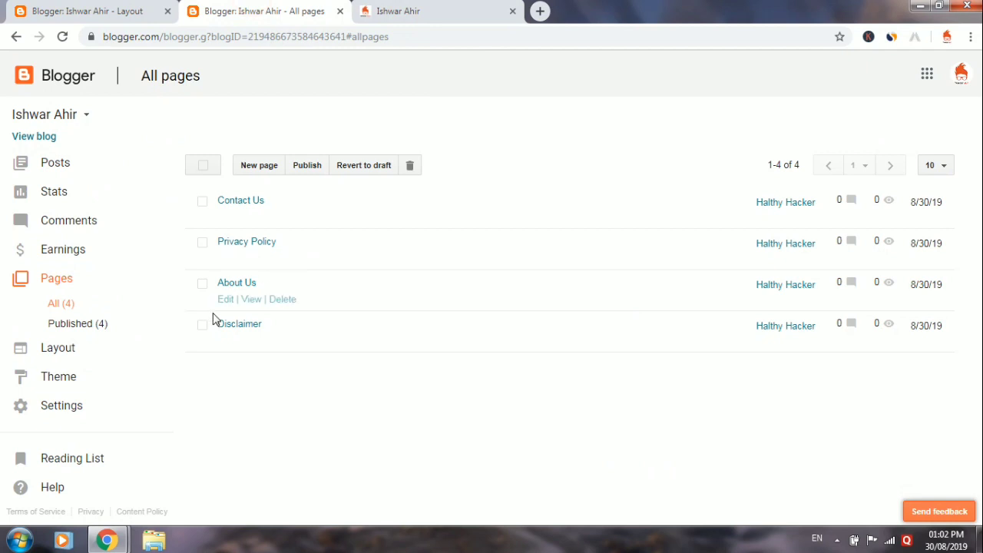
left_click(252, 299)
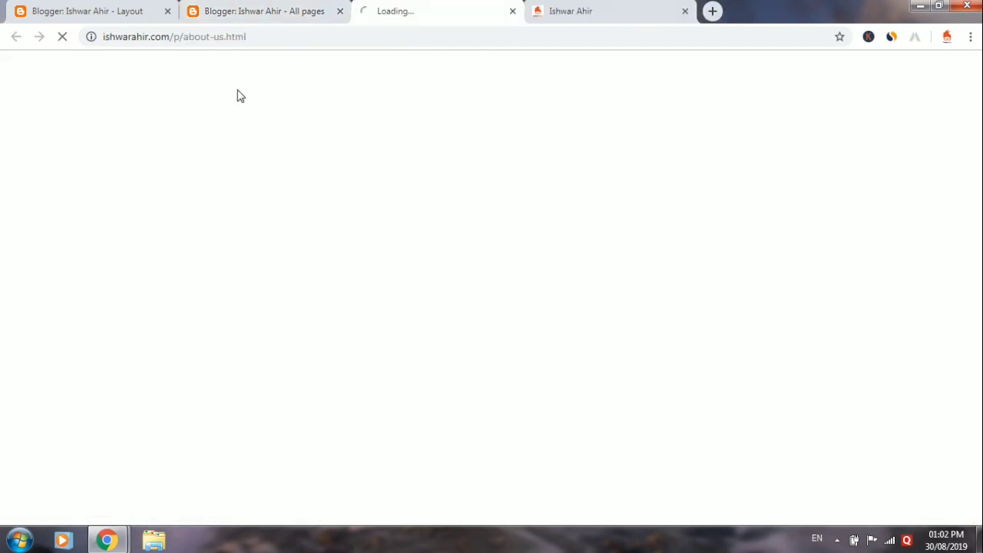
left_click(204, 40)
right_click(205, 41)
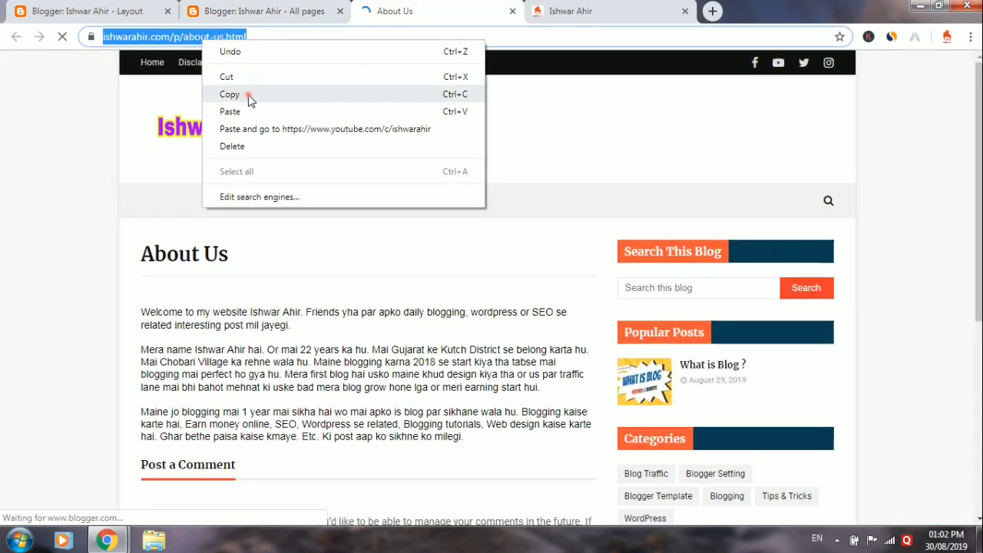
left_click(230, 94)
left_click(106, 541)
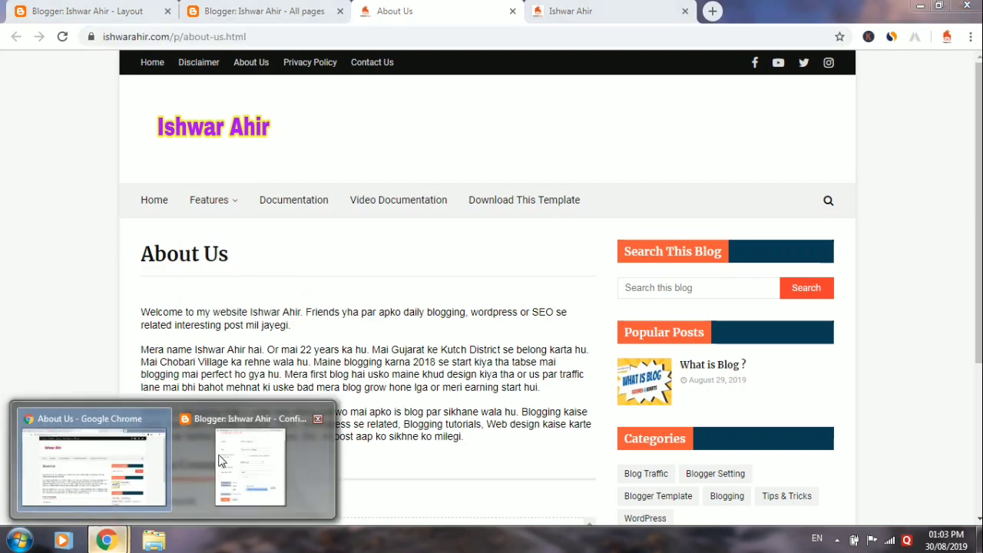
left_click(221, 460)
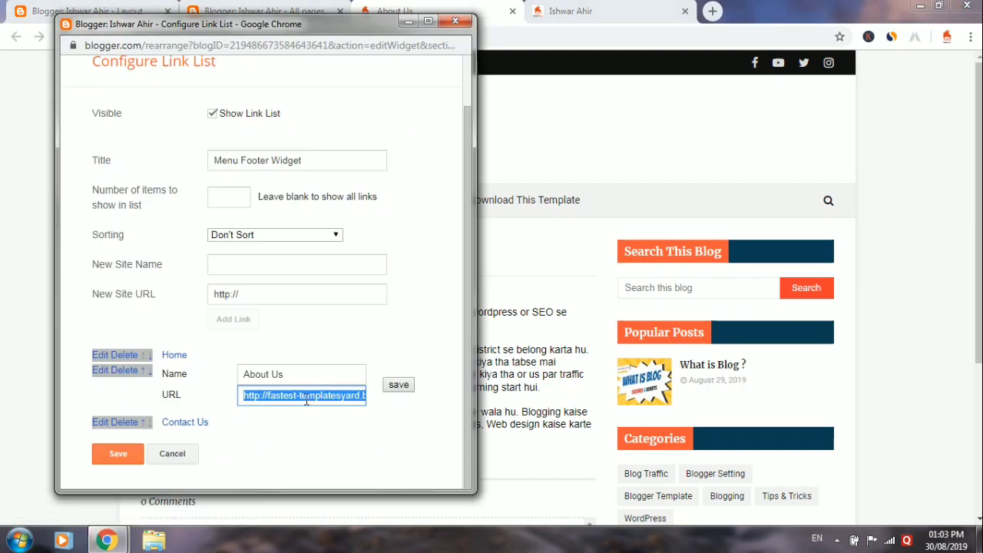
key("ctrl+v")
left_click(400, 386)
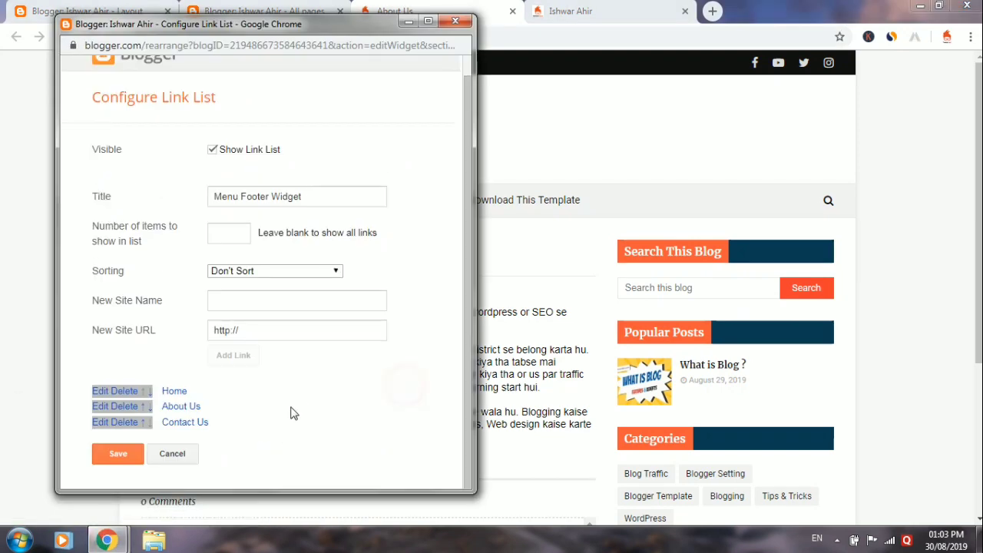
- Copy the address of the blog's live Privacy Policy page, replacing the open About Us page view
left_click(248, 303)
left_click(408, 21)
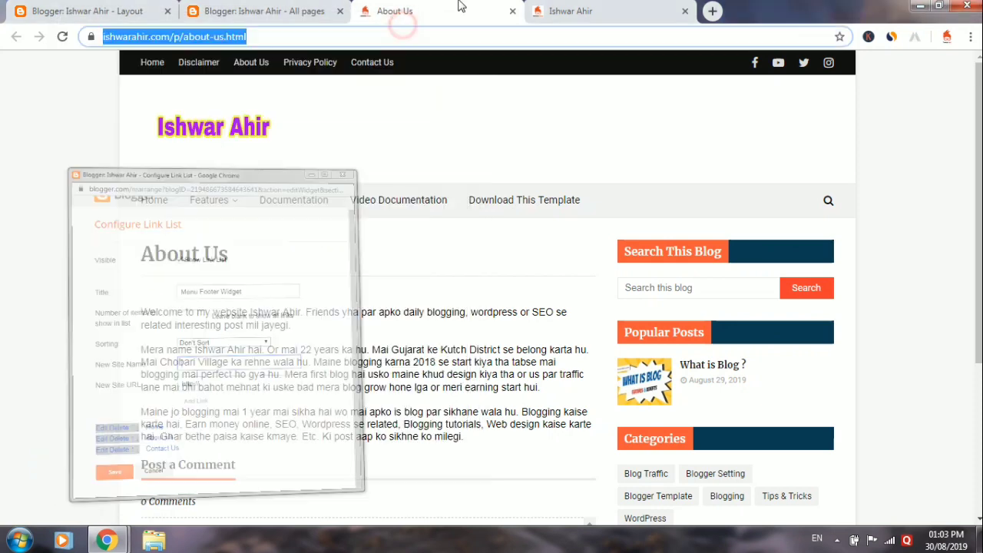
left_click(512, 10)
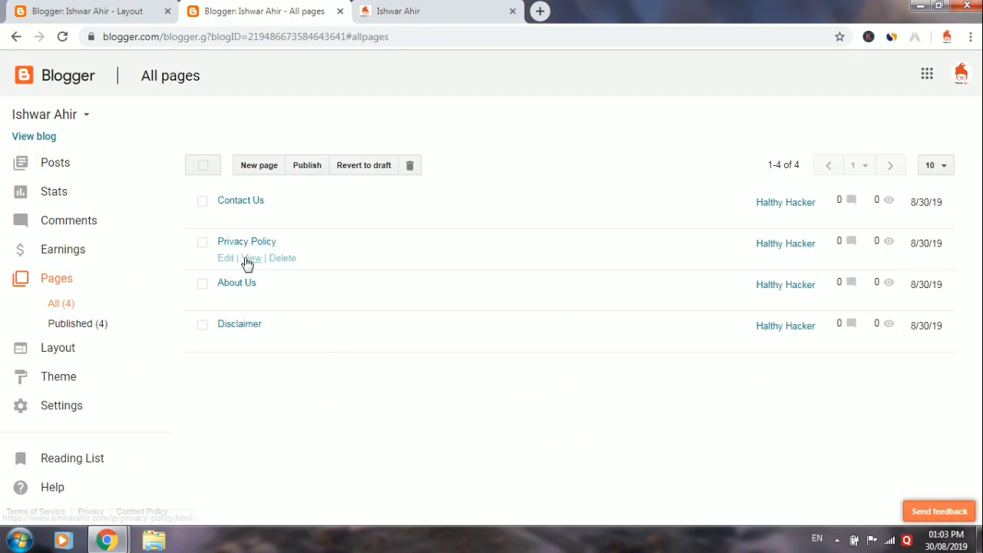
left_click(251, 258)
left_click(222, 37)
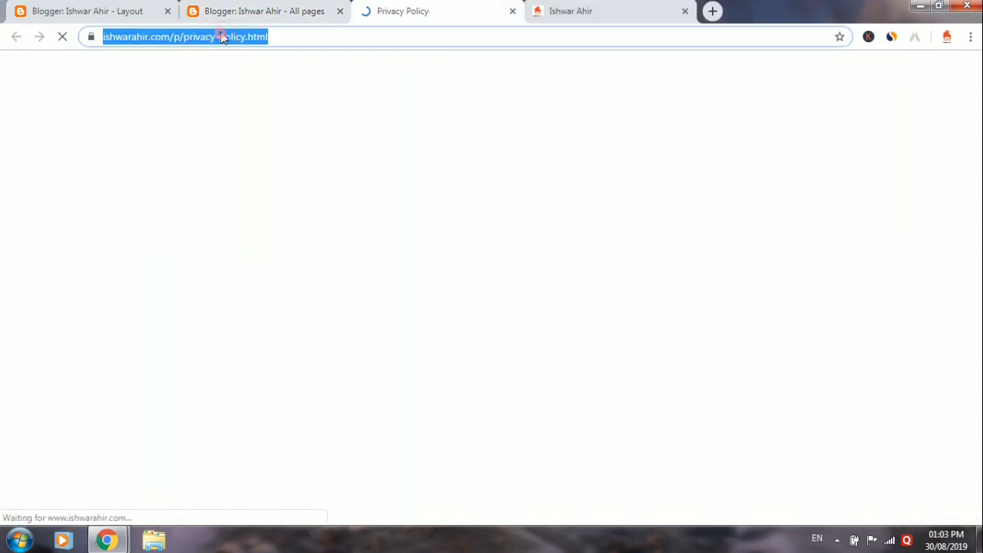
right_click(222, 37)
left_click(277, 84)
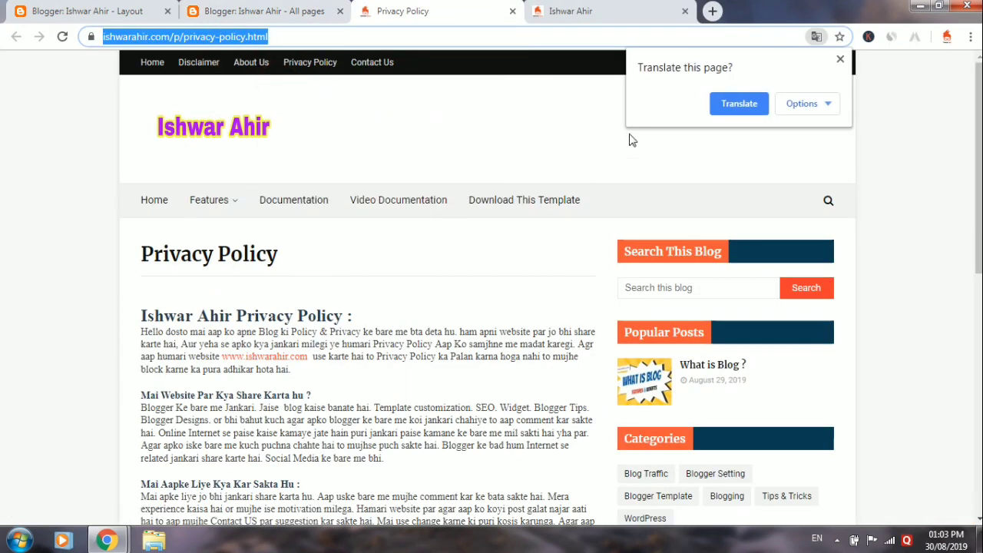
- Add a link named Privacy Policy to the Menu Footer Widget, using the copied Privacy Policy page address as its URL
mouse_move(106, 540)
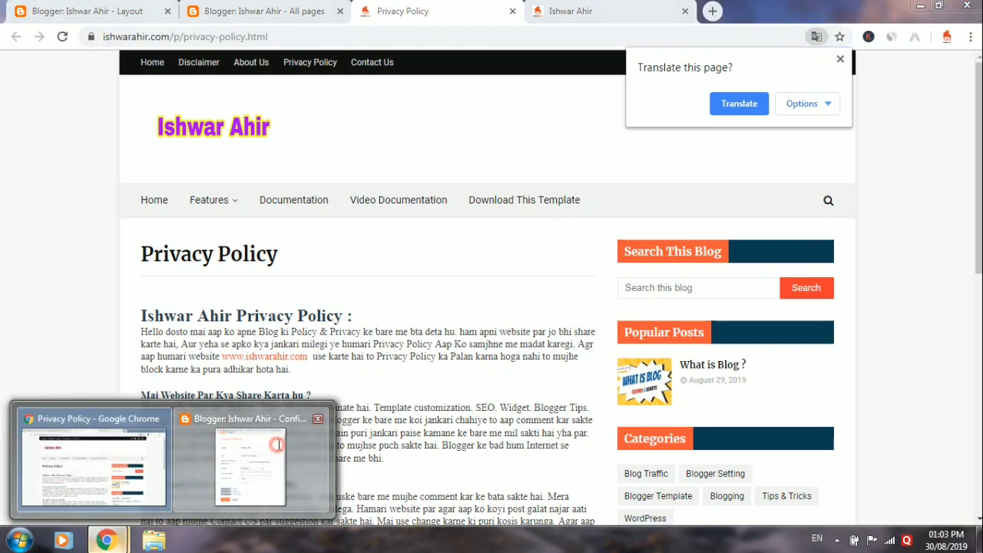
left_click(250, 461)
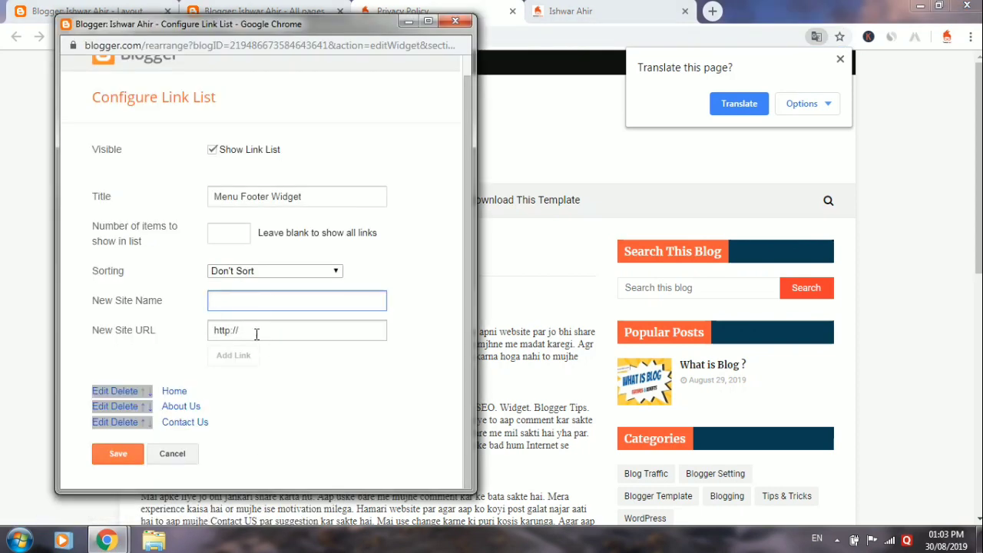
triple_click(256, 332)
key("ctrl+v")
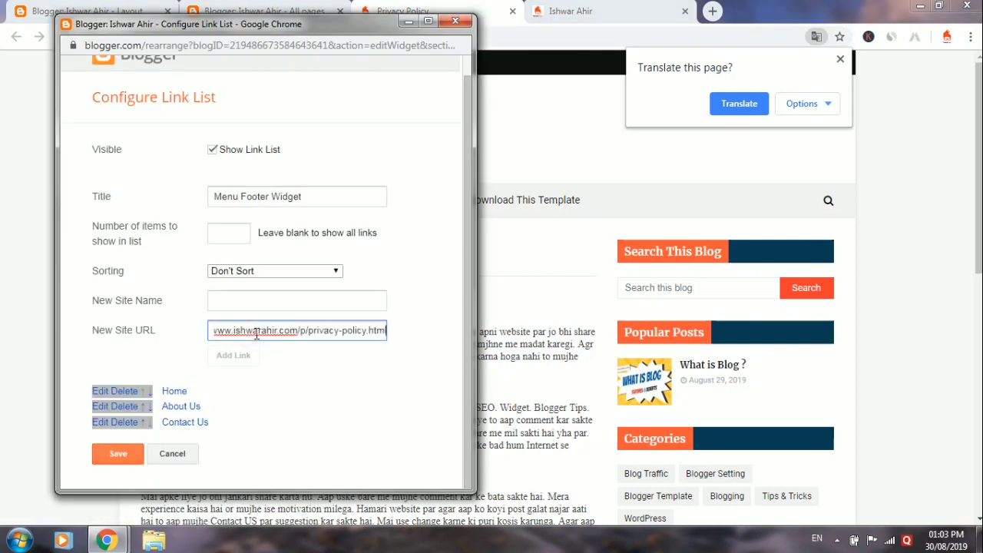
left_click(265, 300)
key("Caps_Lock")
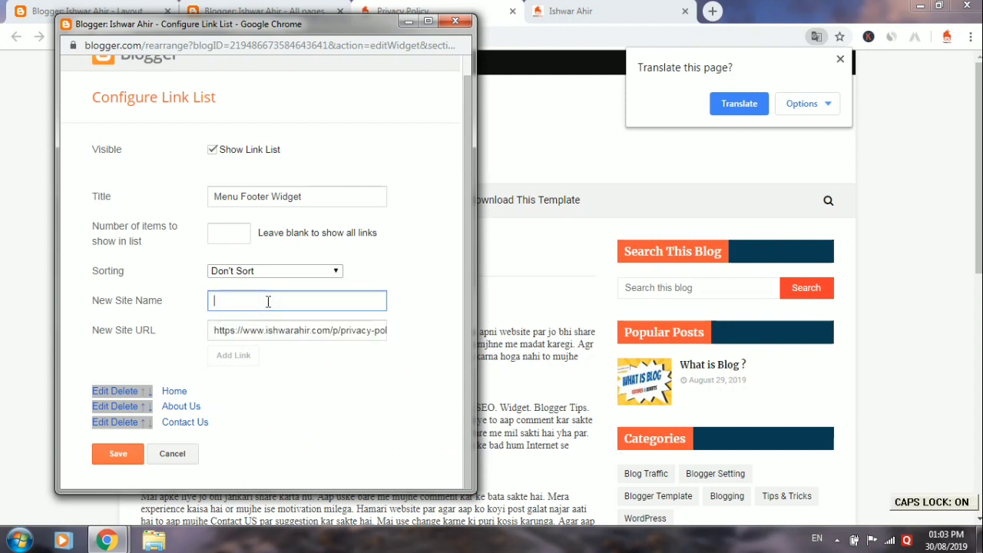
type("Priv")
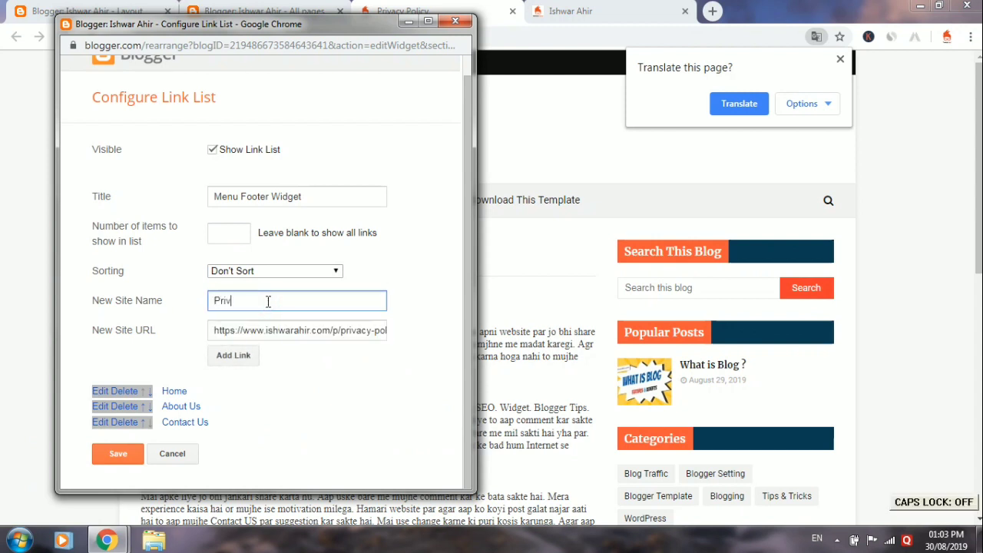
type("acy")
key("Caps_Lock")
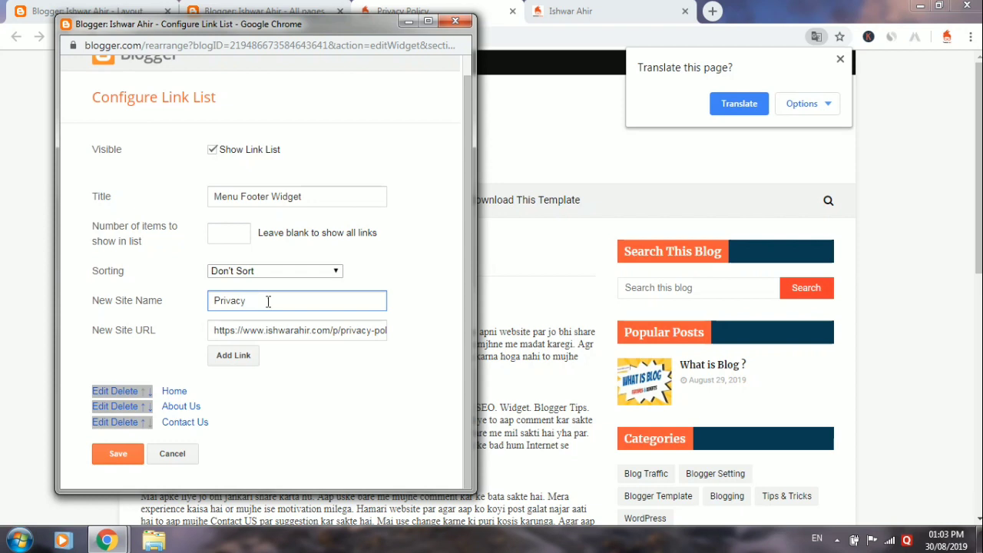
type("Policy")
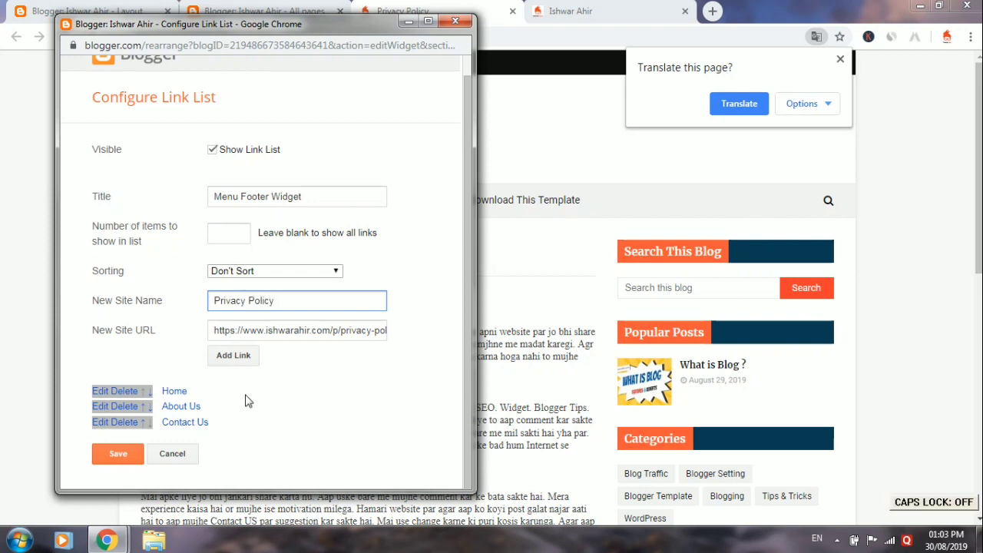
left_click(242, 354)
- Reorder the footer links so that Privacy Policy sits between About Us and Contact Us
scroll(244, 355, "down", 1)
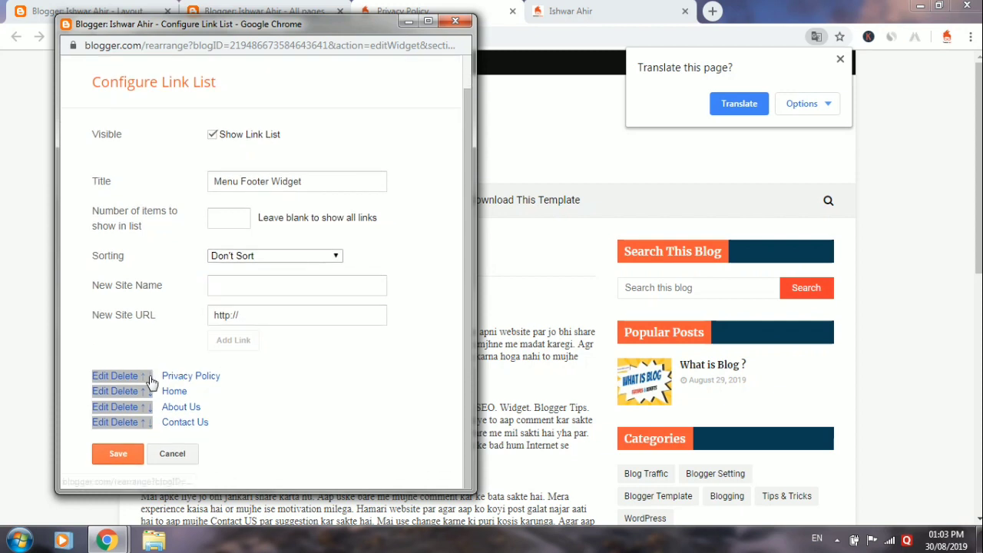
left_click(150, 377)
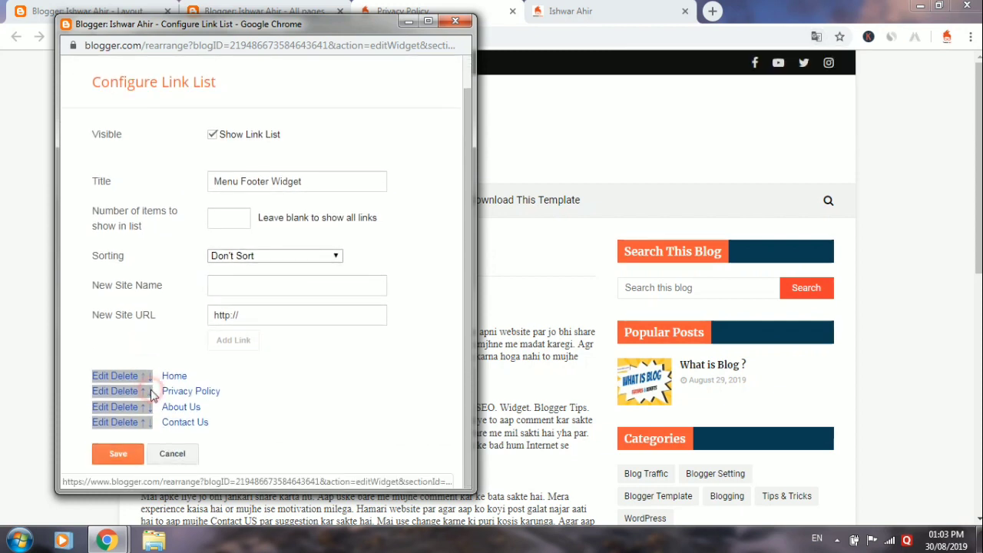
left_click(150, 393)
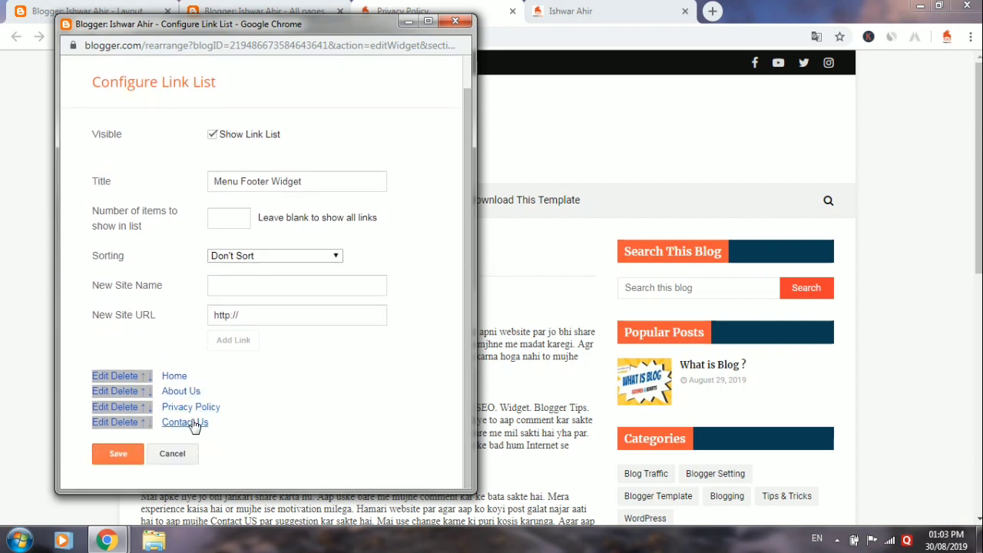
- Open the Contact Us footer link for editing, and copy the address of the blog's live Contact Us page
left_click(103, 423)
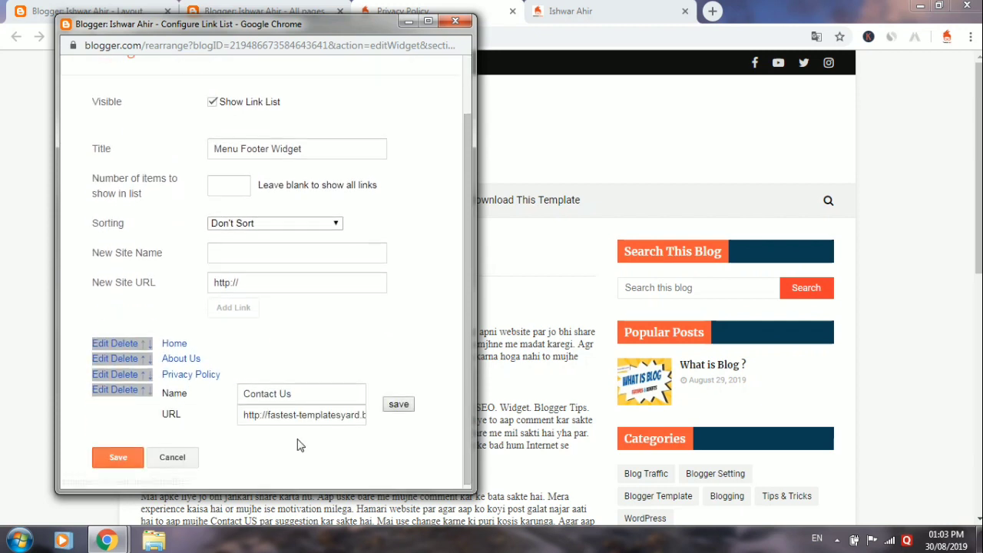
left_click(299, 412)
triple_click(298, 412)
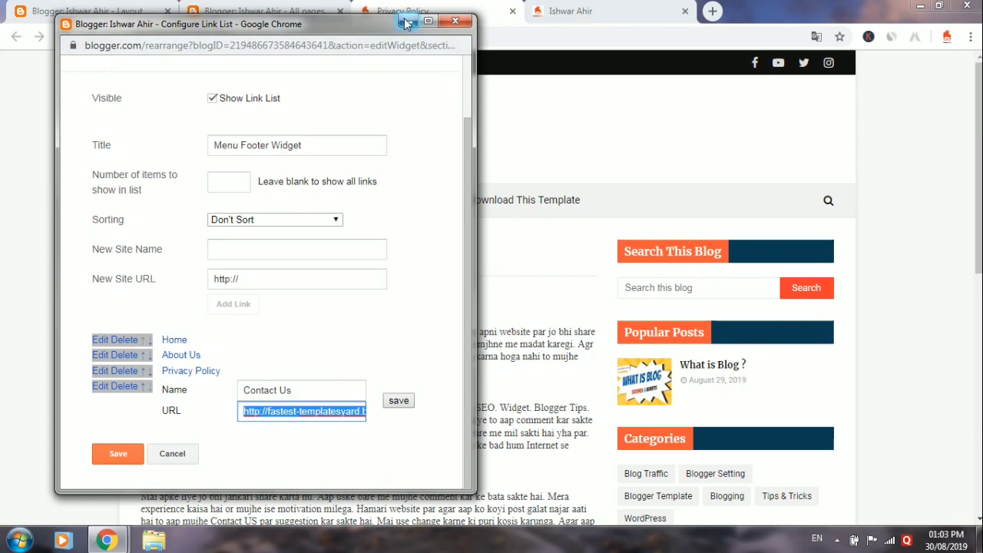
left_click(474, 9)
left_click(513, 11)
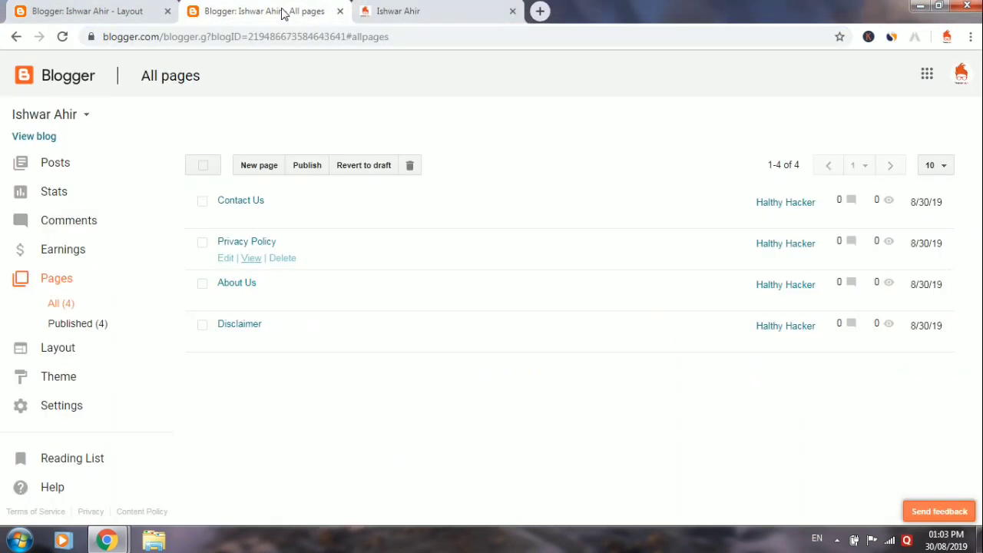
left_click(249, 218)
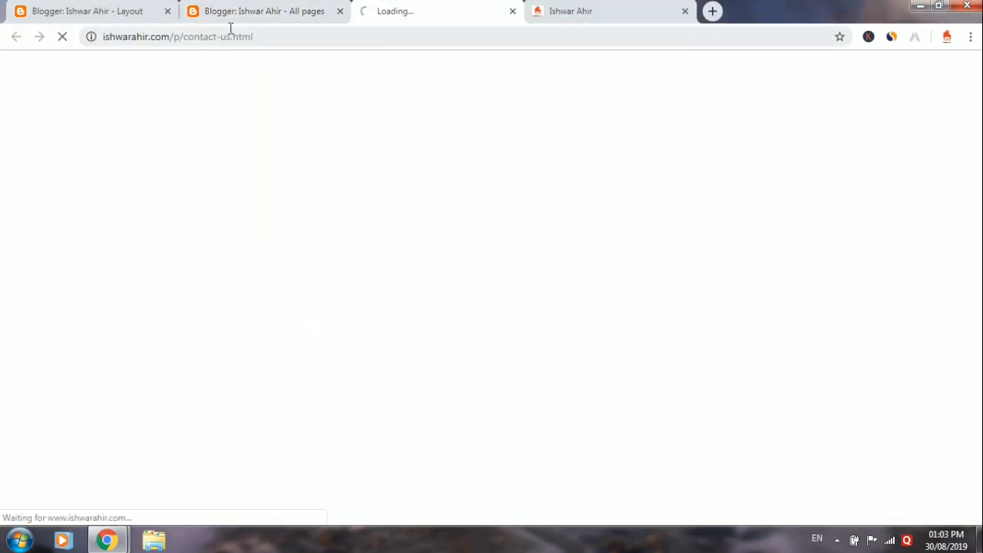
left_click(226, 39)
right_click(226, 38)
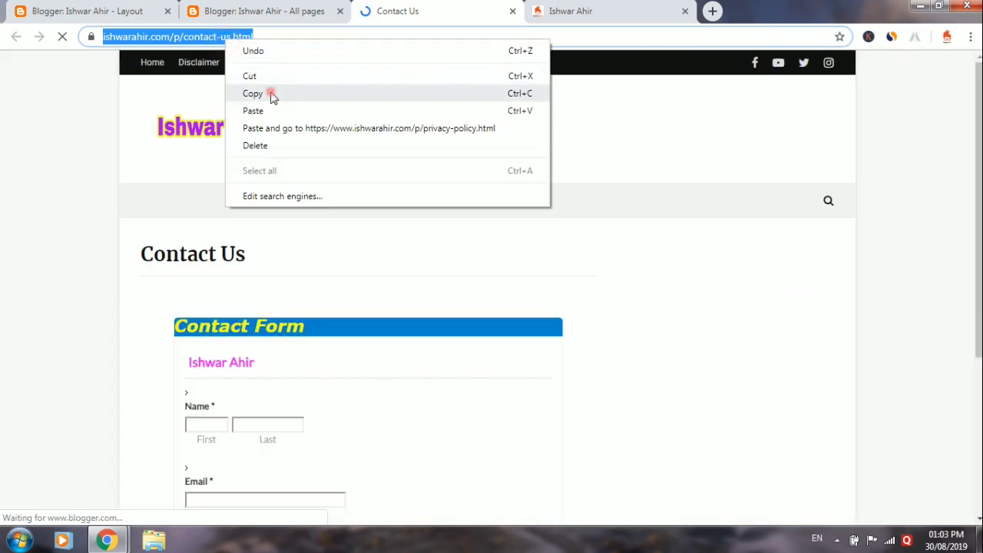
left_click(271, 96)
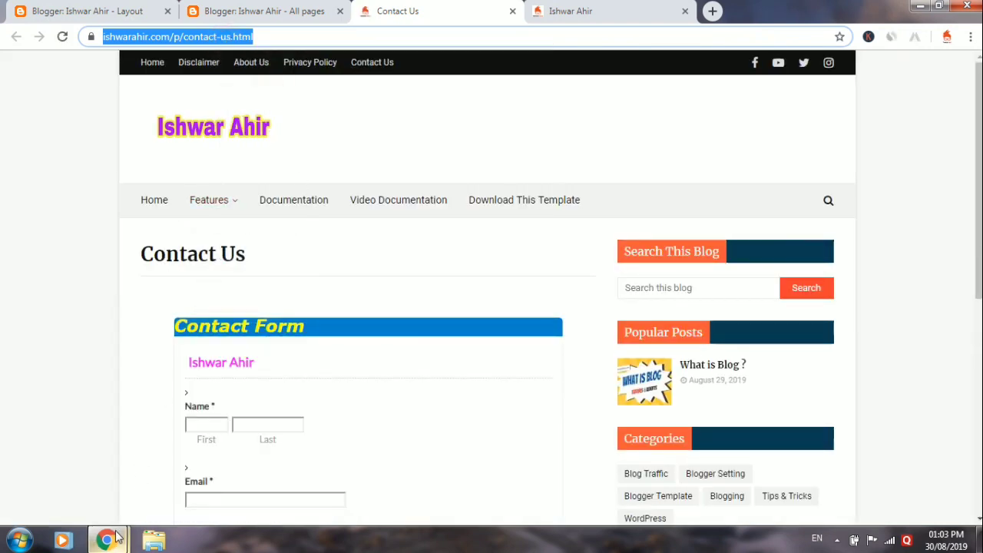
- Replace the Contact Us footer link's URL with the copied page address, and save both the link and the Menu Footer Widget
left_click(106, 541)
left_click(248, 462)
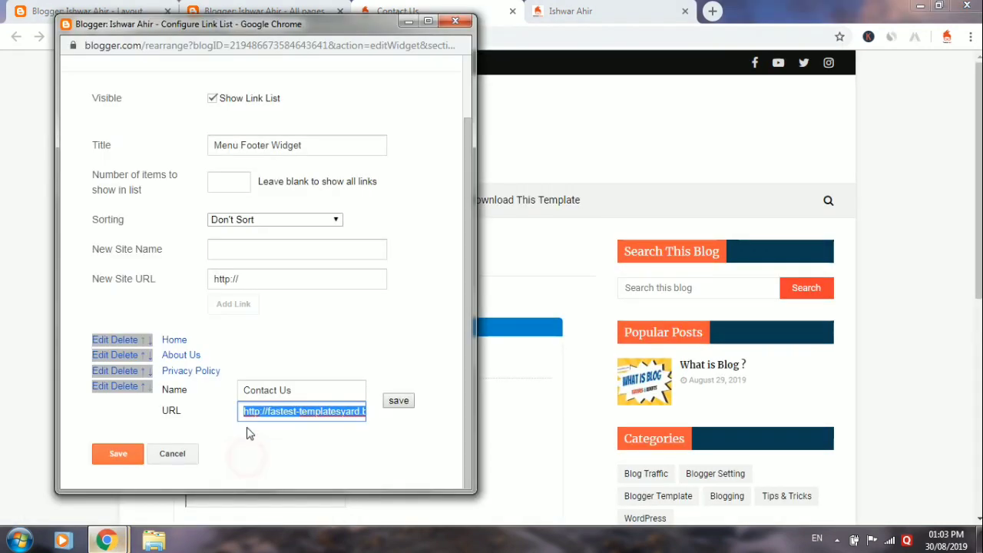
right_click(294, 412)
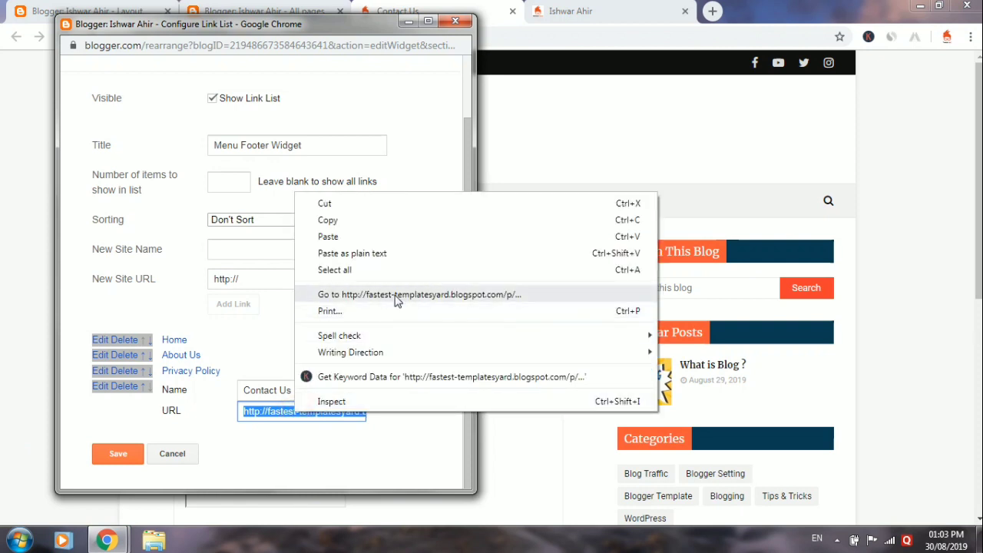
left_click(368, 236)
left_click(399, 400)
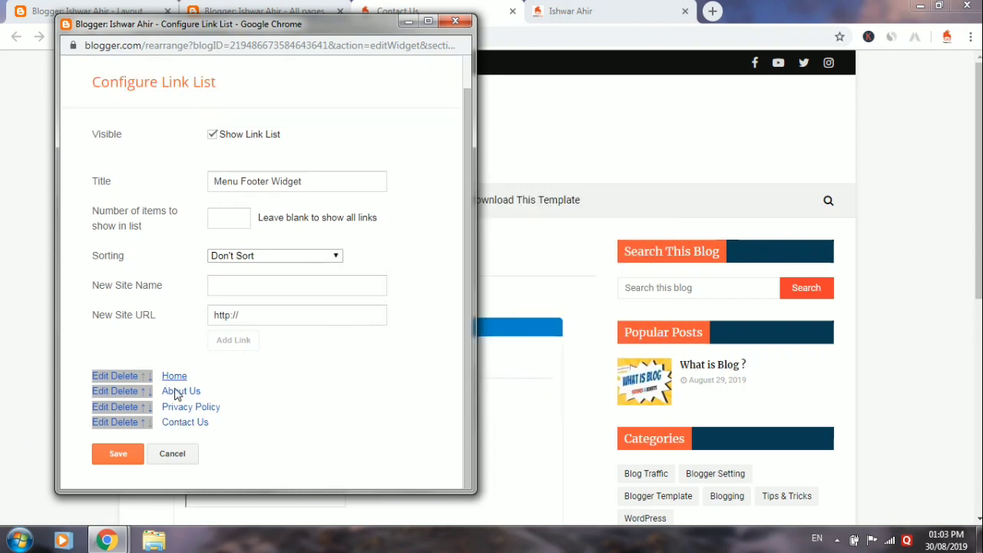
left_click(117, 454)
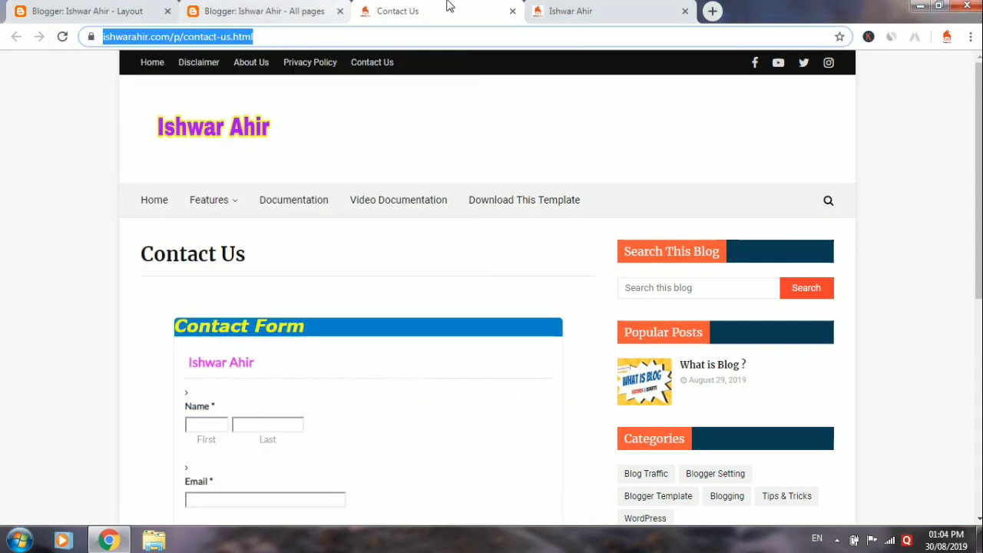
- Reload the live blog and check the footer links, followed by the main menu at the top of the page
left_click(603, 11)
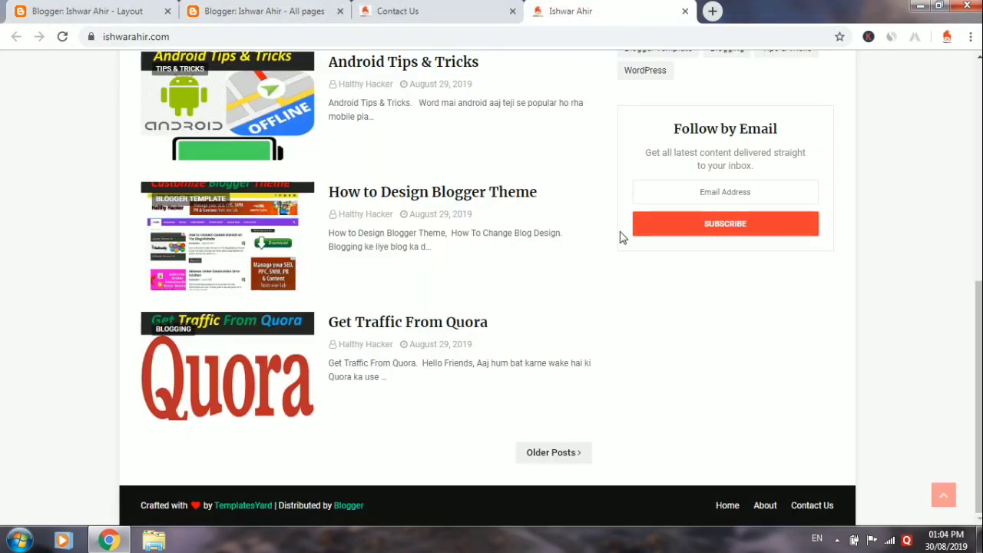
right_click(887, 231)
left_click(897, 270)
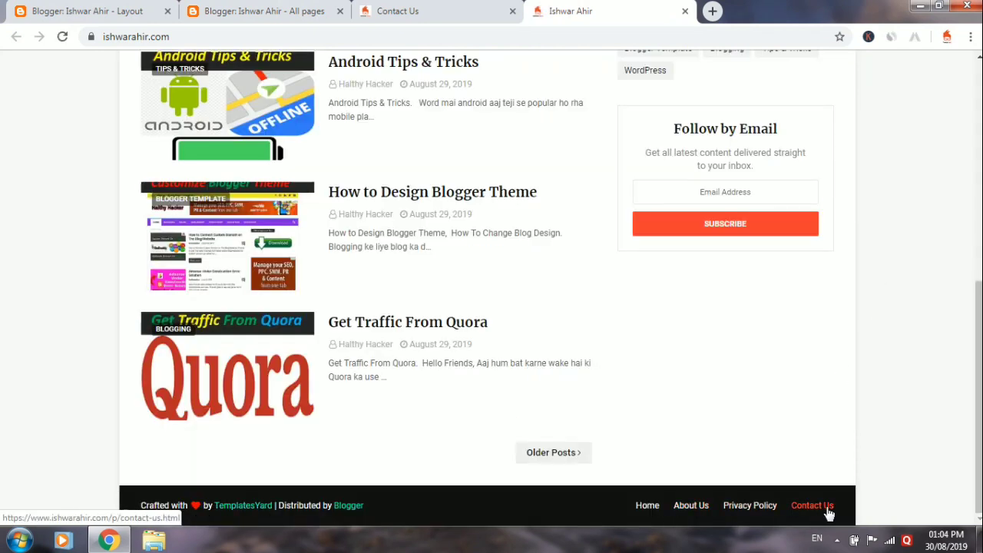
scroll(657, 485, "up", 6)
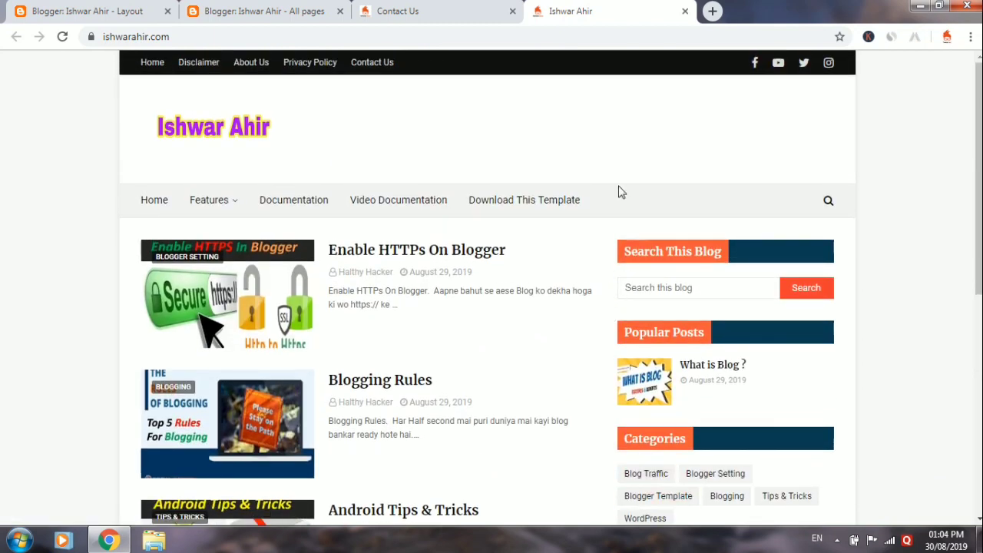
scroll(635, 296, "down", 1)
scroll(609, 216, "up", 1)
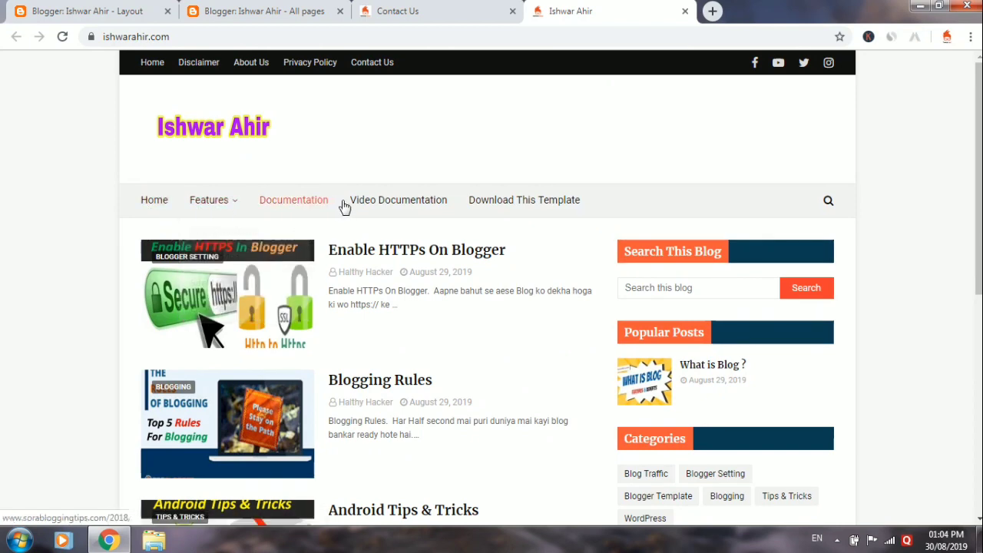
- Close the live Contact Us page and the All pages list, and return to the blog layout
left_click(482, 6)
left_click(512, 10)
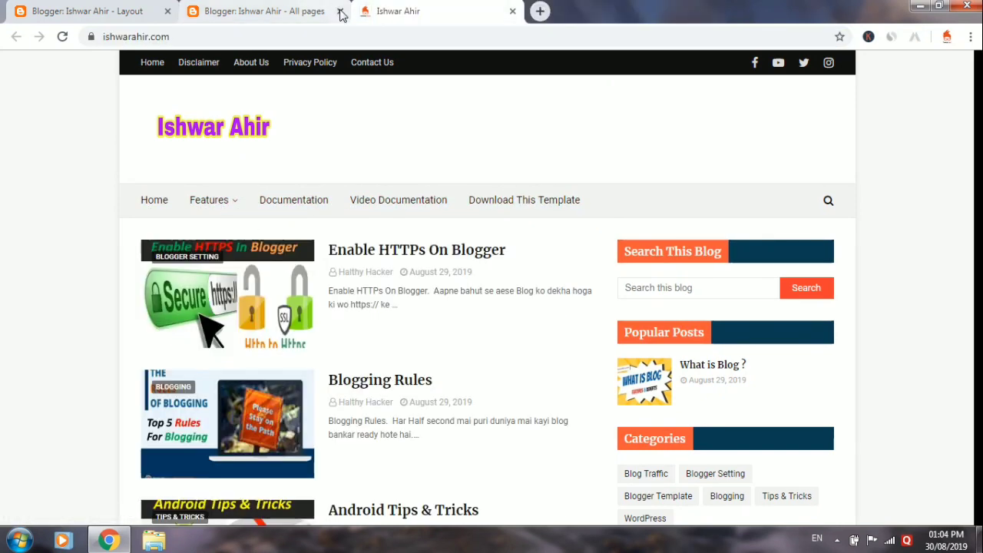
left_click(321, 13)
left_click(340, 10)
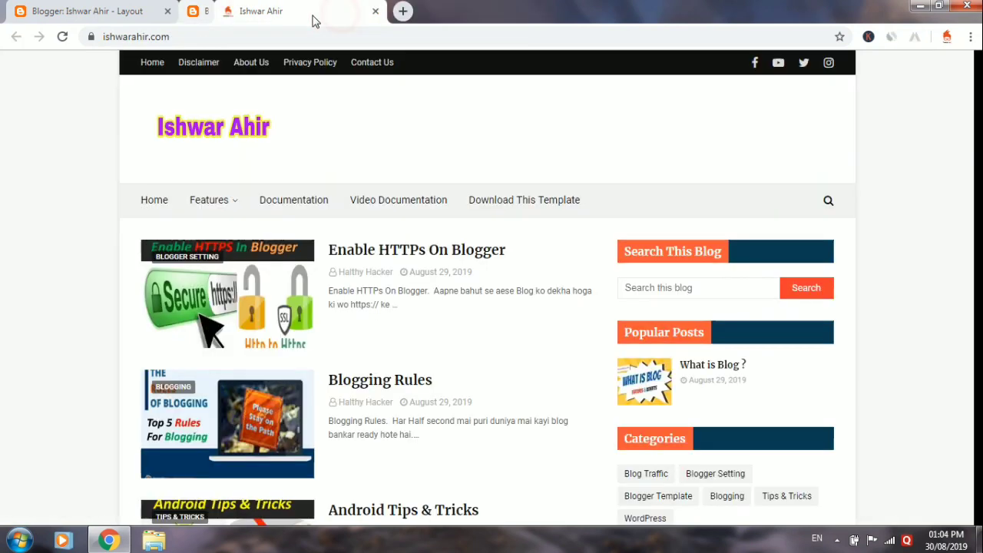
left_click(117, 7)
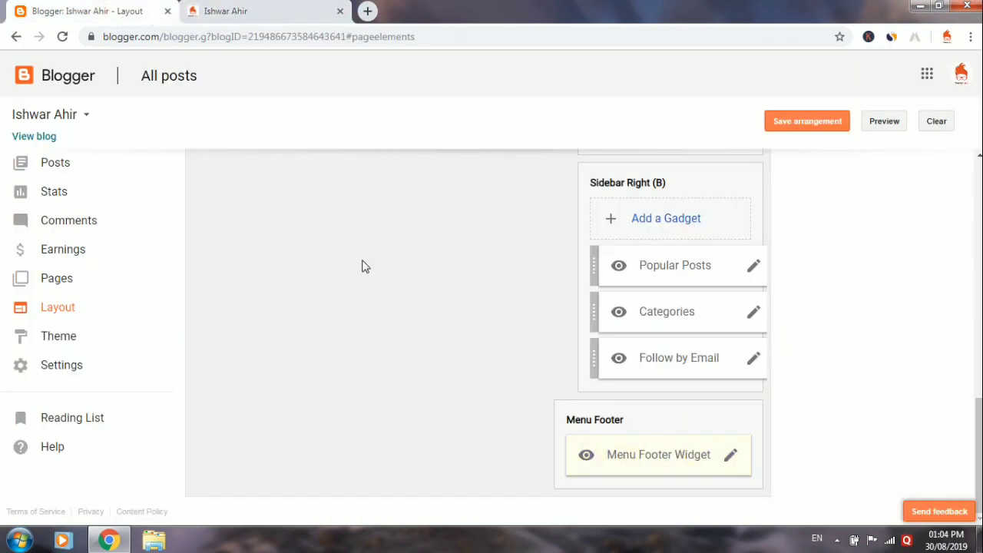
- Open the Main Menu's Link List gadget for editing and look through its existing links
scroll(365, 267, "up", 6)
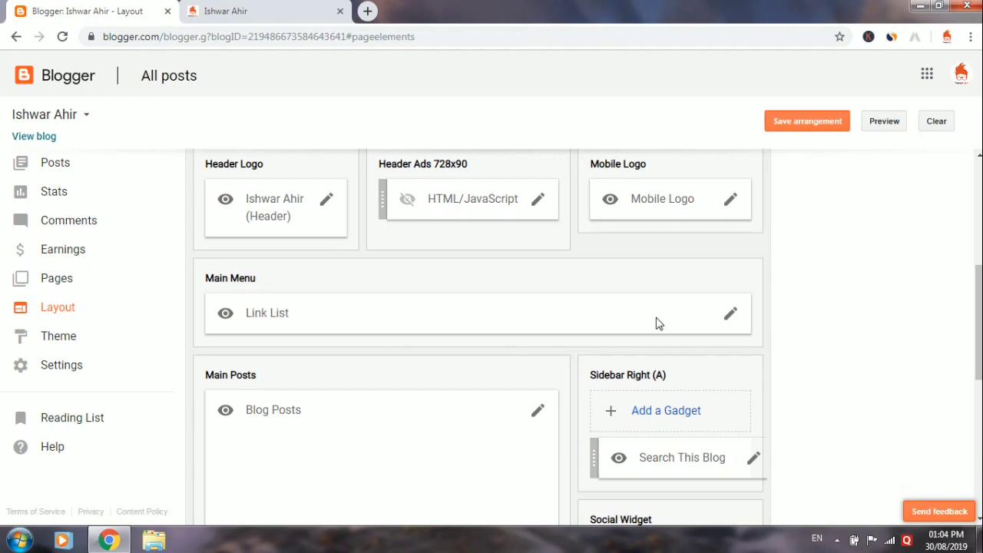
scroll(676, 318, "up", 1)
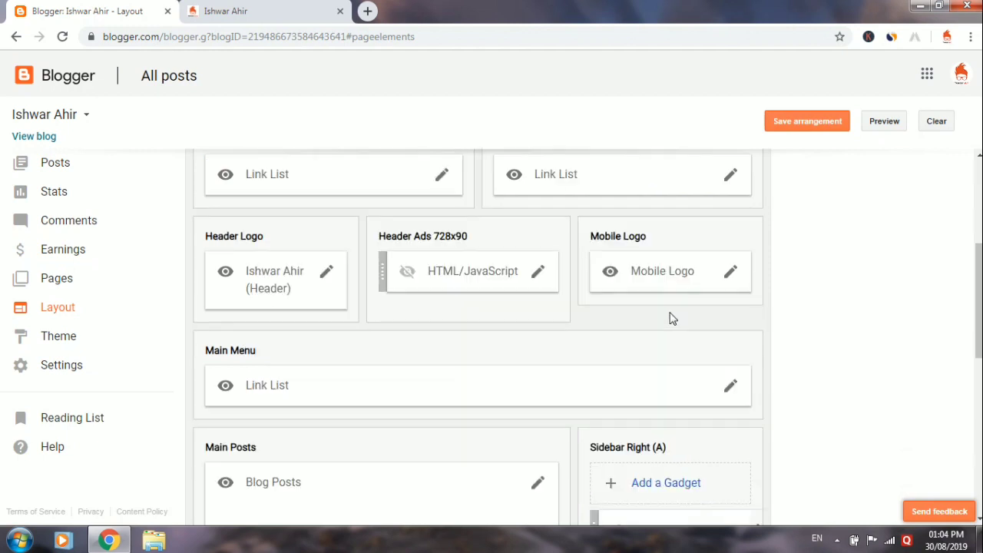
left_click(729, 385)
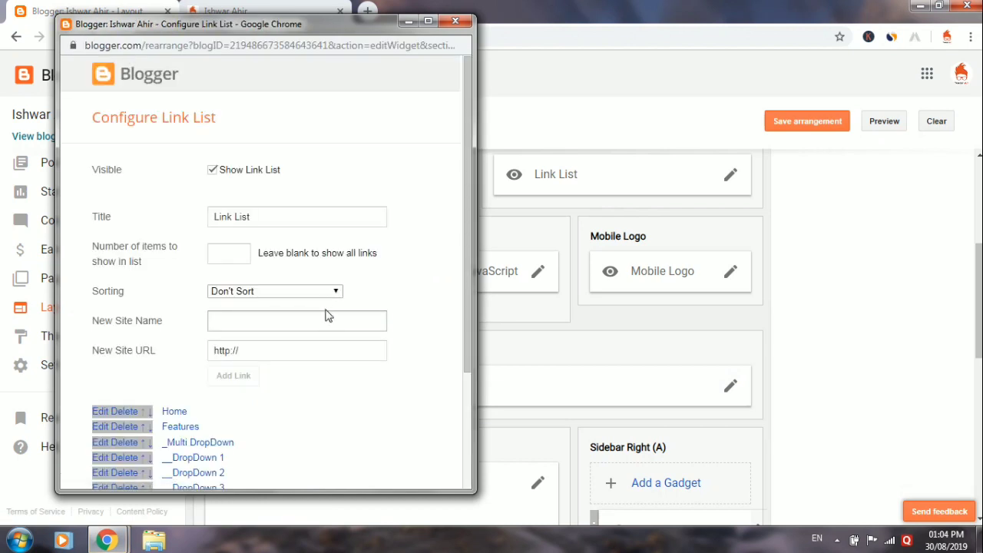
scroll(327, 314, "down", 1)
scroll(275, 344, "down", 1)
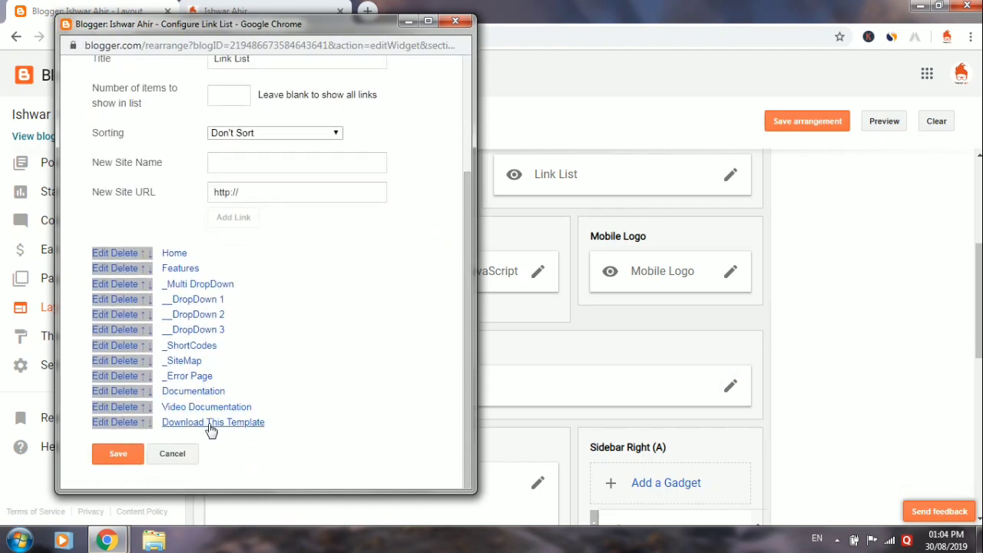
- Open the Blogging category on the live blog and copy its address up to /search/label/Blogging, without the max-results part
left_click(408, 21)
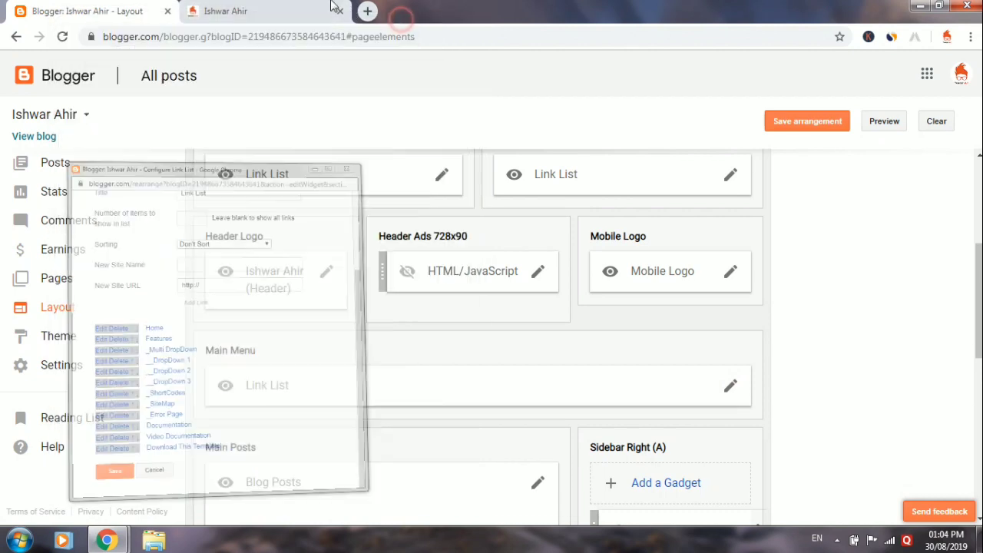
left_click(296, 11)
scroll(536, 276, "down", 2)
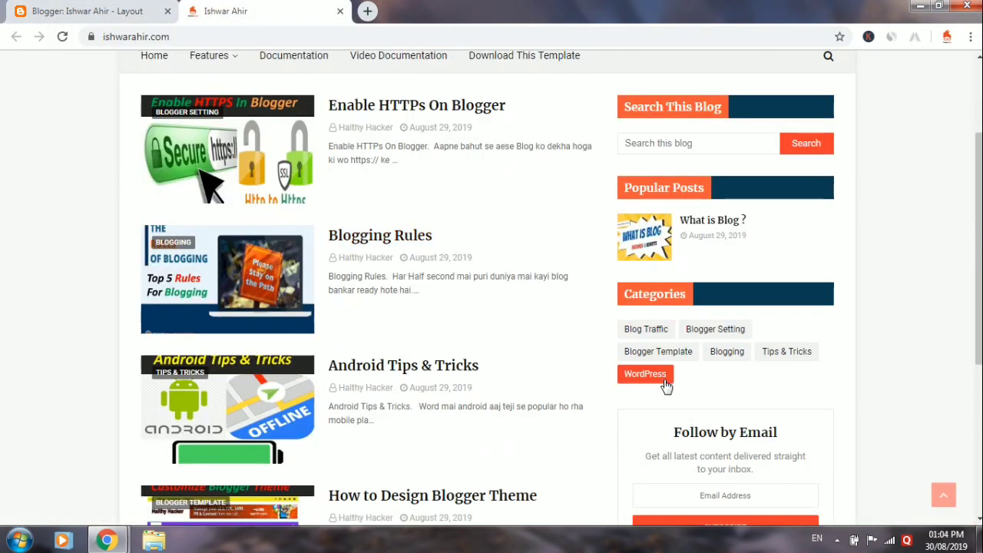
left_click(738, 359)
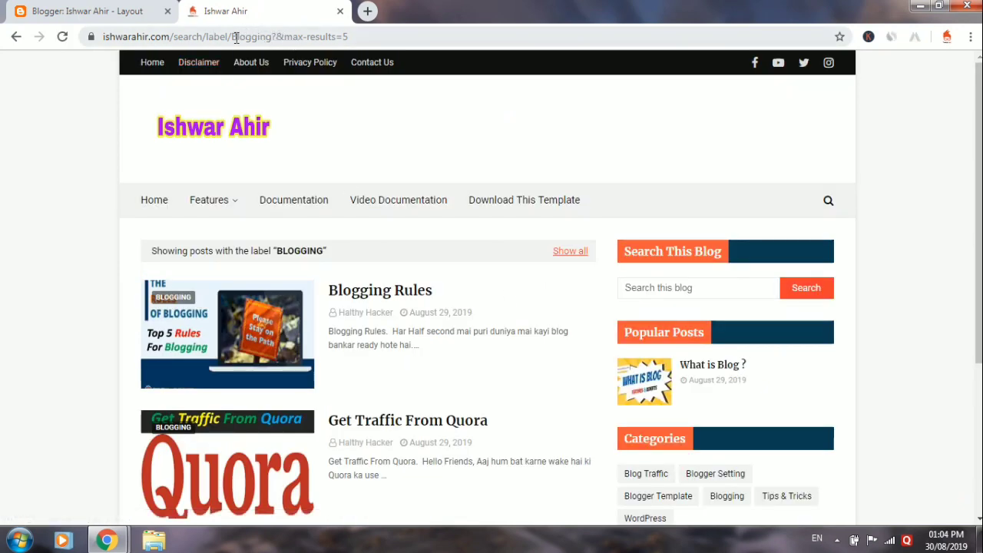
left_click(236, 37)
left_click(263, 39)
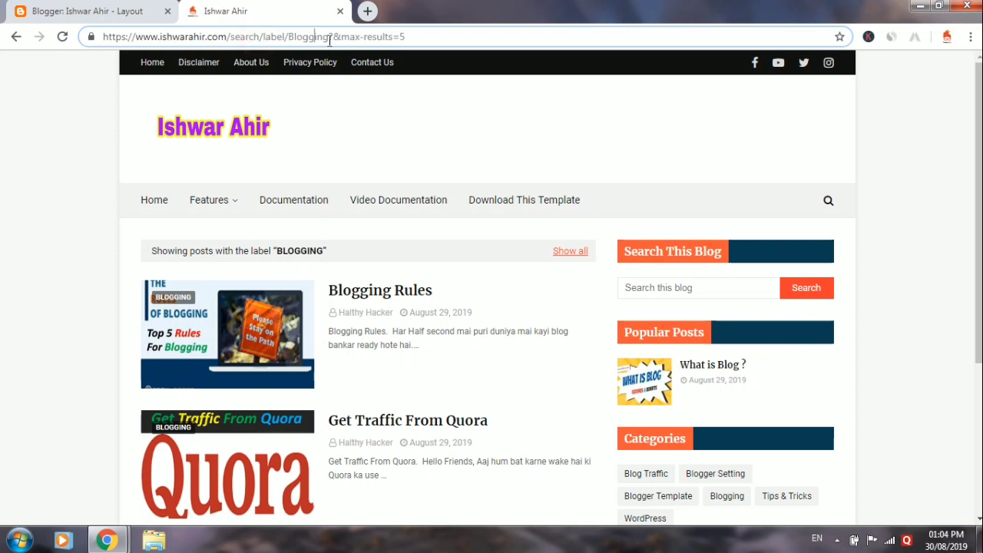
left_click_drag(329, 37, 99, 58)
right_click(129, 41)
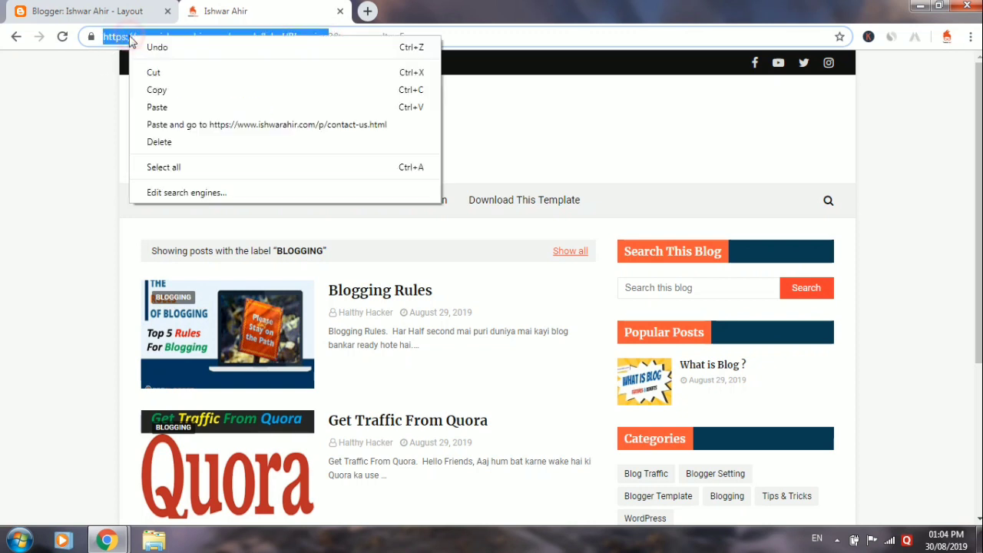
left_click(182, 93)
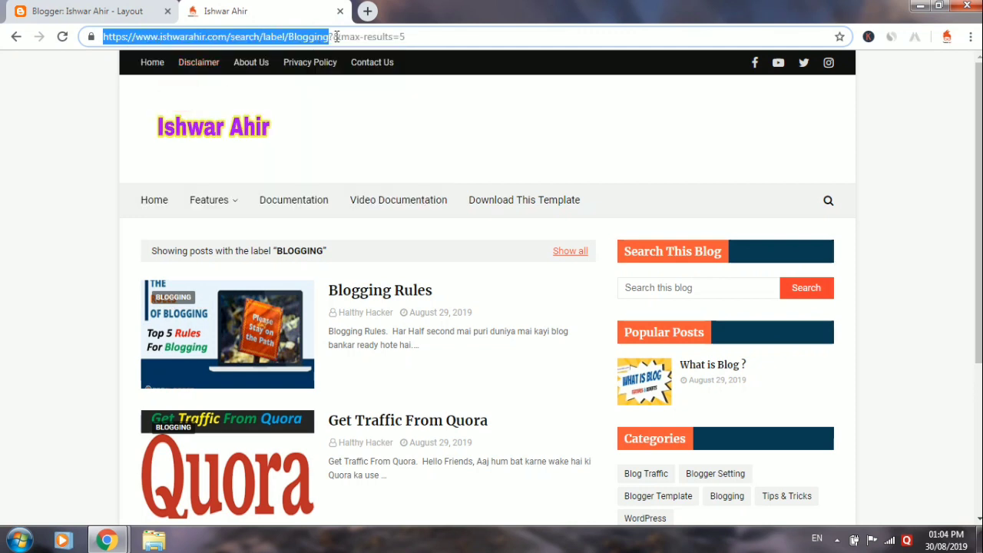
- Replace the Features link's URL in the Main Menu link list with the copied Blogging category address, and save the link
left_click(87, 9)
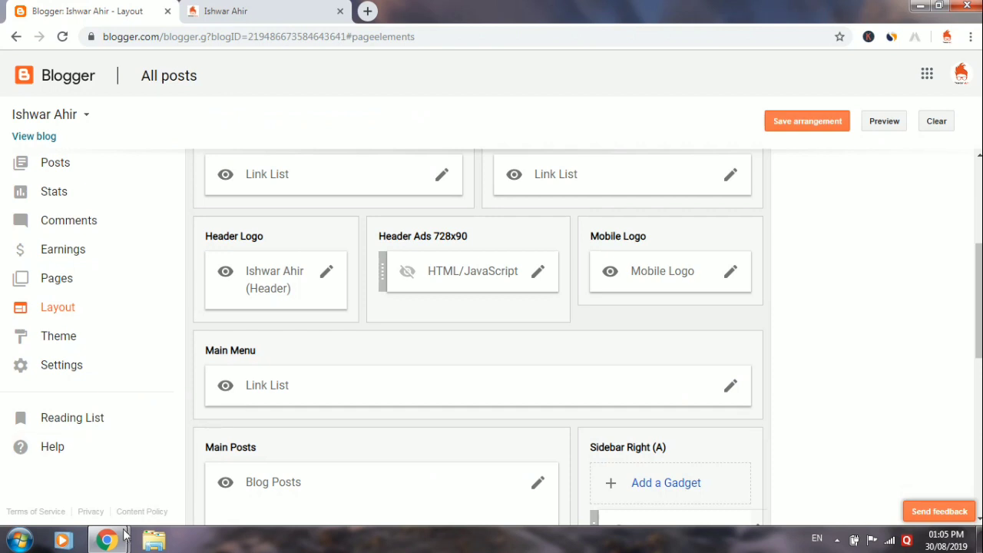
mouse_move(111, 538)
left_click(241, 467)
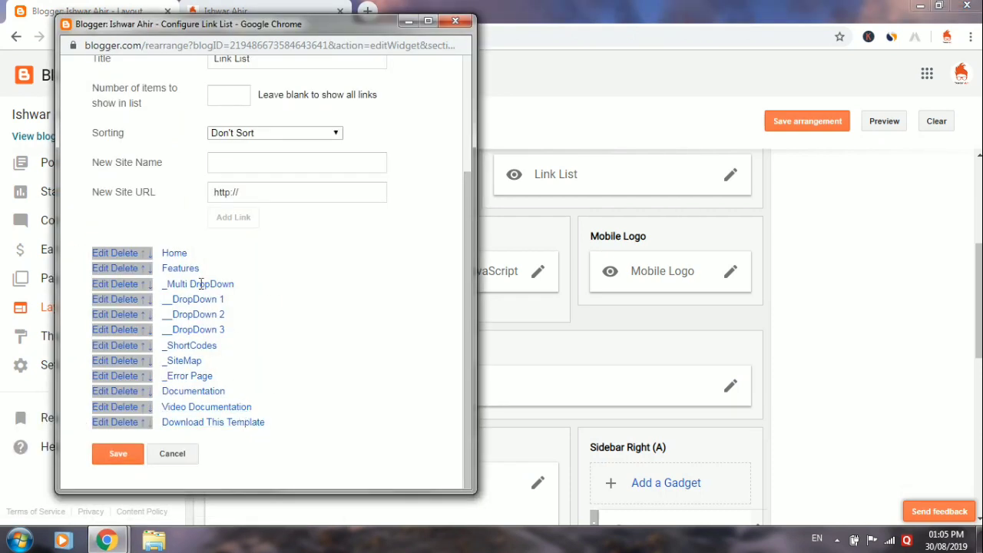
left_click(99, 275)
double_click(265, 310)
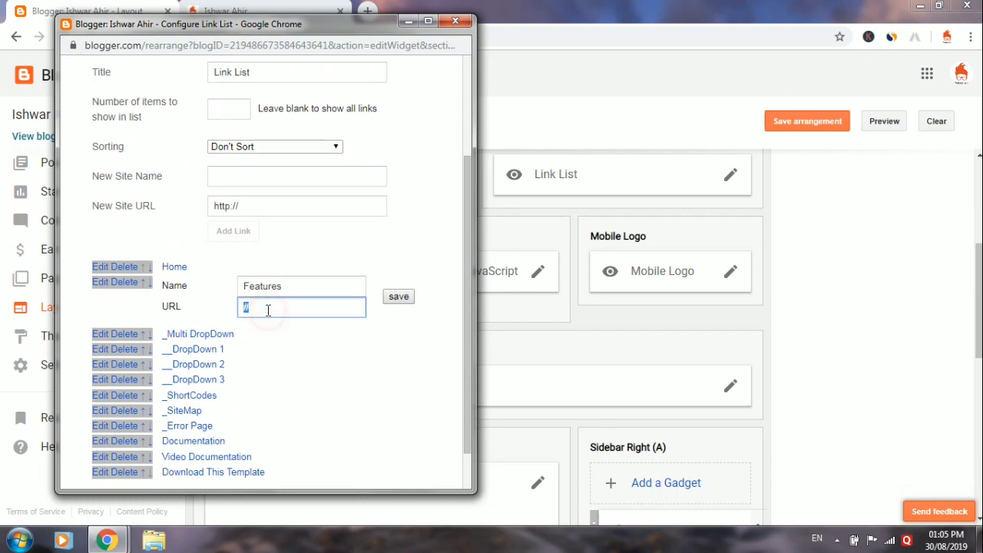
key("ctrl+v")
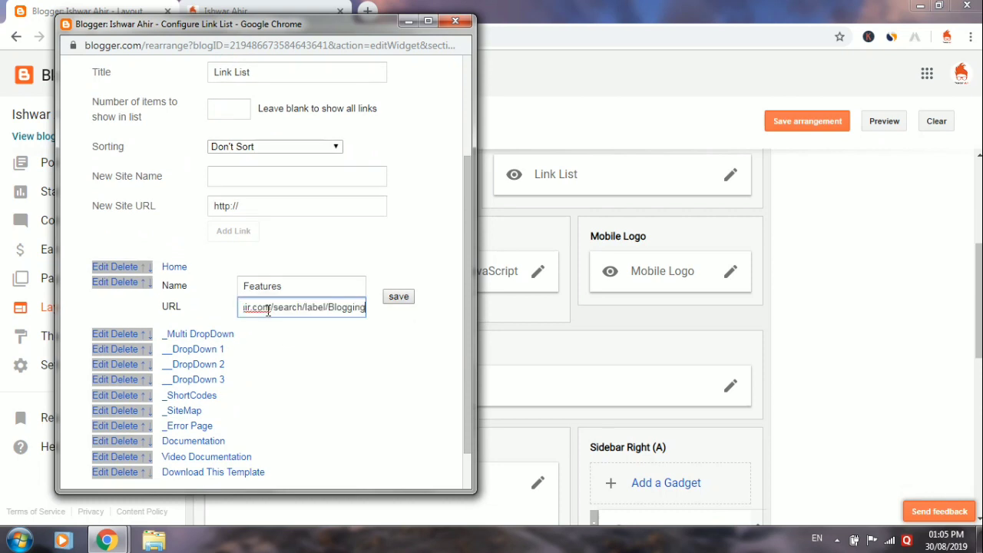
left_click(394, 298)
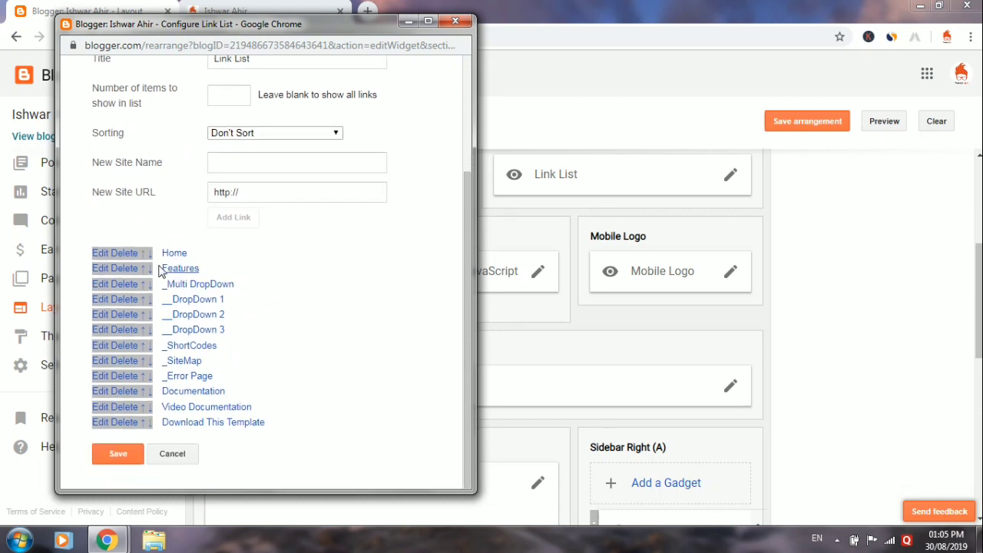
- Rename the Features link in the Main Menu list as Blogging and save the link
left_click(99, 273)
double_click(285, 429)
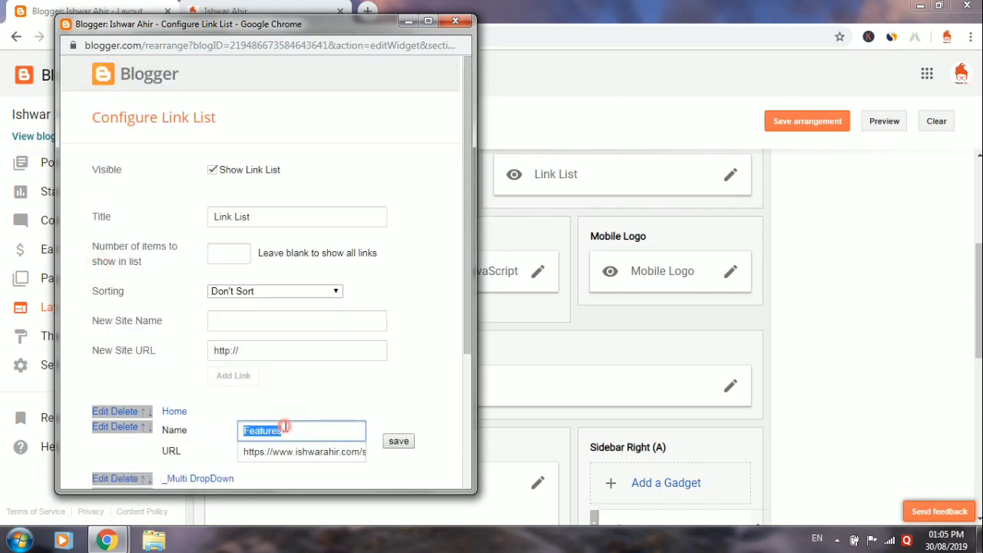
key("BackSpace")
key("Caps_Lock")
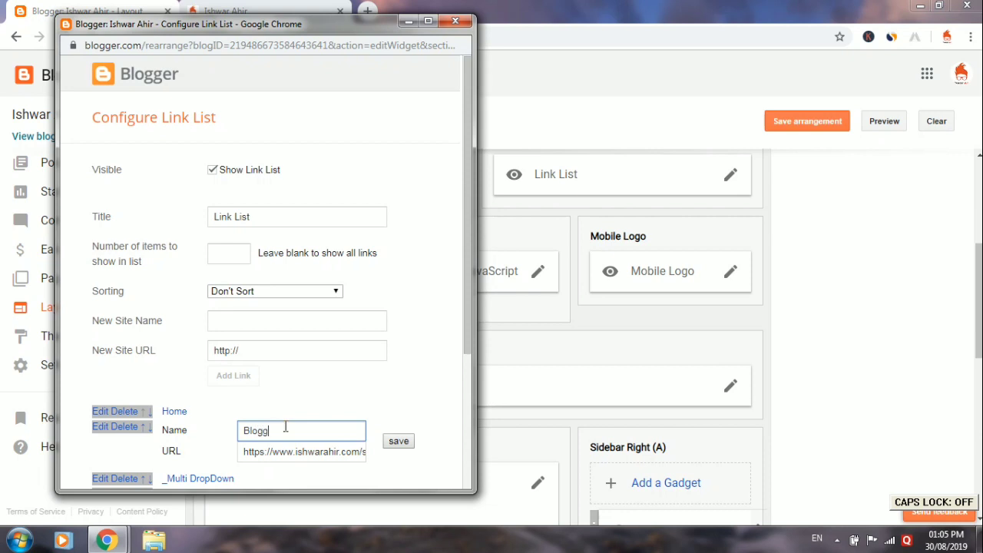
type("Blogging")
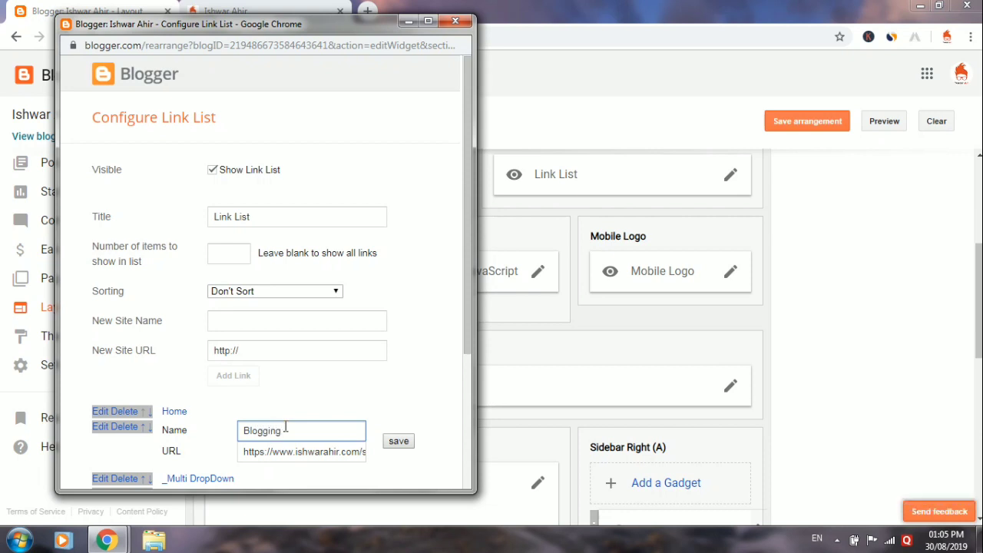
left_click(399, 441)
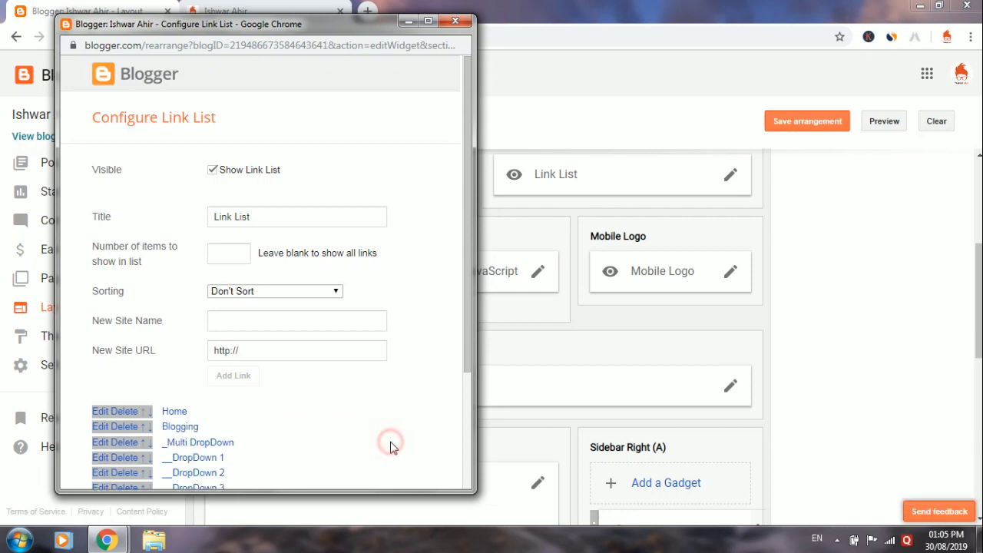
- Open the Blogger Template category on the live blog and copy its address up to /search/label/Blogger%20Template, without the max-results part
scroll(341, 435, "down", 1)
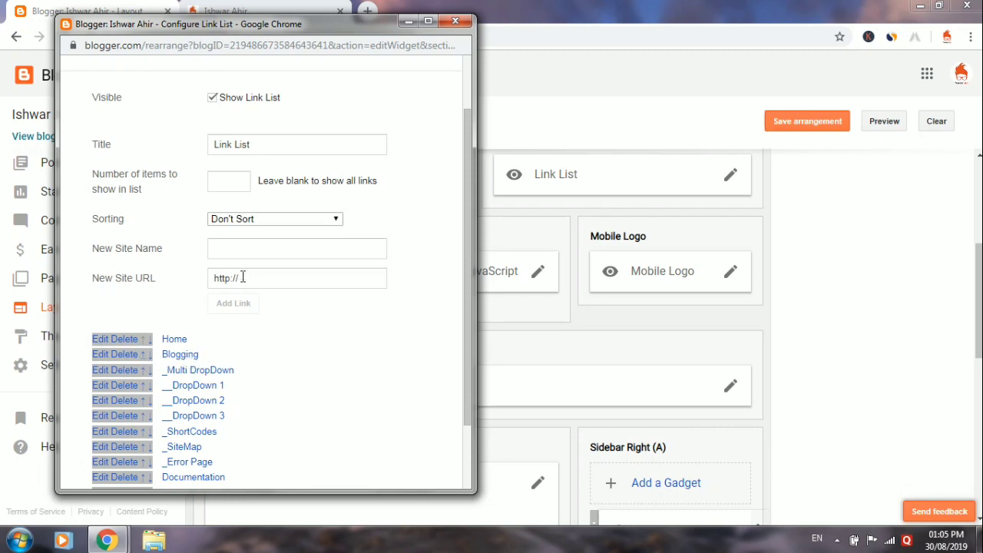
left_click(283, 8)
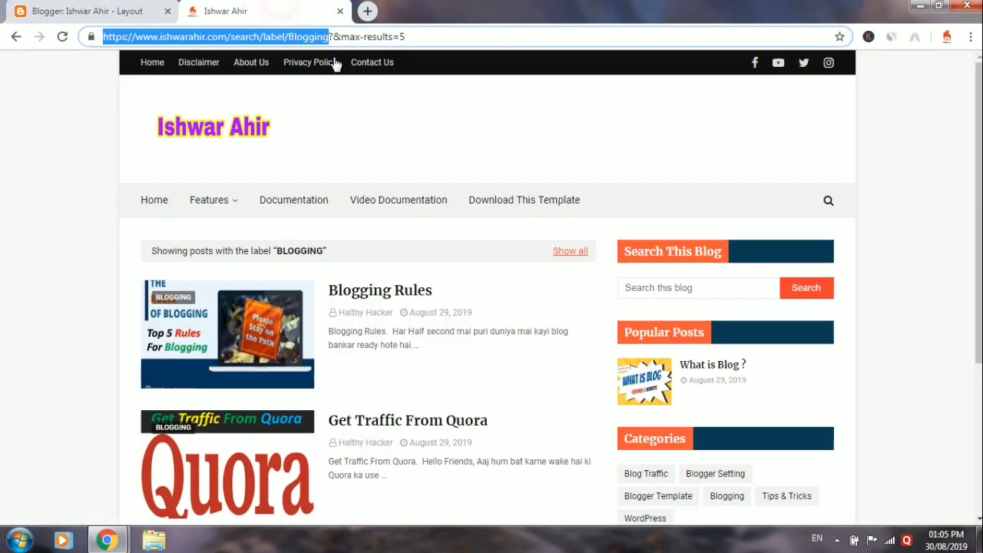
scroll(576, 321, "down", 2)
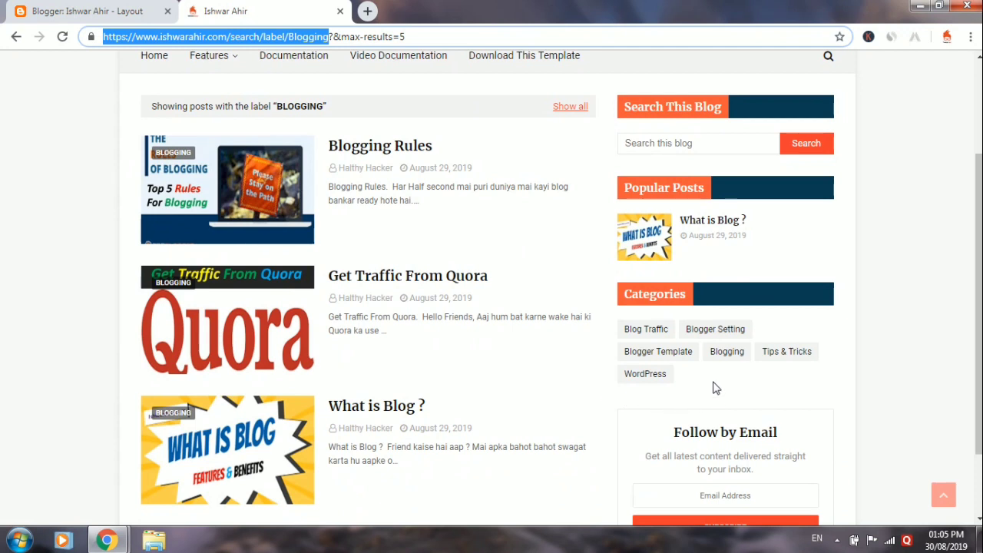
left_click(642, 359)
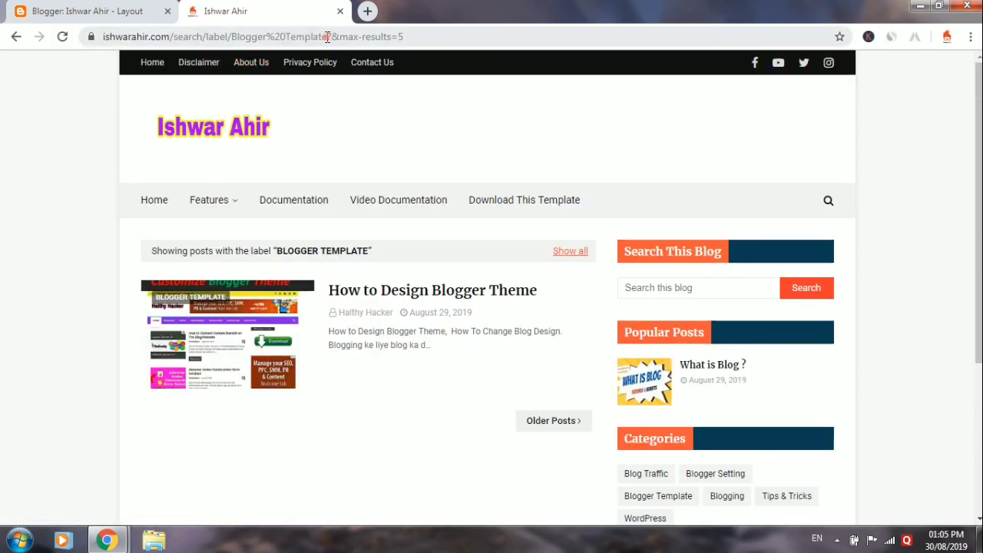
left_click_drag(328, 37, 110, 59)
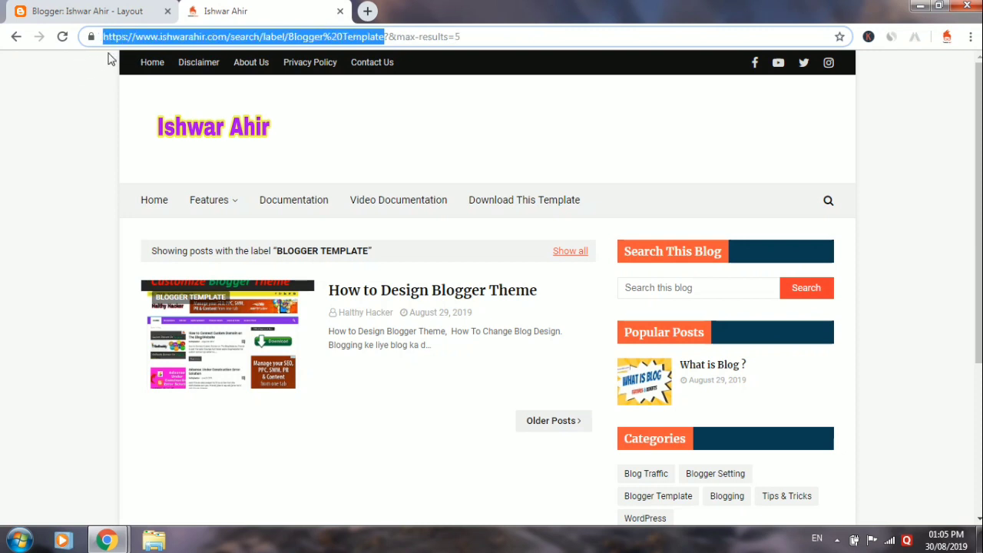
right_click(189, 34)
left_click(234, 84)
- Replace the _Multi DropDown link's URL in the Main Menu link list with the copied Blogger Template category address
left_click(63, 8)
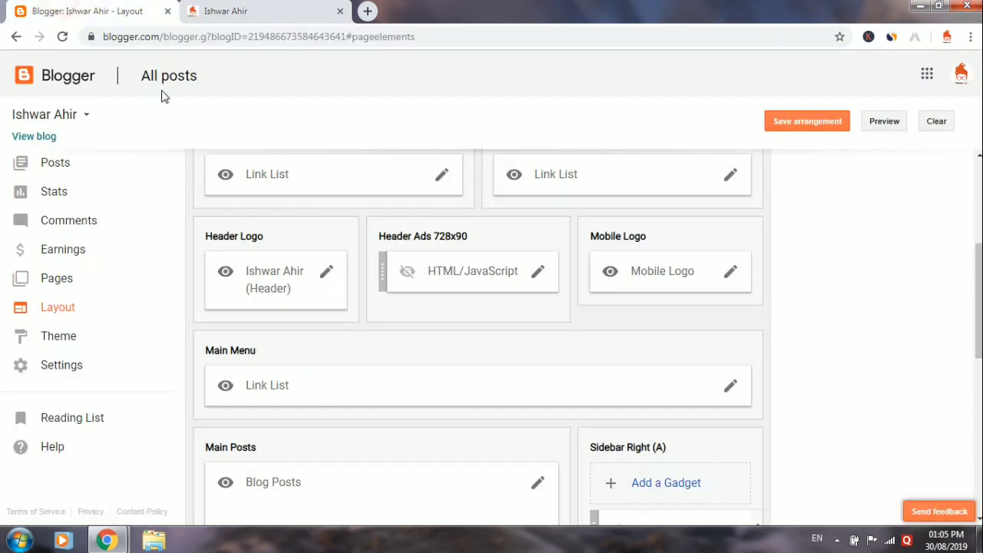
mouse_move(106, 541)
left_click(211, 476)
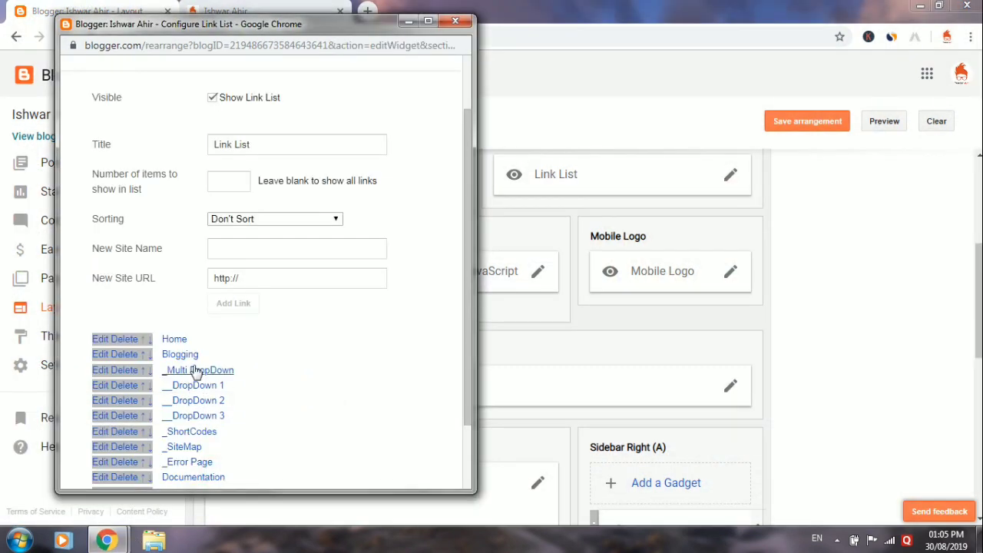
left_click(98, 371)
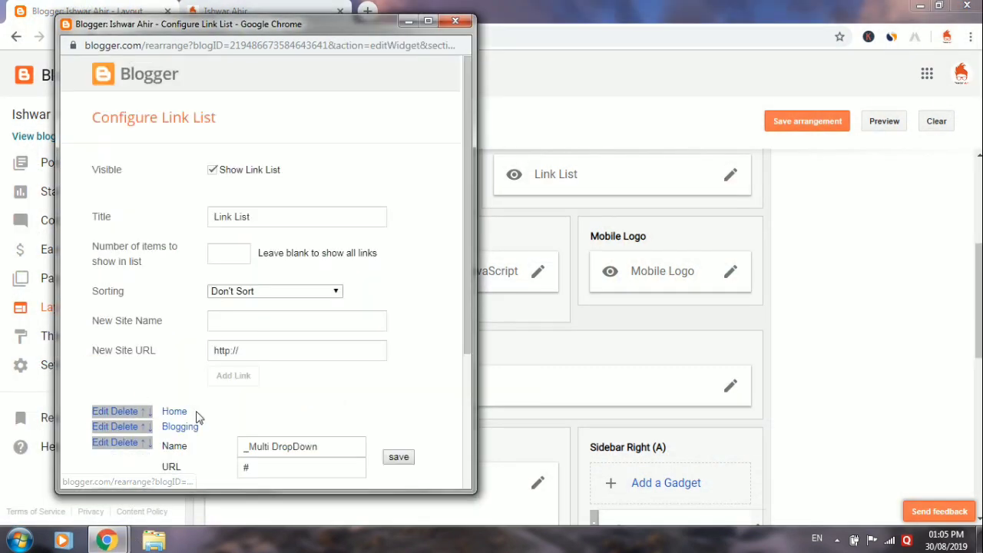
scroll(197, 418, "down", 2)
double_click(282, 322)
right_click(282, 323)
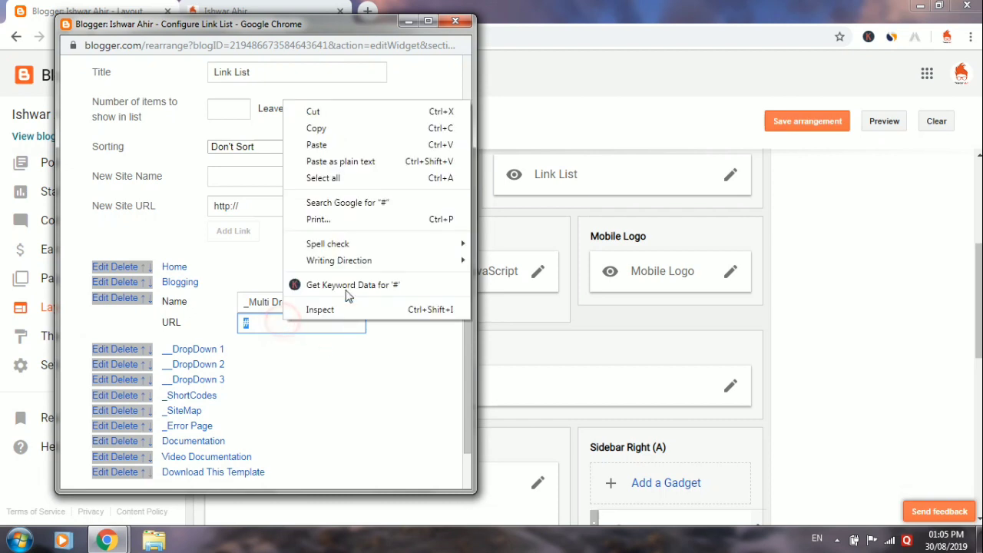
left_click(358, 145)
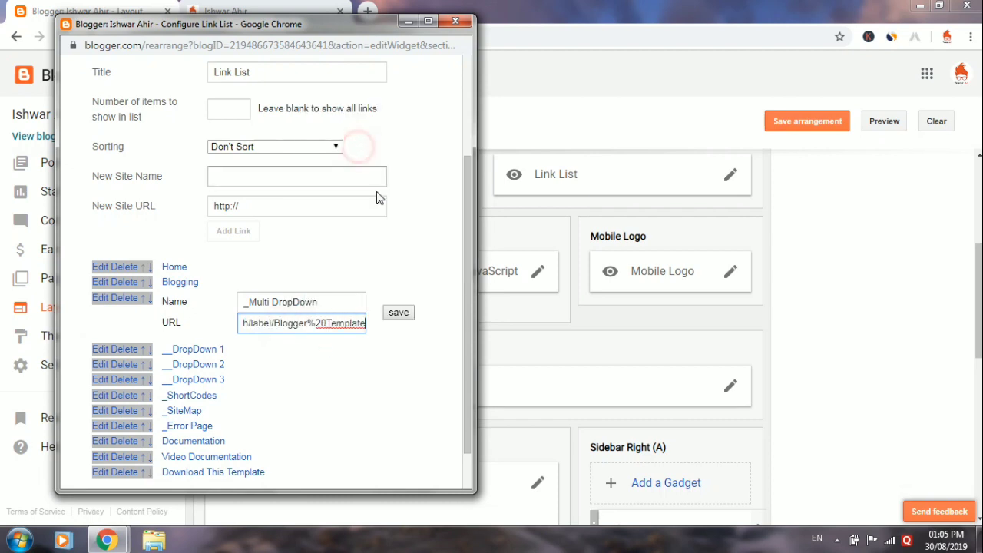
- Rename the _Multi DropDown link as Blogger Template, without the leading underscore, and save the link
double_click(339, 300)
left_click(338, 301)
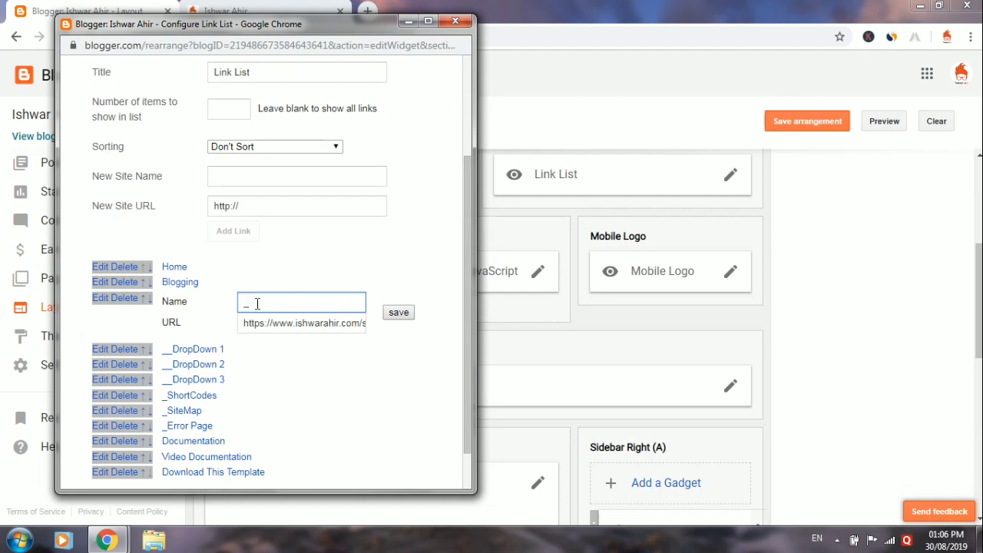
key("Caps_Lock")
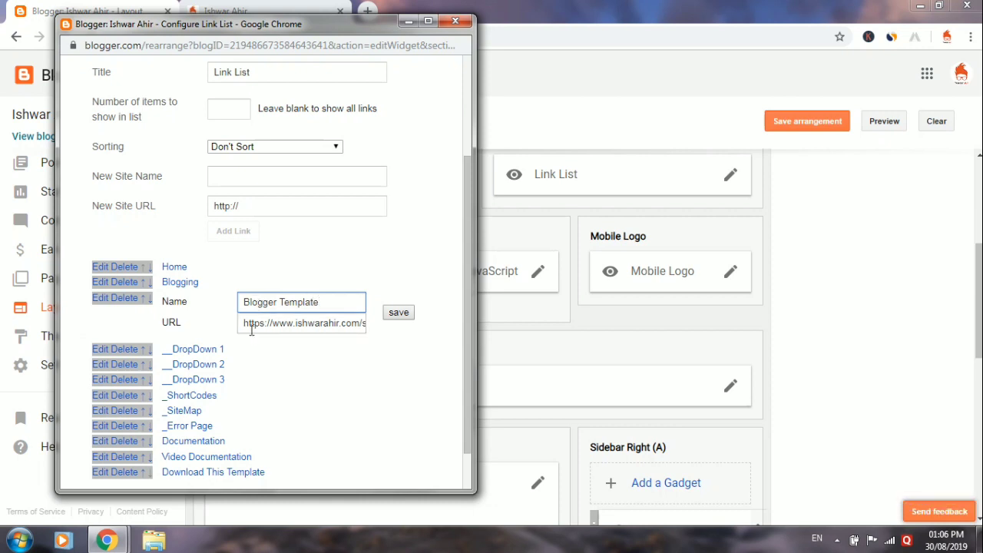
left_click(391, 315)
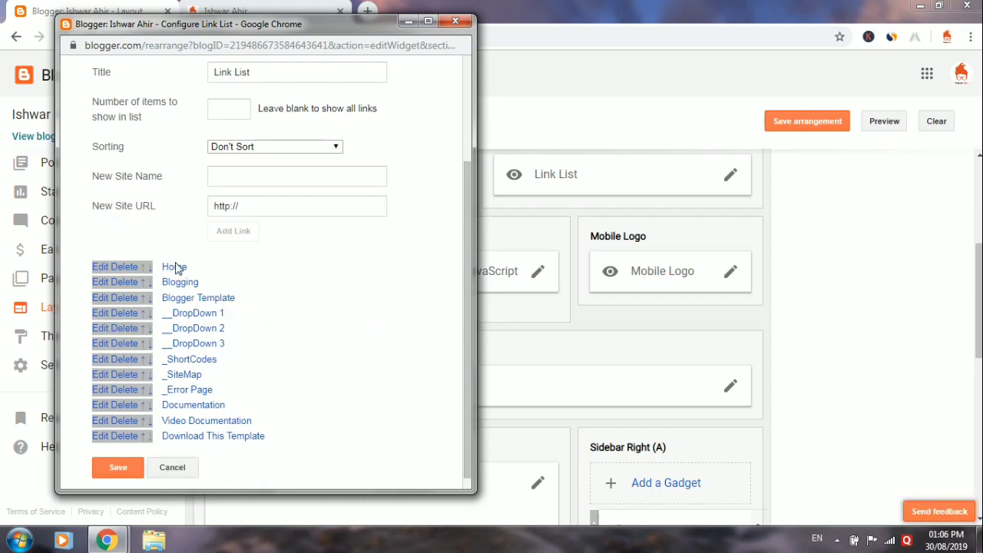
- Open the Tips & Tricks category on the live blog and copy its address up to /search/label/Tips%20%26%20Tricks, without the max-results part
left_click(409, 21)
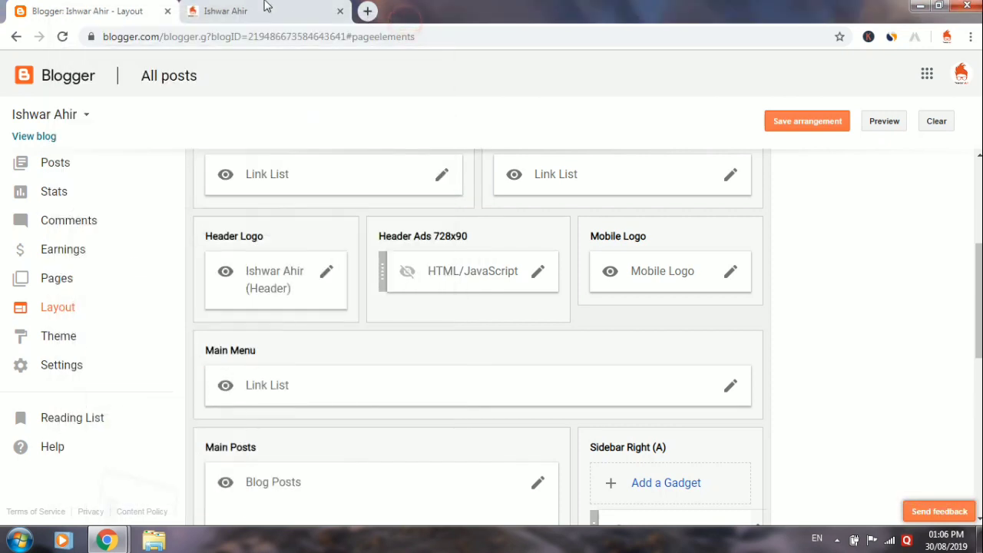
left_click(263, 9)
scroll(687, 397, "down", 2)
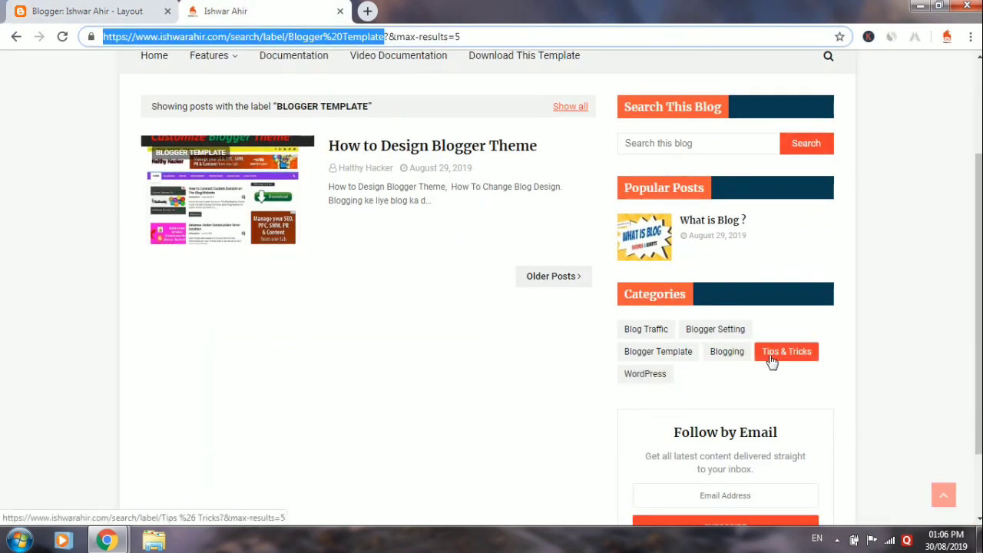
left_click(774, 359)
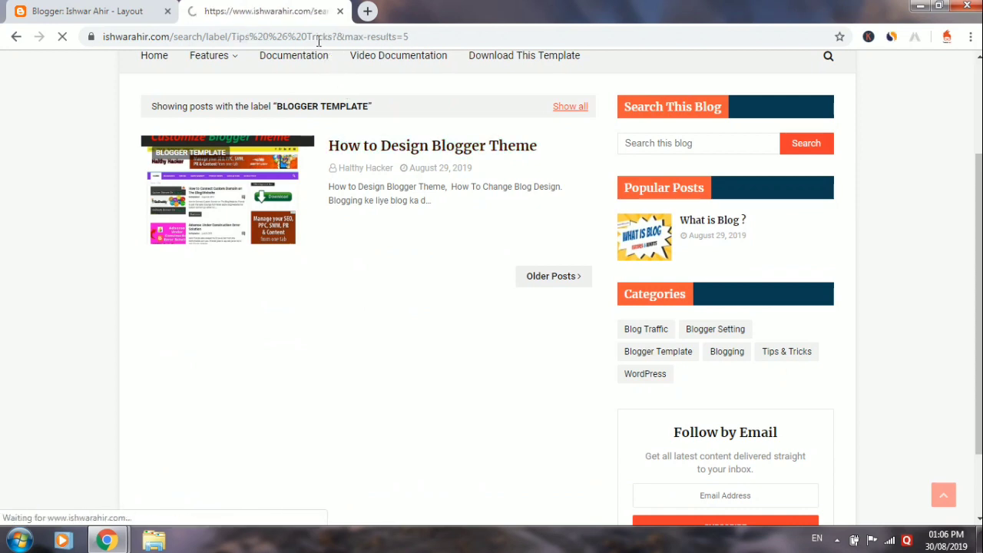
left_click_drag(336, 38, 98, 52)
right_click(185, 45)
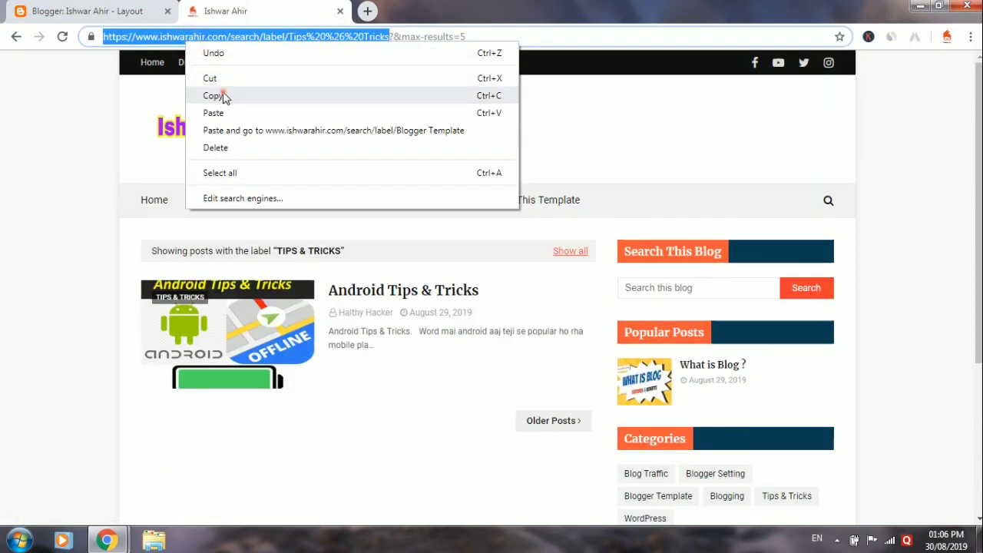
left_click(223, 94)
- Replace the __DropDown 1 link's URL in the Main Menu link list with the copied Tips & Tricks category address
left_click(106, 541)
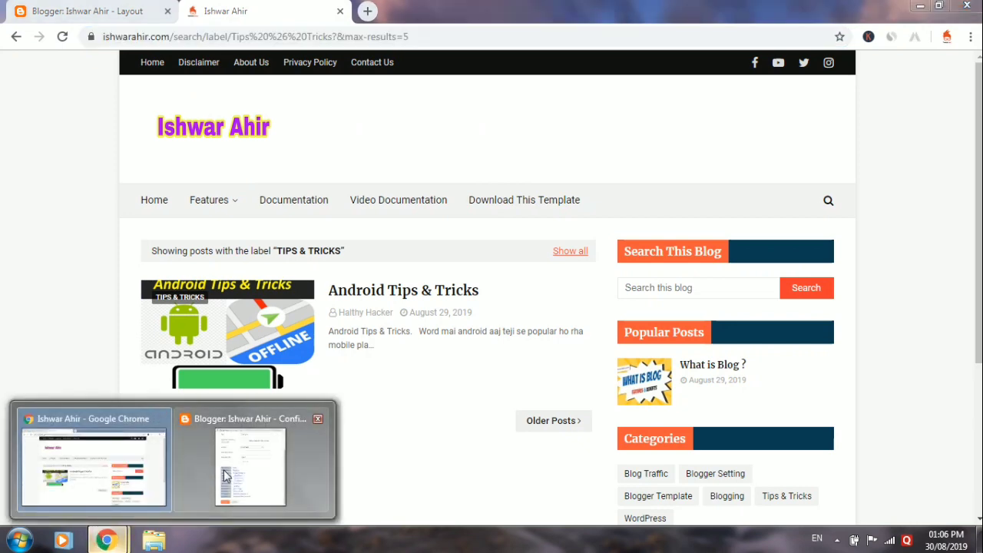
left_click(230, 472)
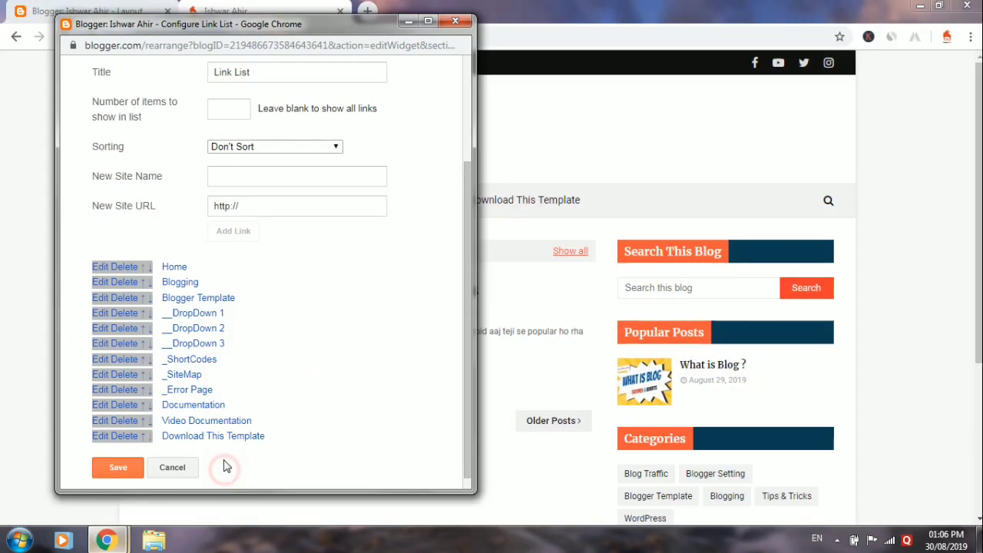
left_click(97, 315)
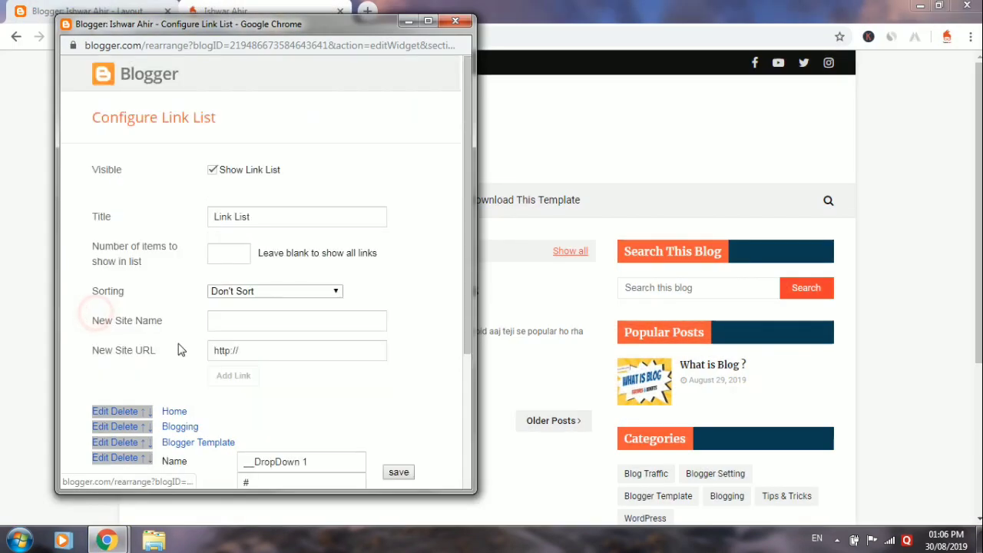
double_click(255, 342)
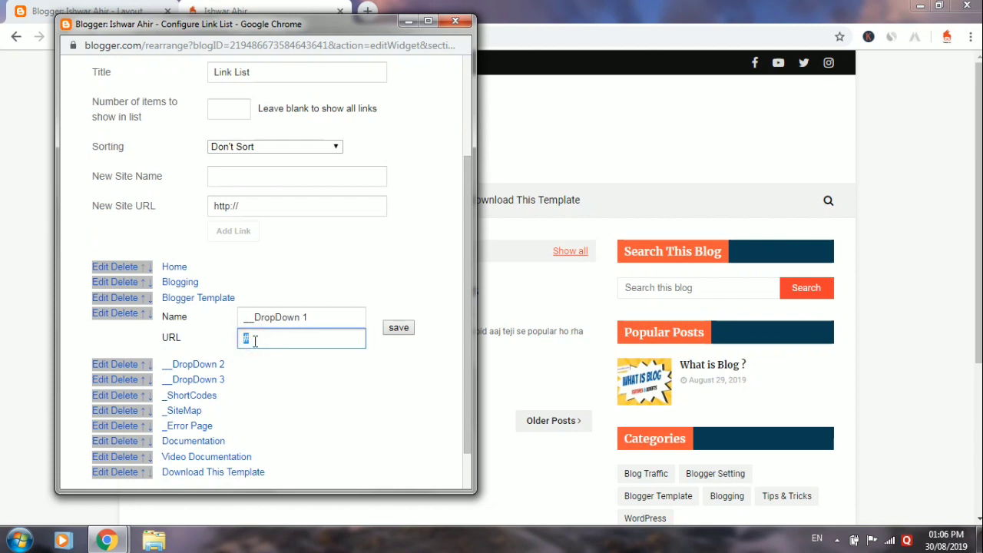
key("ctrl+v")
- Rename the __DropDown 1 link as Tips & Tricks, without the leading underscores, and save the link
left_click(313, 317)
triple_click(318, 317)
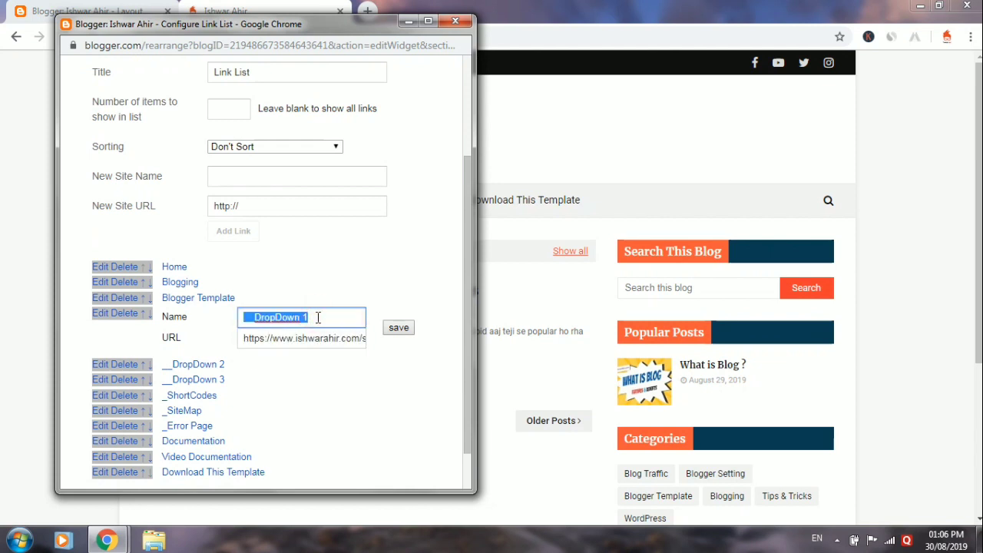
key("BackSpace")
key("Caps_Lock")
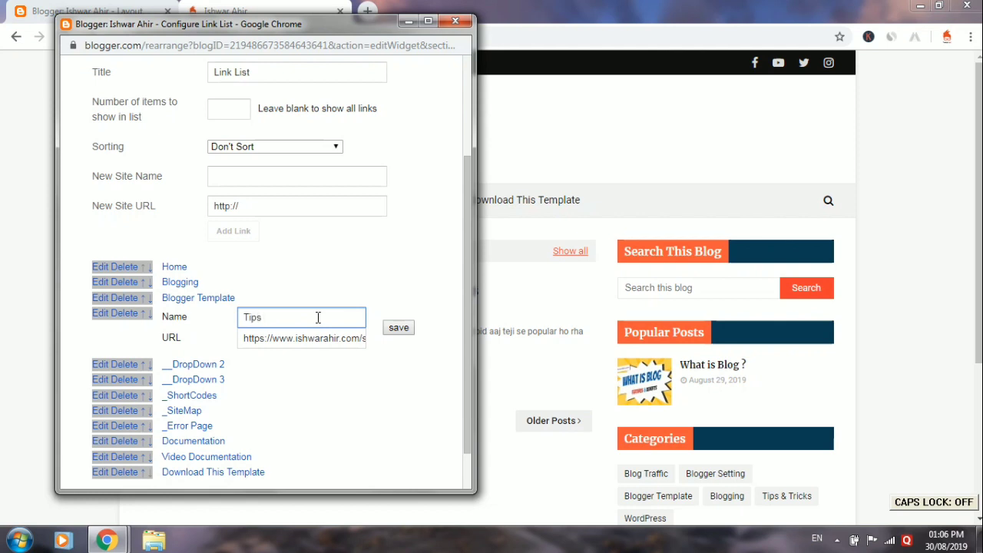
type("Tips &")
key("Caps_Lock")
type("Tricks")
left_click(406, 330)
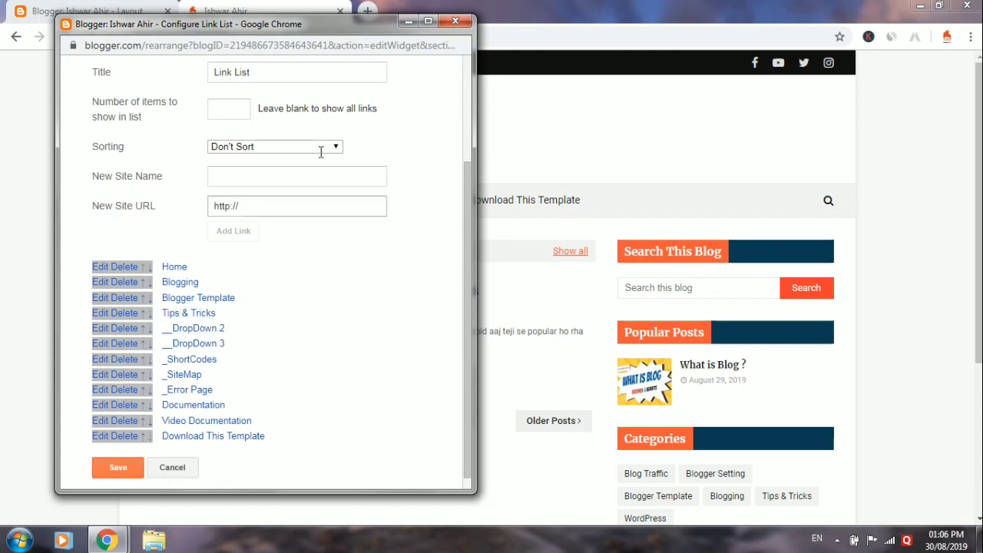
- Open the WordPress category on the live blog and copy its address up to /search/label/WordPress, without the max-results part
left_click(407, 21)
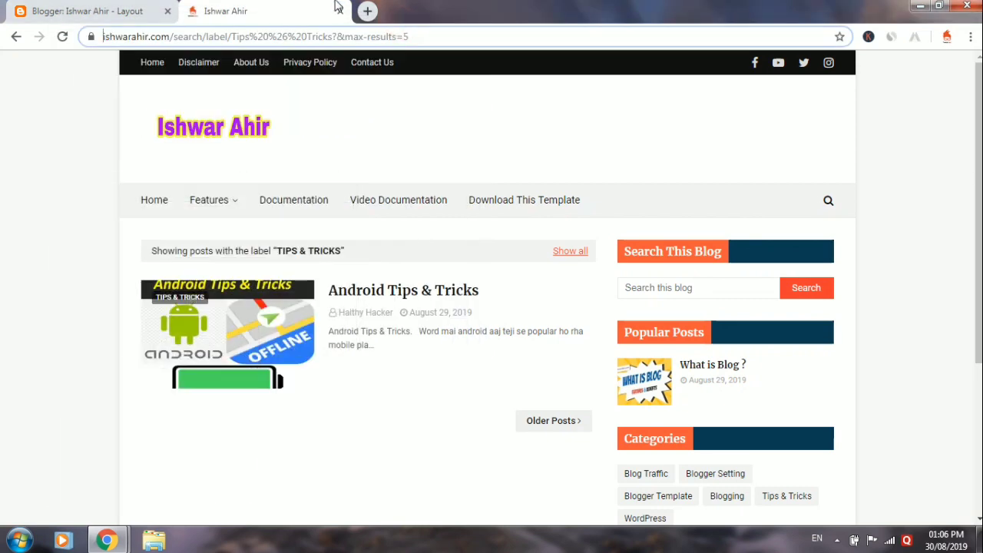
scroll(487, 305, "down", 2)
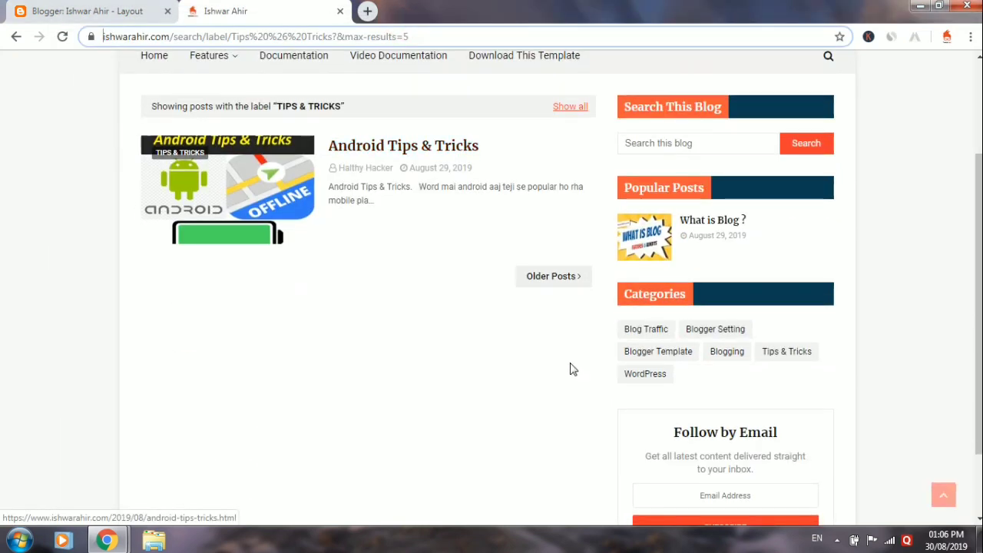
left_click(664, 382)
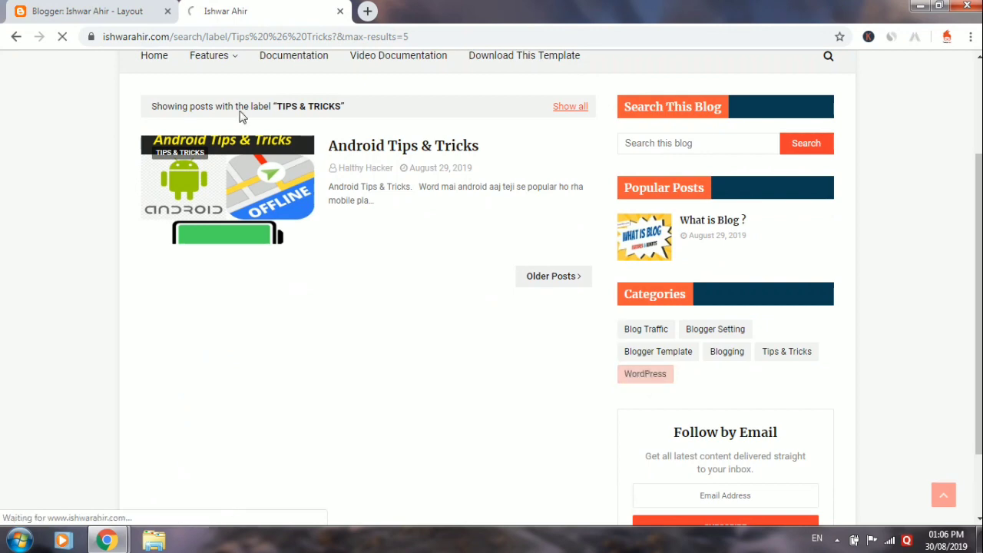
left_click_drag(282, 36, 91, 40)
right_click(141, 33)
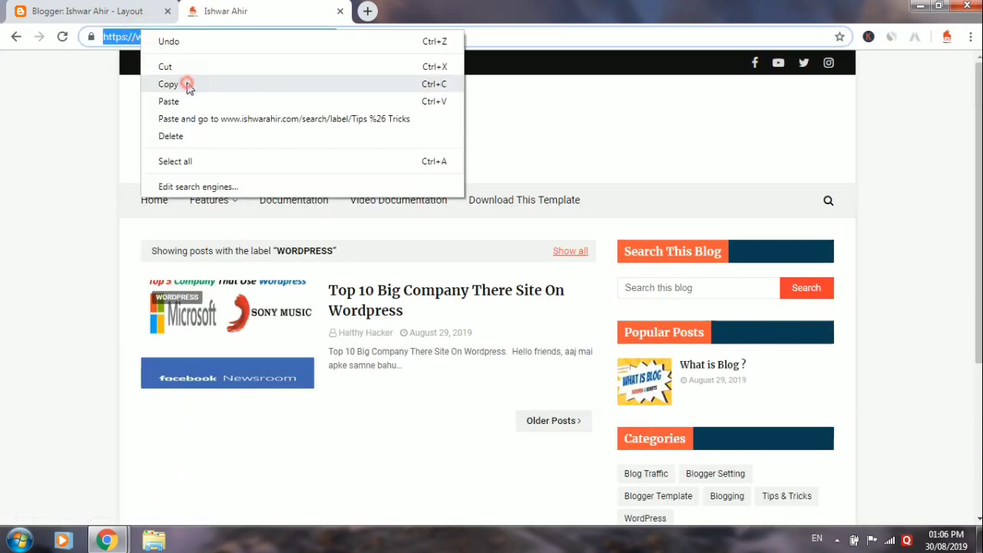
left_click(184, 84)
- Replace the __DropDown 2 link's URL in the Main Menu link list with the copied WordPress category address
left_click(119, 10)
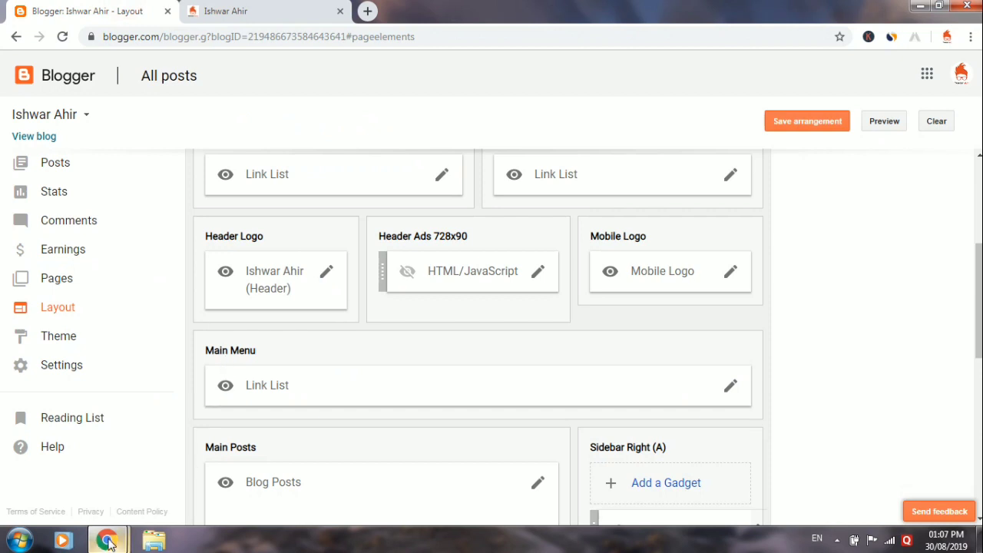
mouse_move(106, 540)
left_click(244, 464)
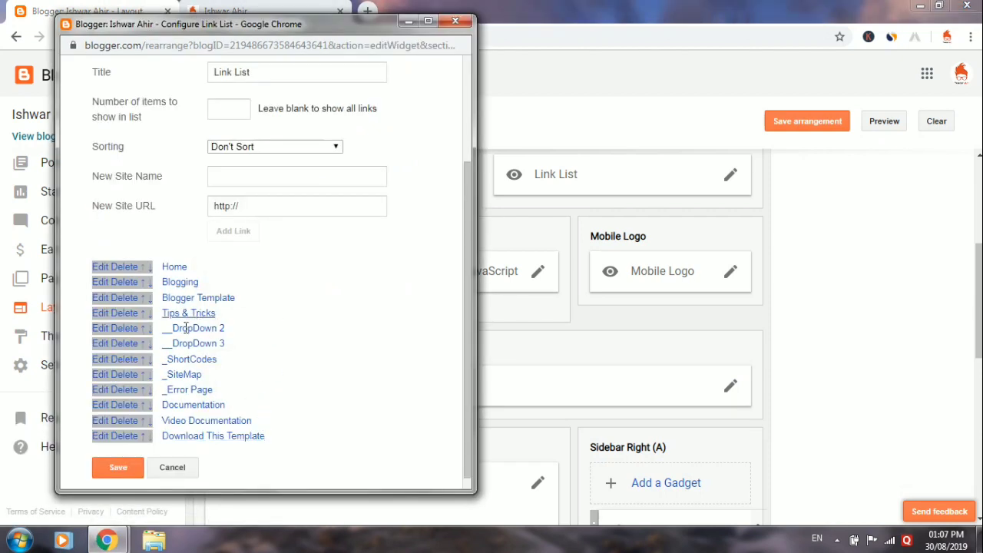
left_click(113, 328)
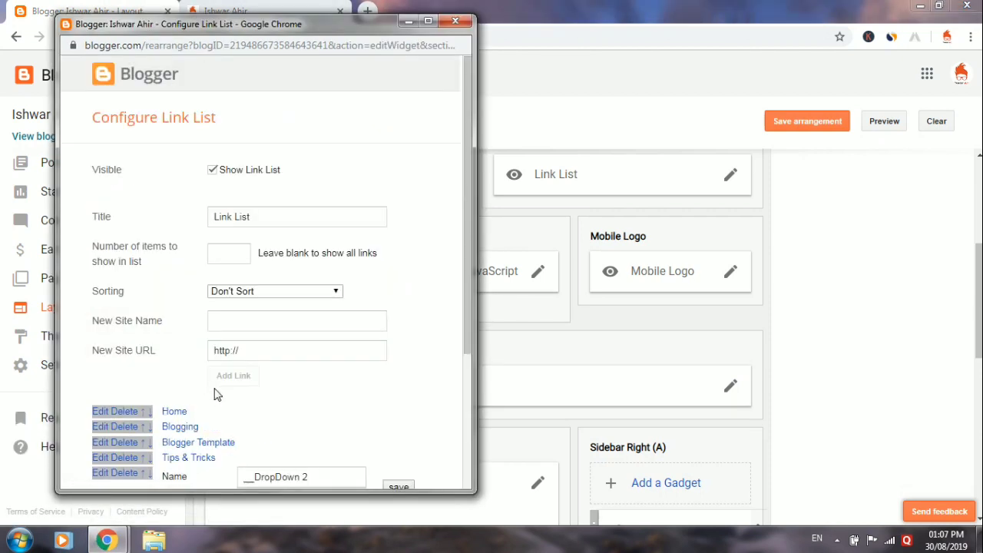
scroll(215, 394, "down", 3)
left_click(296, 304)
double_click(296, 303)
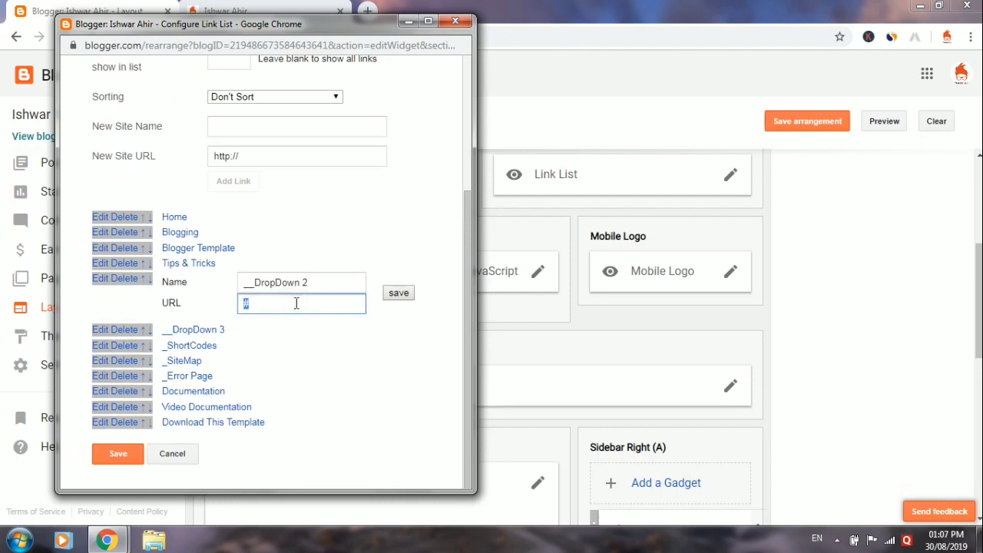
key("ctrl+v")
- Rename the __DropDown 2 link as WordPress, without the leading underscores, and save the link
triple_click(329, 282)
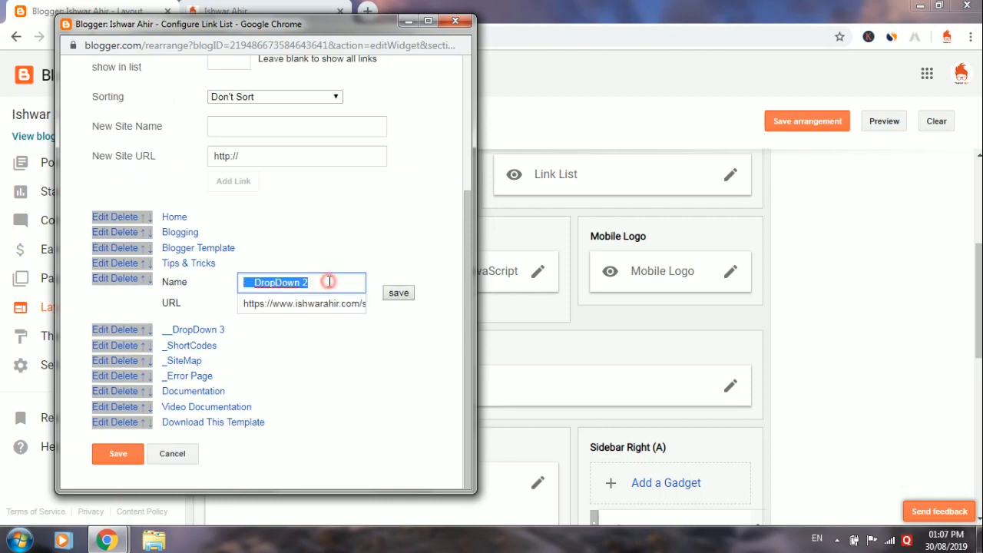
key("BackSpace")
key("Caps_Lock")
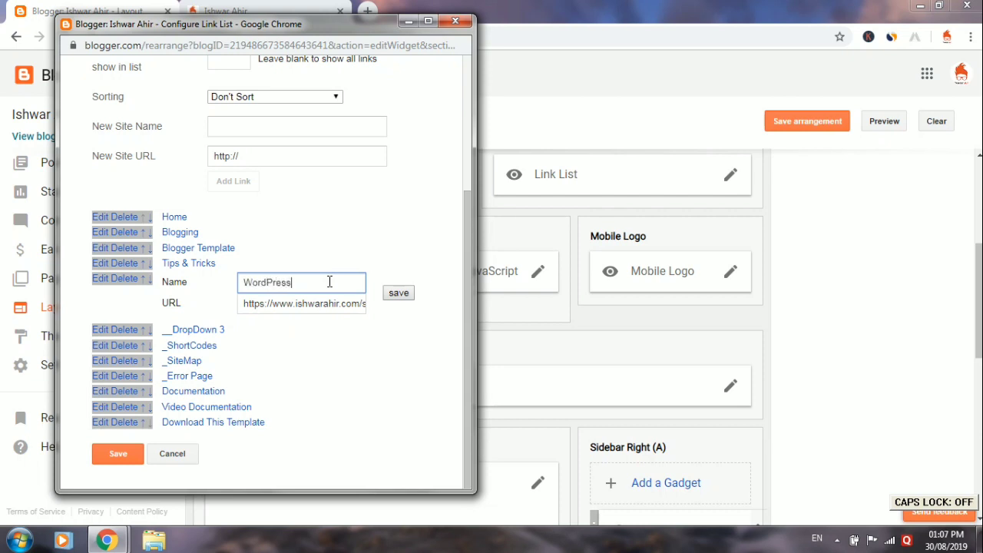
left_click(399, 294)
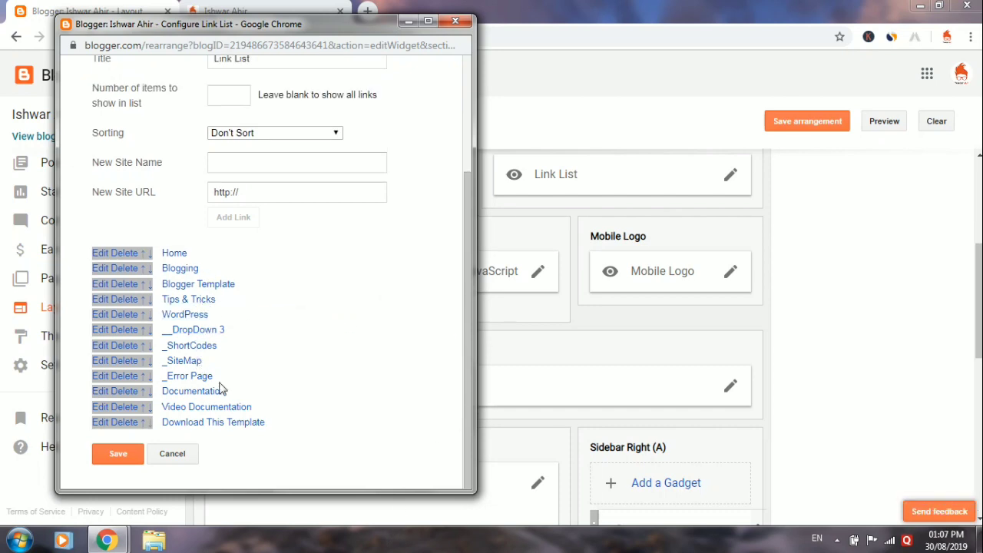
- Open the Blogger Setting category on the live blog and copy its address up to /search/label/Blogger%20Setting, without the max-results part
left_click(409, 21)
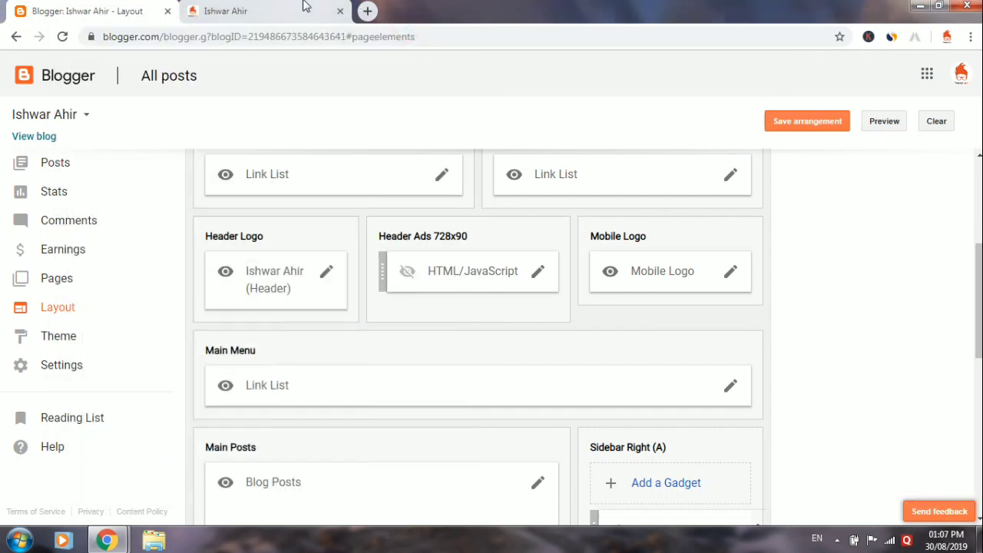
left_click(303, 10)
scroll(522, 334, "down", 2)
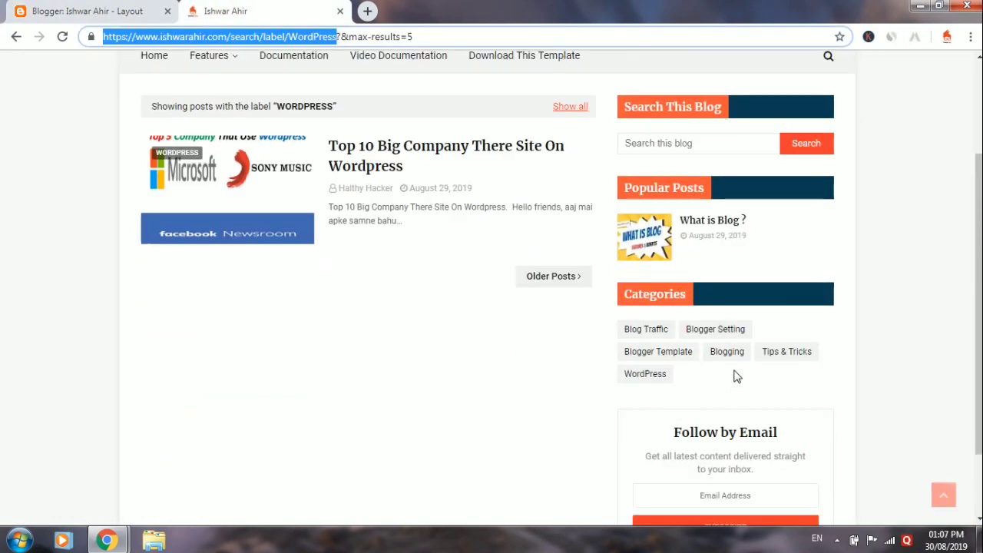
left_click(719, 330)
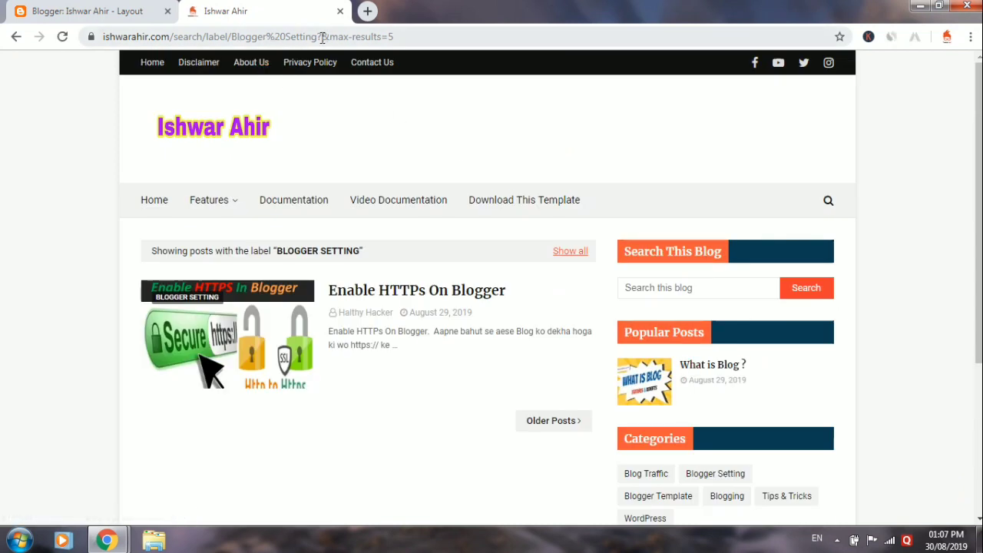
left_click_drag(321, 36, 103, 36)
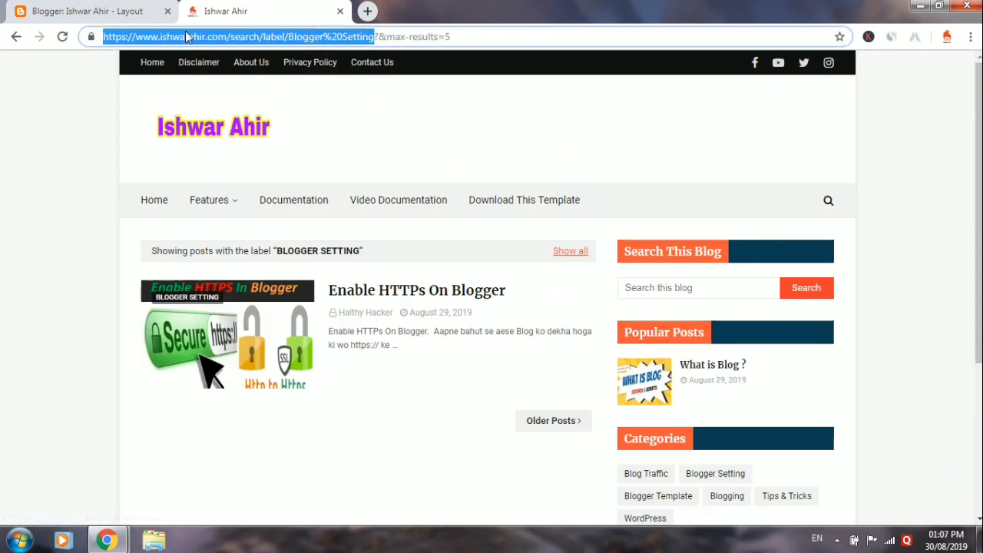
right_click(185, 34)
left_click(235, 87)
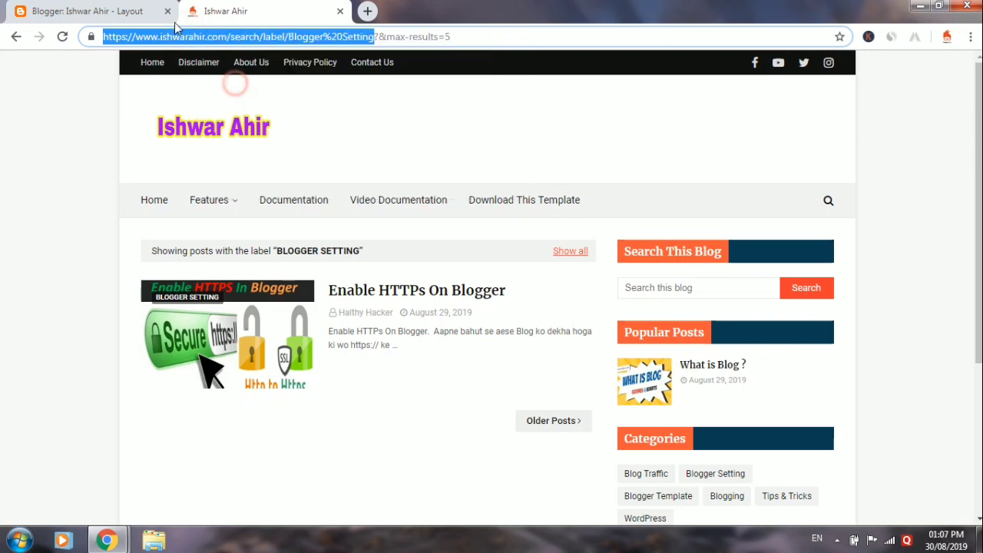
- Replace the __DropDown 3 link's URL in the Main Menu link list with the copied Blogger Setting category address
left_click(120, 9)
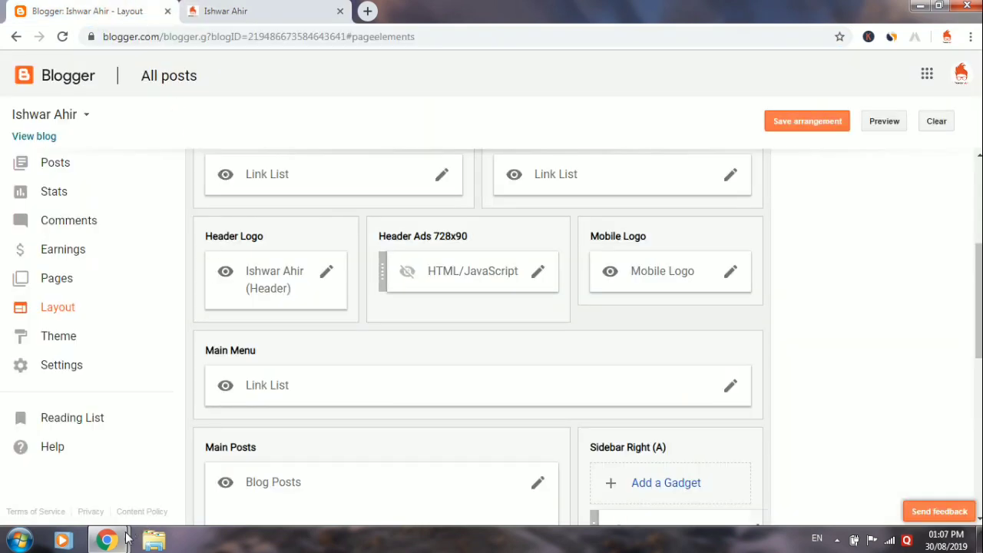
left_click(235, 477)
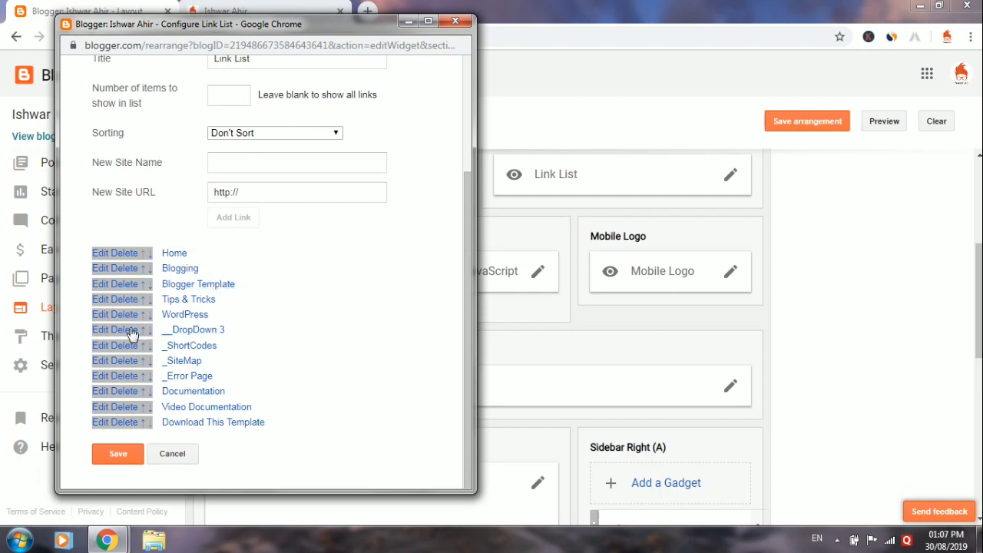
left_click(98, 330)
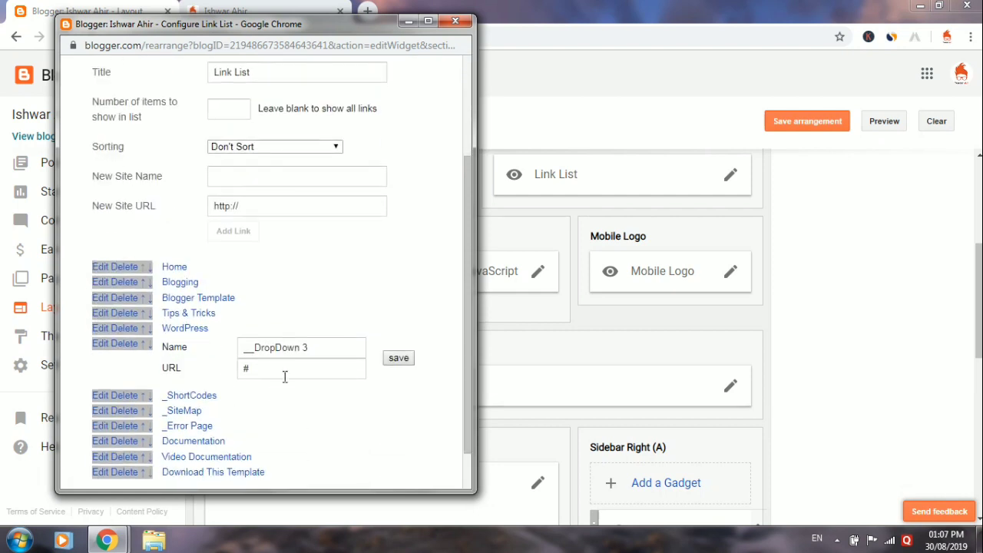
left_click(303, 369)
double_click(303, 369)
key("ctrl+v")
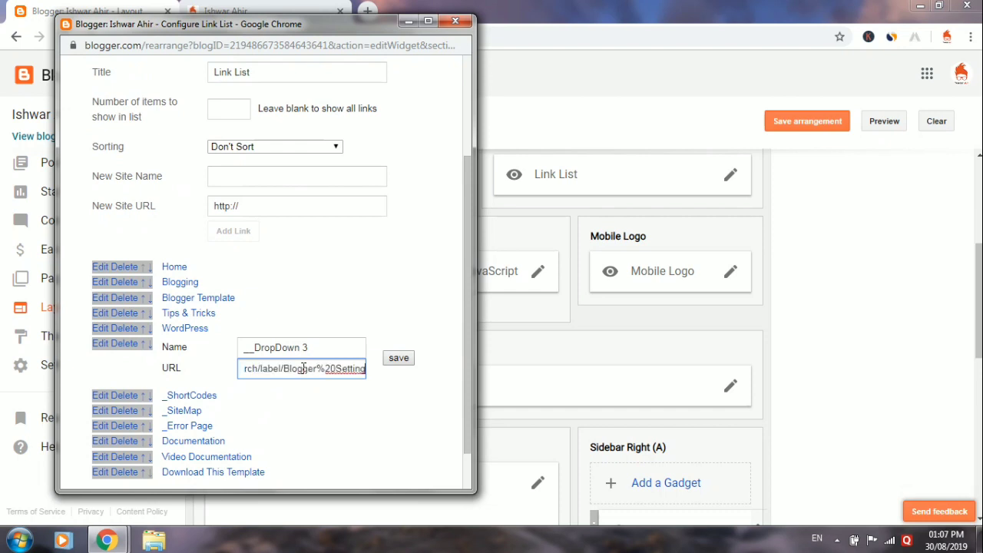
- Rename the __DropDown 3 link as Blogger Setting, without the leading underscores, and save the link
triple_click(322, 350)
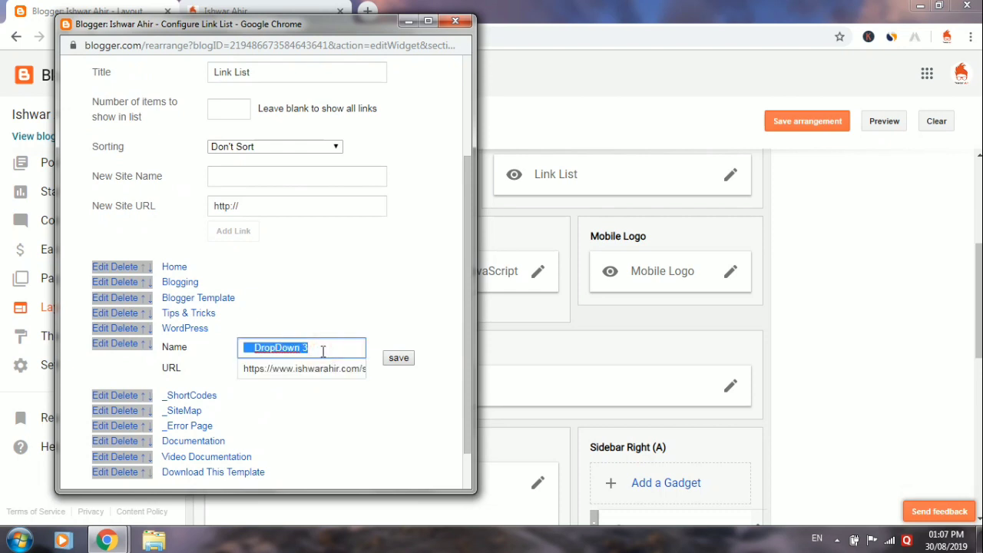
key("BackSpace")
key("Caps_Lock")
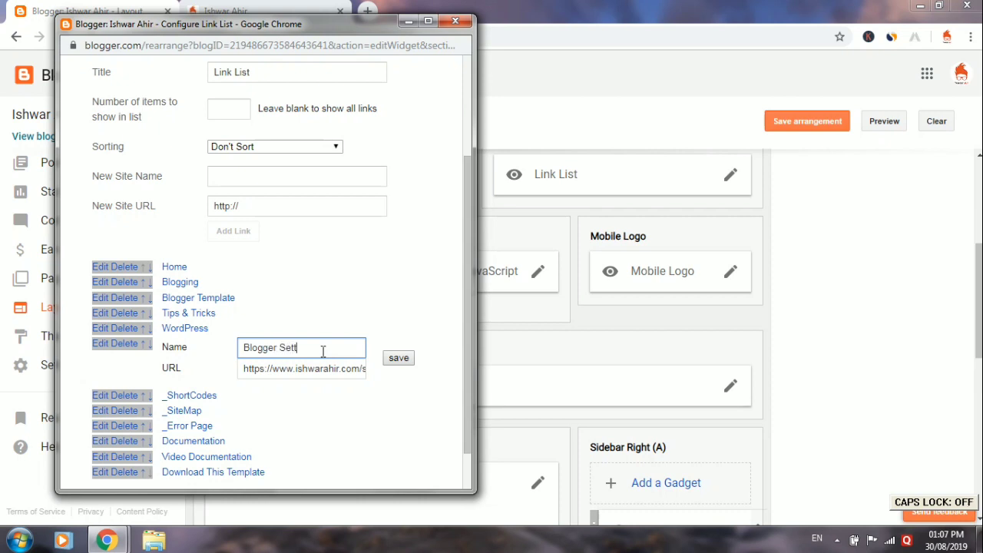
type("g")
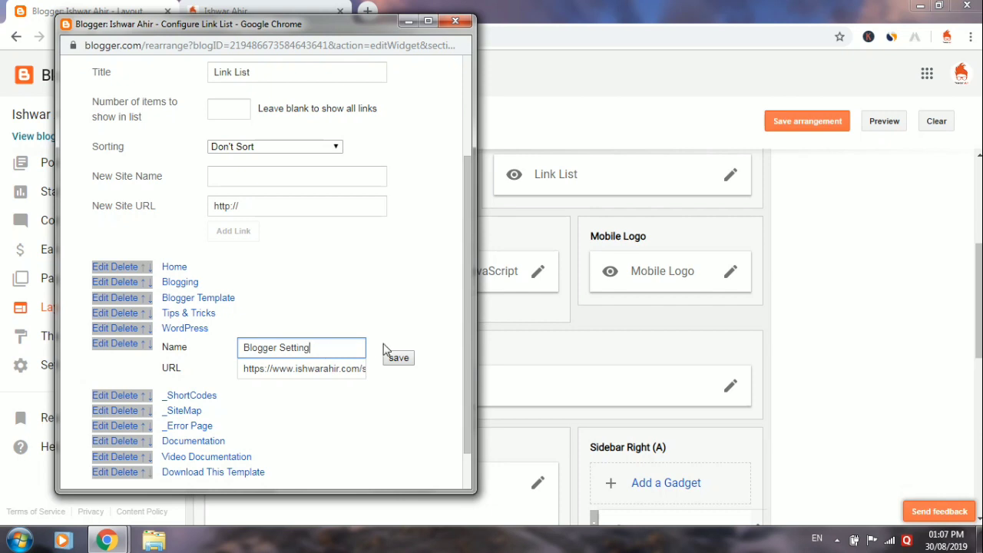
left_click(399, 359)
scroll(289, 365, "down", 1)
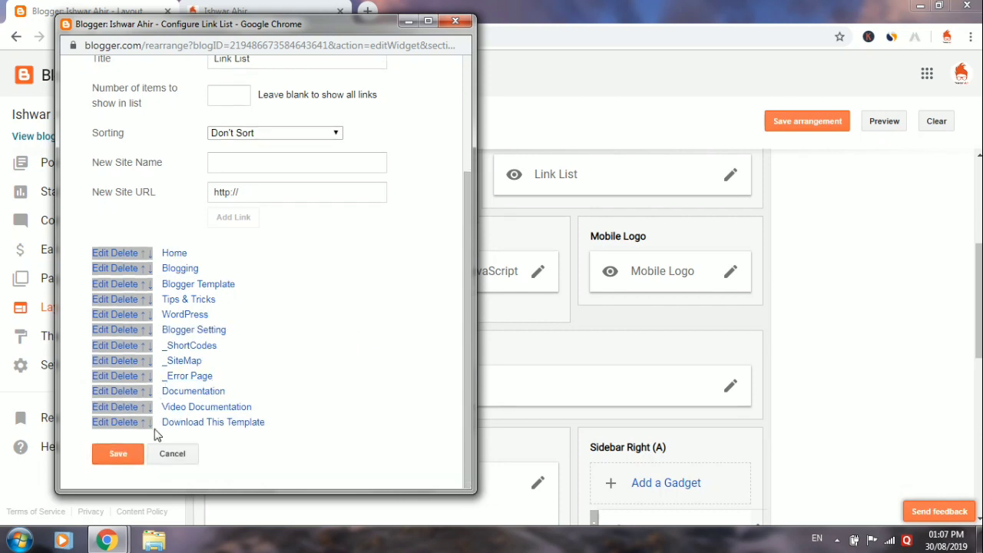
- Delete the _ShortCodes, _SiteMap, _Error Page, Documentation, Video Documentation and Download This Template links from the Main Menu link list and save it
left_click(130, 424)
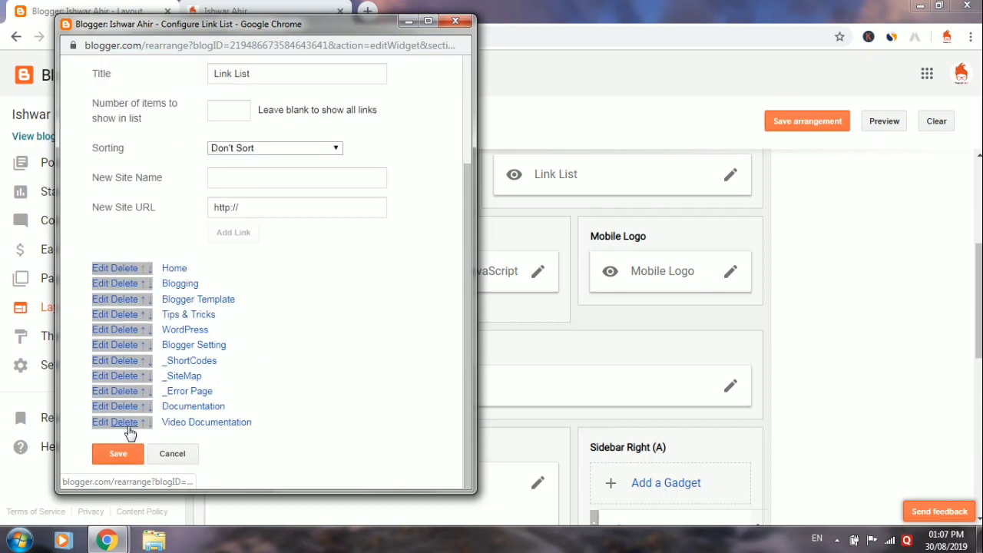
left_click(129, 424)
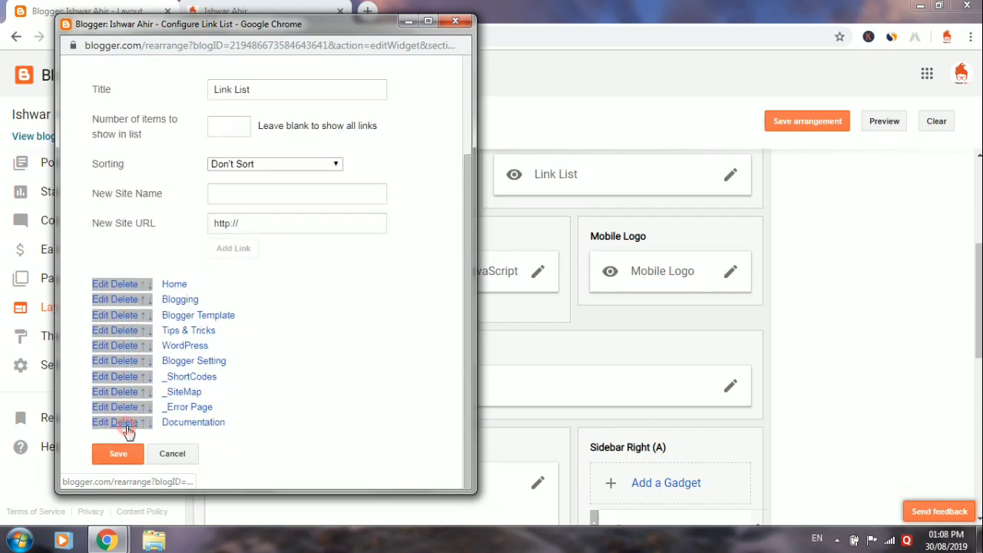
left_click(127, 423)
left_click(126, 421)
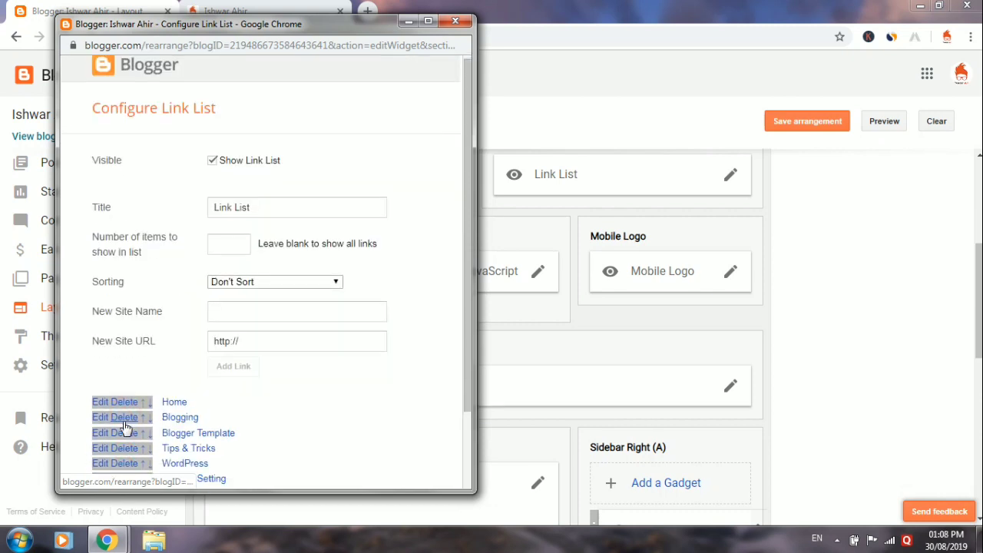
left_click(124, 444)
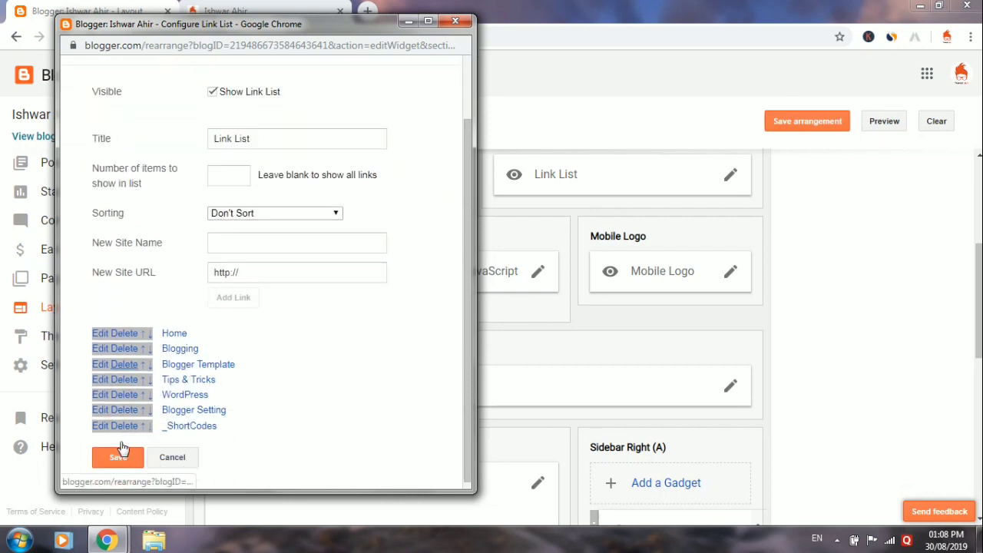
left_click(125, 427)
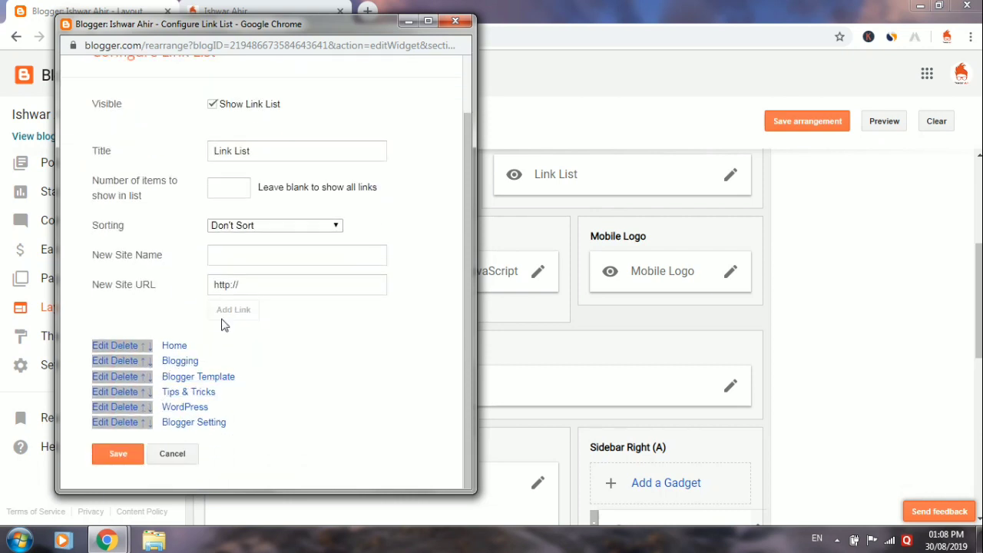
left_click(240, 255)
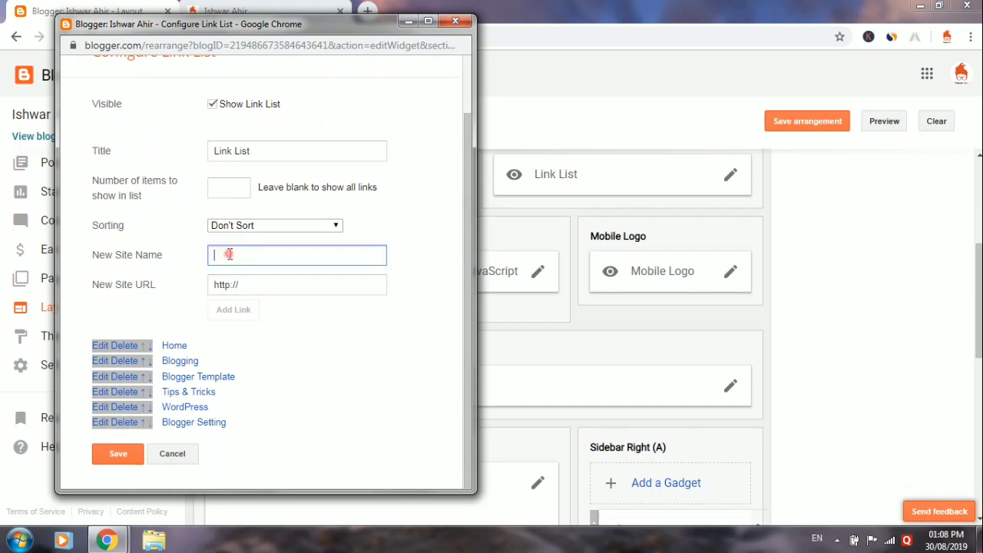
left_click(254, 289)
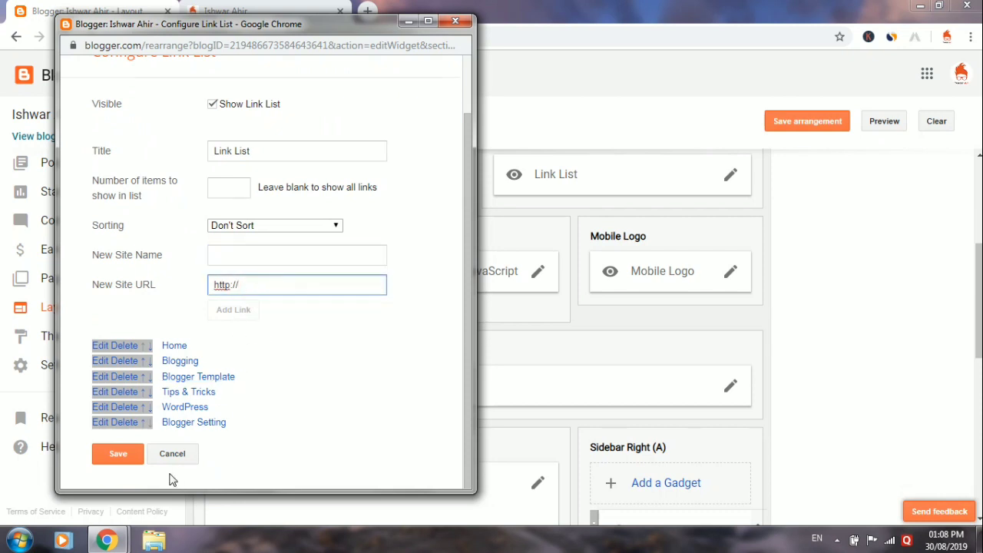
left_click(109, 458)
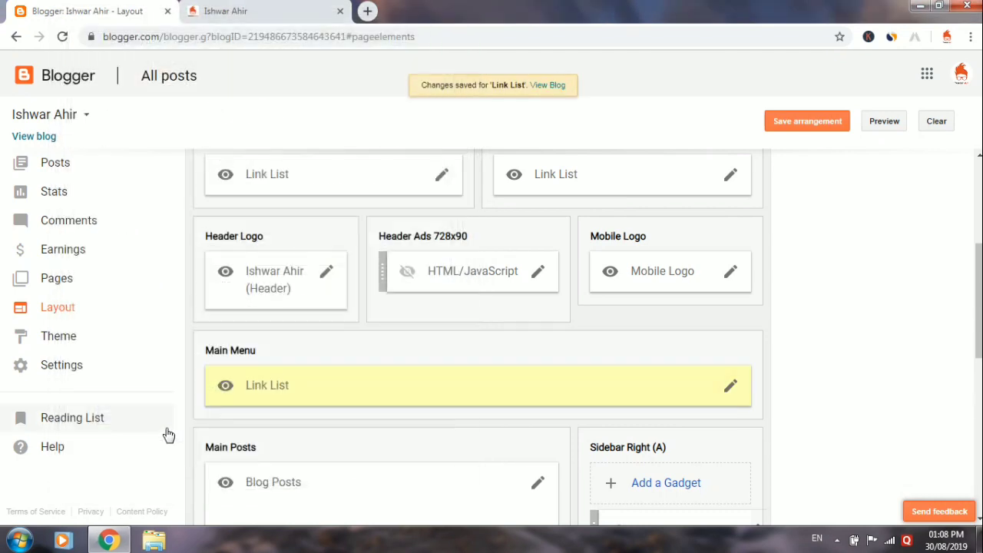
- Reload the live blog, go to its home page and examine the main menu, posts and footer
left_click(271, 6)
right_click(311, 109)
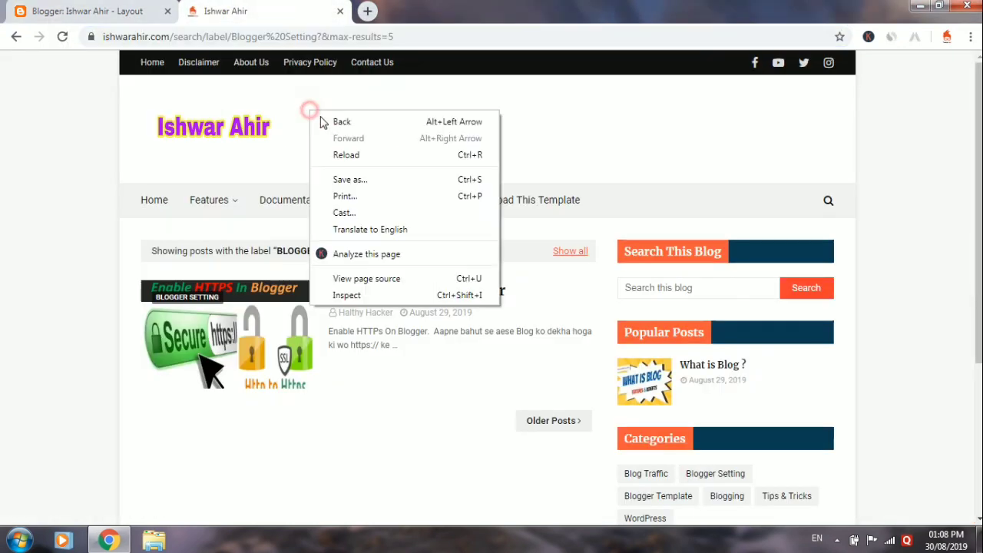
left_click(355, 158)
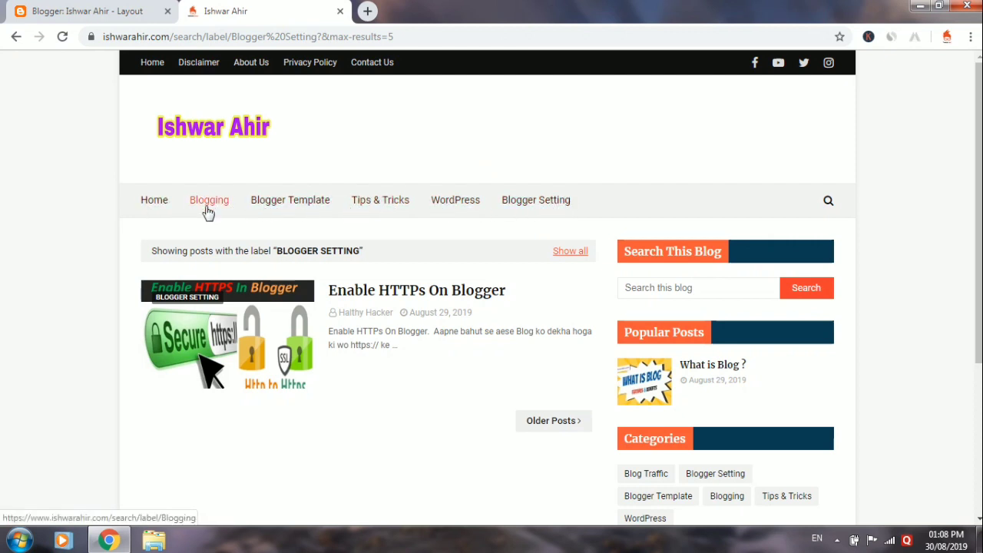
left_click(152, 206)
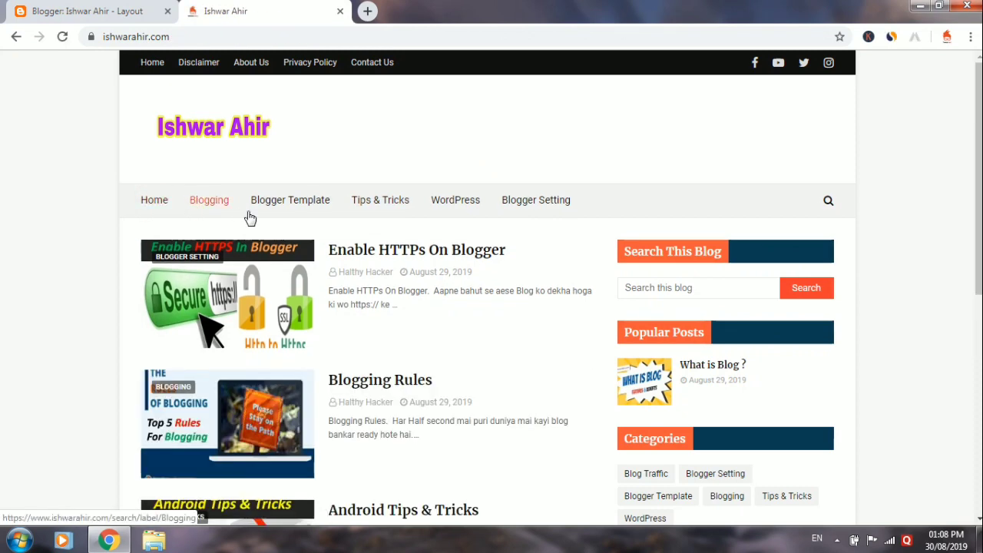
scroll(284, 215, "down", 3)
scroll(284, 215, "down", 3)
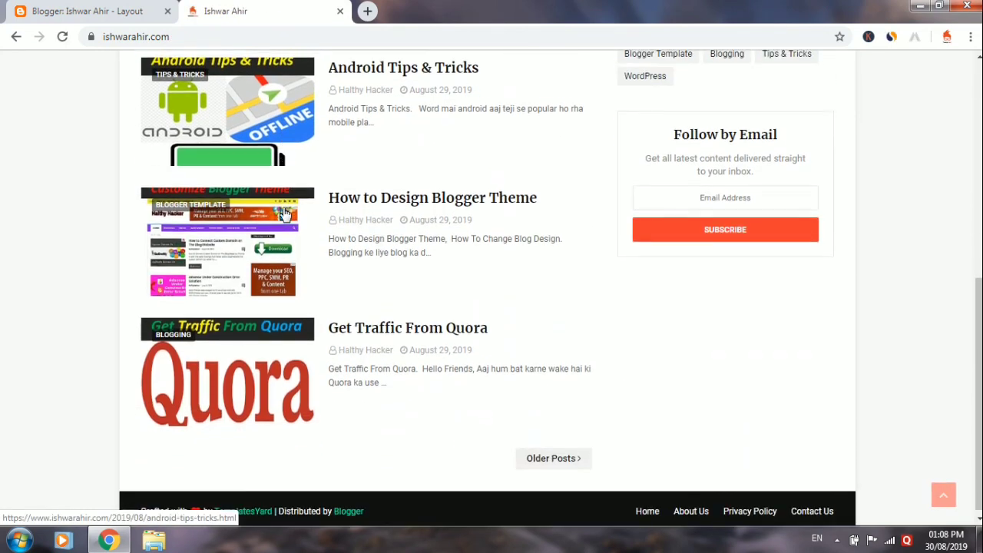
scroll(284, 215, "up", 2)
scroll(284, 213, "up", 4)
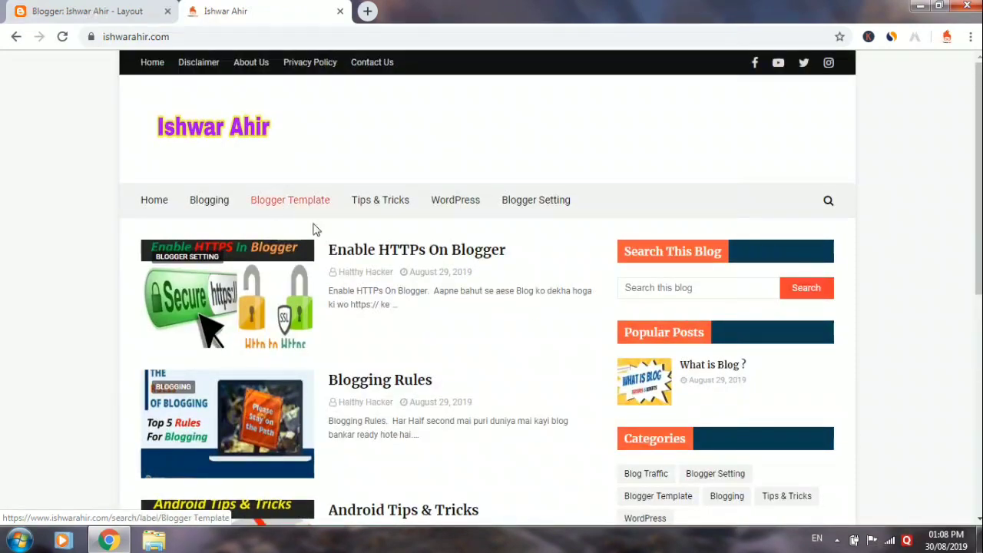
- Open the Enable HTTPs On Blogger post and examine its content, share buttons and related posts
left_click(367, 252)
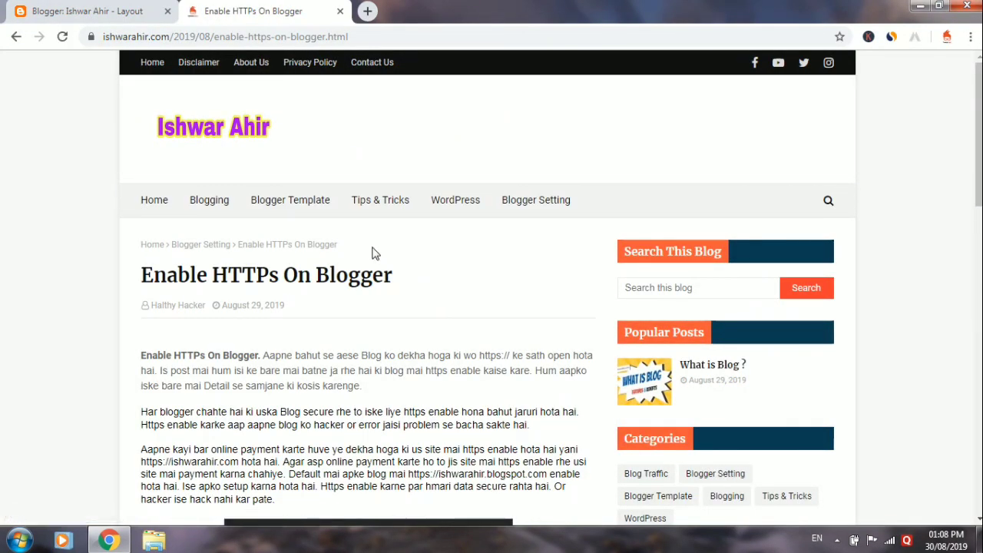
scroll(377, 259, "down", 5)
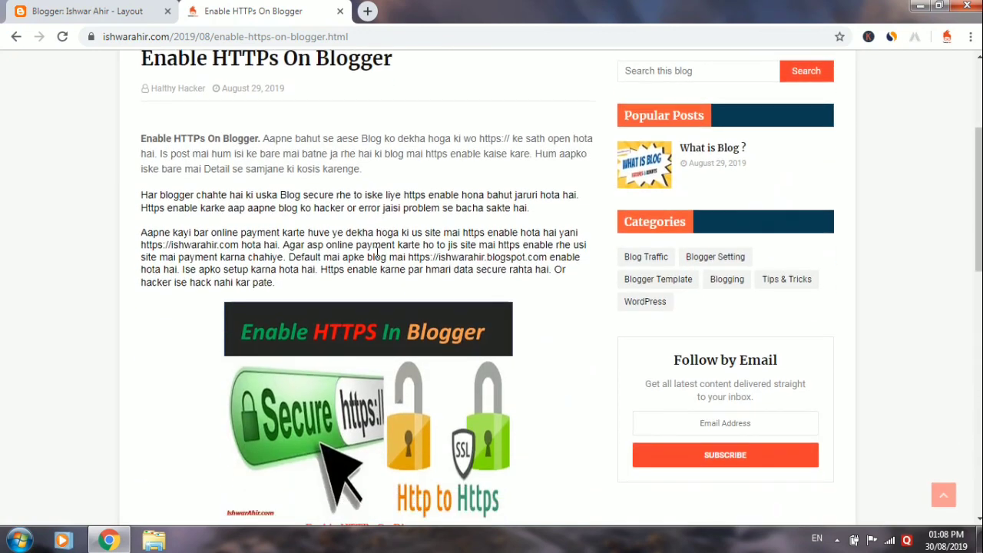
scroll(378, 259, "down", 1)
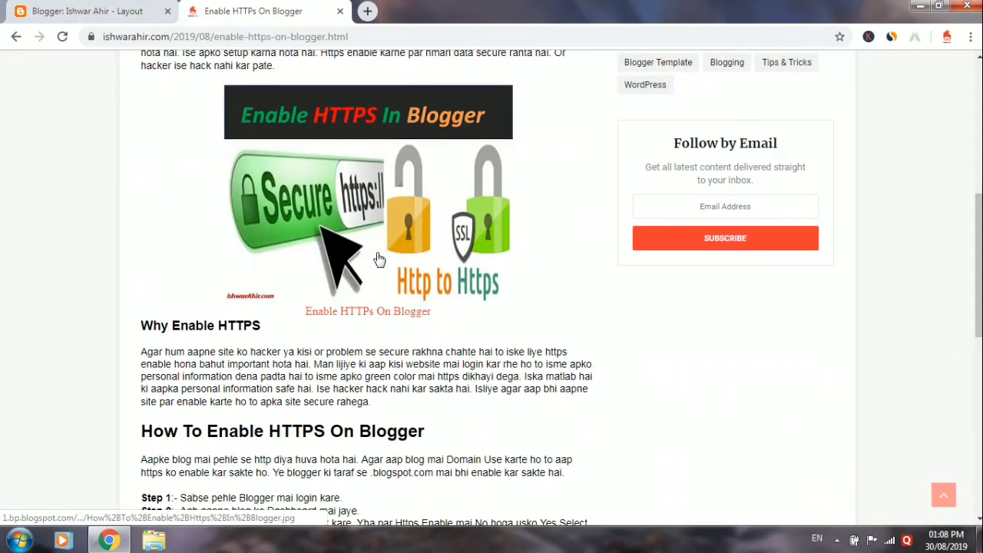
scroll(378, 259, "down", 1)
scroll(377, 254, "down", 4)
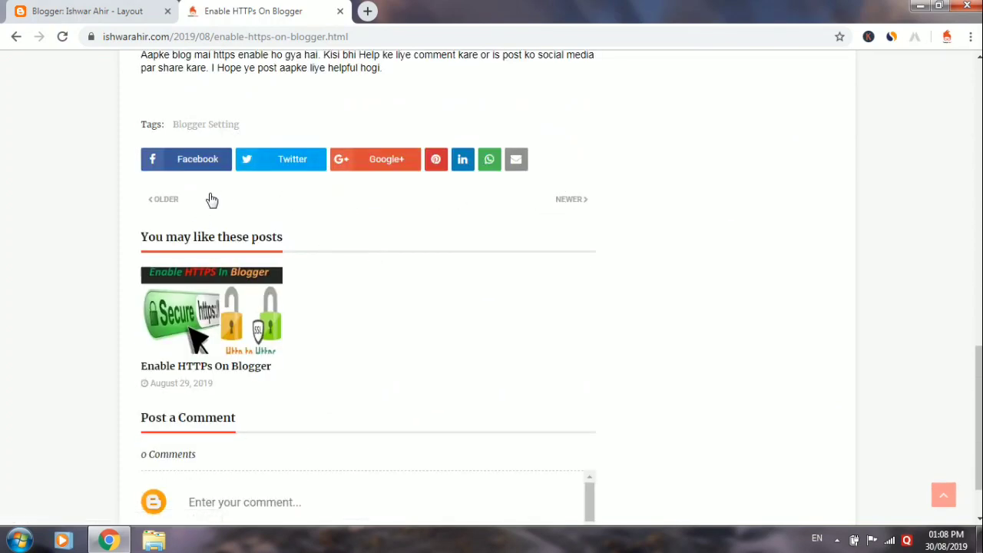
- Go to the older post, Blogging Rules, dismiss the translation offer and review the article, related posts and comment area
left_click(159, 205)
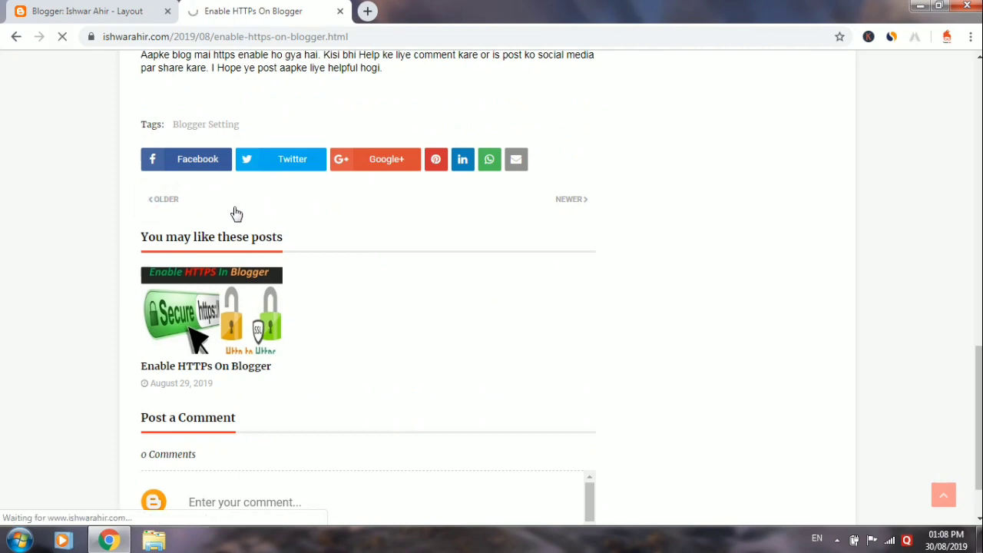
scroll(237, 213, "down", 1)
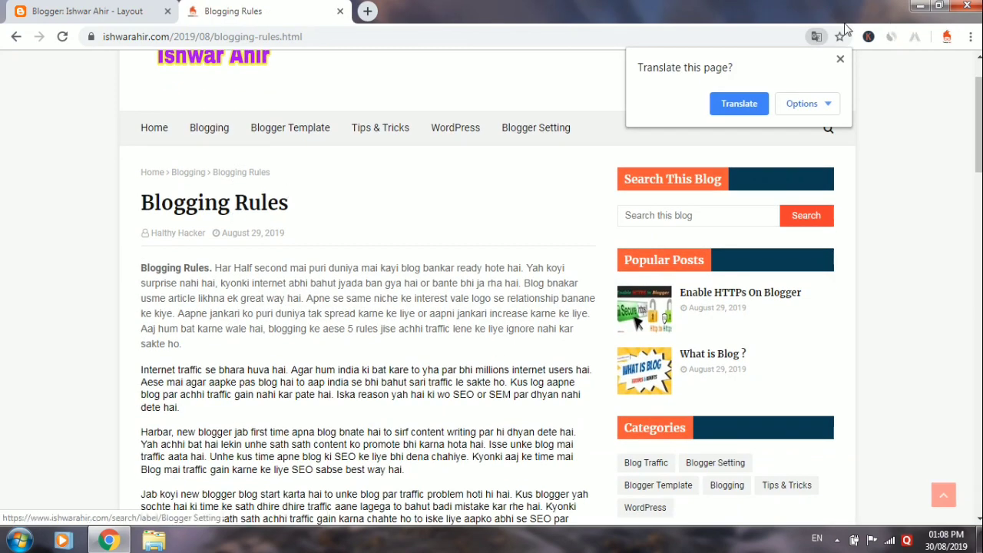
left_click(840, 58)
scroll(487, 216, "down", 2)
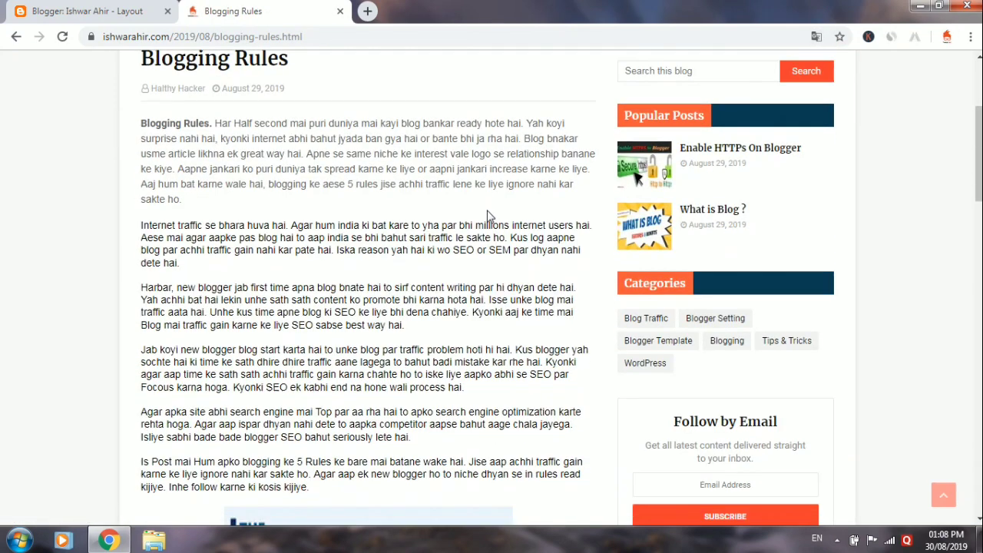
scroll(332, 228, "down", 5)
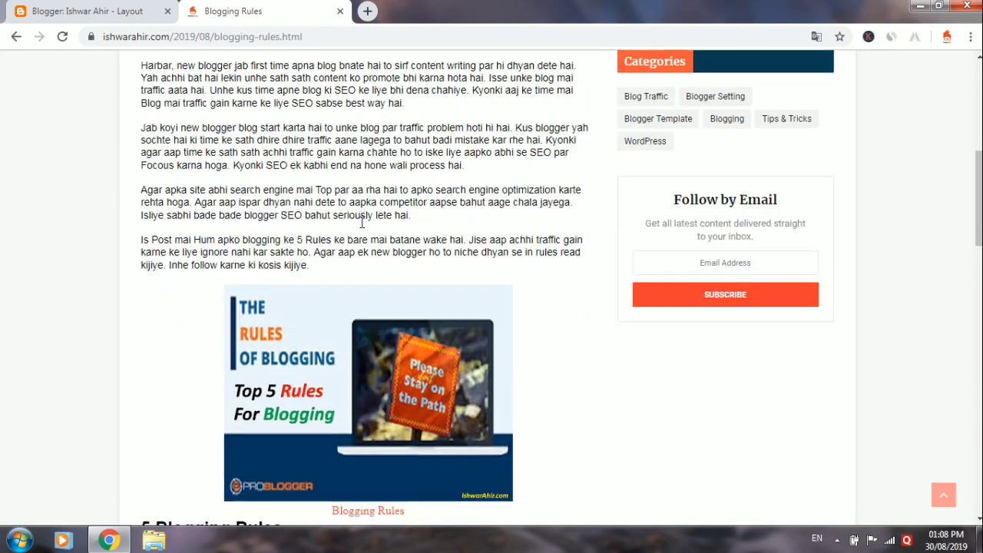
scroll(364, 224, "down", 13)
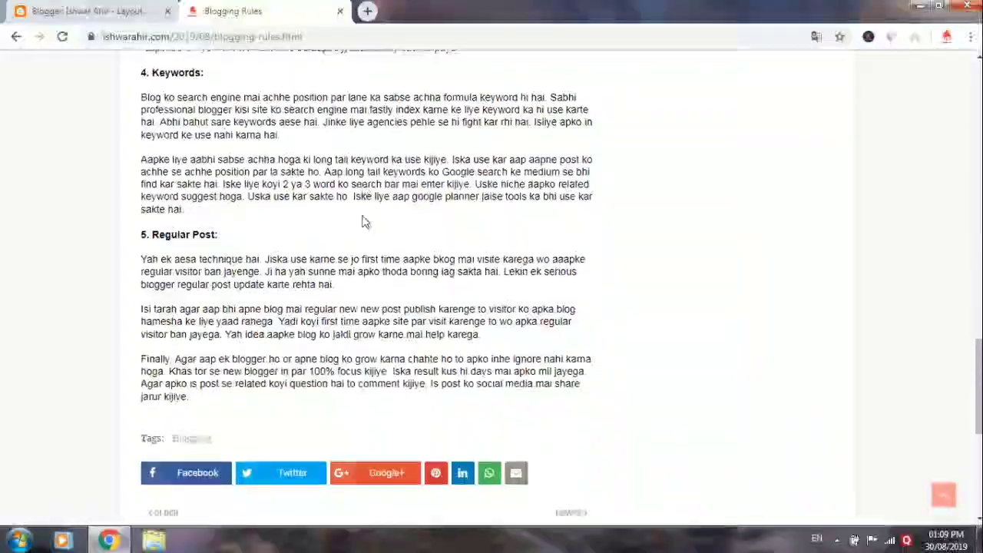
scroll(364, 222, "down", 2)
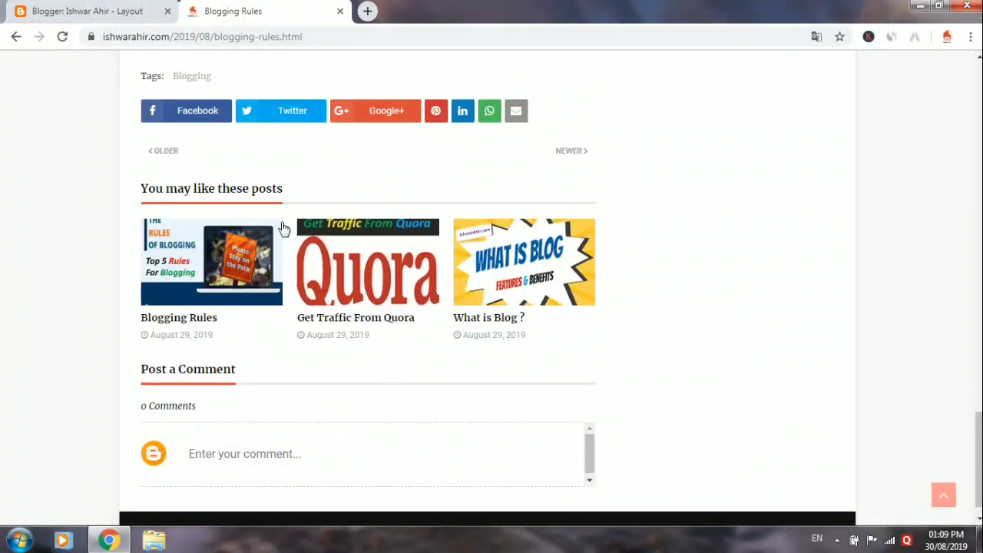
scroll(450, 253, "down", 1)
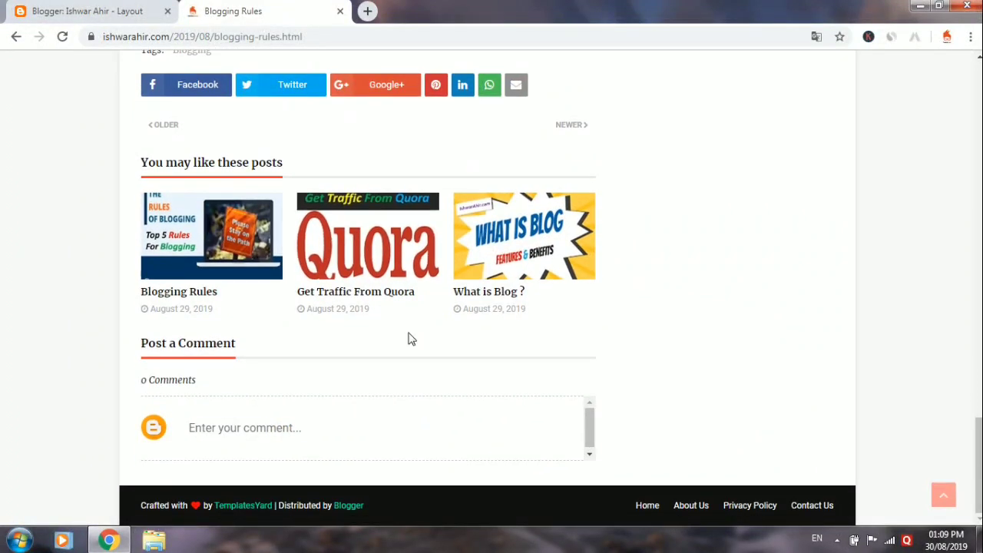
scroll(581, 296, "up", 20)
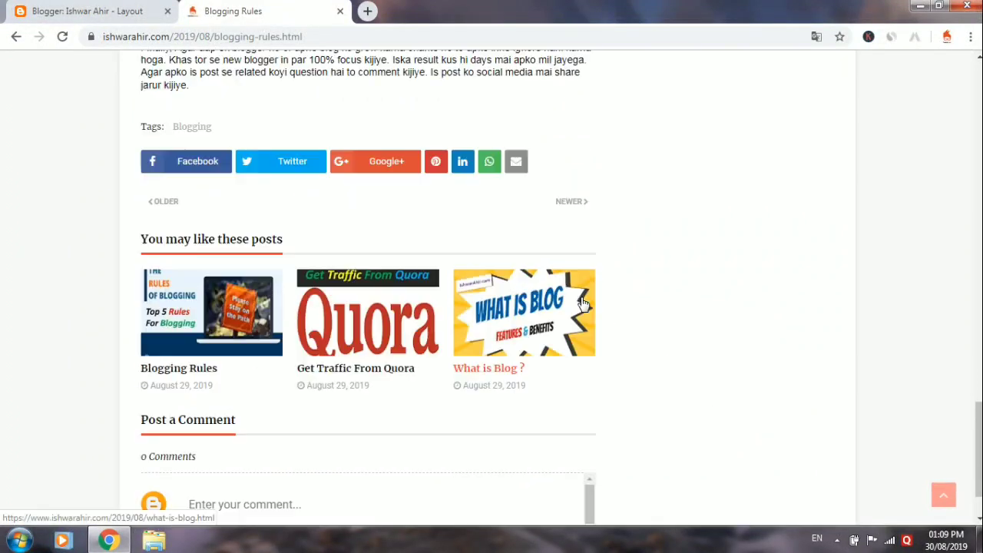
scroll(581, 297, "up", 2)
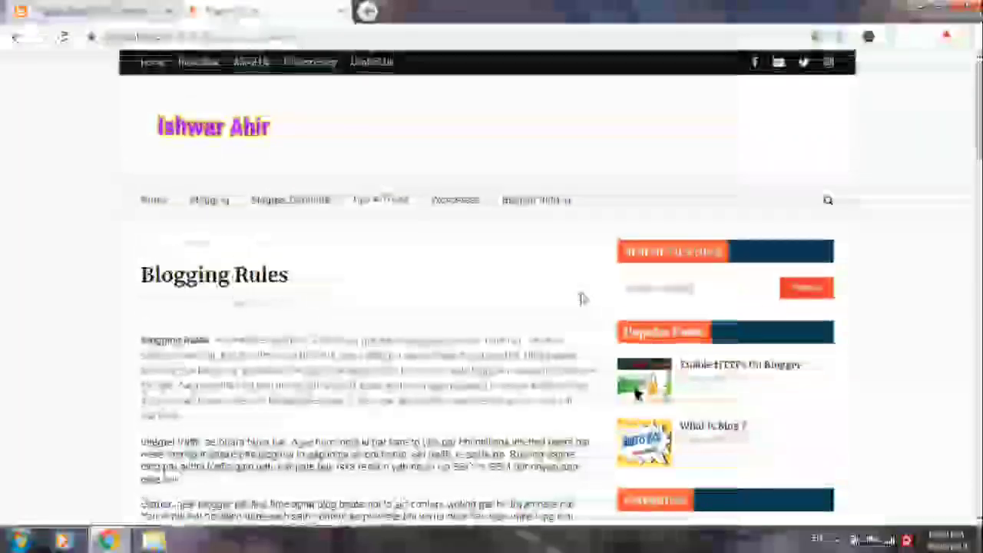
- Examine the full address of the Blogging Rules post, highlighting part of the post name in it
left_click(199, 38)
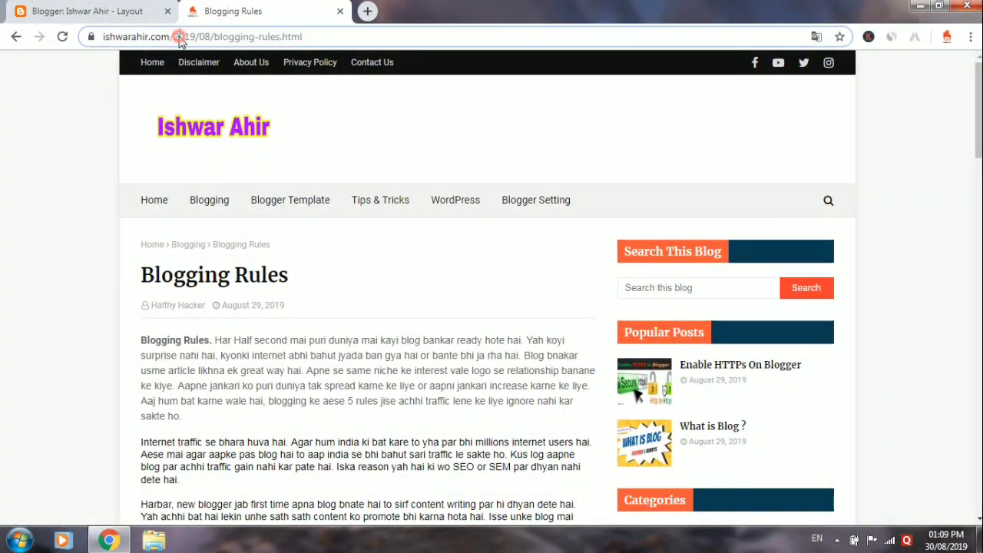
left_click(258, 36)
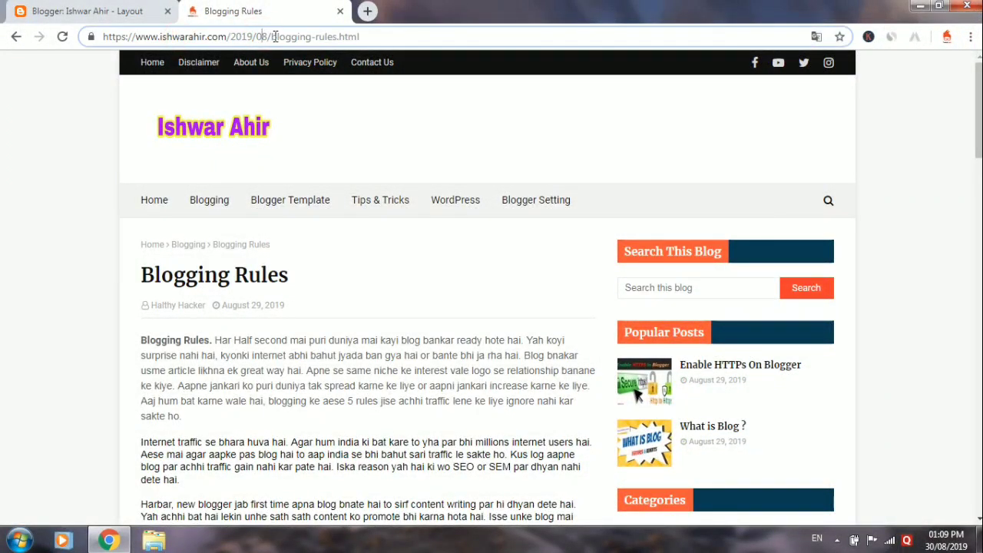
left_click_drag(272, 36, 326, 40)
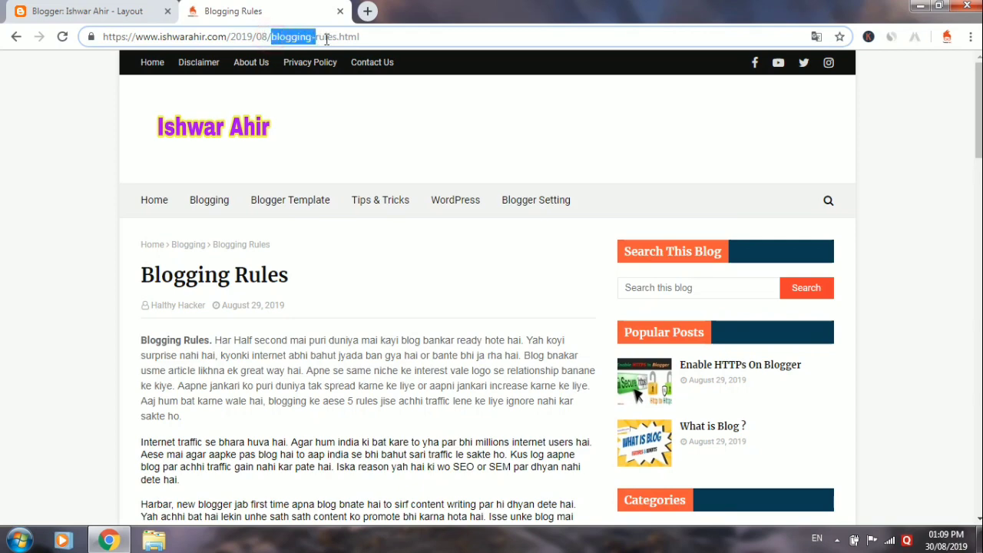
left_click(379, 36)
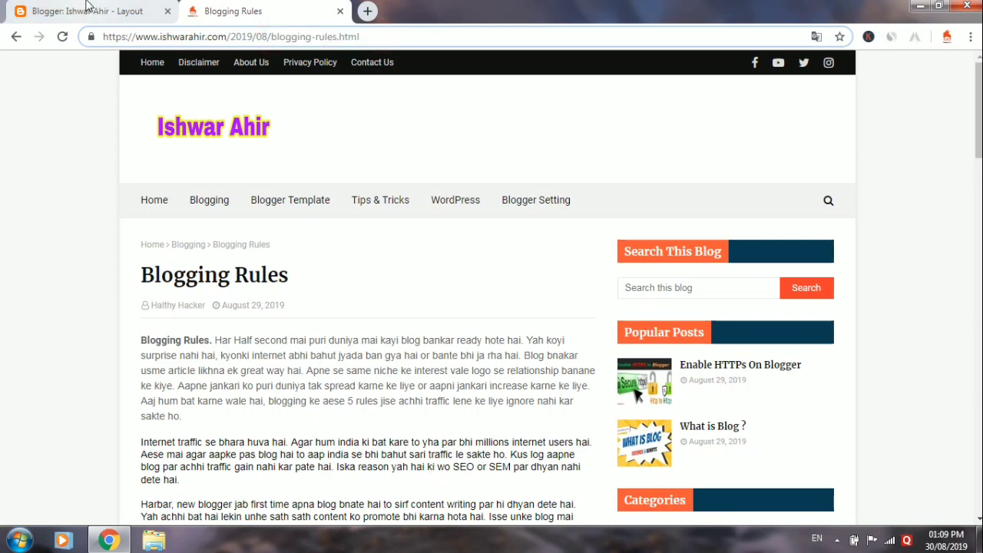
- Return to the Blogger dashboard and view the list of all posts and the AdSense Earnings page
left_click(126, 9)
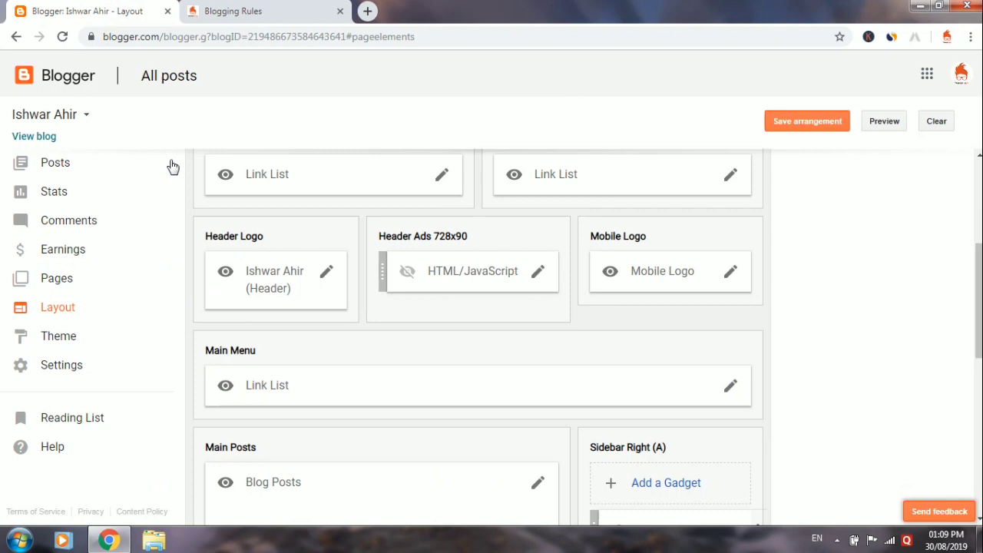
left_click(125, 167)
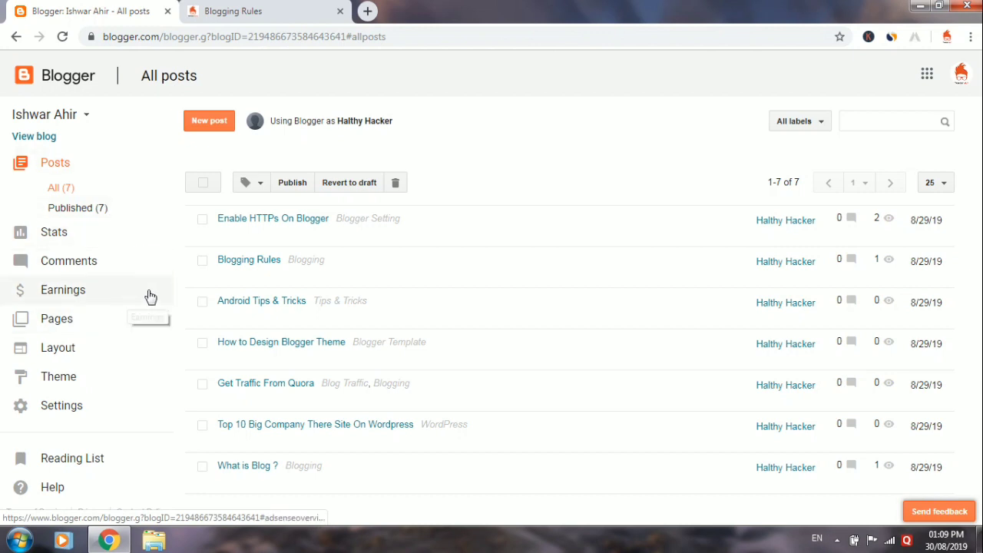
mouse_move(298, 322)
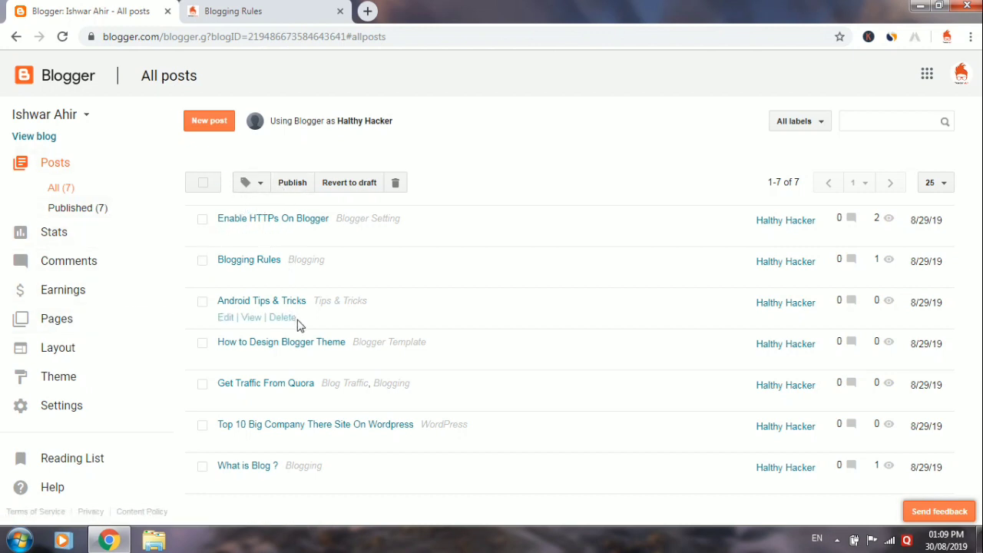
left_click(132, 290)
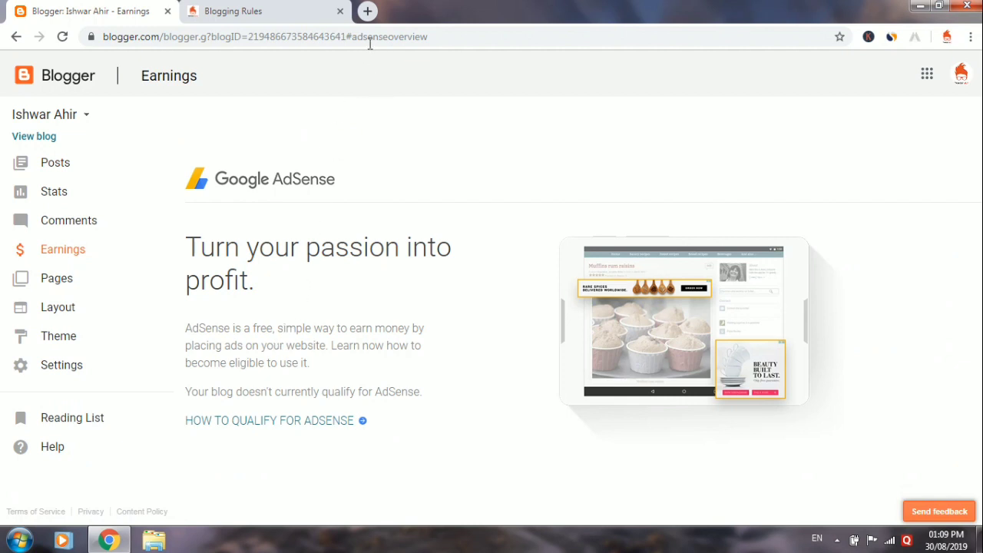
left_click(835, 540)
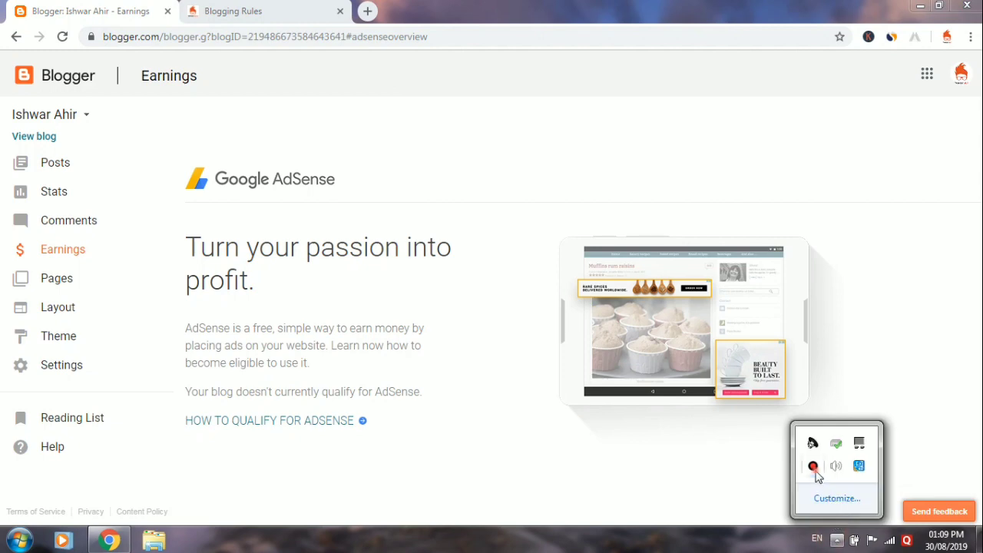